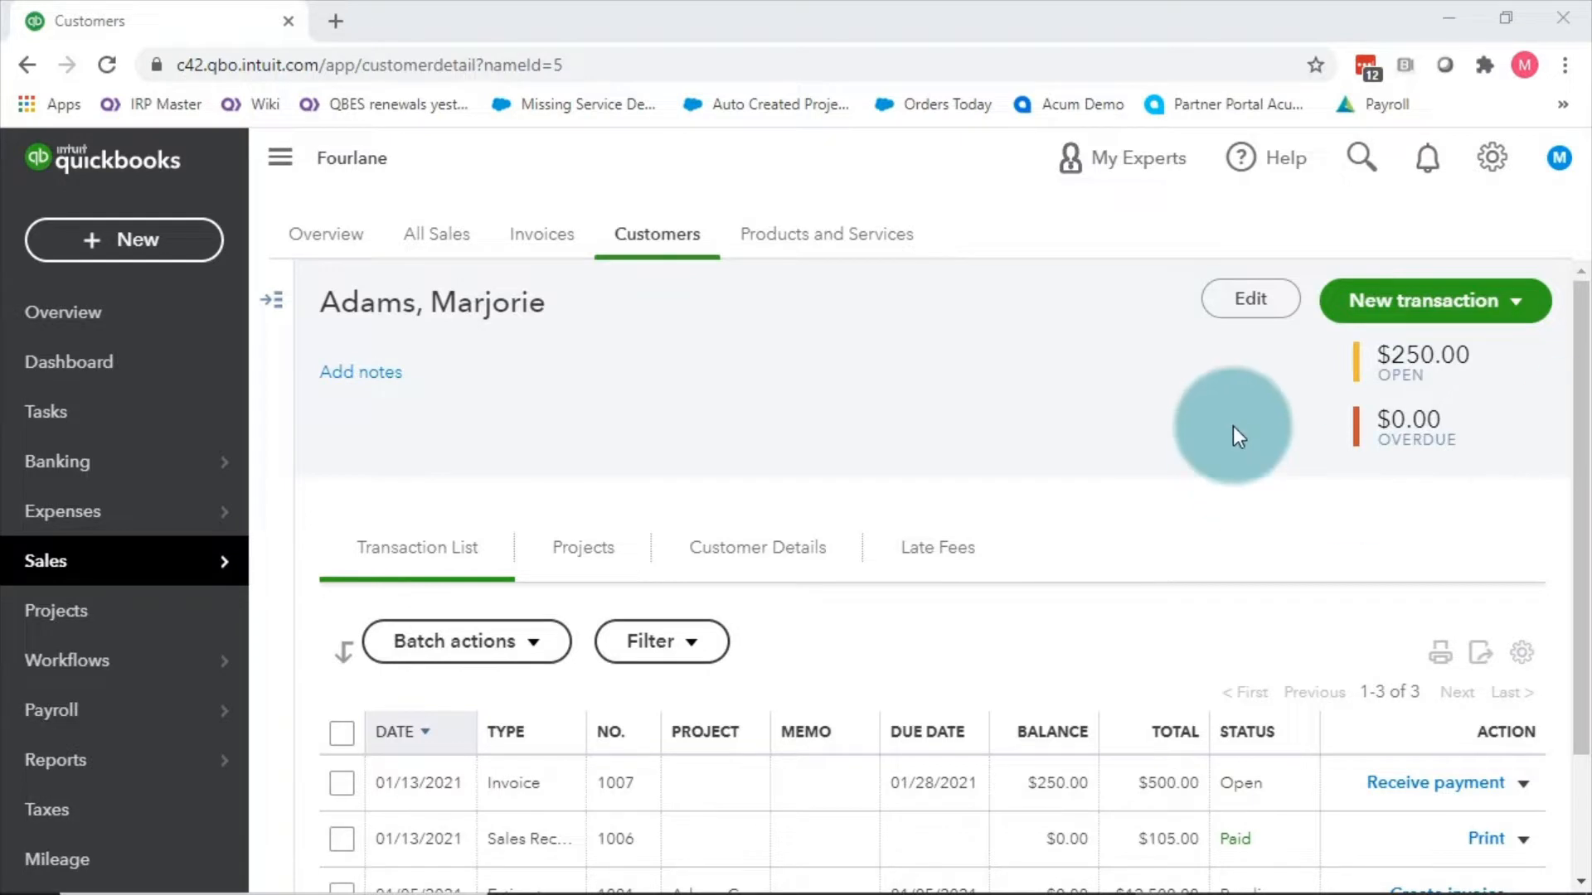
Step: Open the company's Account and Settings page from the gear menu
{"action": "left_click", "coordinate": [1496, 164]}
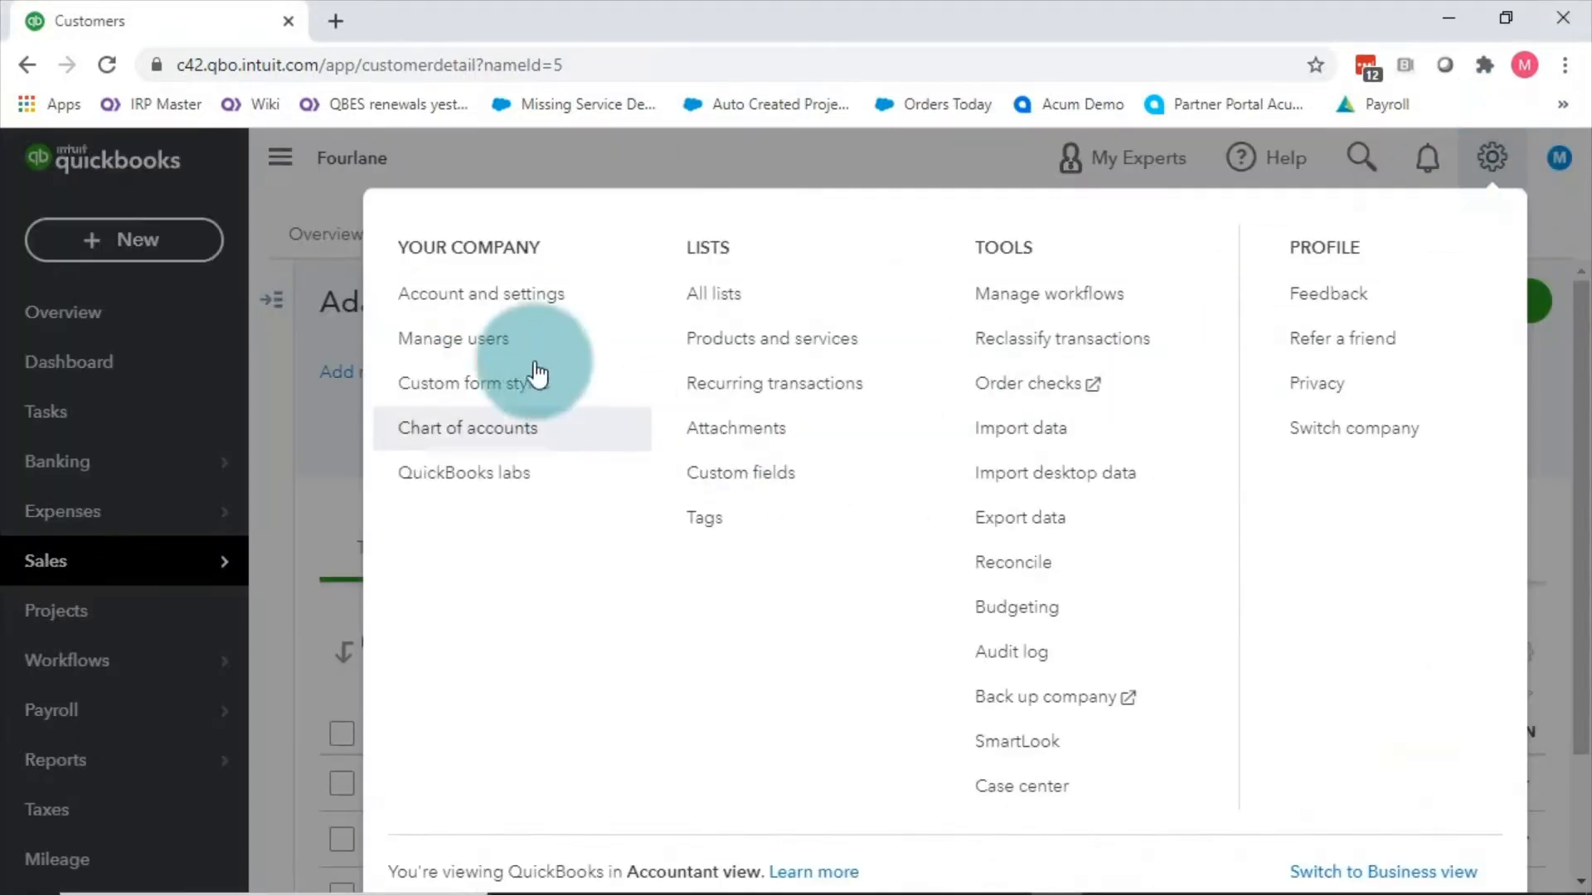
{"action": "left_click", "coordinate": [508, 309]}
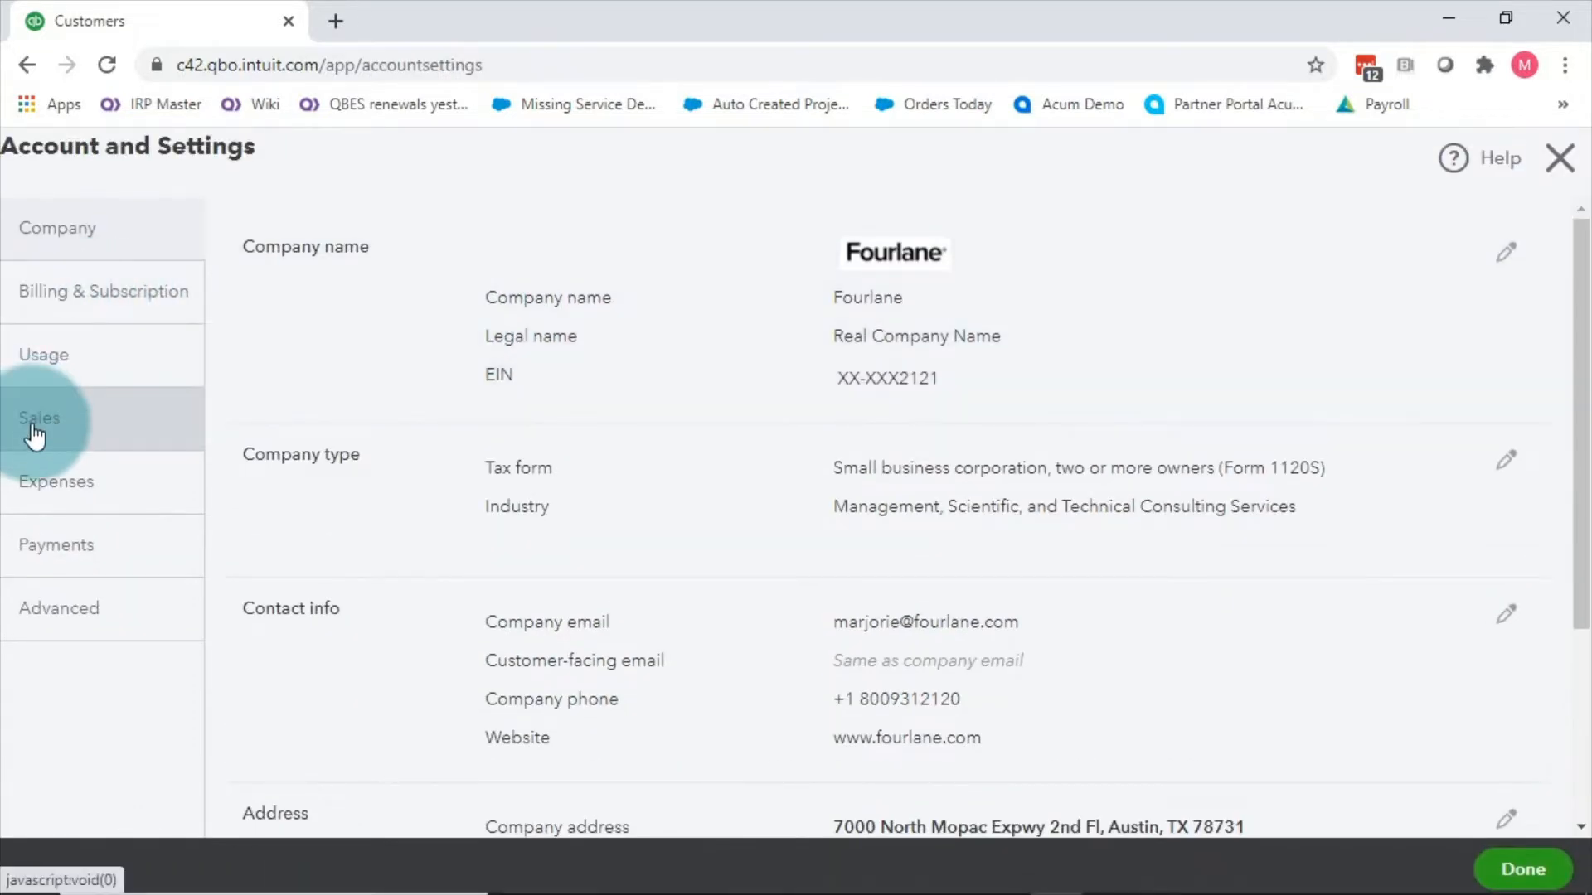
Step: Review the Sales tab's form content options, then close settings without changing anything
{"action": "left_click", "coordinate": [35, 427]}
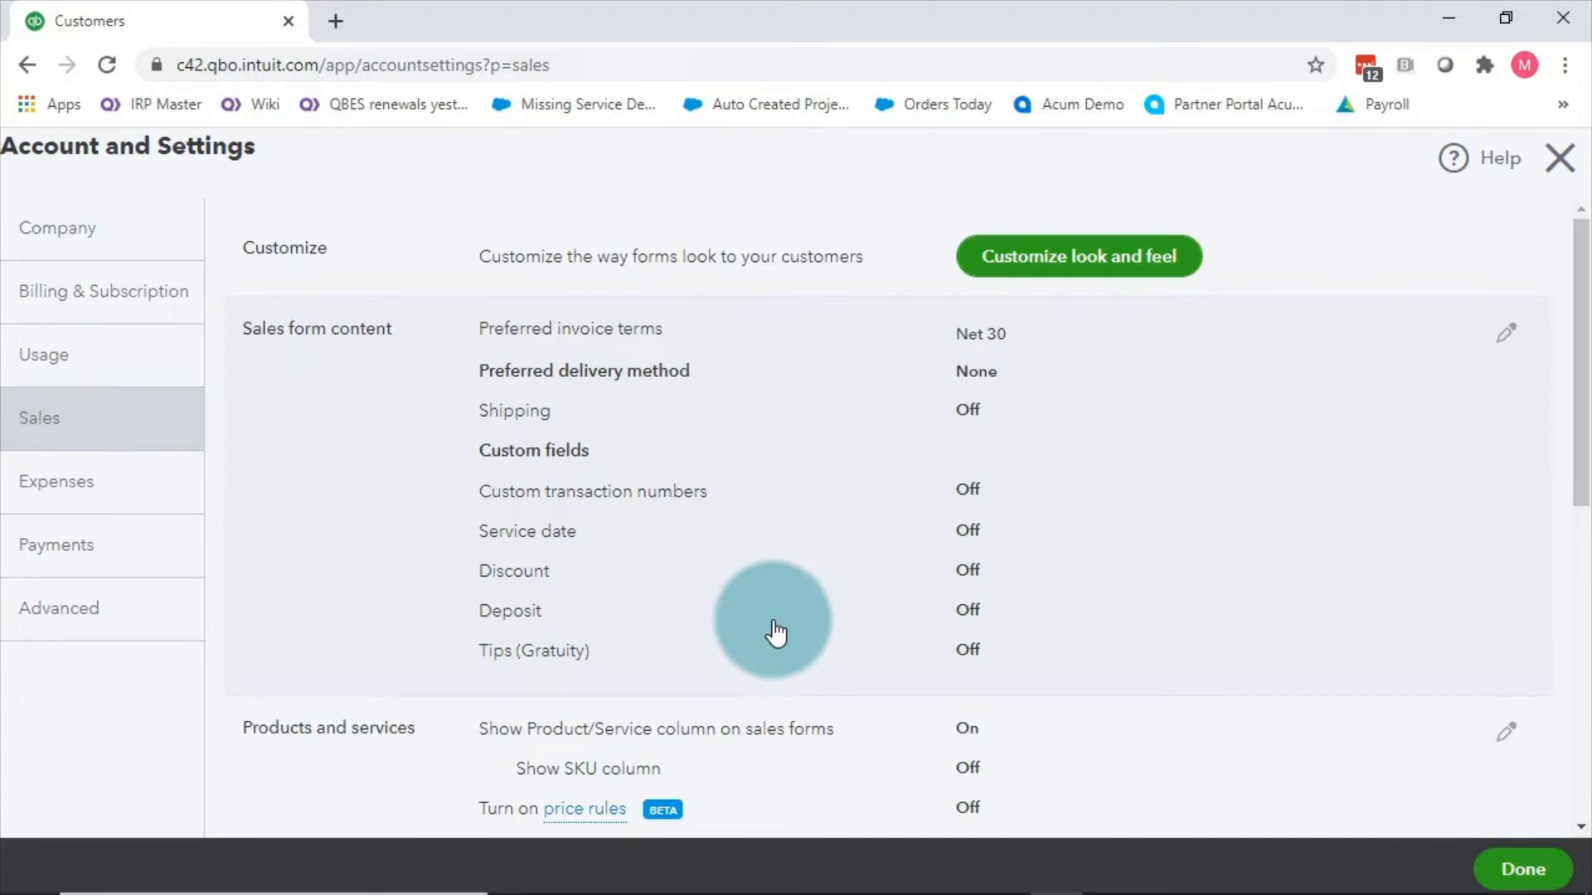
{"action": "left_click", "coordinate": [1506, 340]}
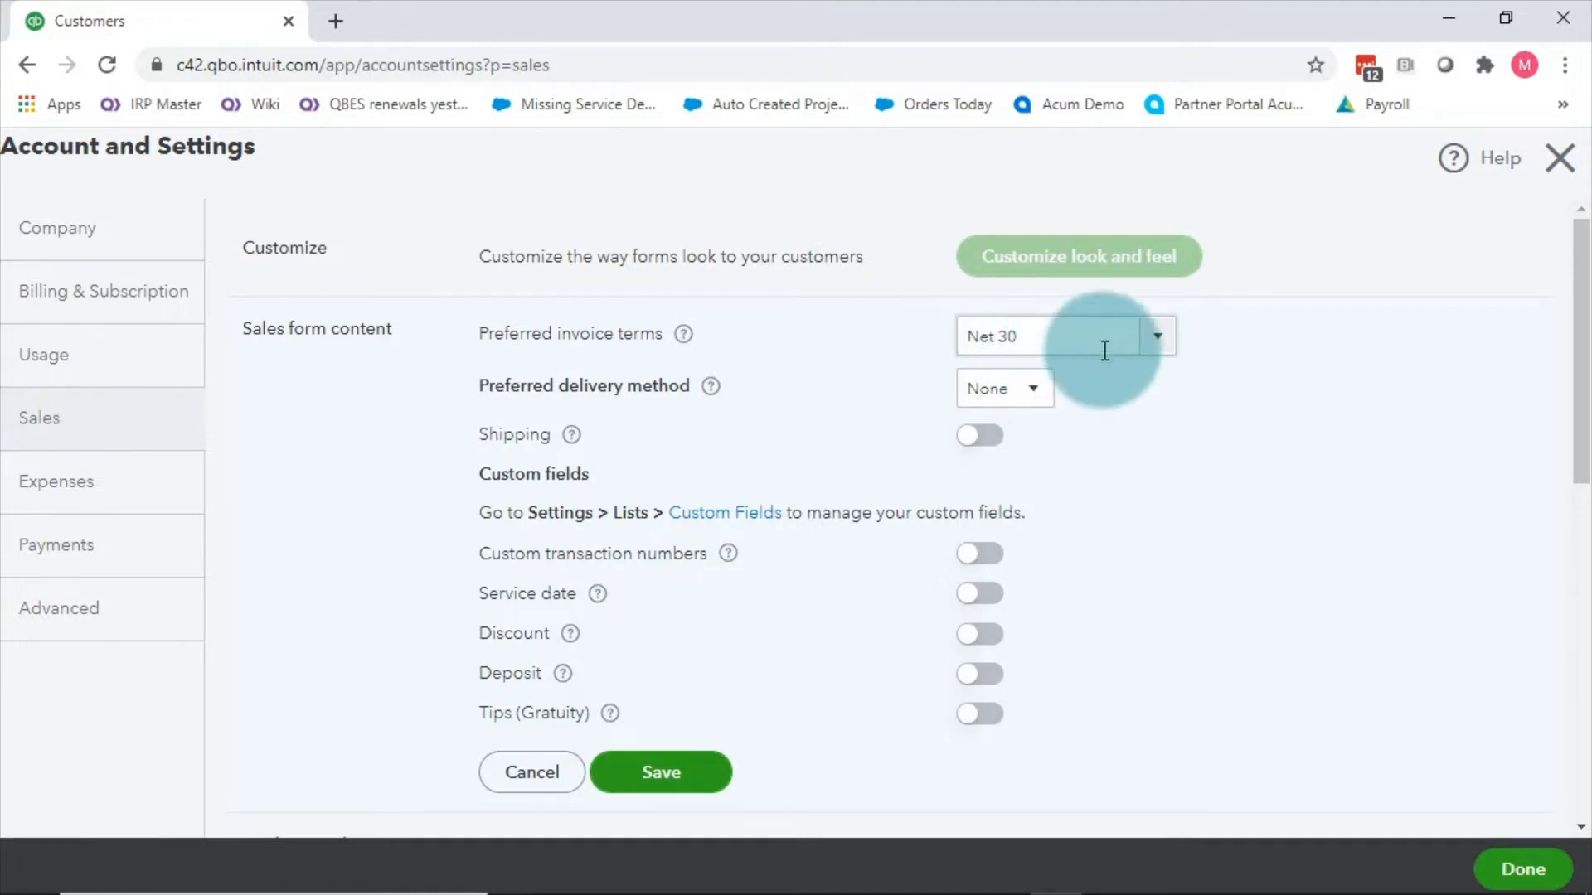
{"action": "left_click", "coordinate": [1569, 158]}
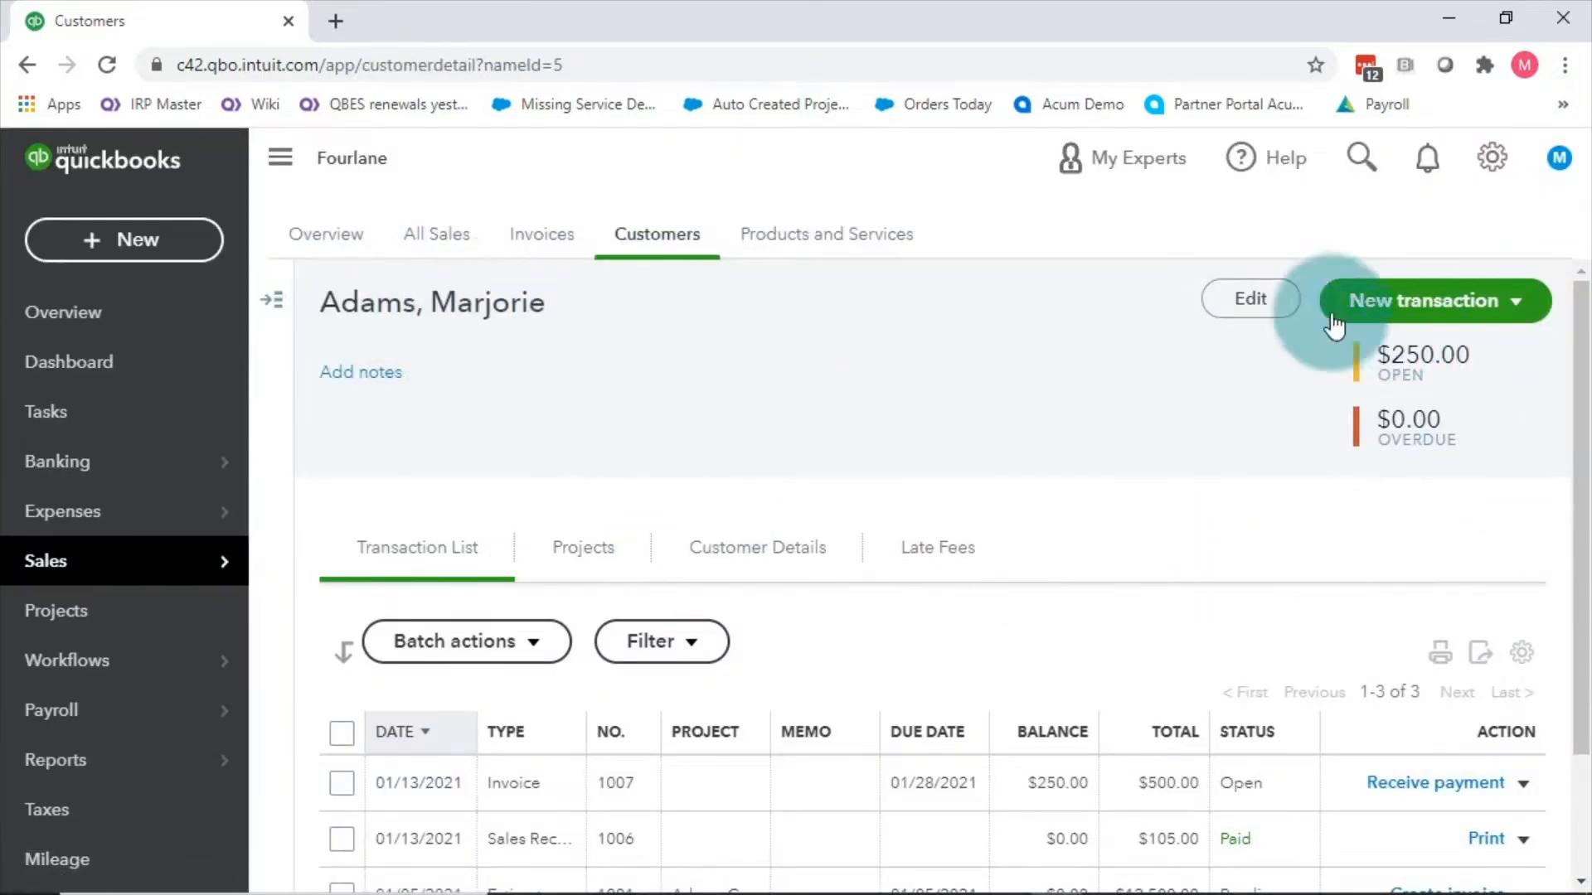
{"action": "left_click", "coordinate": [1250, 300]}
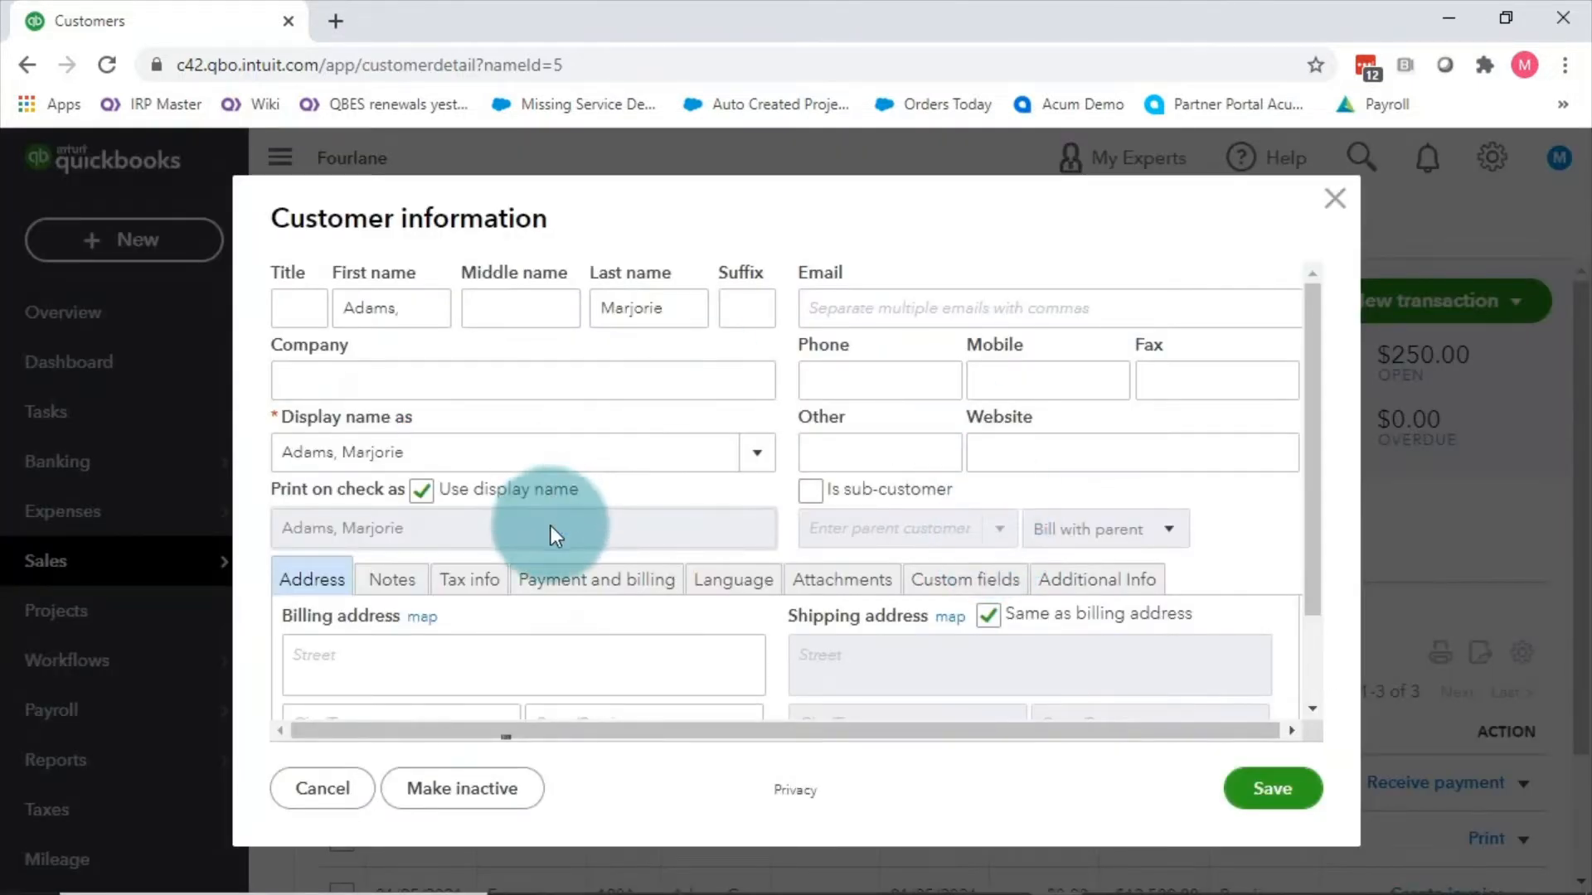
{"action": "left_click", "coordinate": [580, 579]}
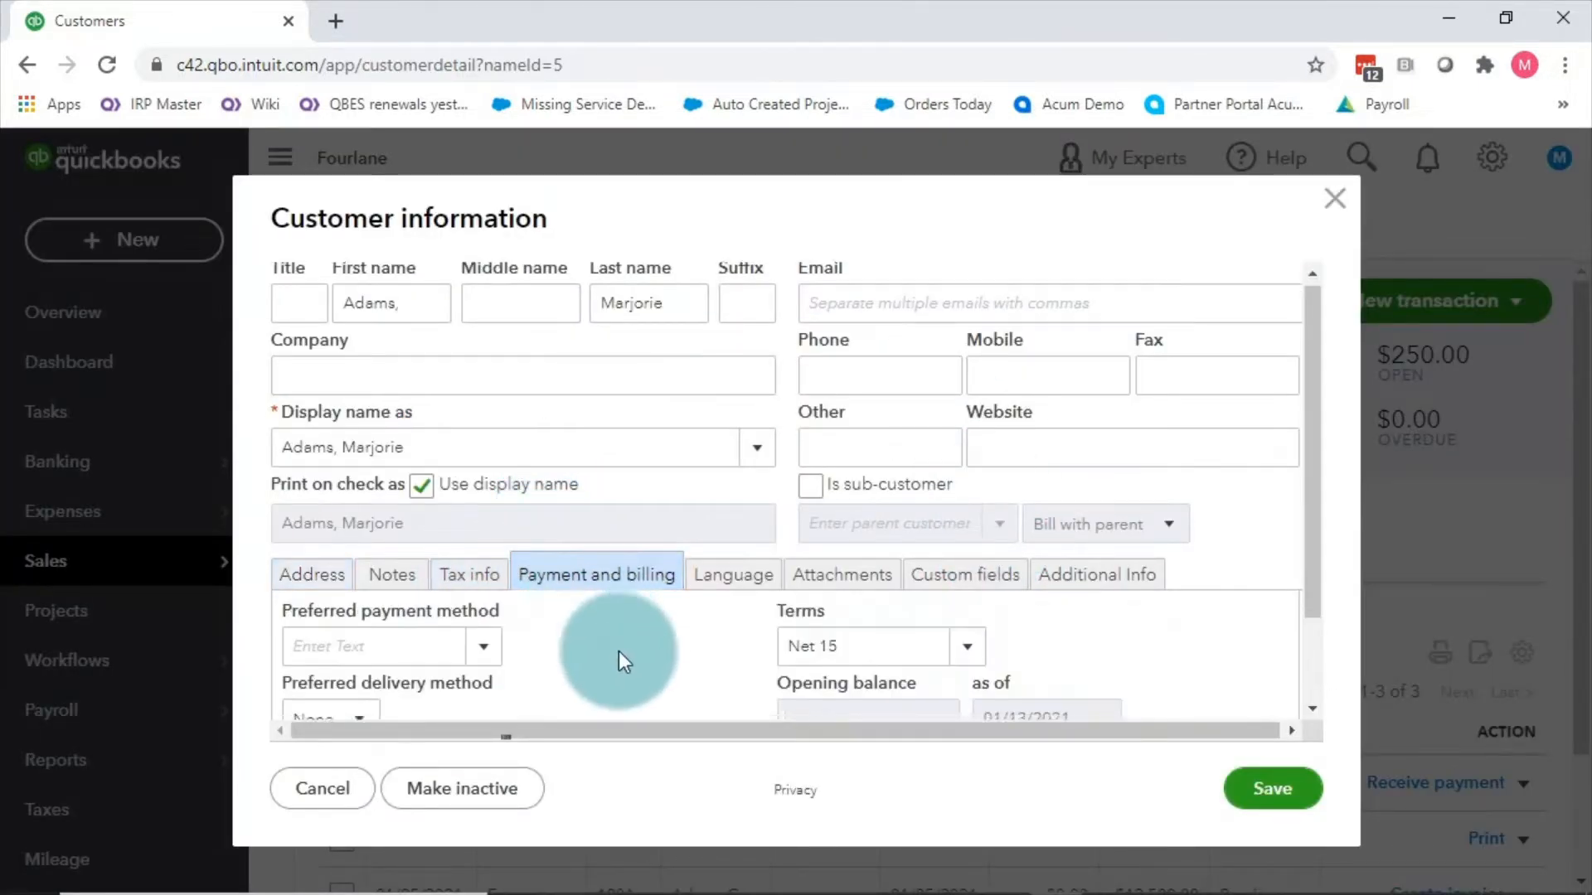
{"action": "scroll", "coordinate": [624, 661], "scroll_direction": "down", "scroll_amount": 2}
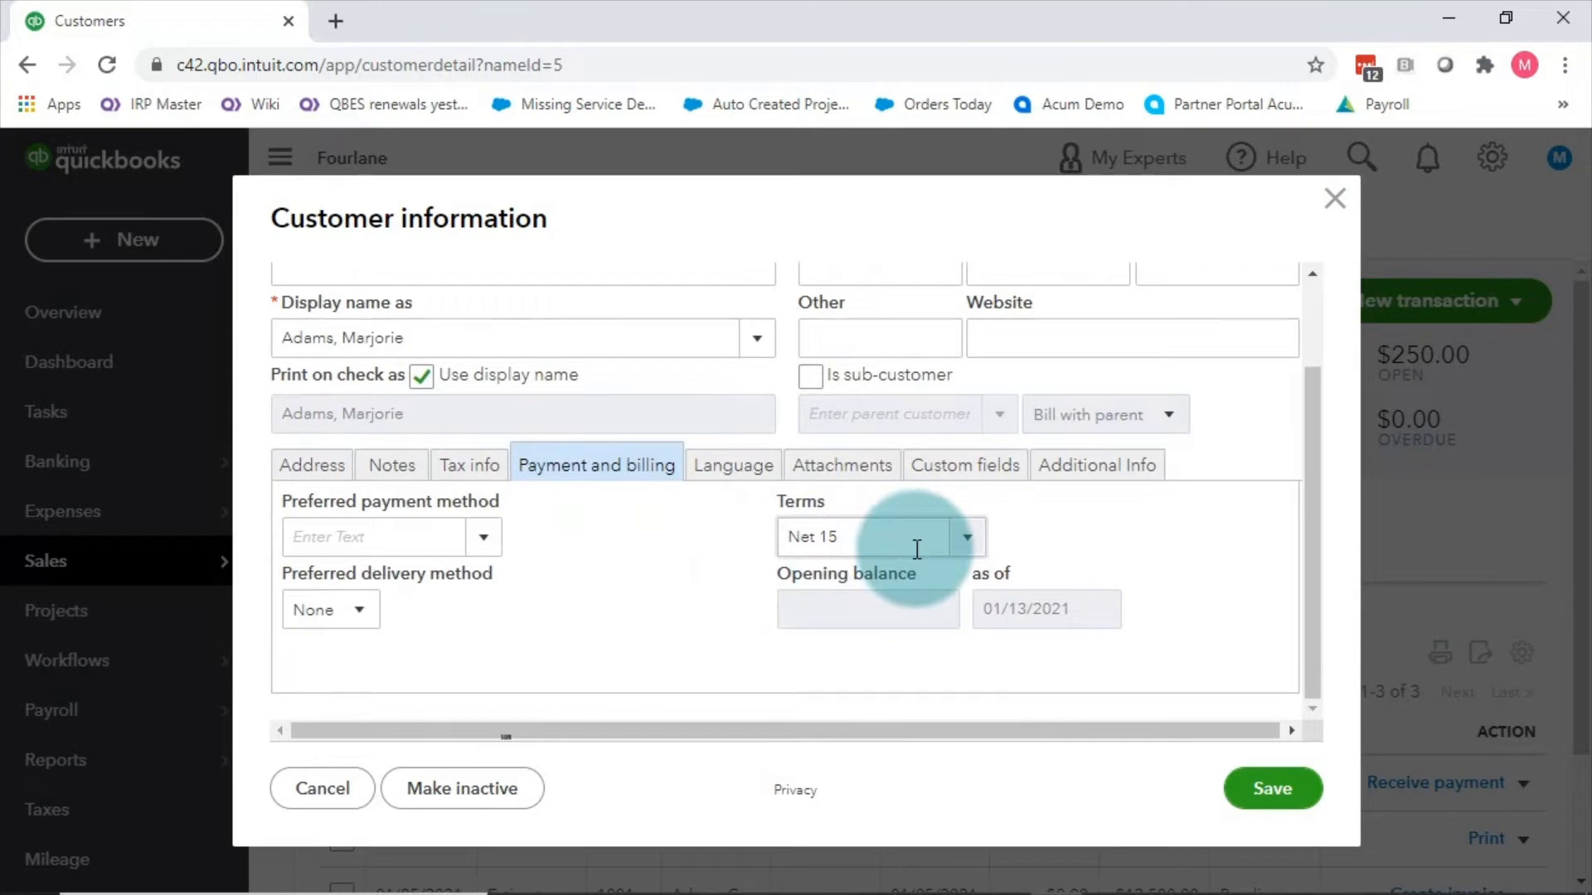
{"action": "left_click", "coordinate": [1331, 202]}
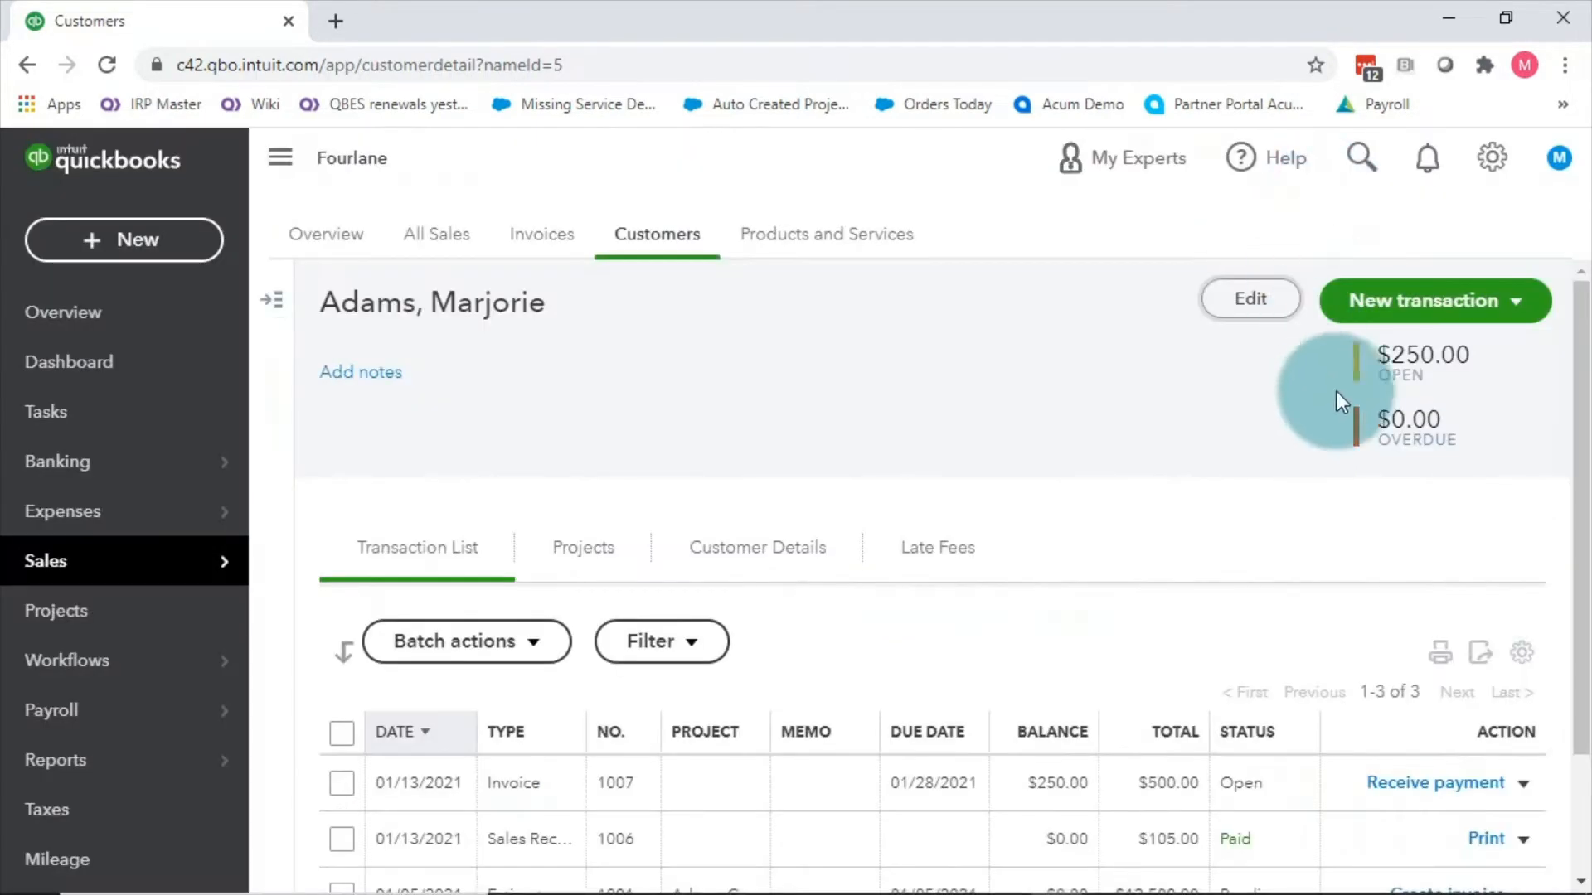
{"action": "left_click", "coordinate": [1503, 300]}
{"action": "left_click", "coordinate": [1326, 363]}
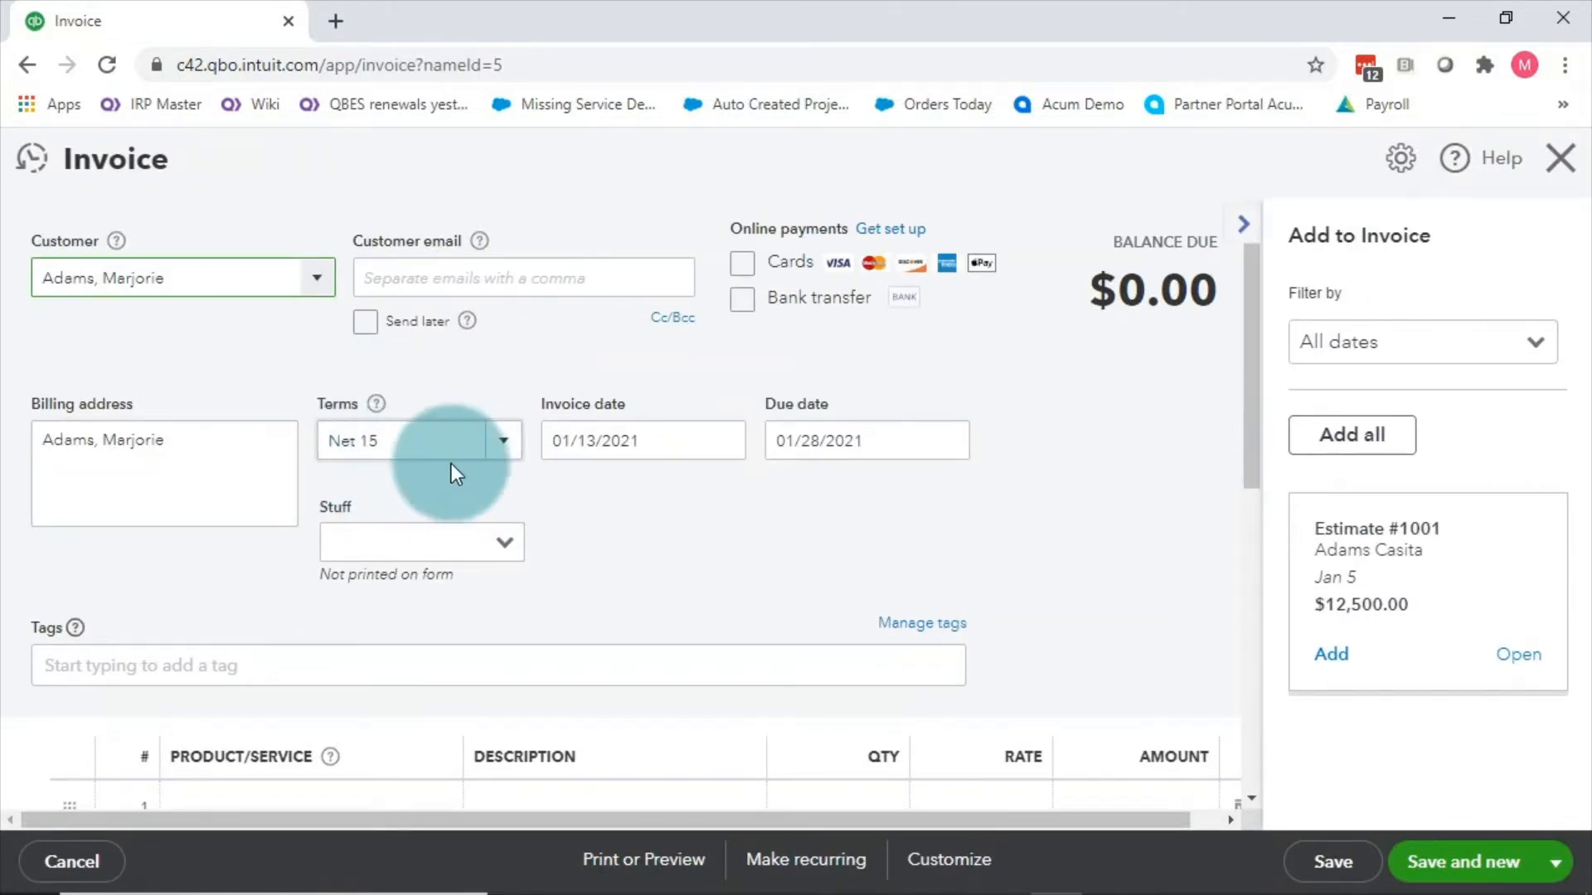
{"action": "left_click", "coordinate": [1554, 164]}
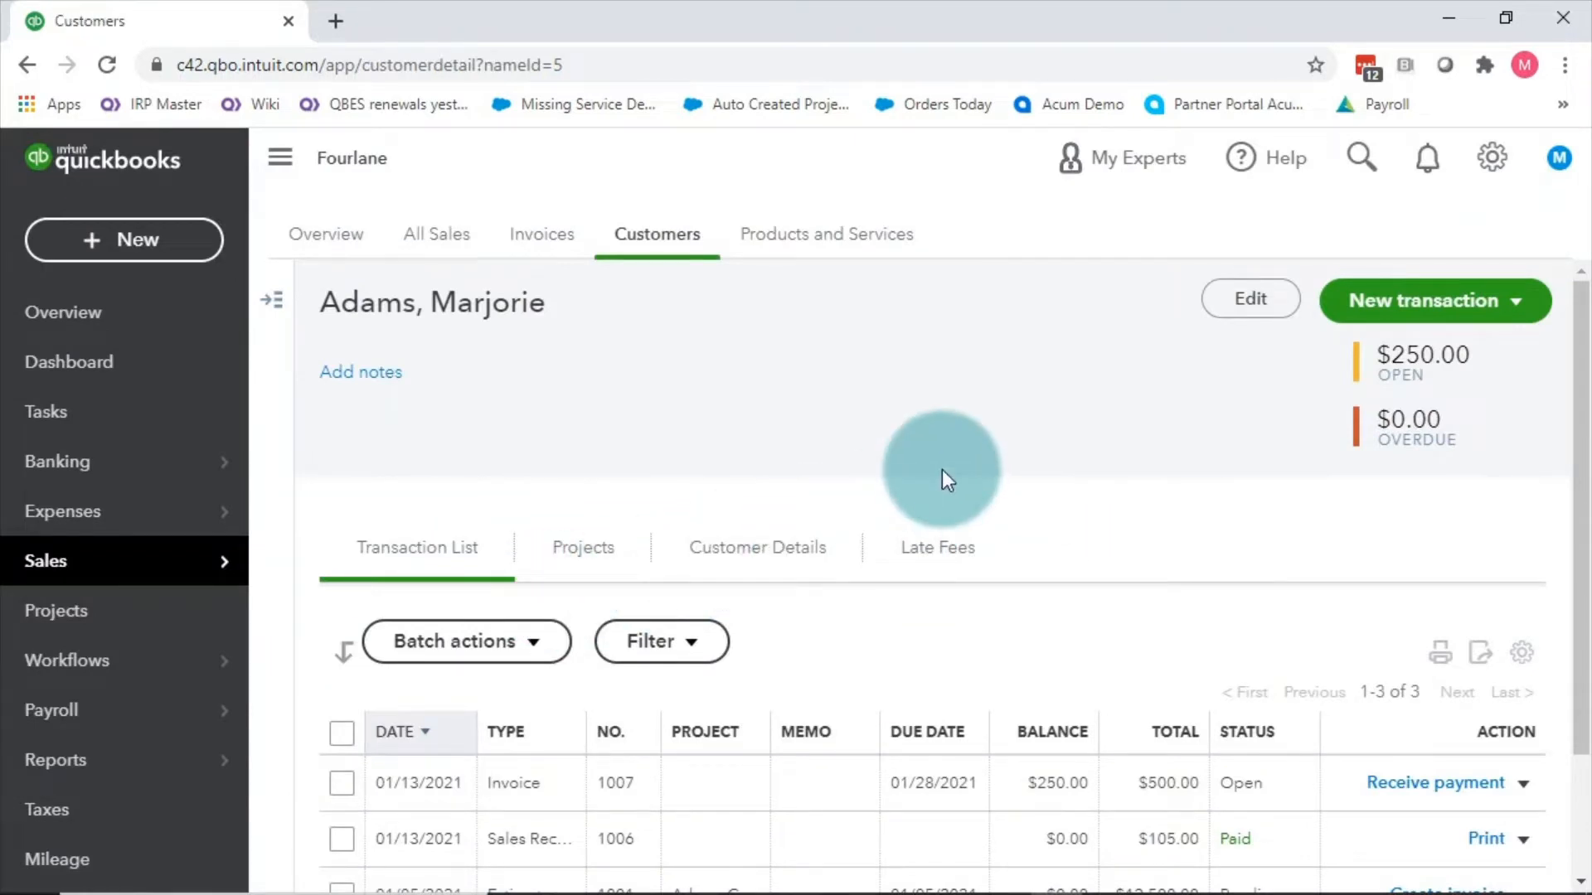
Step: Reopen Account and Settings on the Sales section, where invoice terms show Net 30
{"action": "left_click", "coordinate": [1491, 158]}
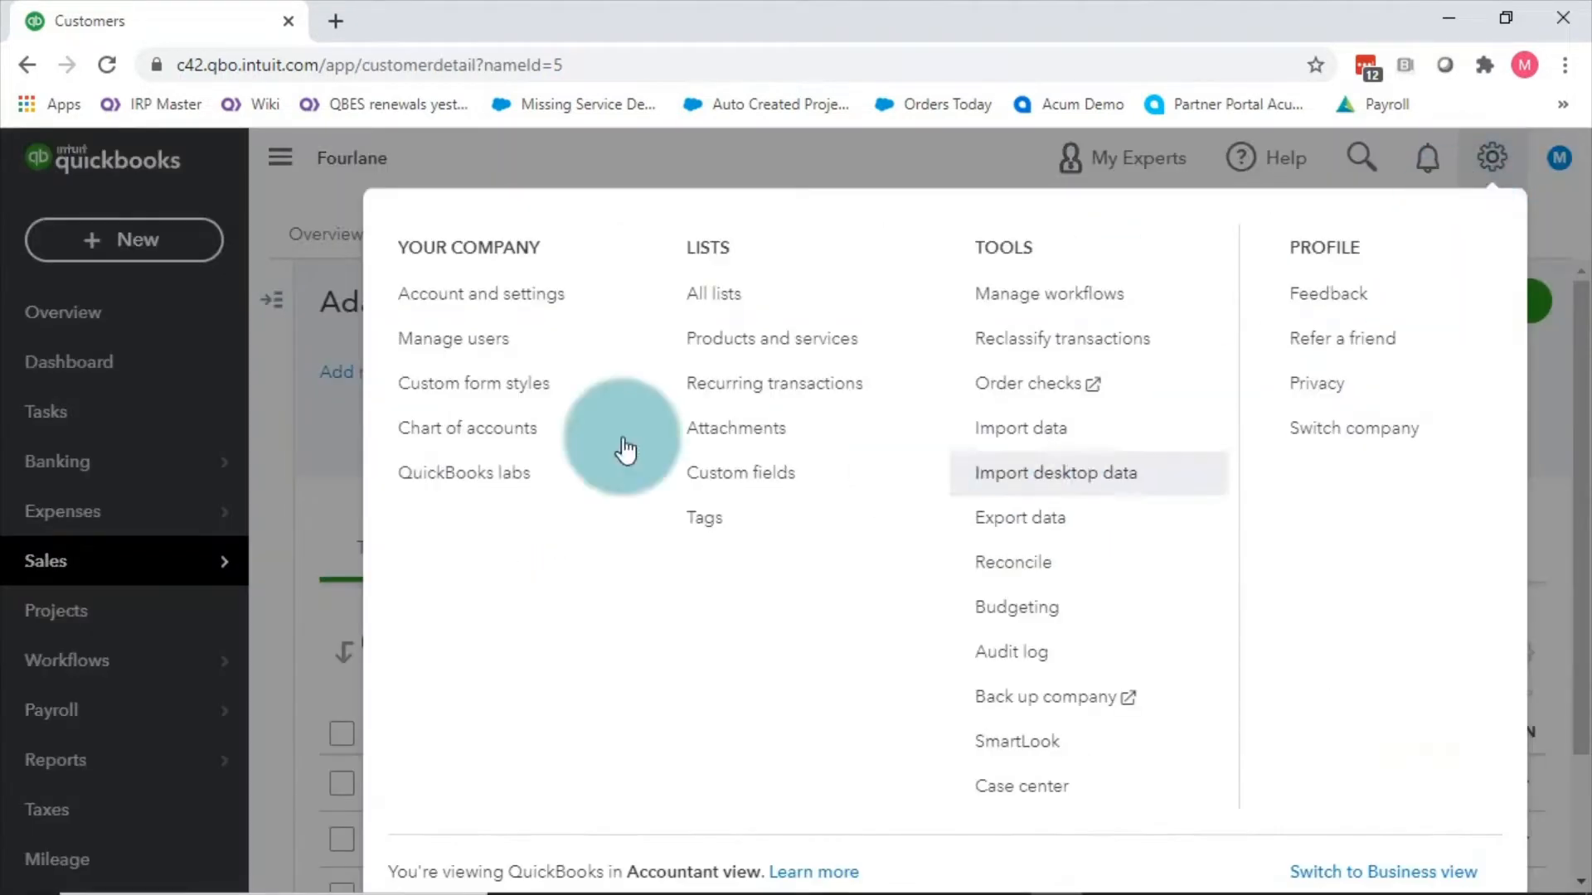
{"action": "left_click", "coordinate": [437, 299]}
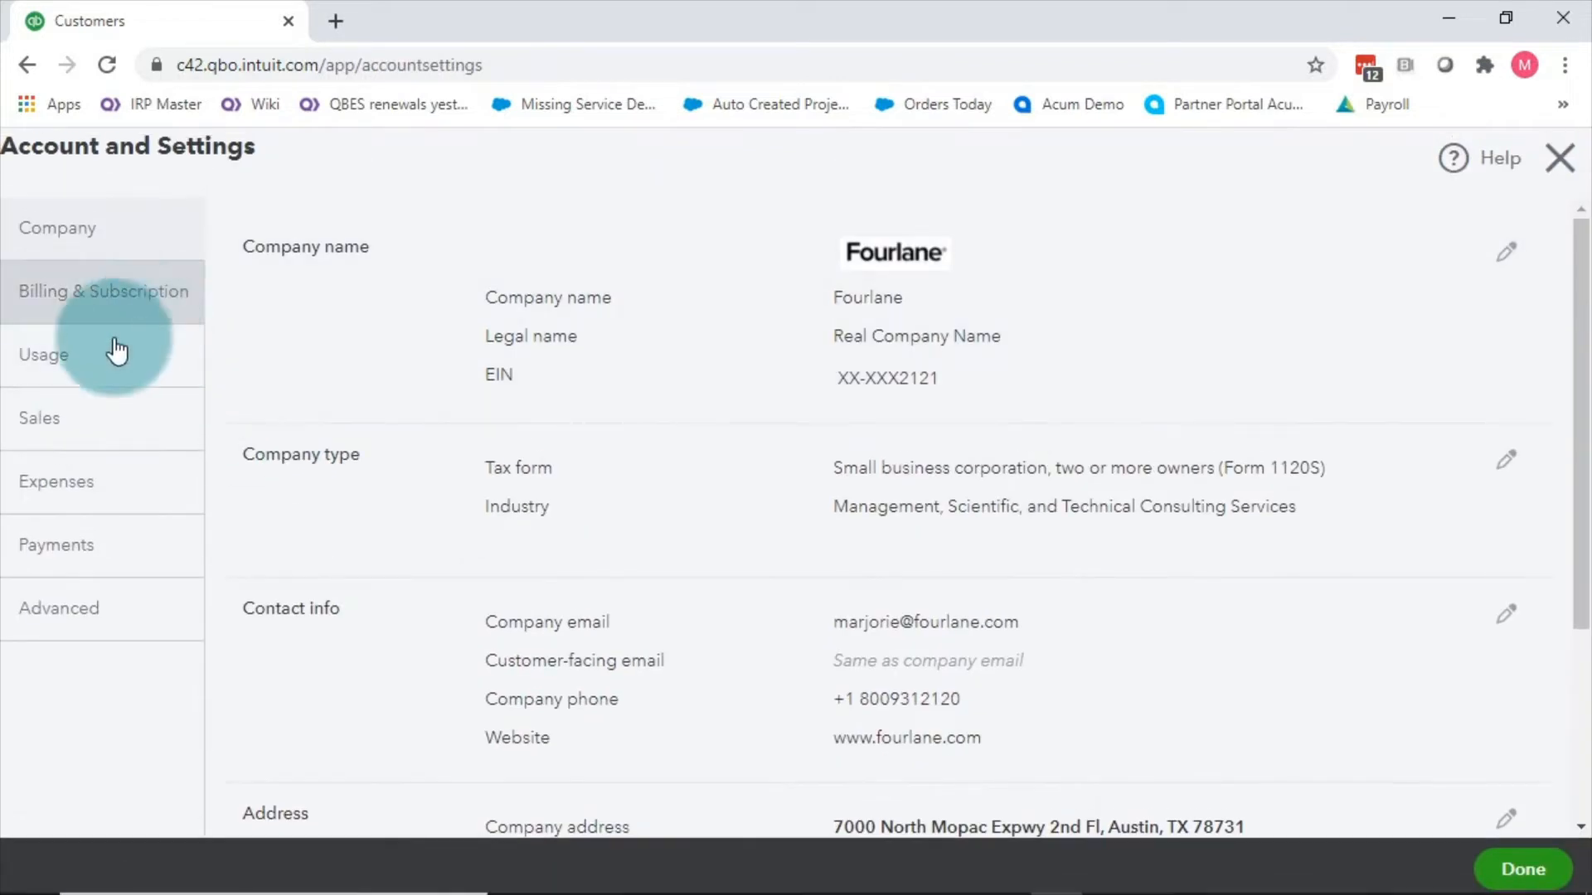
{"action": "left_click", "coordinate": [42, 424]}
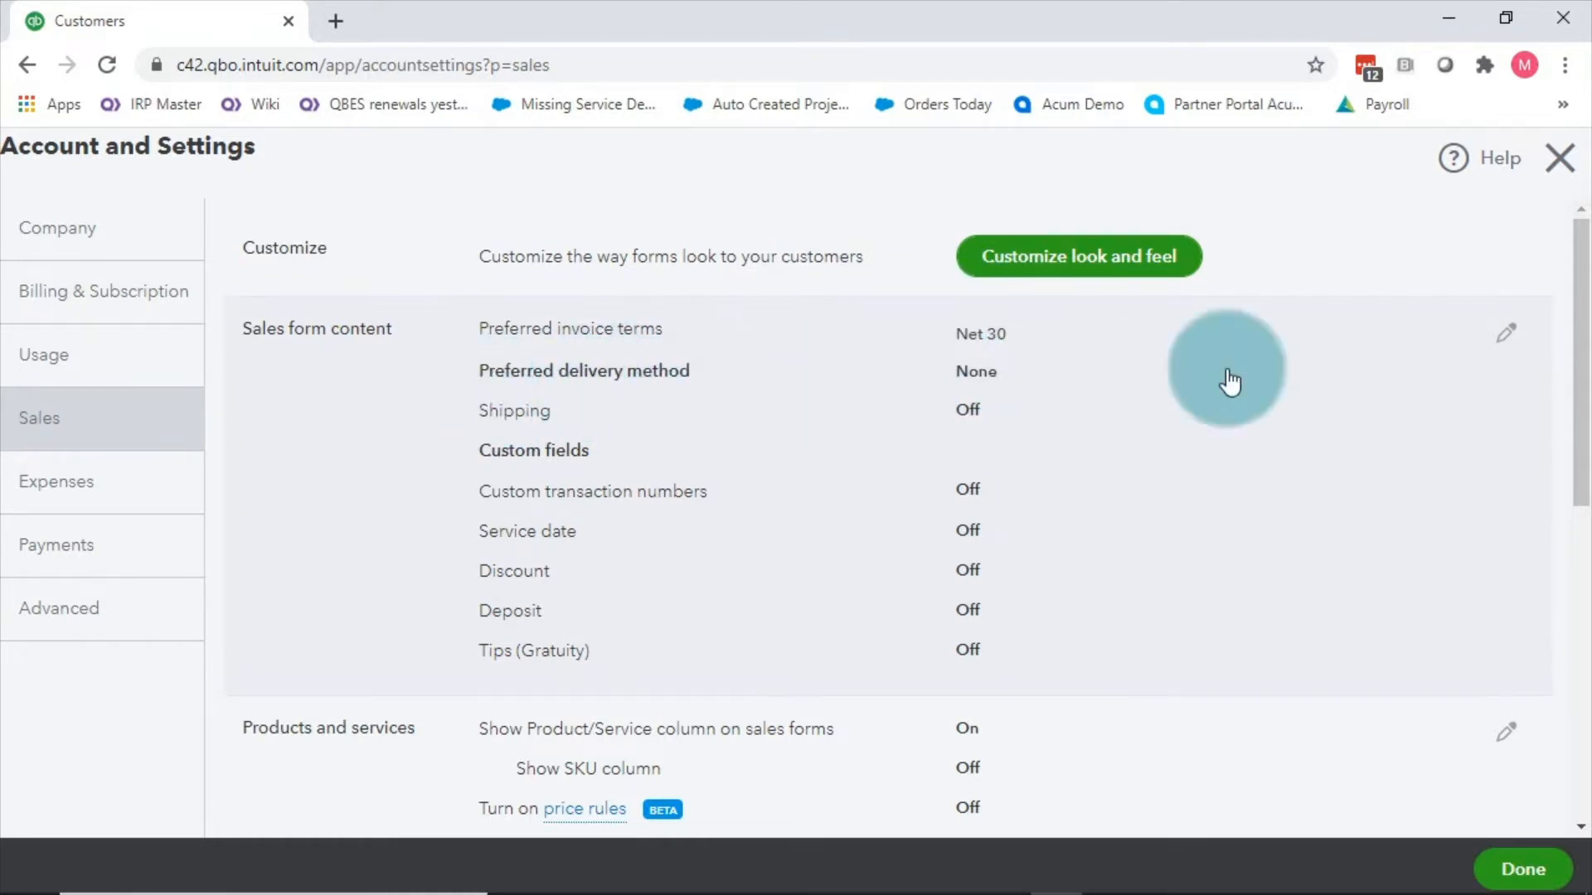
Step: Edit Sales form content, leaving the preferred delivery method at None
{"action": "left_click", "coordinate": [1505, 333]}
{"action": "left_click", "coordinate": [1028, 390]}
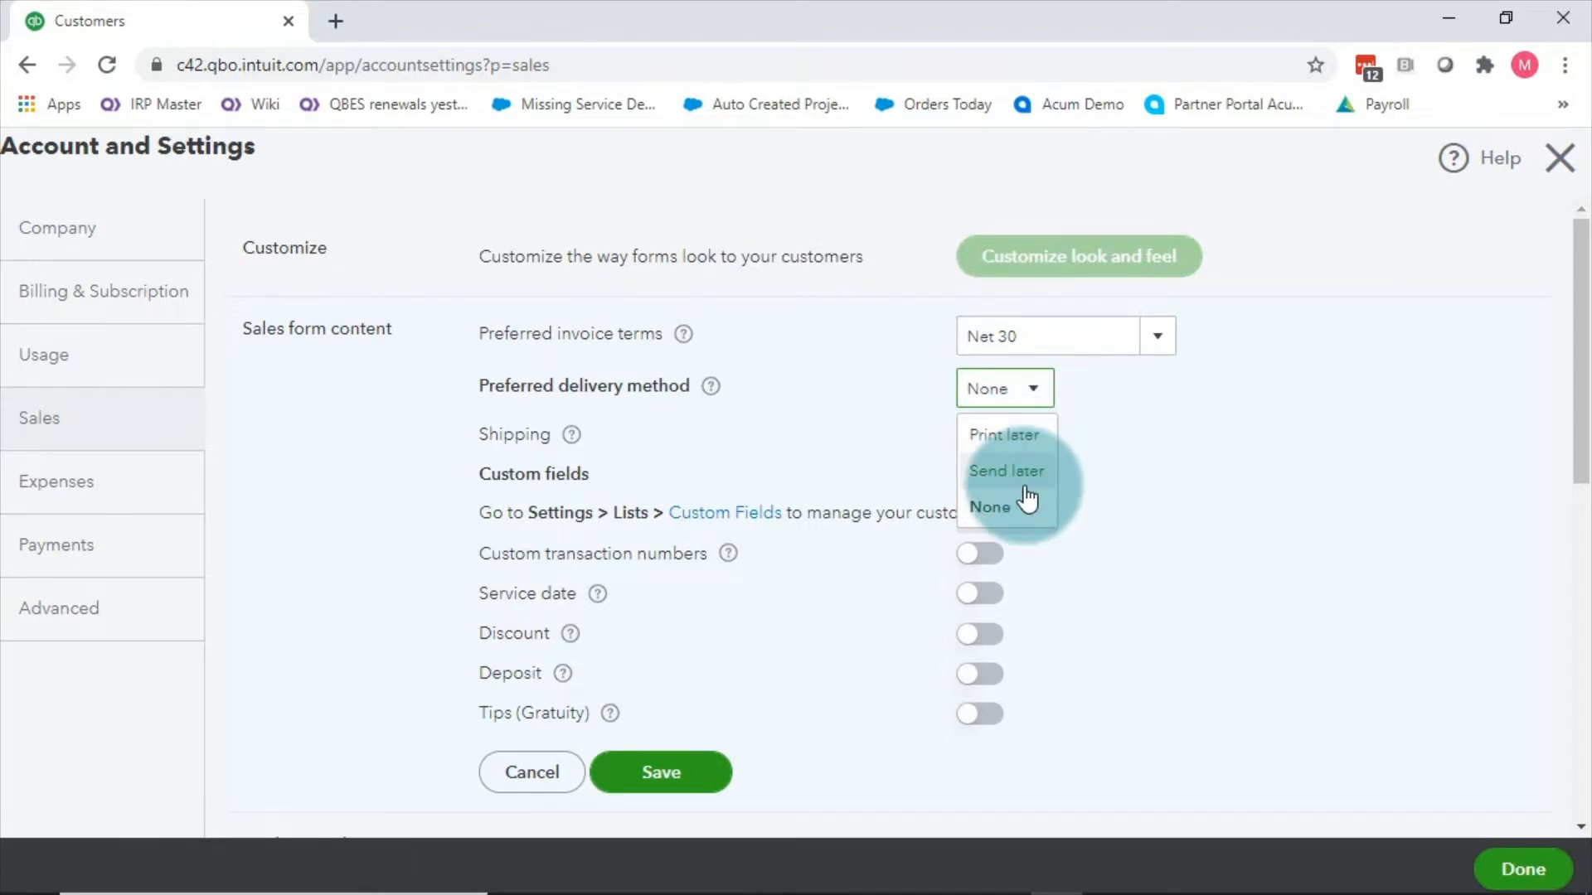
{"action": "left_click", "coordinate": [1123, 458]}
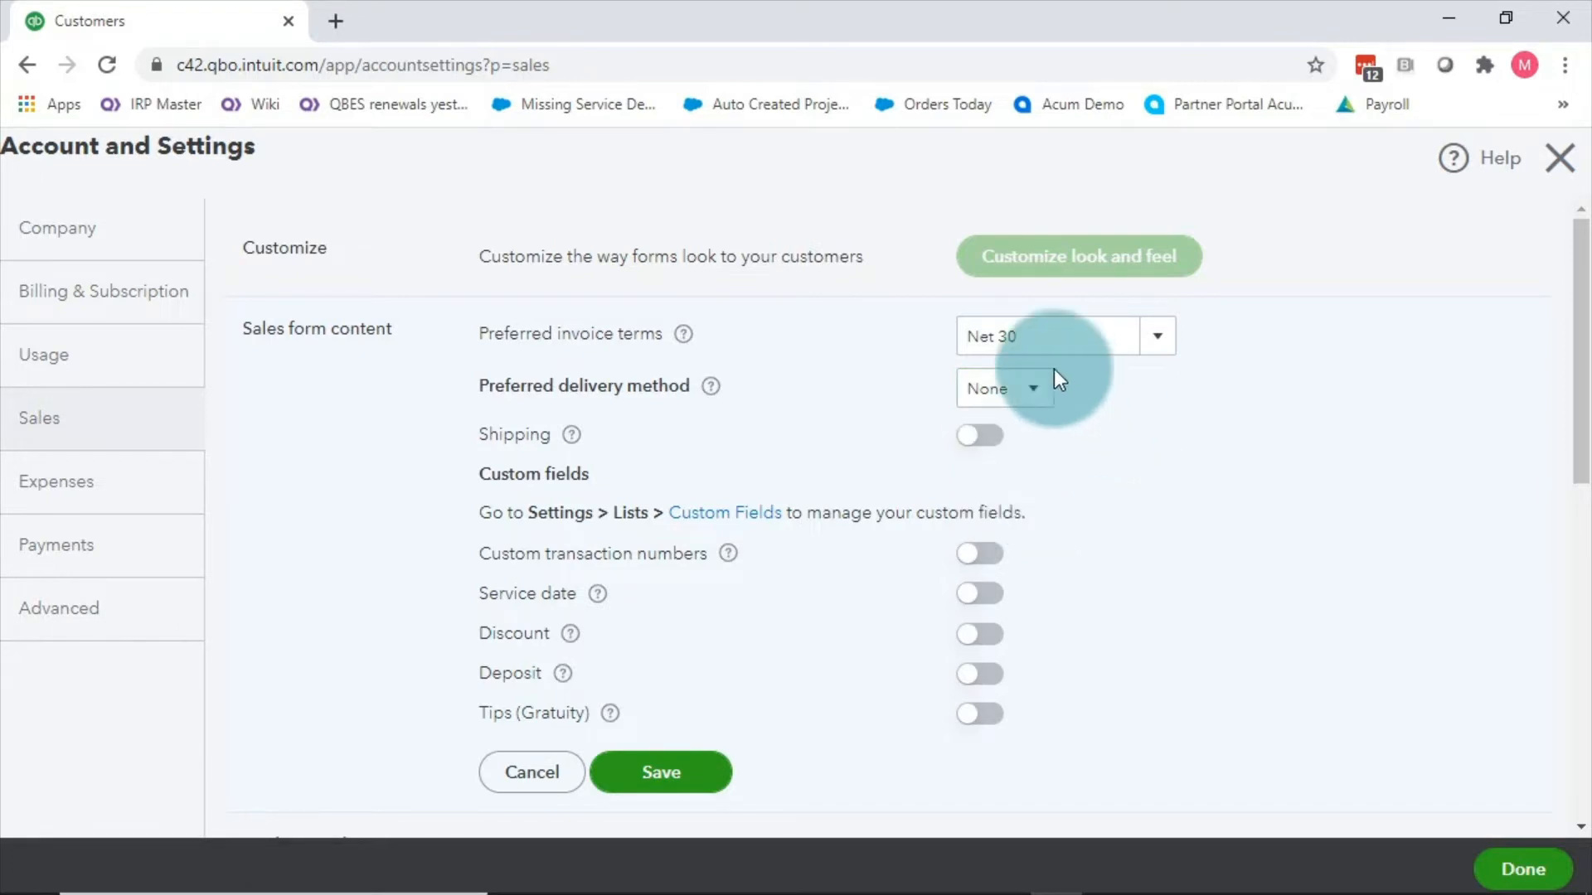
{"action": "left_click", "coordinate": [1046, 393]}
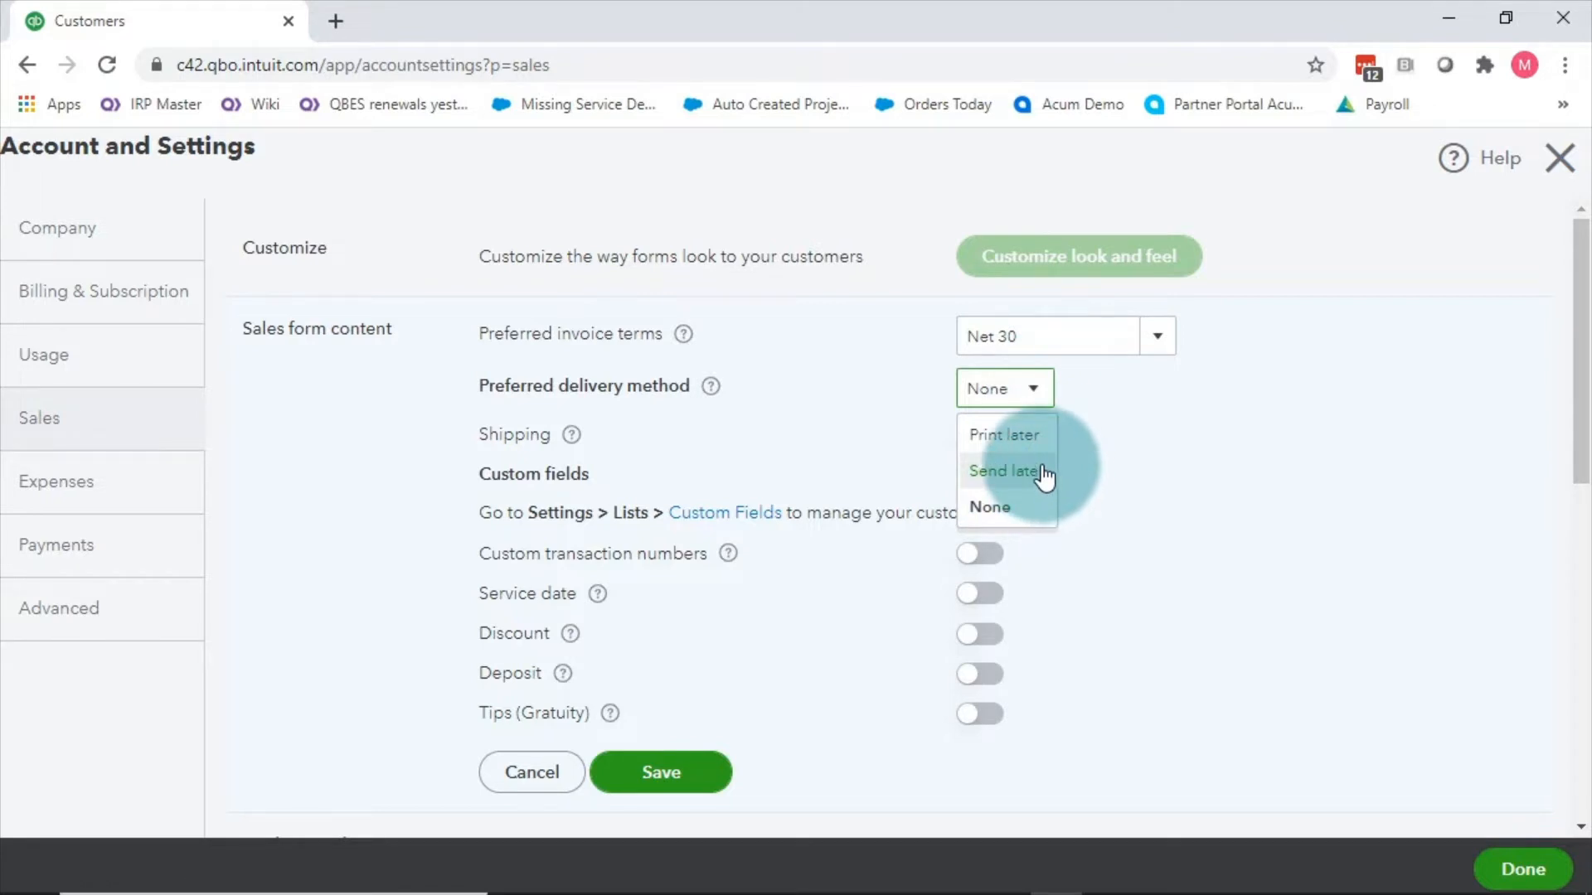
{"action": "left_click", "coordinate": [1132, 426]}
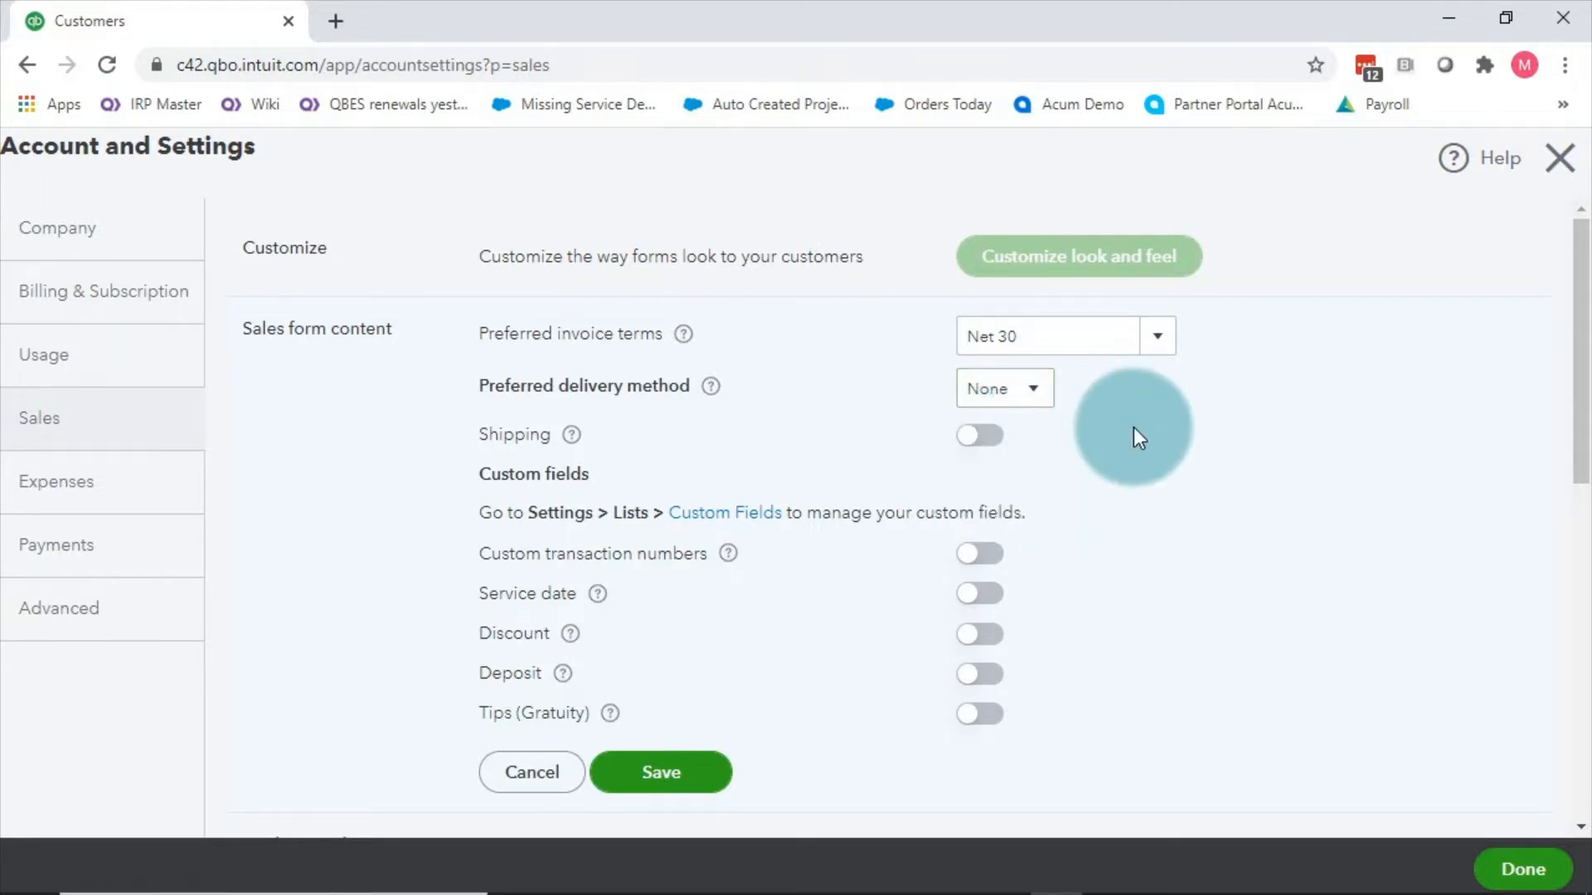
{"action": "left_click", "coordinate": [572, 447]}
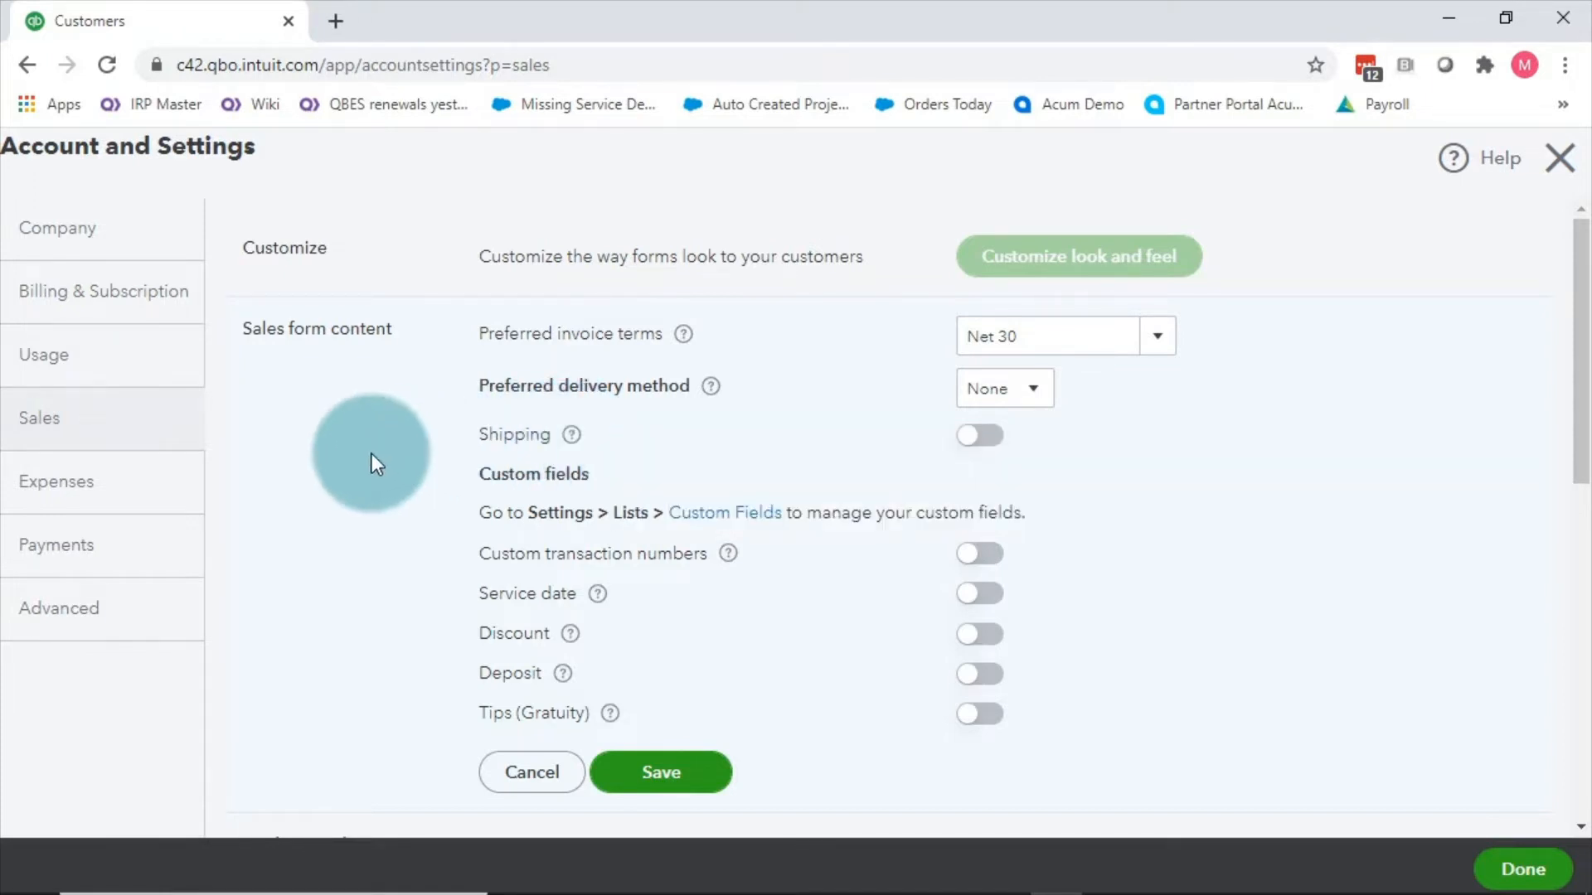
Step: Turn on Shipping for sales forms, save, and return to the customer page
{"action": "left_click", "coordinate": [982, 437]}
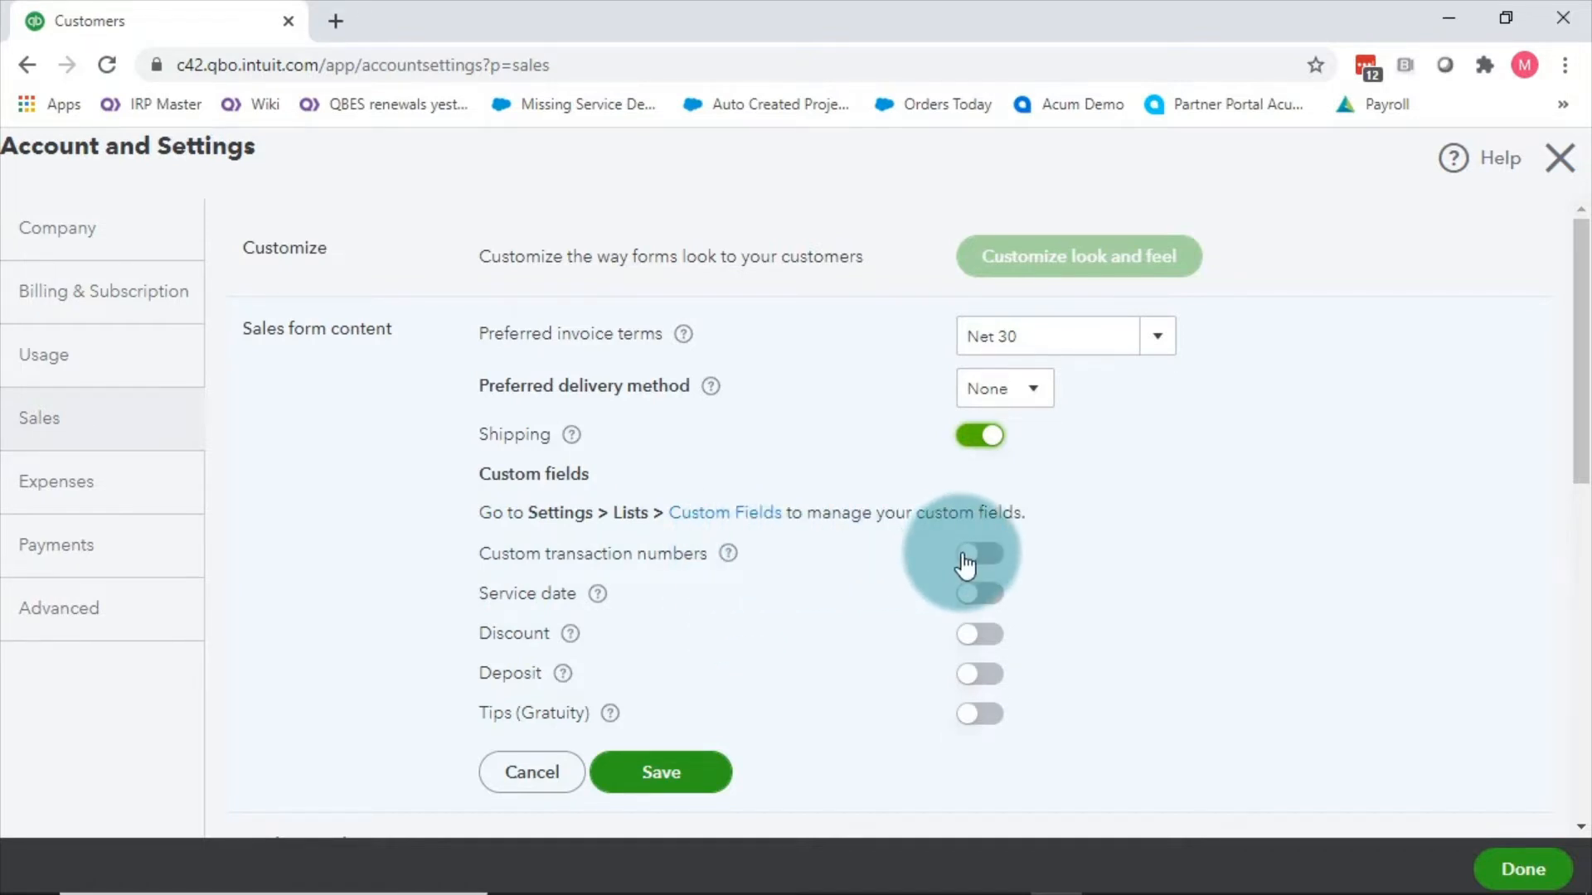
{"action": "left_click", "coordinate": [706, 780]}
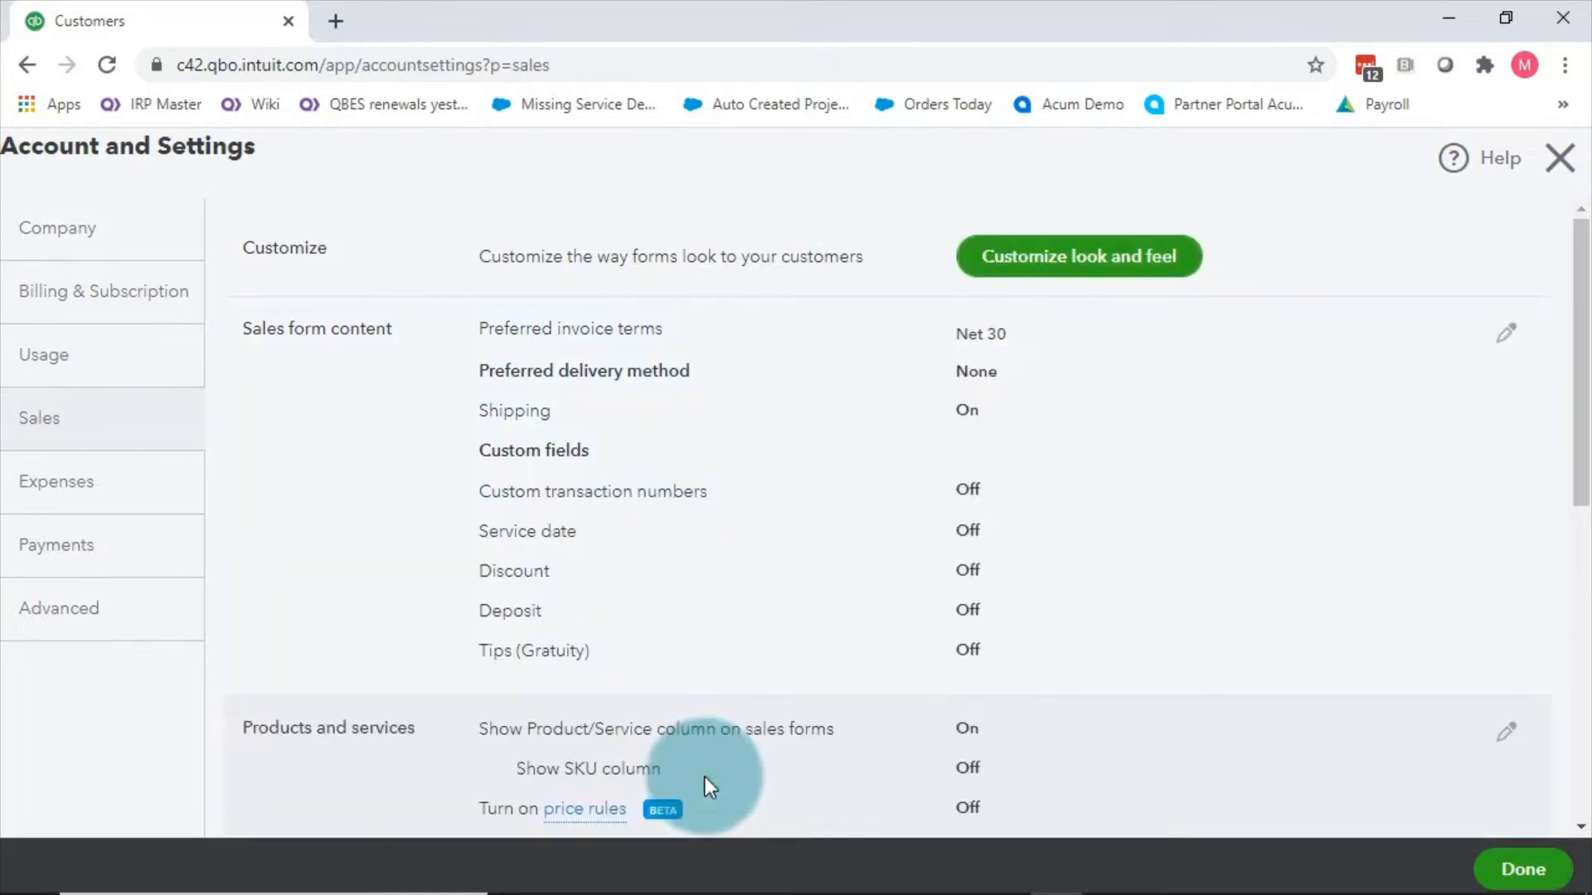
{"action": "left_click", "coordinate": [1560, 157]}
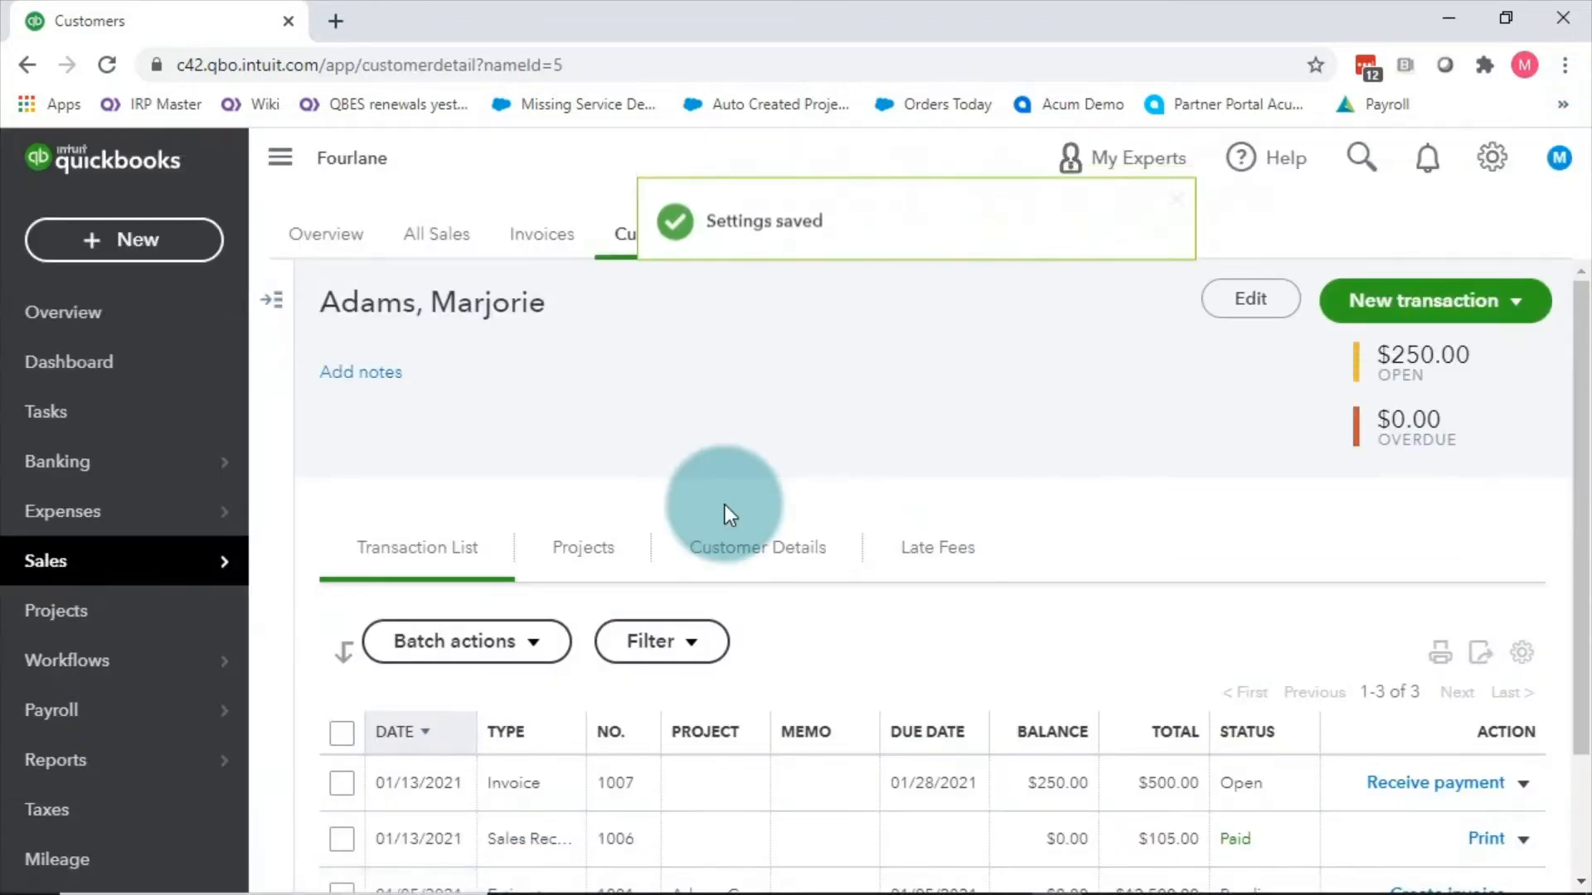
{"action": "left_click", "coordinate": [1419, 313]}
{"action": "left_click", "coordinate": [1396, 357]}
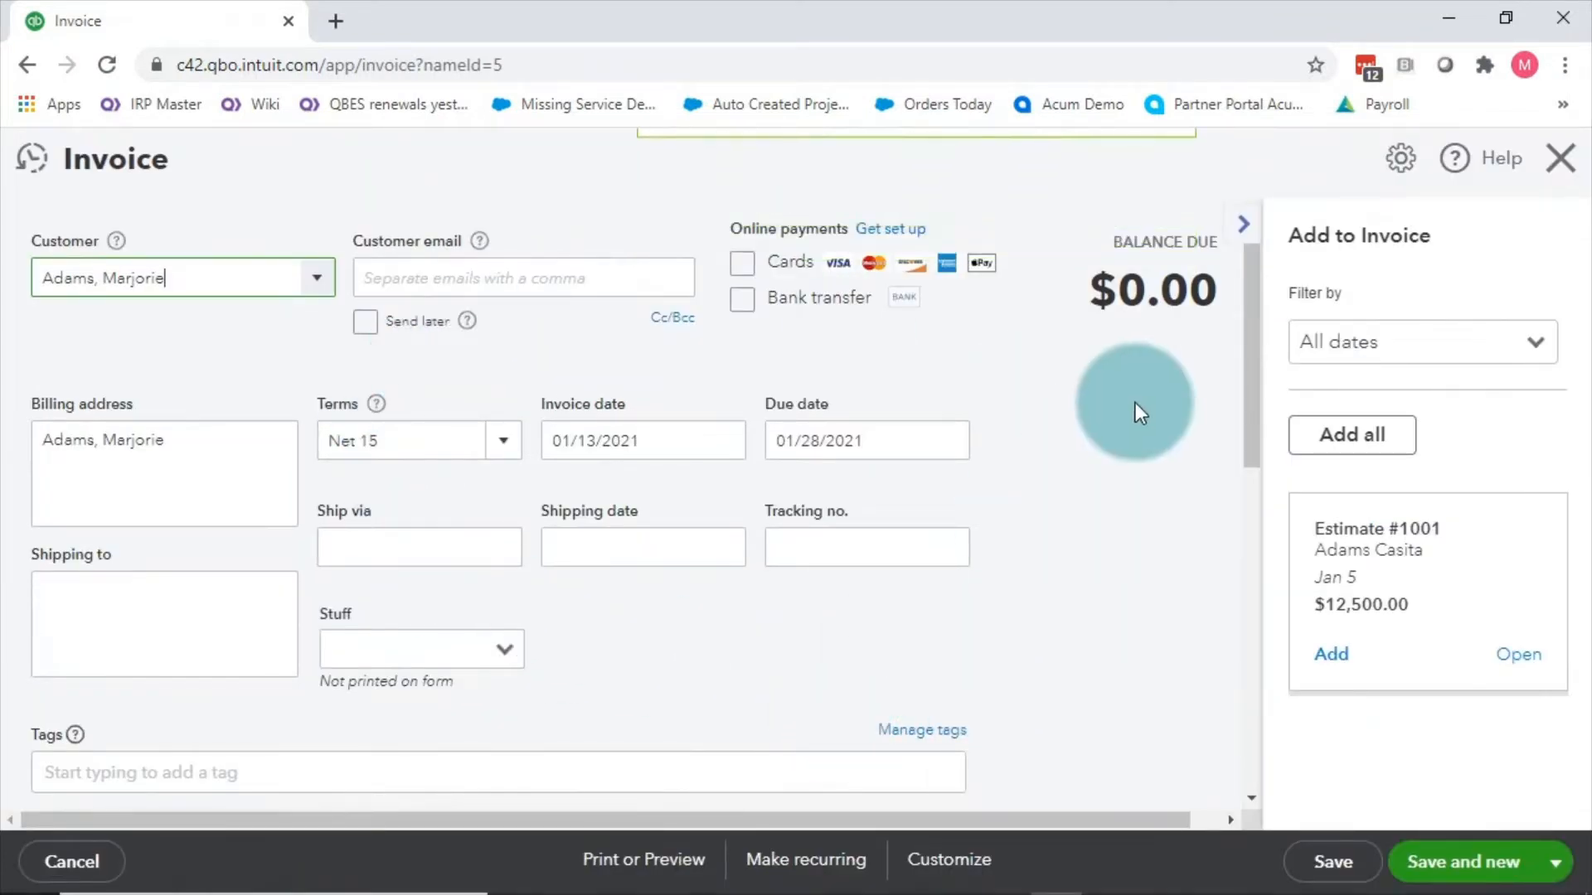
{"action": "left_click", "coordinate": [1241, 224]}
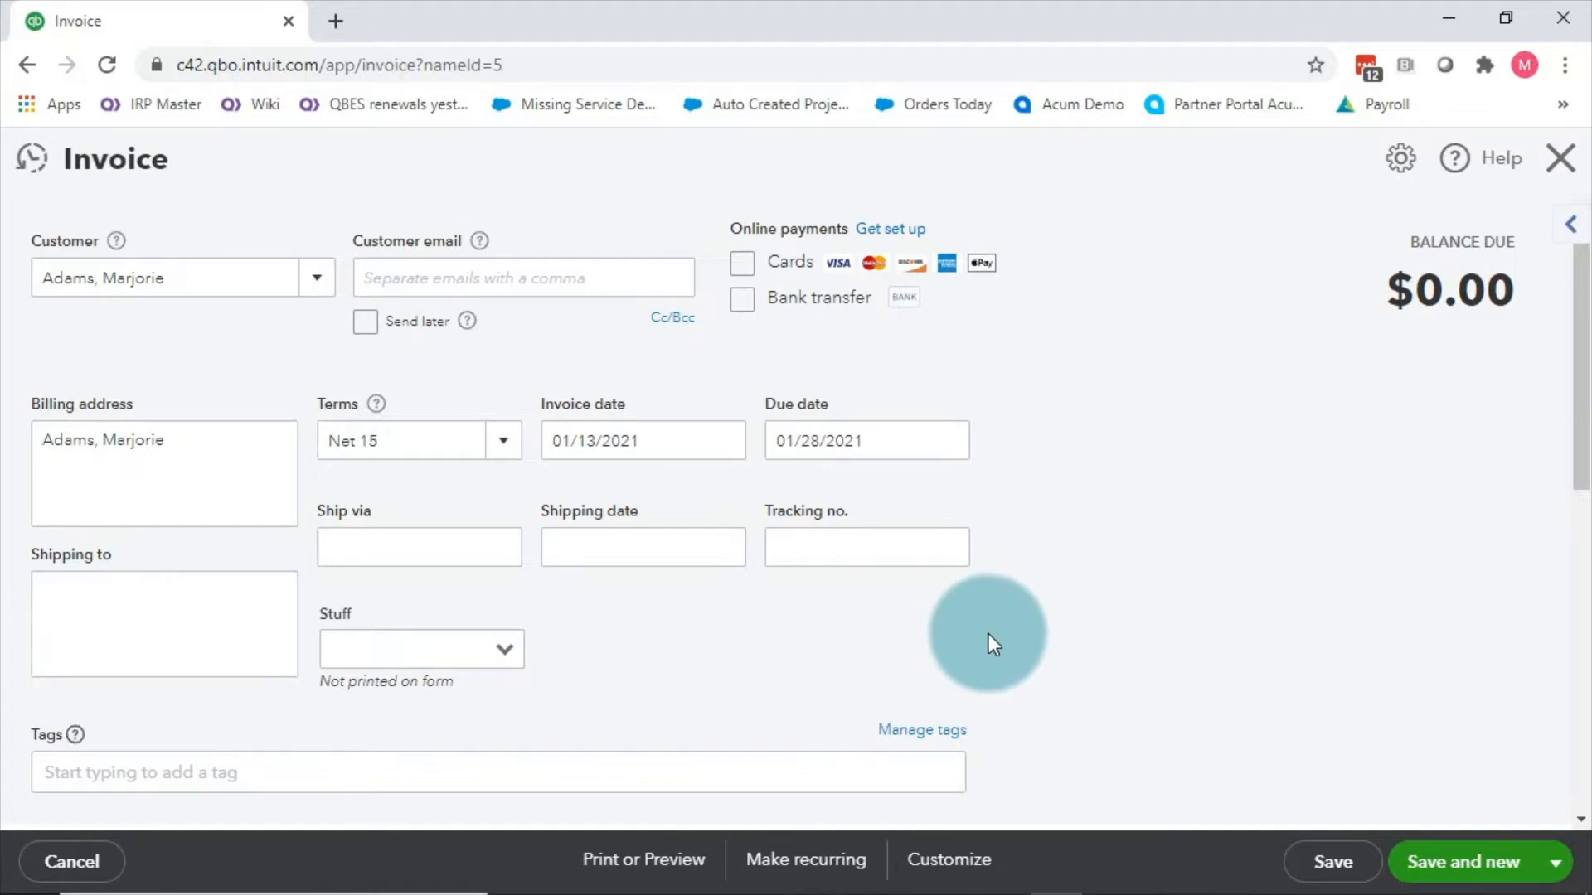
{"action": "scroll", "coordinate": [1061, 494], "scroll_direction": "down", "scroll_amount": 1}
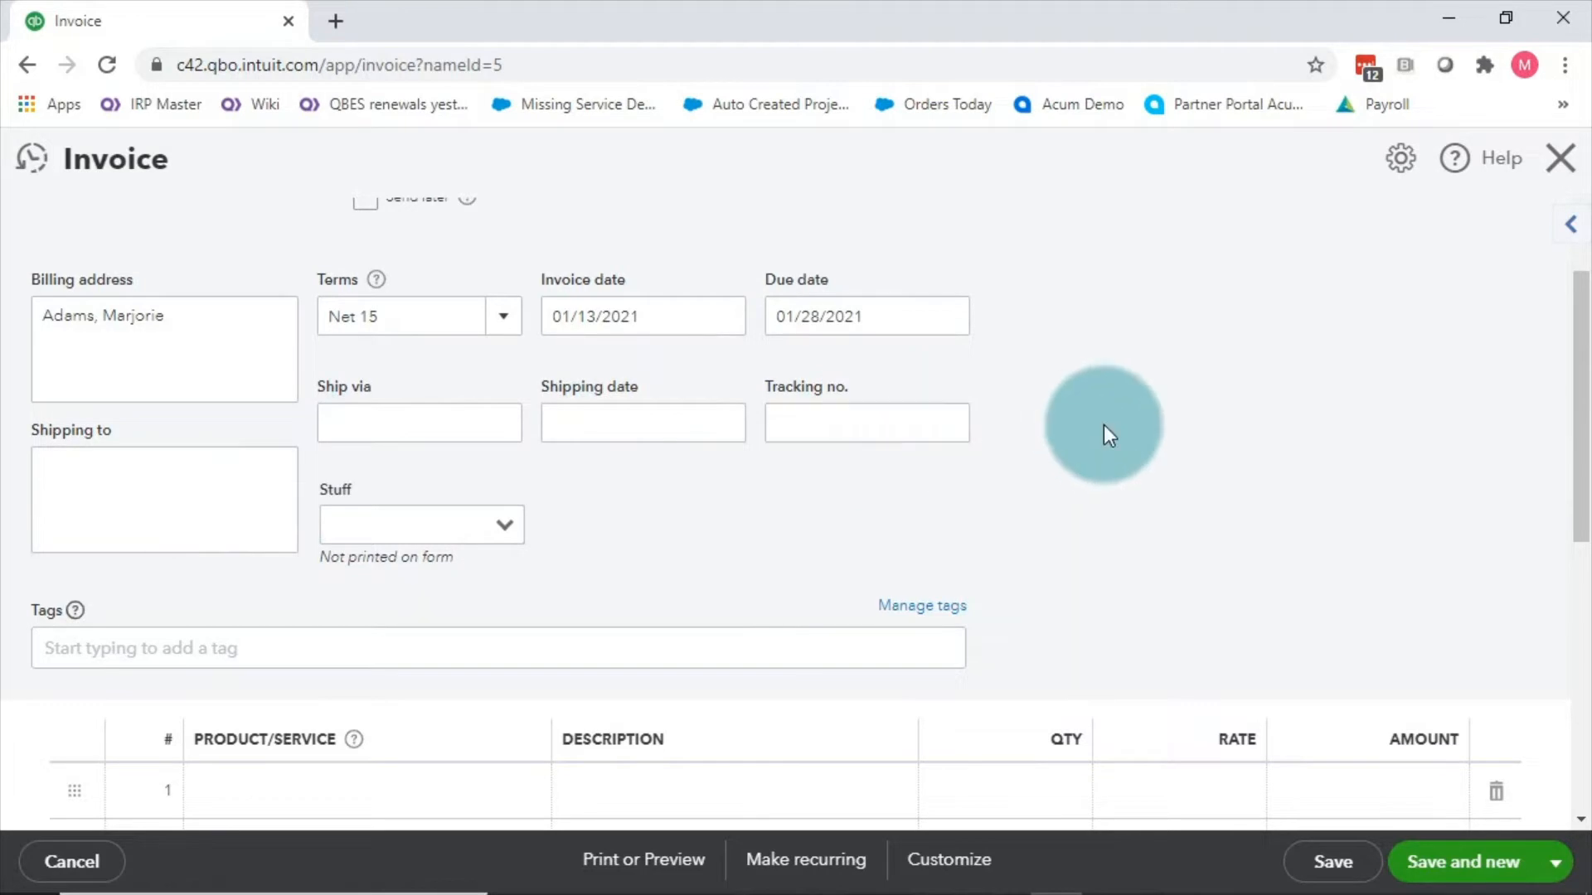
{"action": "scroll", "coordinate": [1105, 430], "scroll_direction": "down", "scroll_amount": 3}
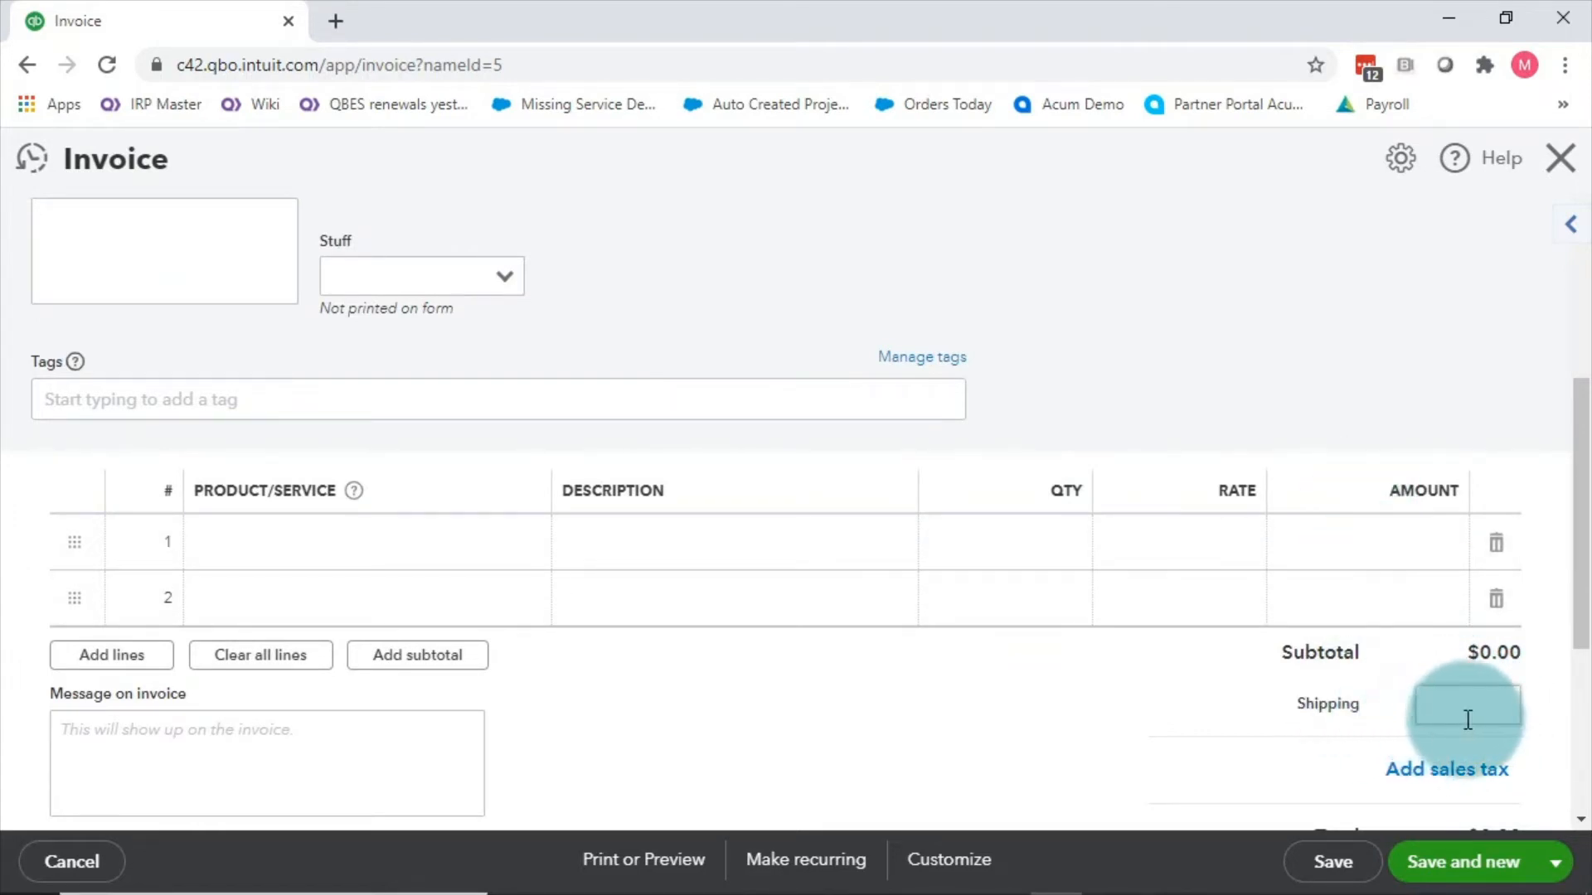
Step: Discard the invoice, reopen Sales form content settings, and switch on Custom transaction numbers
{"action": "left_click", "coordinate": [1562, 170]}
{"action": "left_click", "coordinate": [1491, 166]}
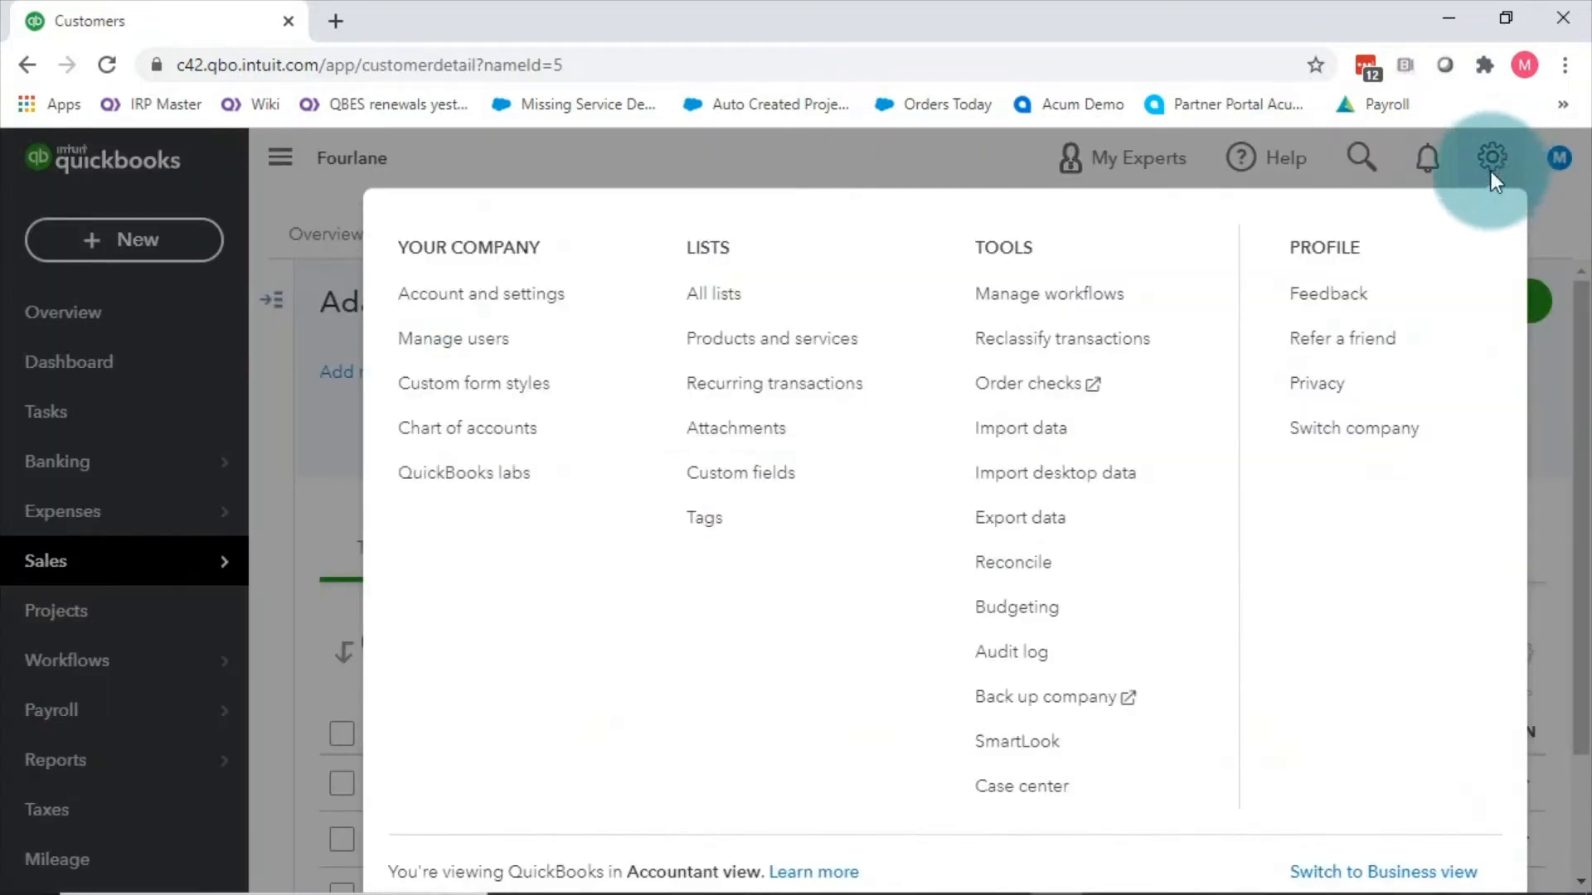
{"action": "left_click", "coordinate": [502, 313]}
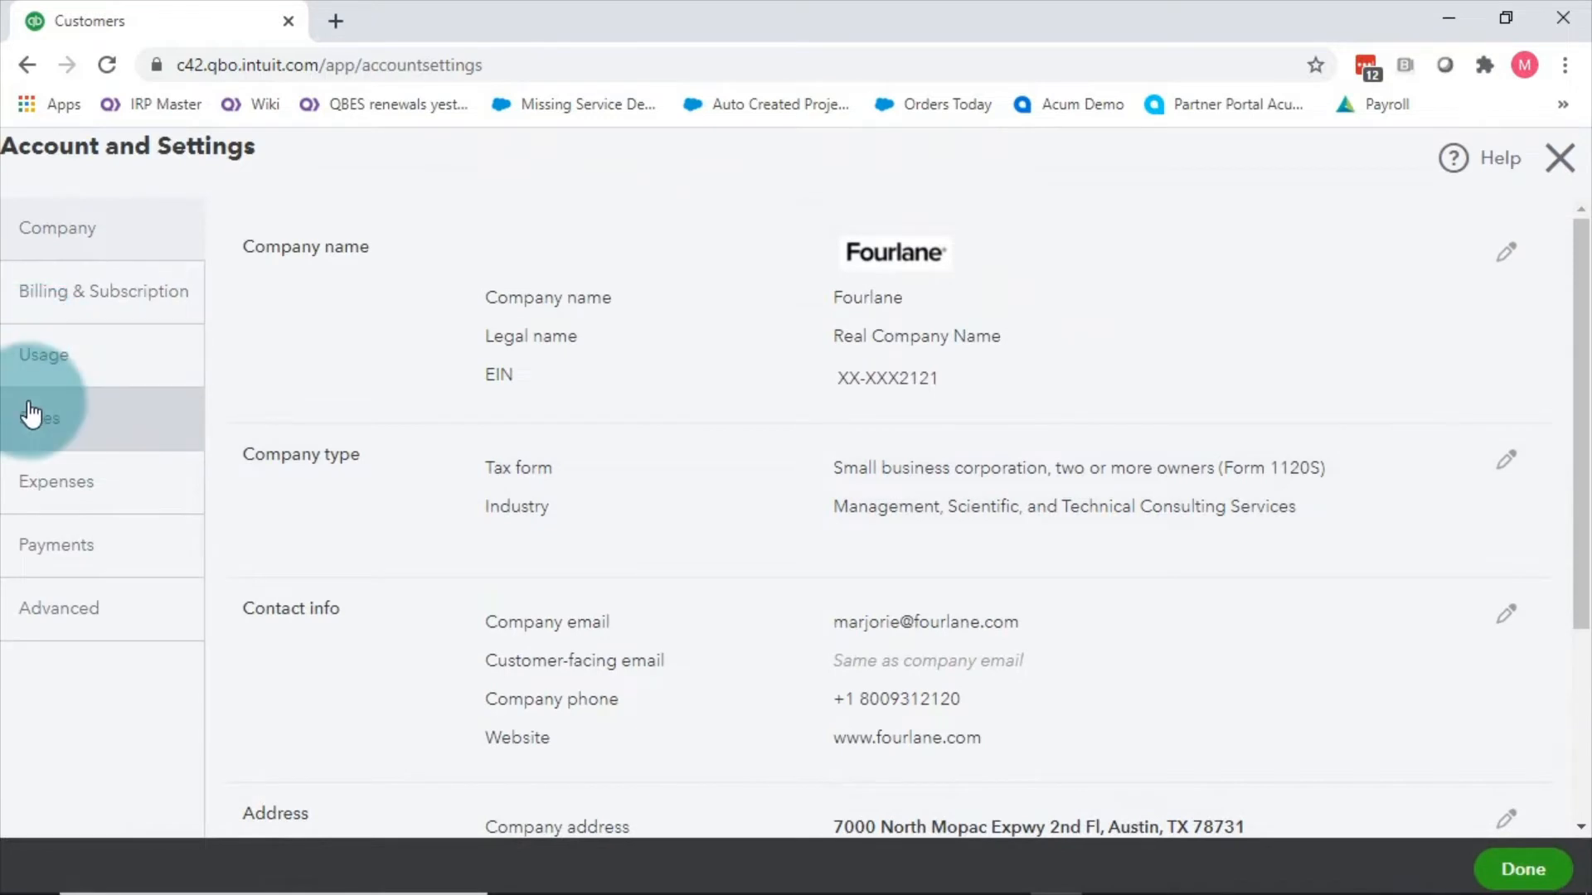
{"action": "left_click", "coordinate": [30, 413]}
{"action": "left_click", "coordinate": [1499, 339]}
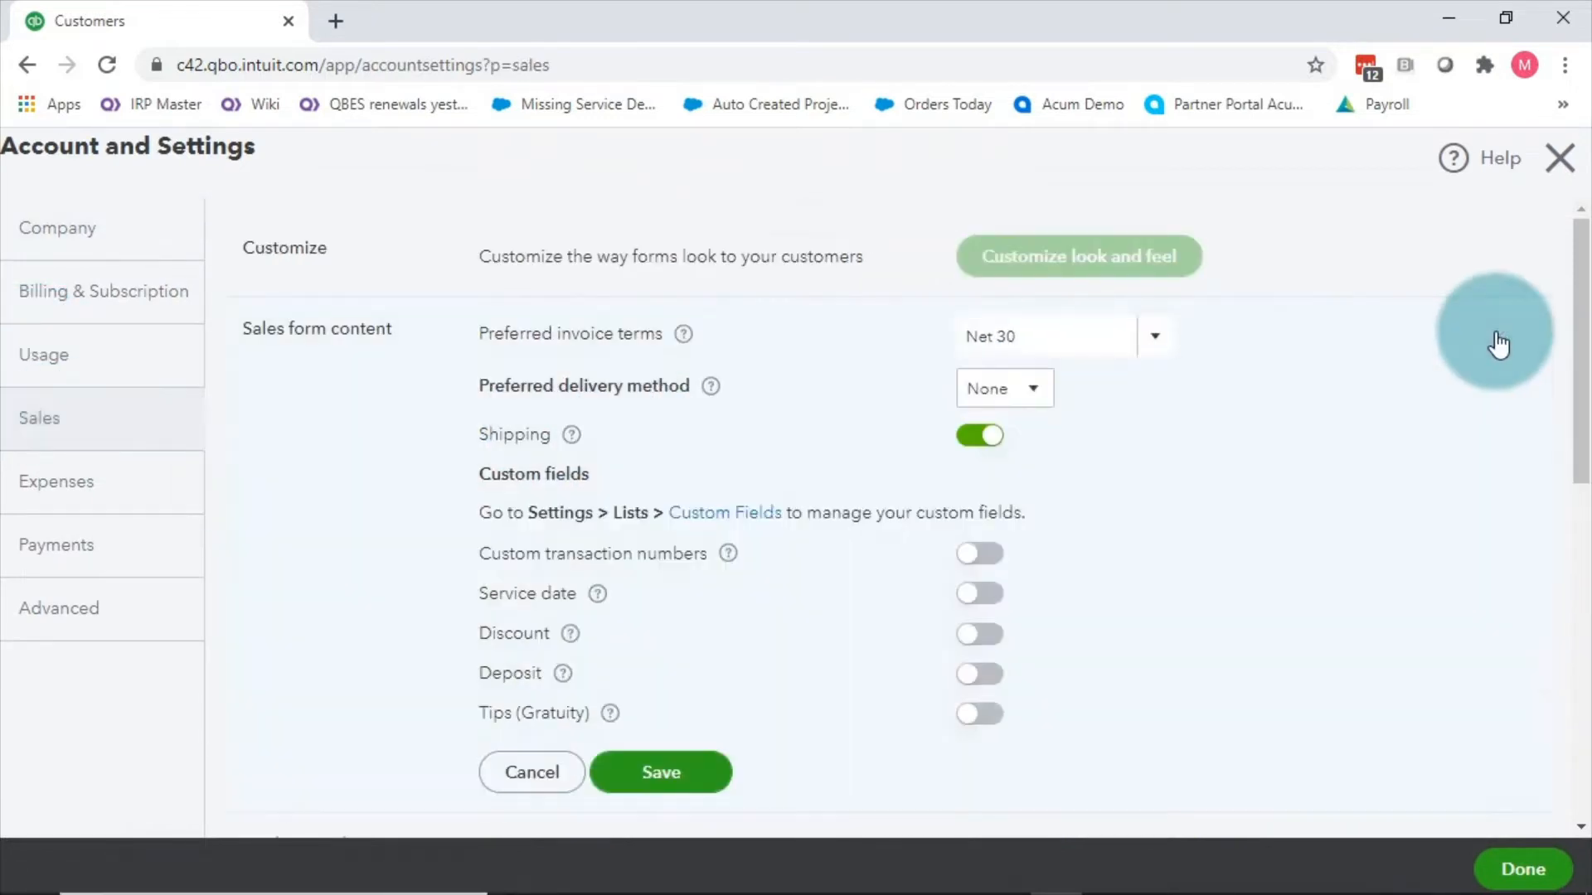
{"action": "left_click", "coordinate": [976, 554]}
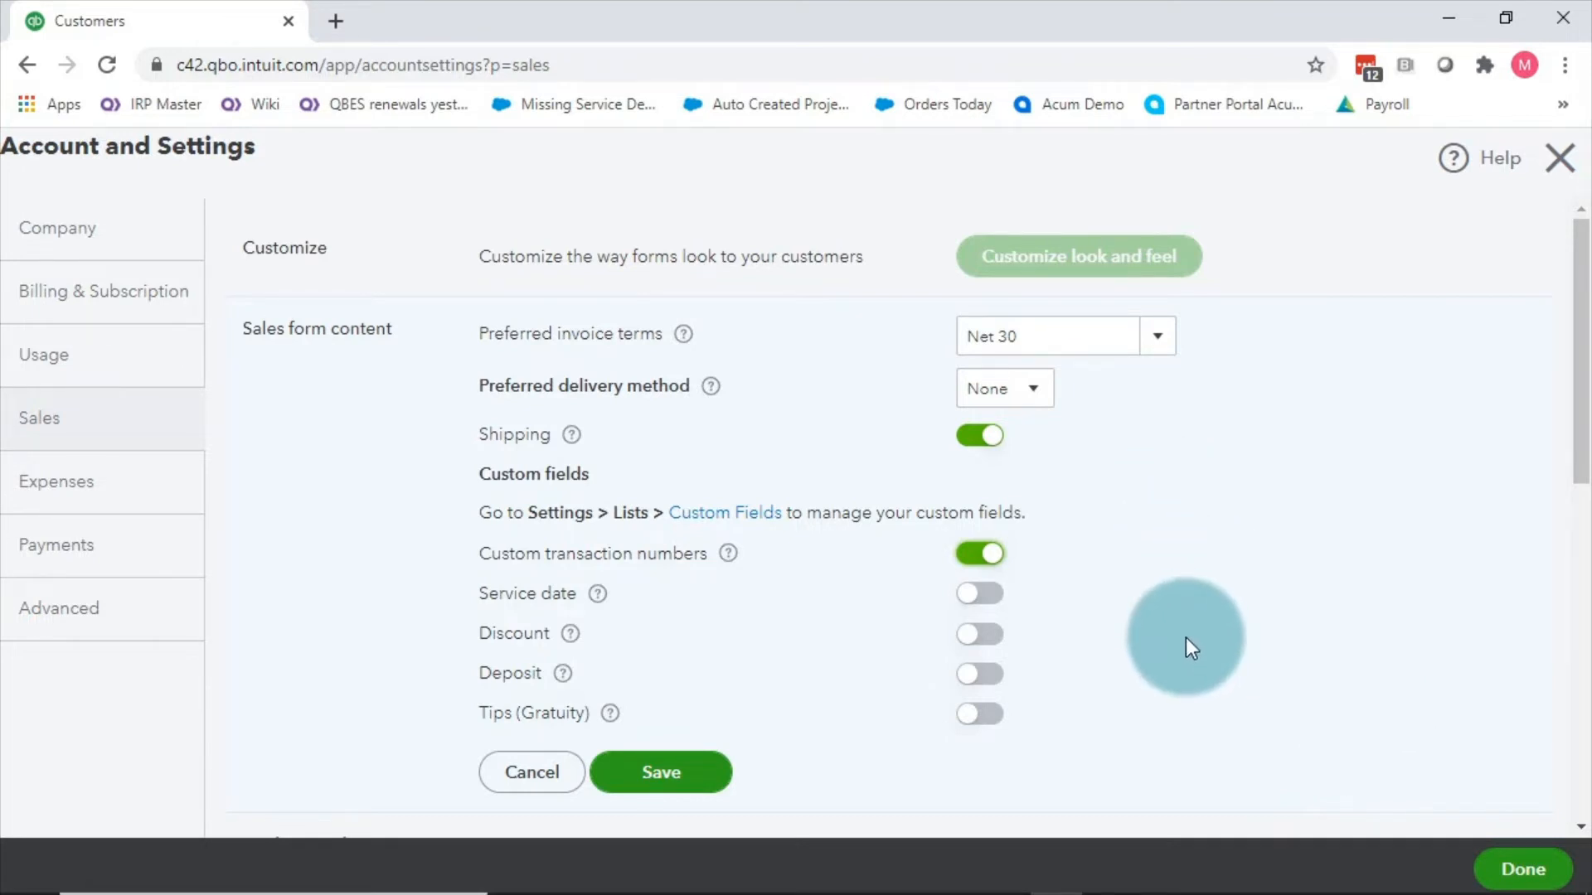
Step: Switch on the Service date, Discount, Deposit and Tips (Gratuity) toggles alongside Shipping
{"action": "left_click", "coordinate": [978, 594]}
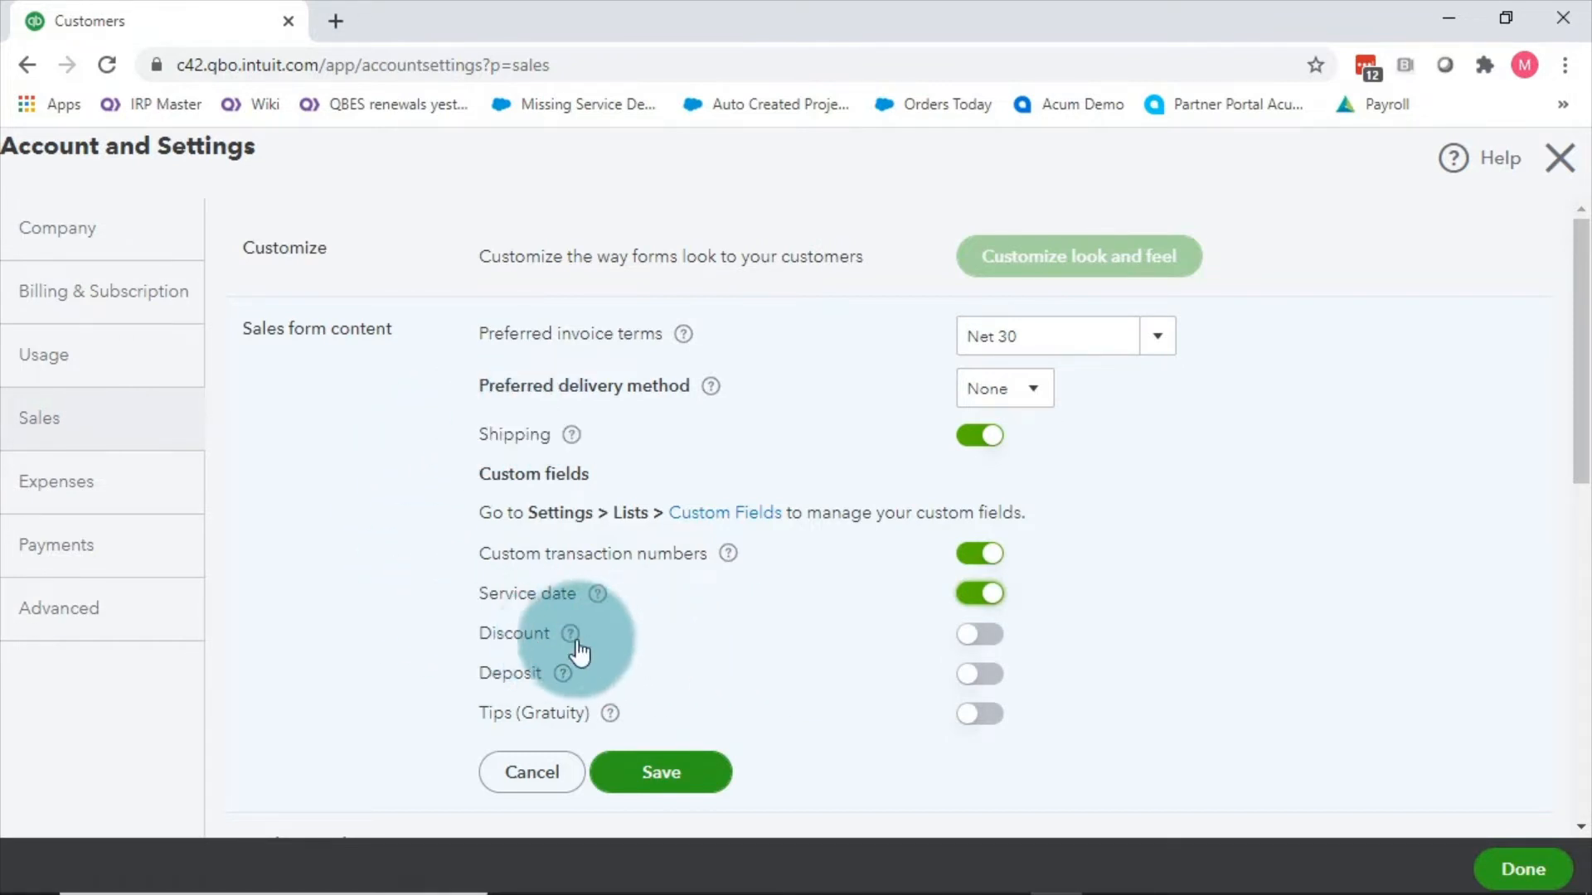
{"action": "left_click", "coordinate": [967, 640]}
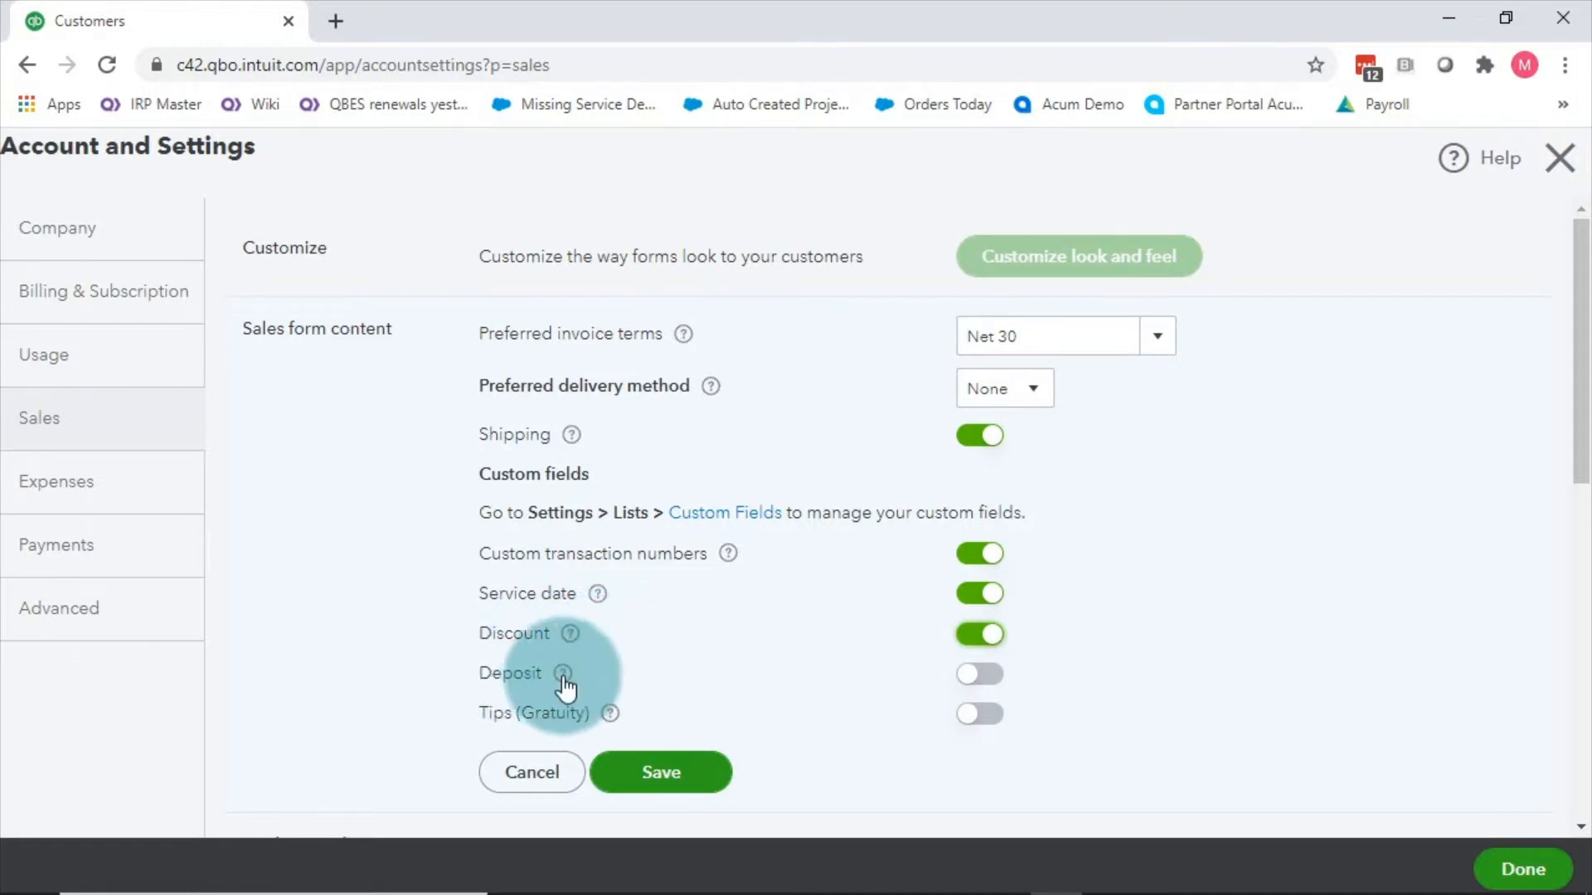
{"action": "left_click", "coordinate": [968, 677]}
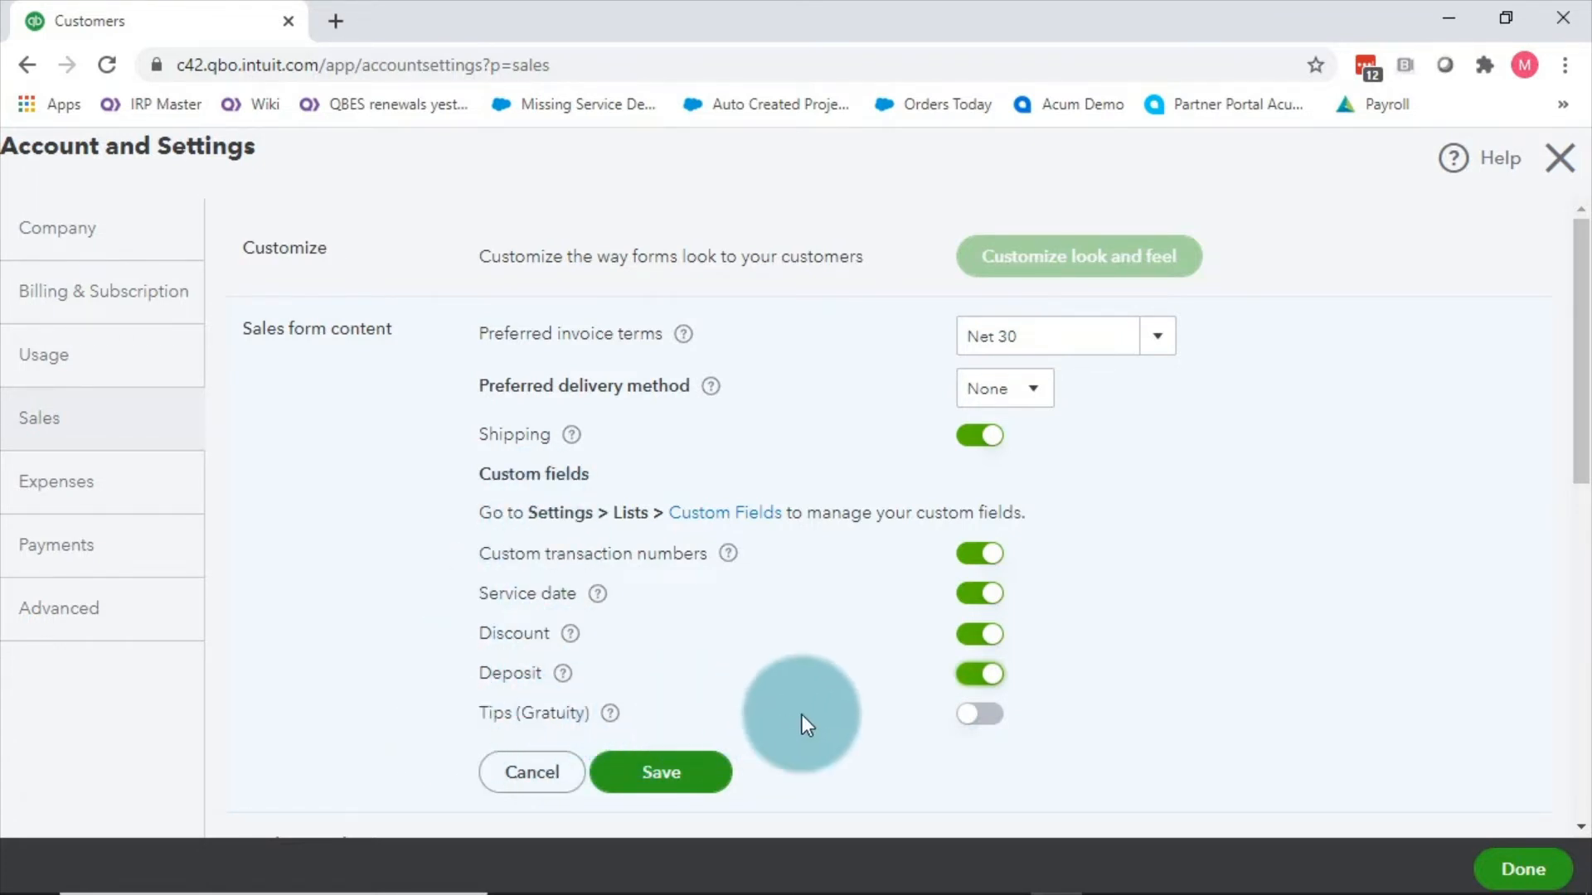
{"action": "left_click", "coordinate": [972, 715]}
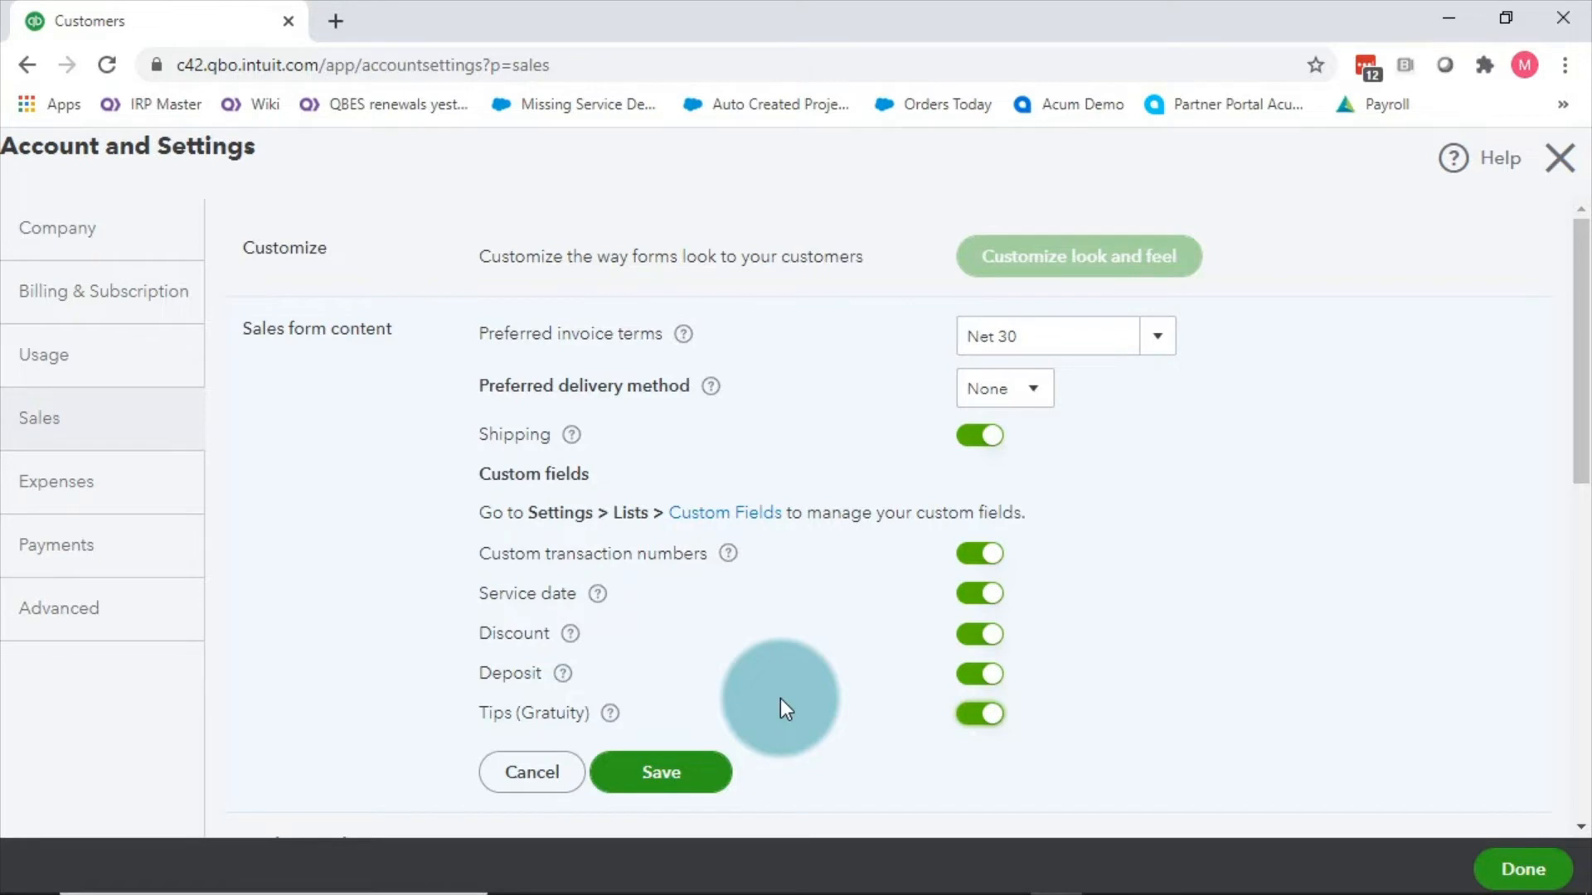
{"action": "right_click", "coordinate": [779, 698]}
{"action": "left_click", "coordinate": [379, 710]}
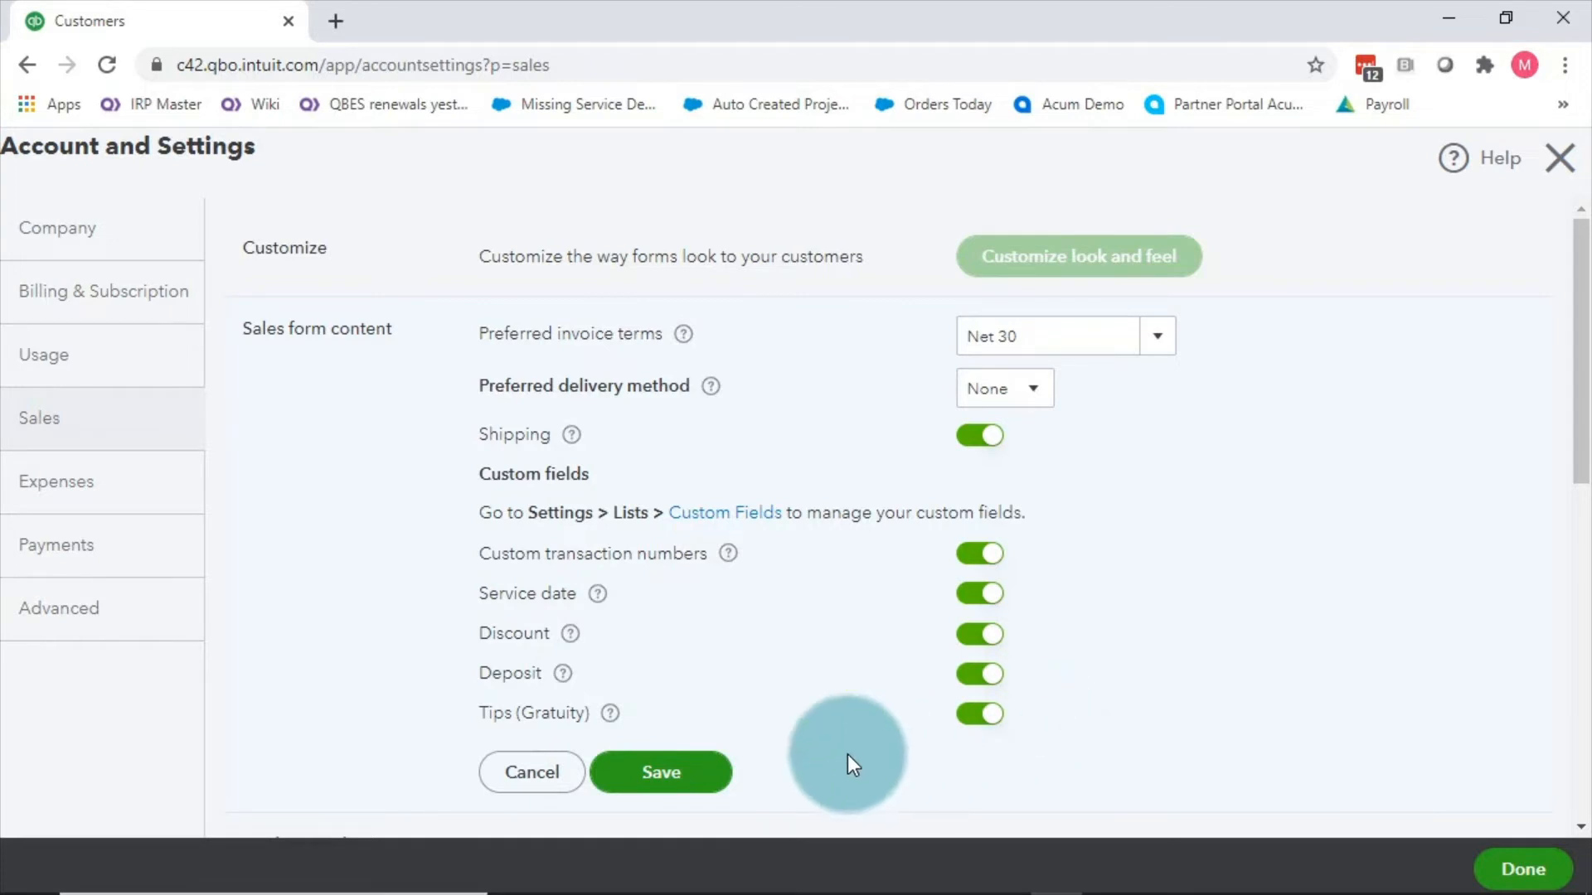
{"action": "left_click", "coordinate": [648, 779]}
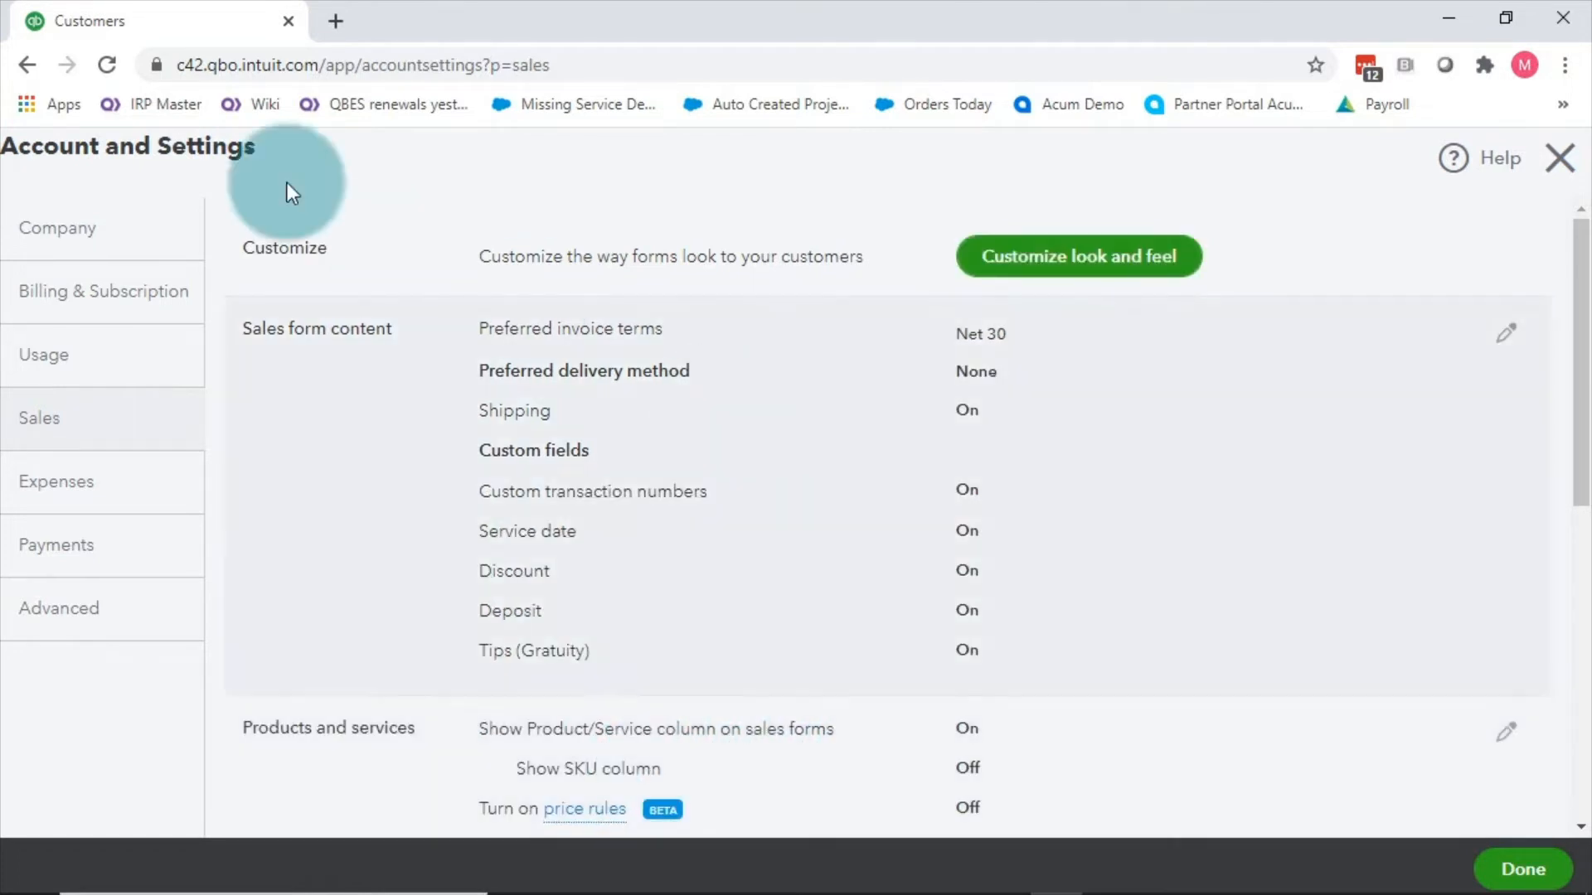
{"action": "left_click", "coordinate": [1556, 159]}
{"action": "left_click", "coordinate": [1443, 315]}
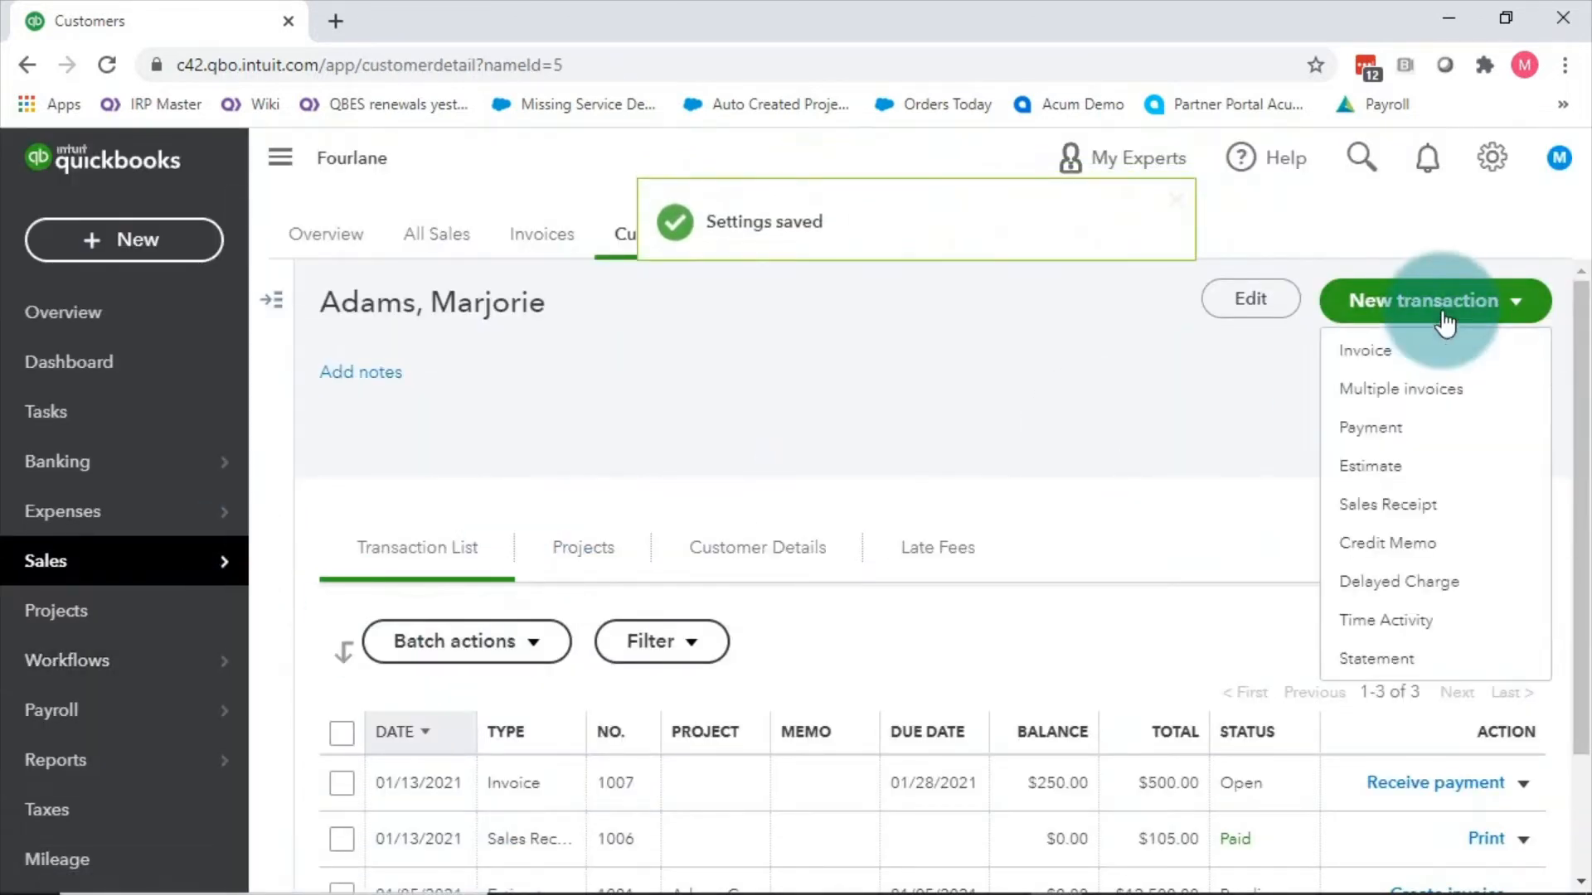
{"action": "left_click", "coordinate": [1414, 356]}
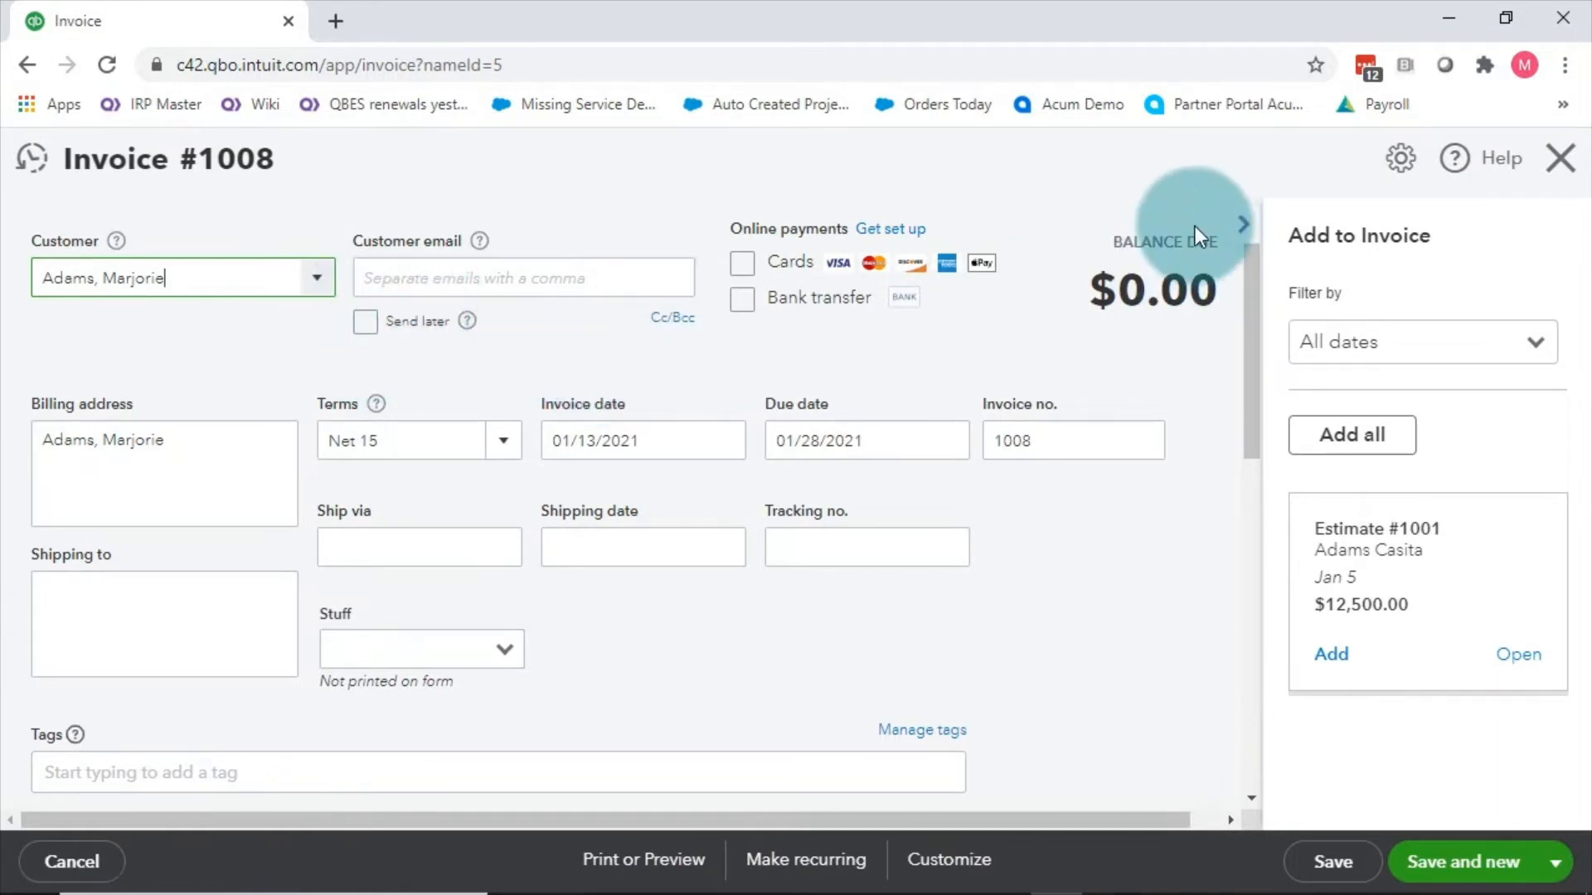
Step: Set invoice number 1015, Ship via FedEx, and shipping date 01/07/2021
{"action": "left_click", "coordinate": [1244, 226]}
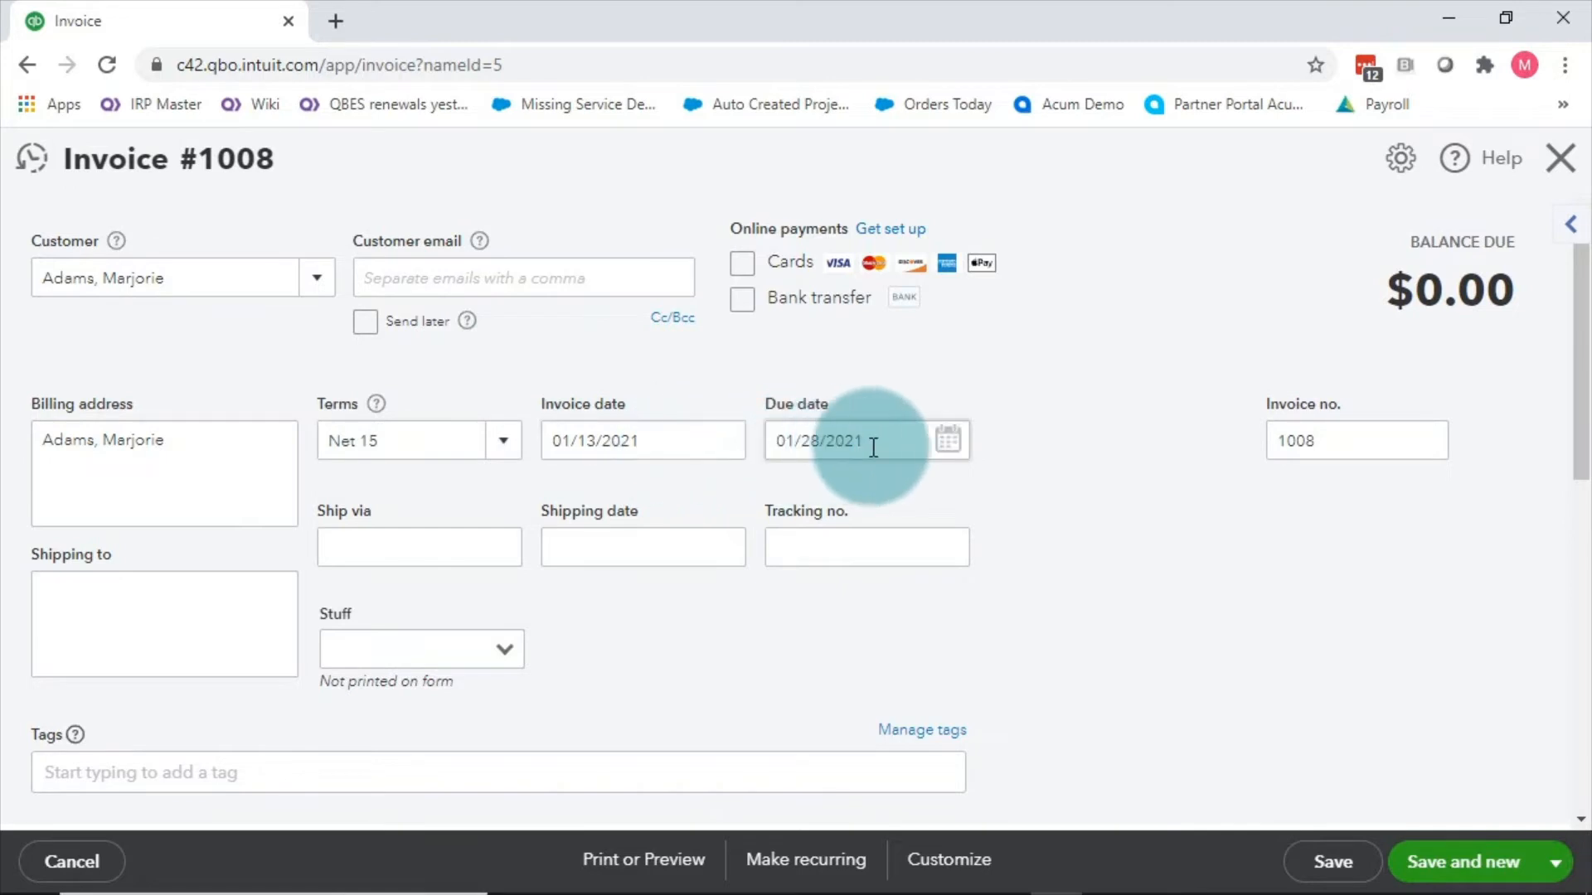
{"action": "left_click", "coordinate": [1389, 448]}
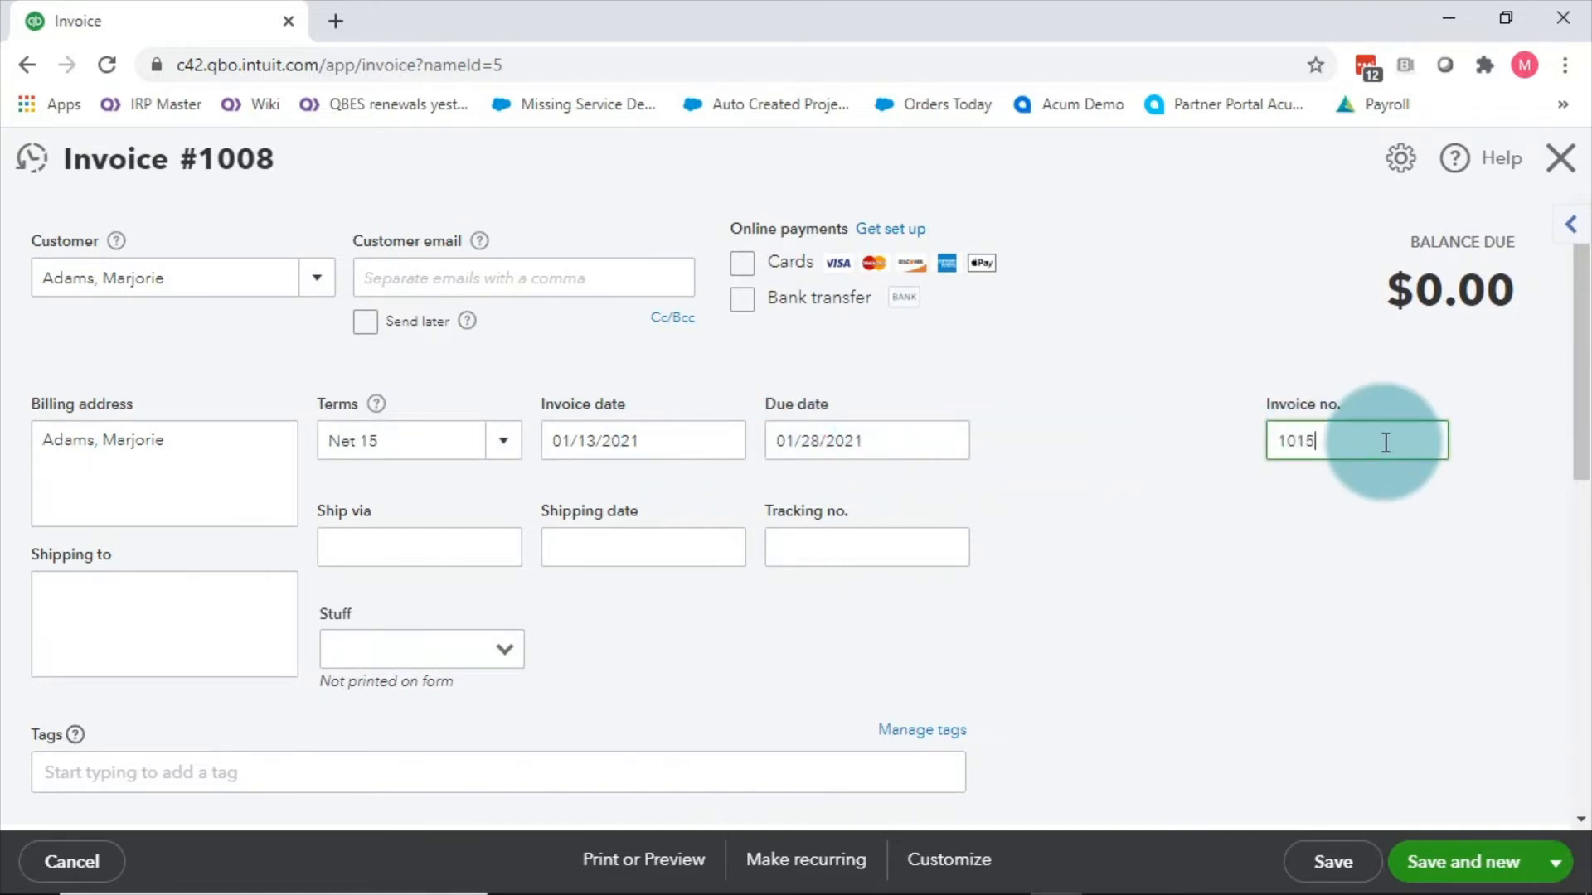
{"action": "left_click", "coordinate": [1156, 416]}
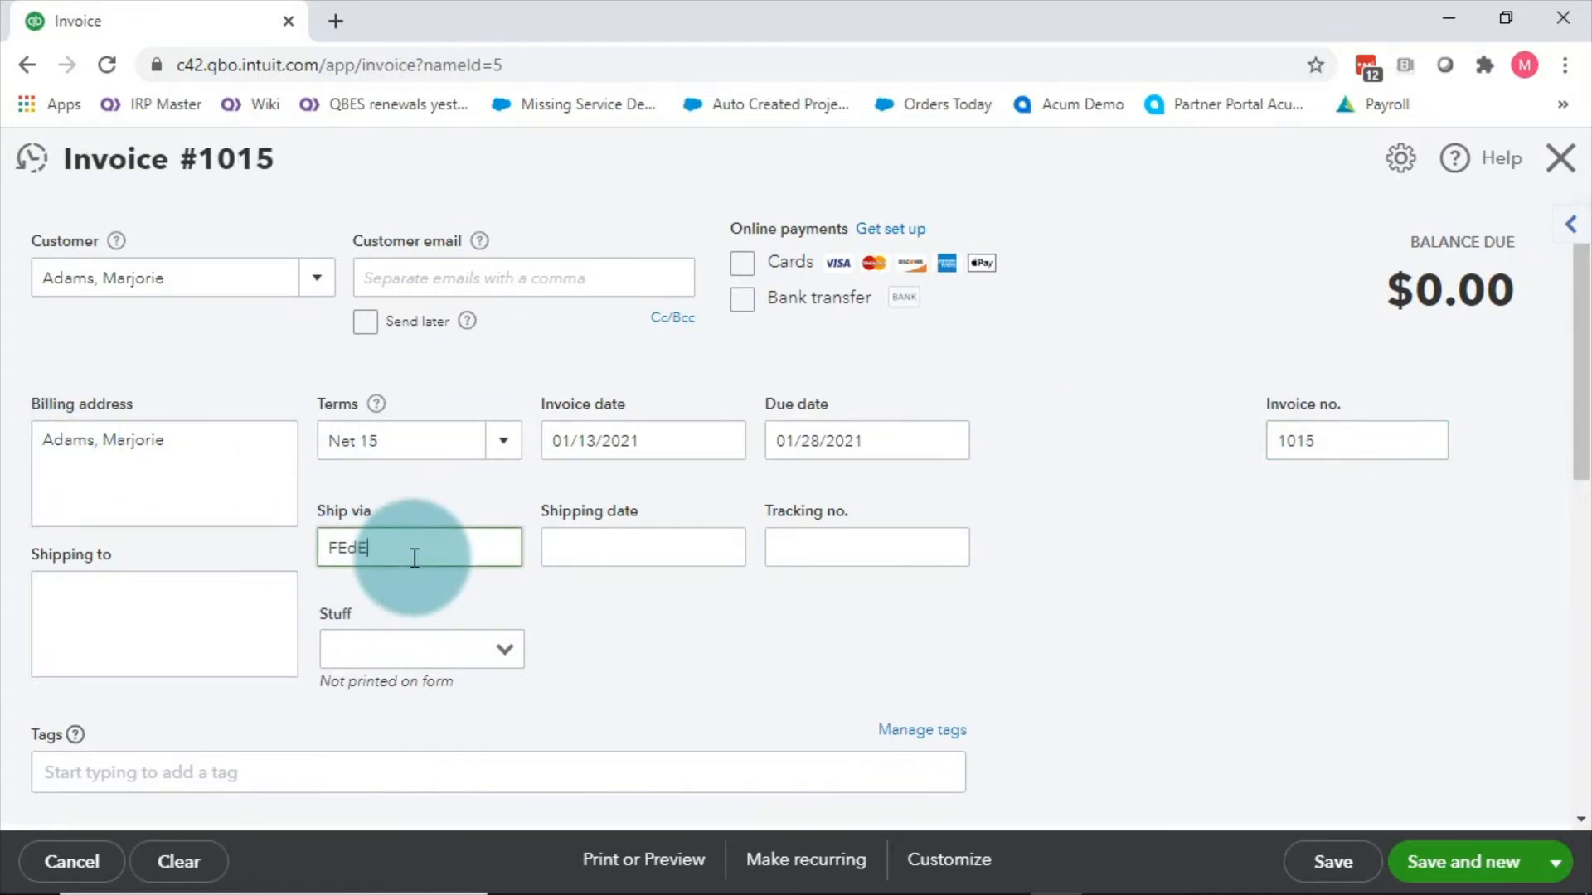
{"action": "key", "text": "Tab"}
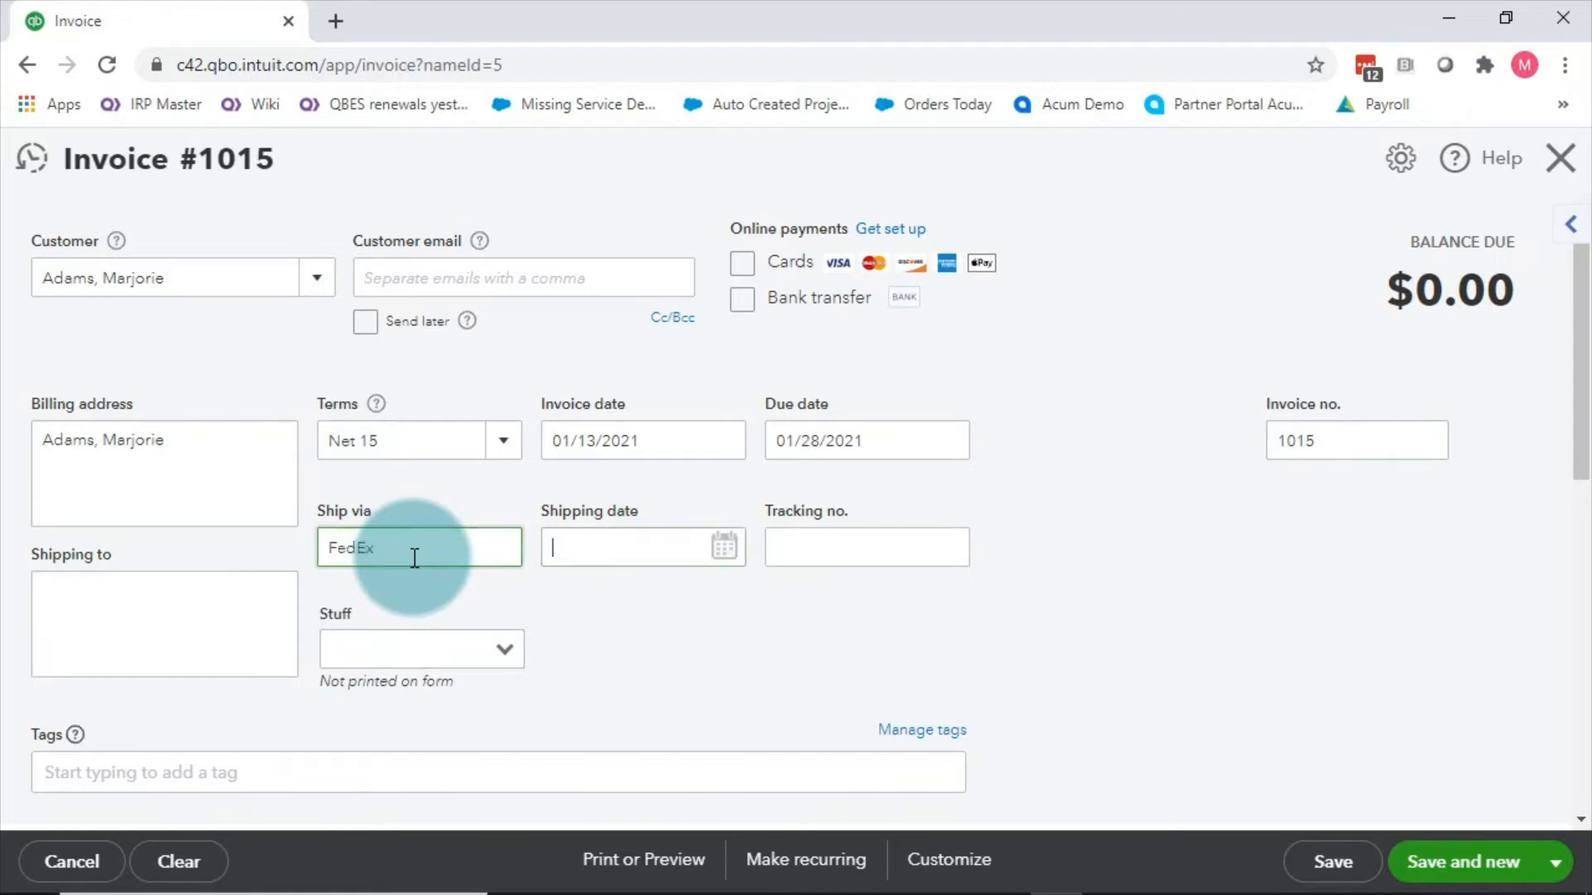
{"action": "left_click", "coordinate": [724, 547]}
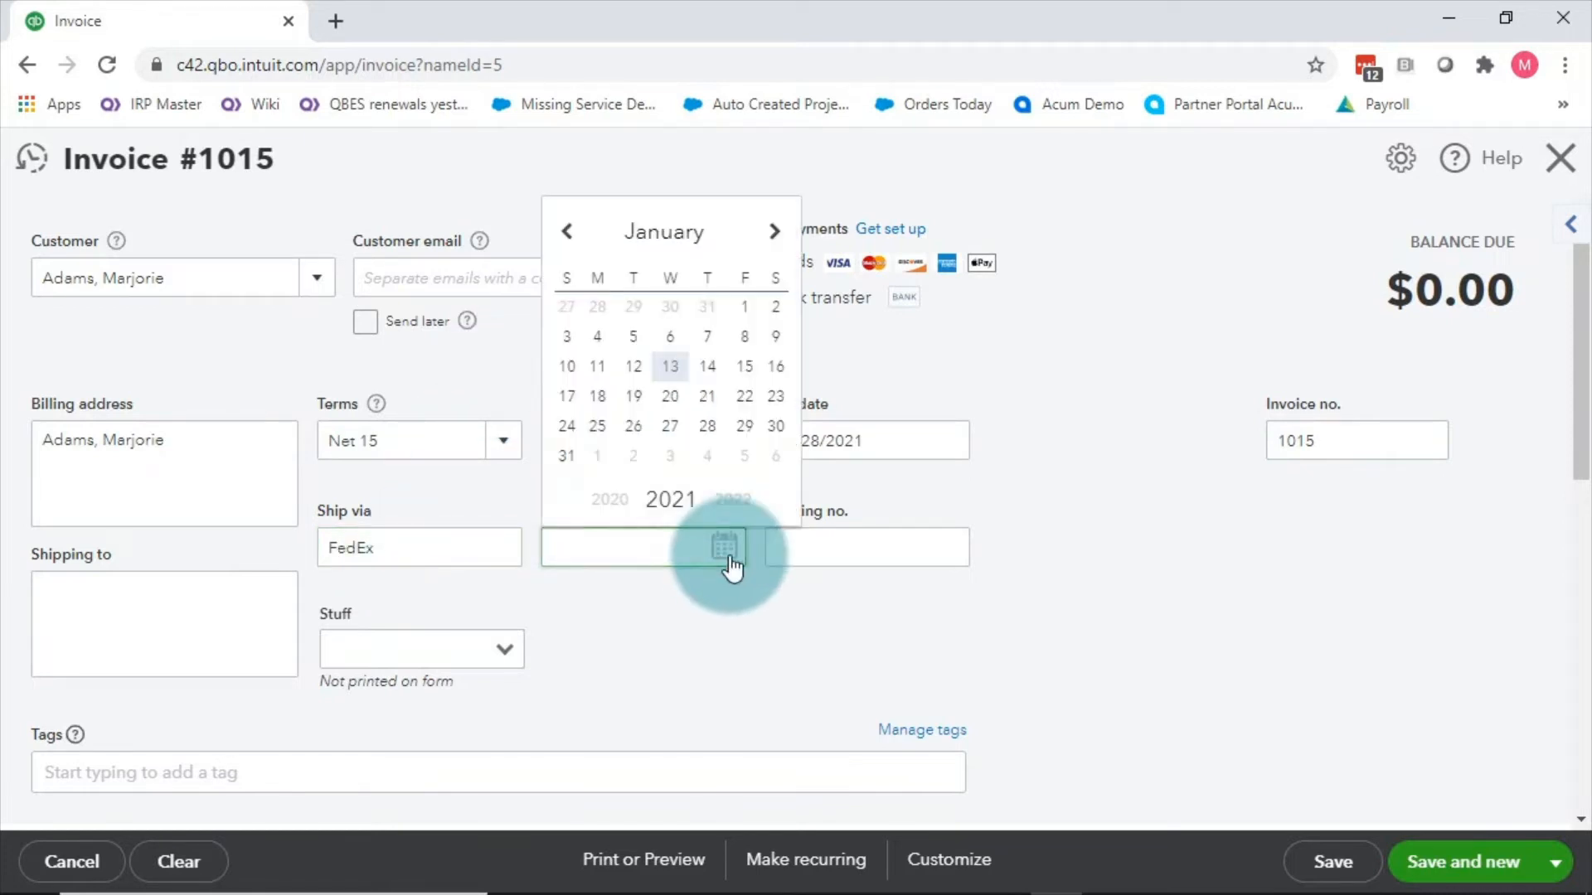
{"action": "left_click", "coordinate": [708, 349]}
{"action": "left_click", "coordinate": [772, 567]}
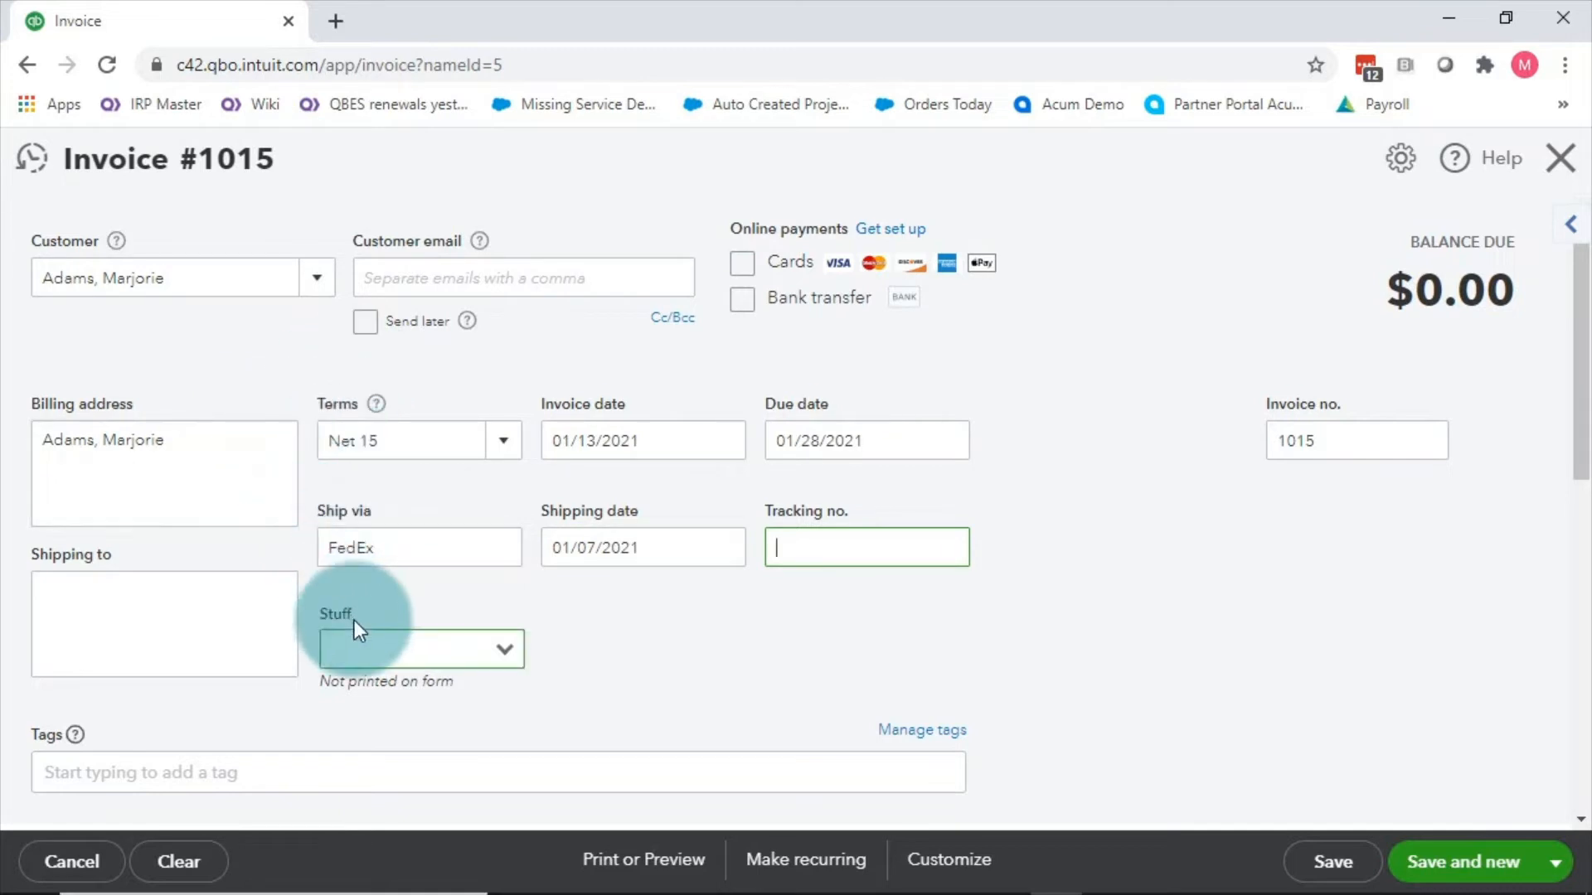
{"action": "left_click", "coordinate": [203, 626]}
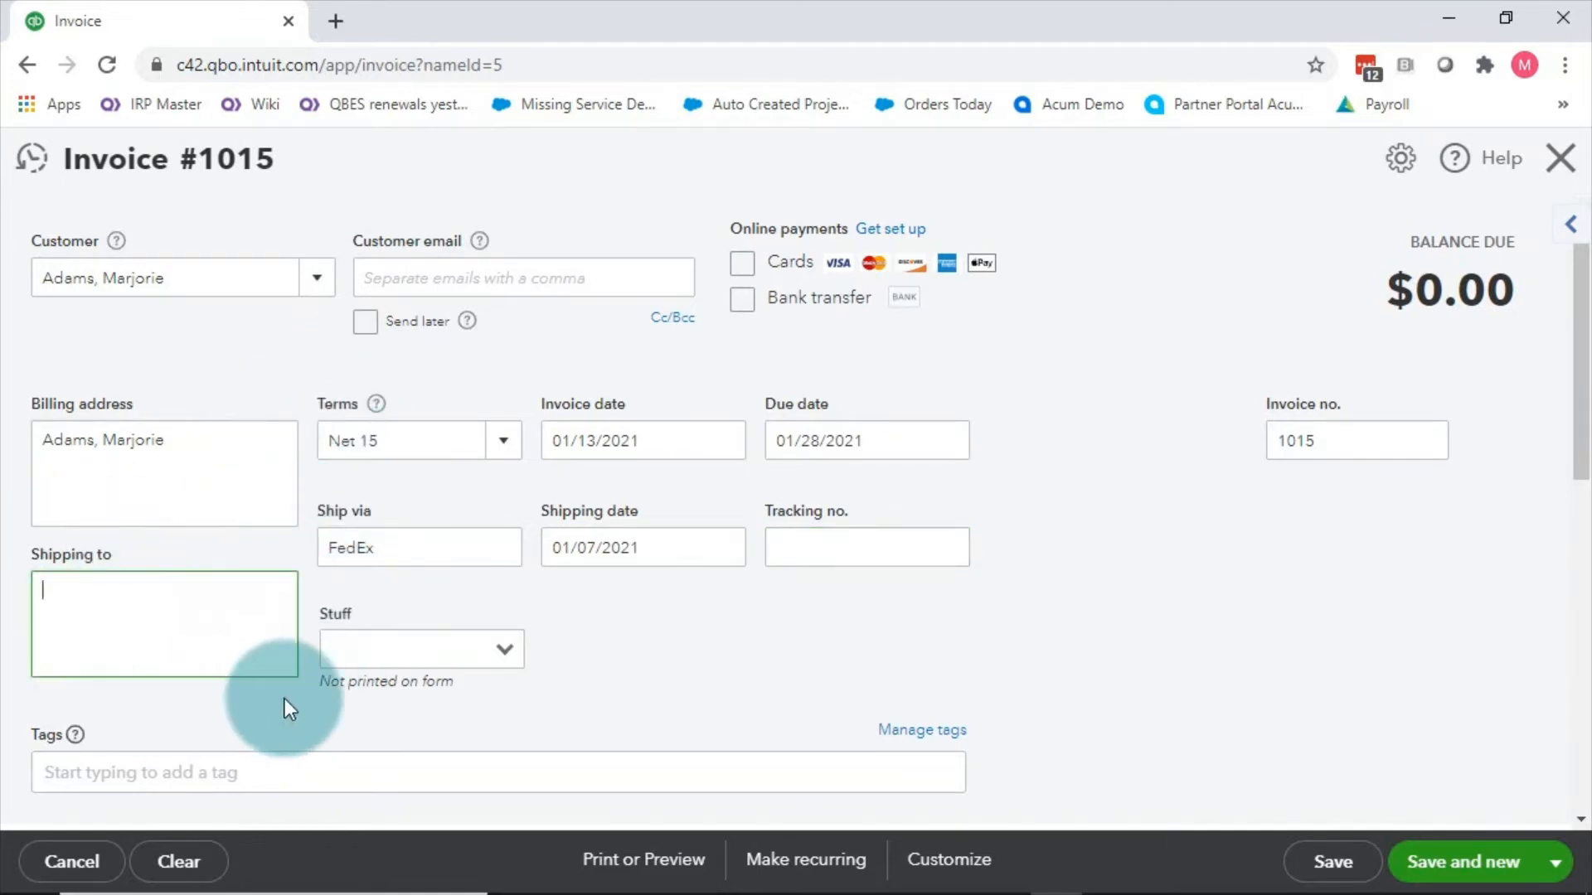
Step: Fill line 1 with service date 01/11/2021, product Hours and rate 500, totalling $500.00
{"action": "scroll", "coordinate": [462, 313], "scroll_direction": "down", "scroll_amount": 5}
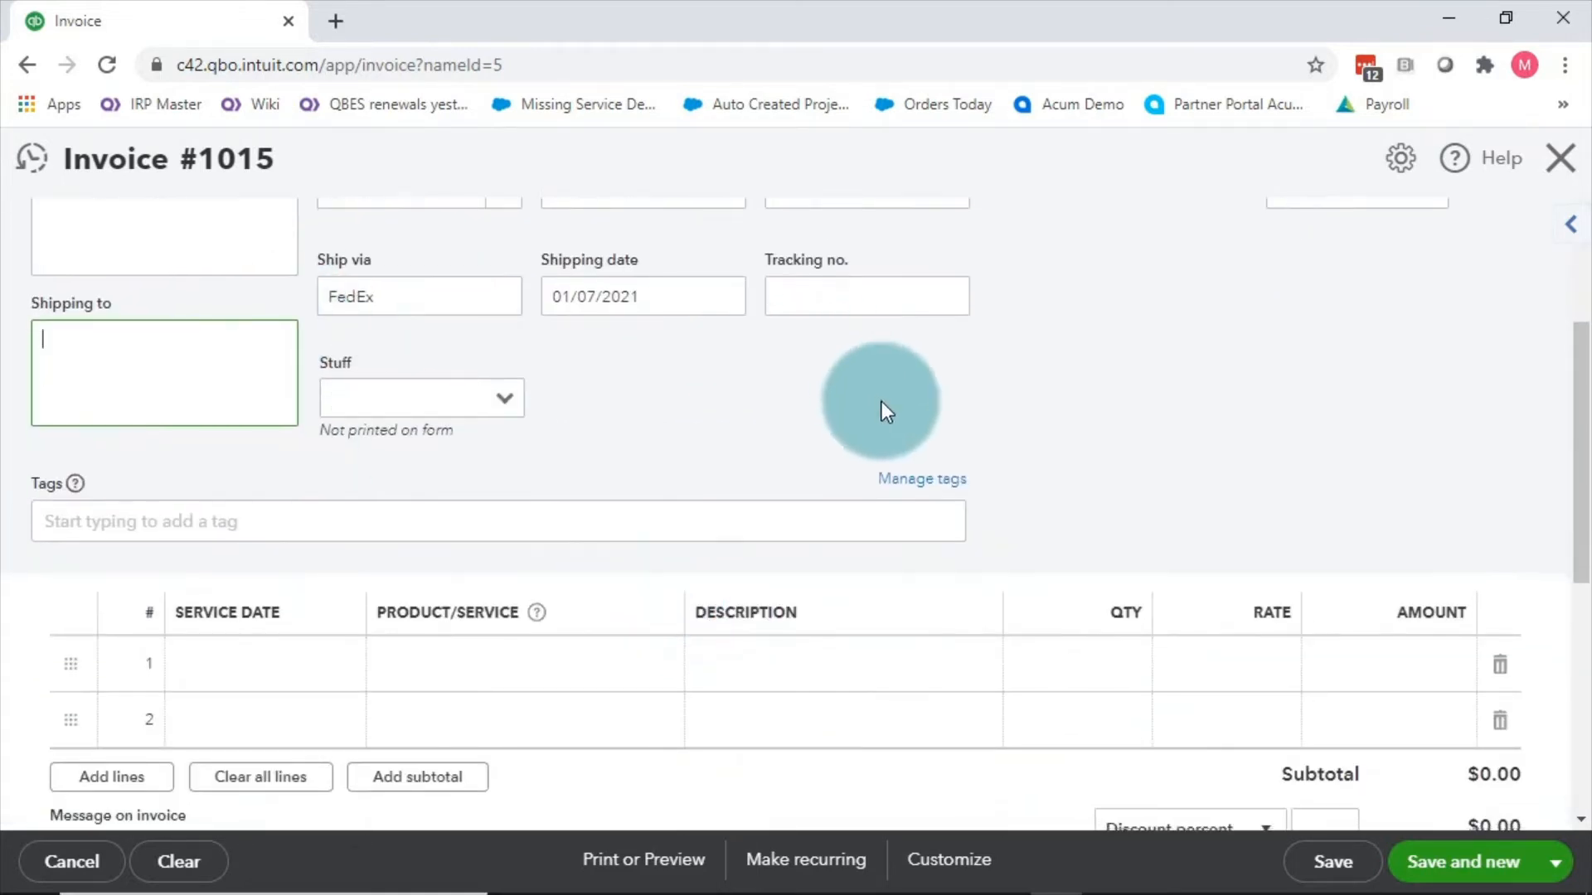
{"action": "scroll", "coordinate": [237, 450], "scroll_direction": "down", "scroll_amount": 2}
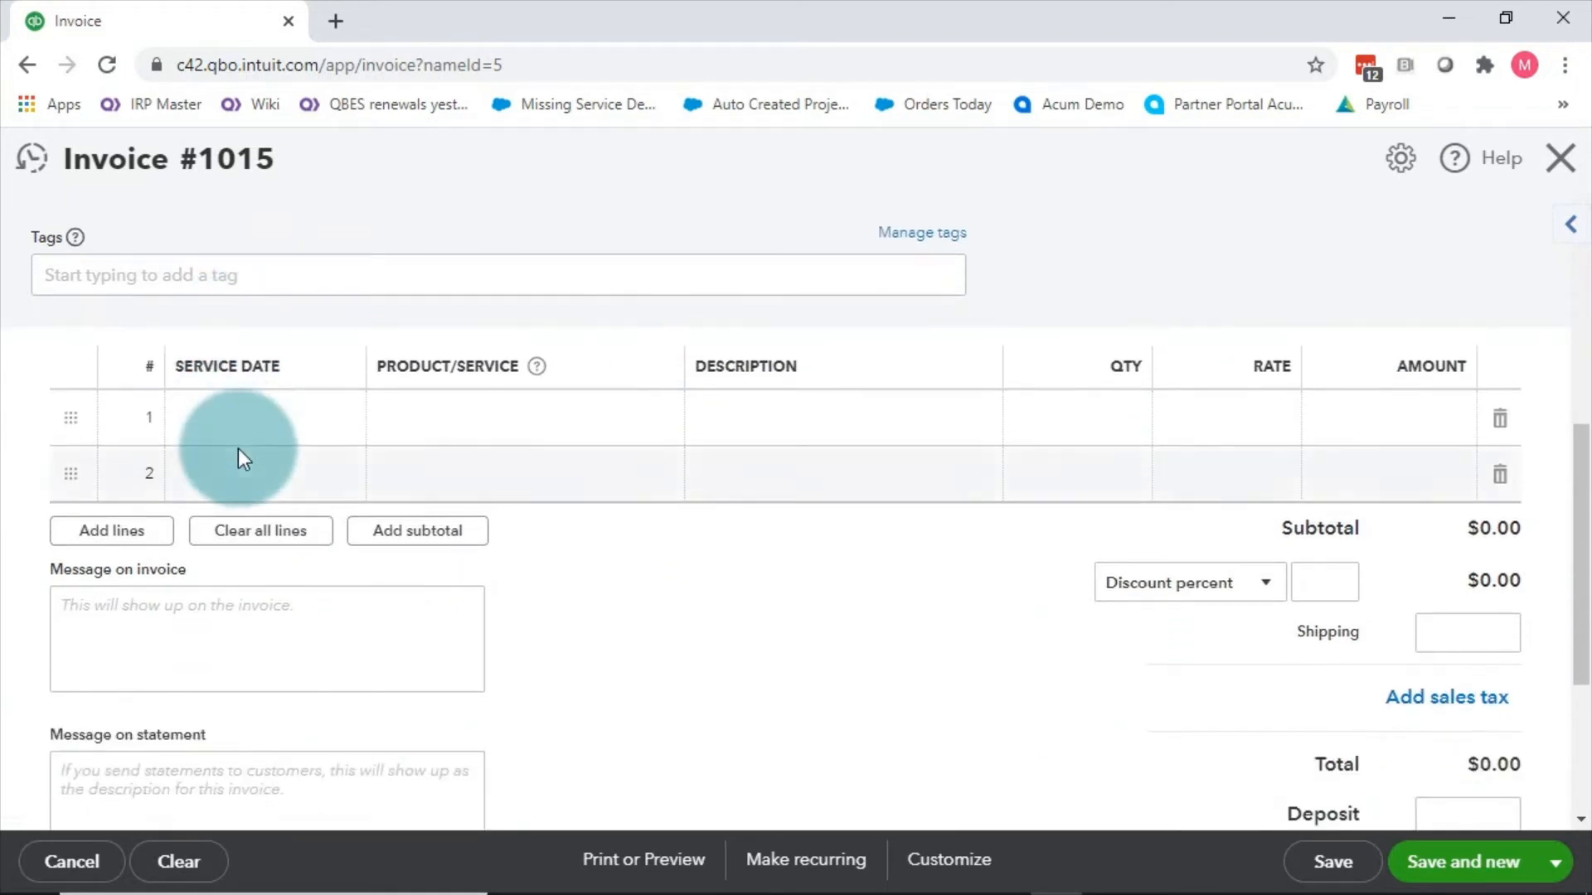
{"action": "left_click", "coordinate": [277, 416]}
{"action": "left_click", "coordinate": [337, 420]}
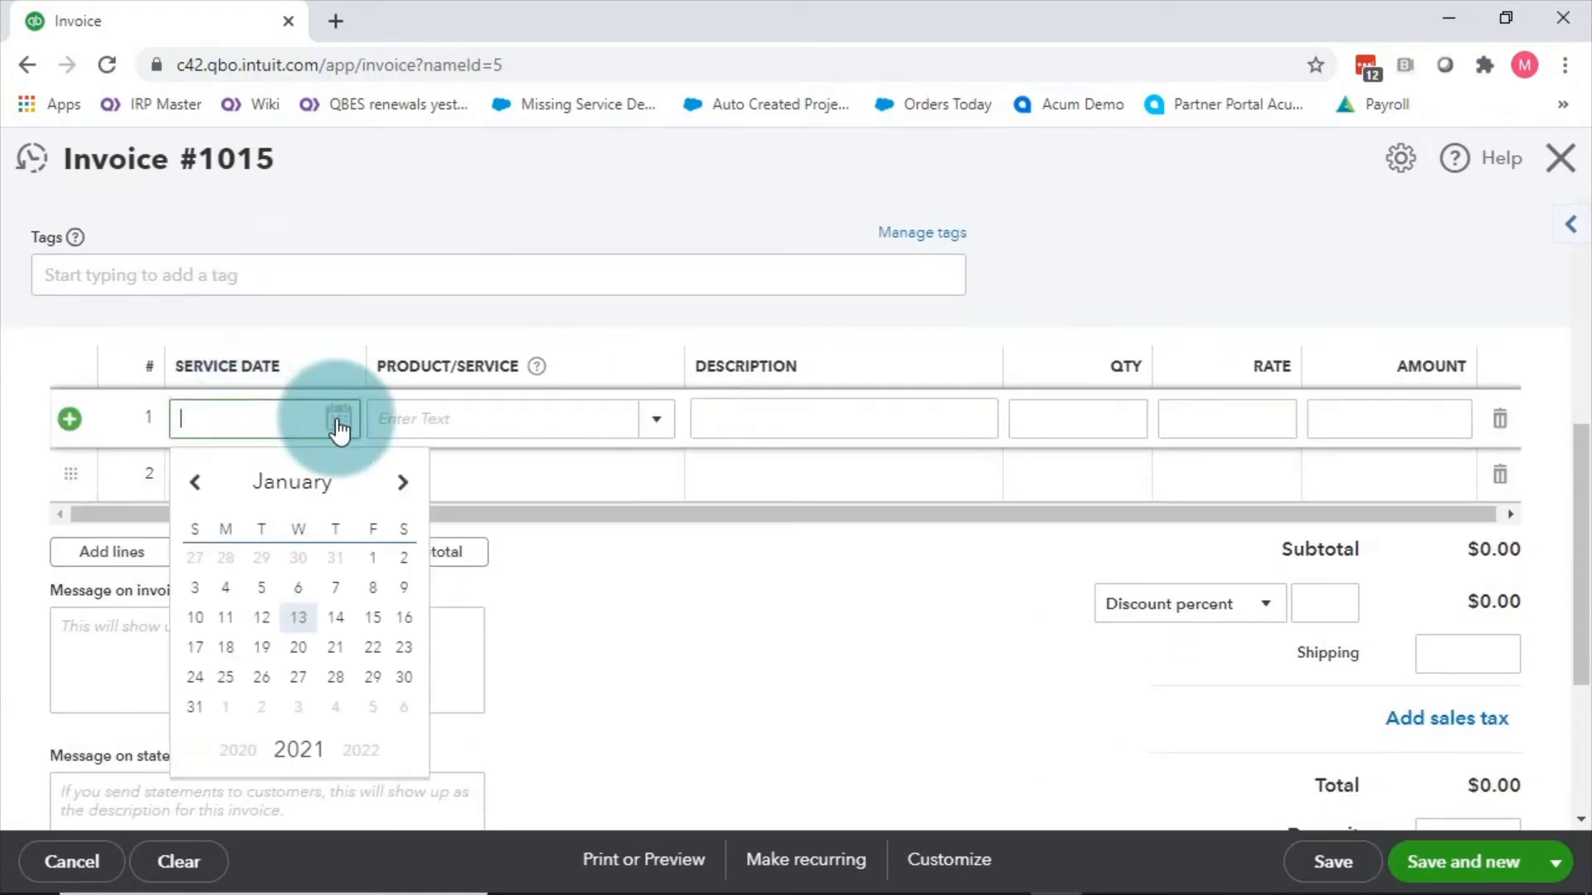
{"action": "left_click", "coordinate": [225, 618]}
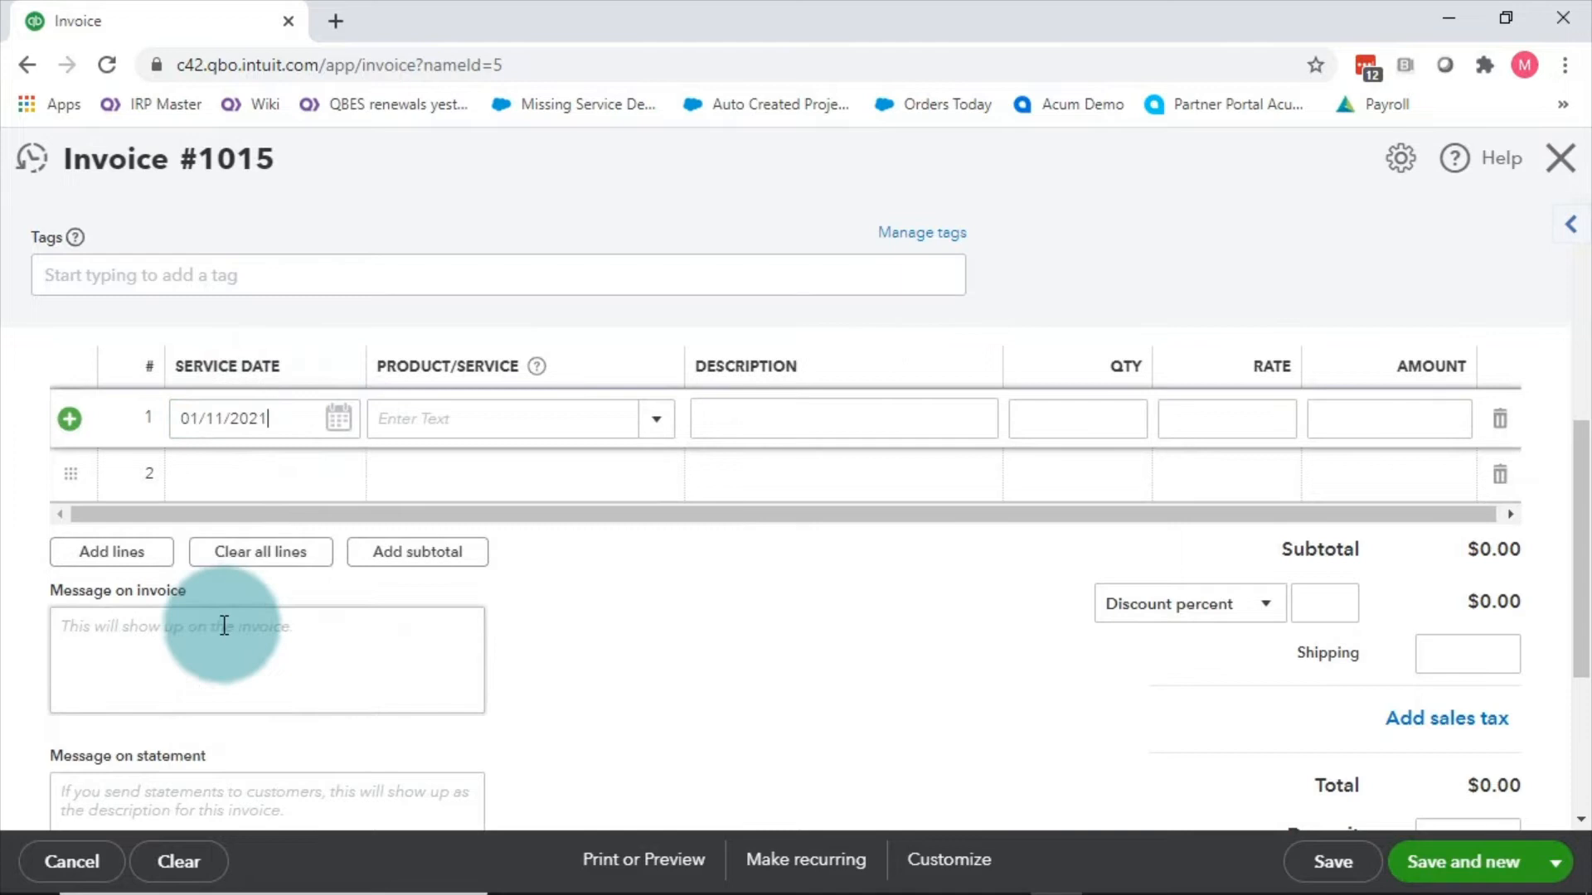
{"action": "left_click", "coordinate": [401, 429]}
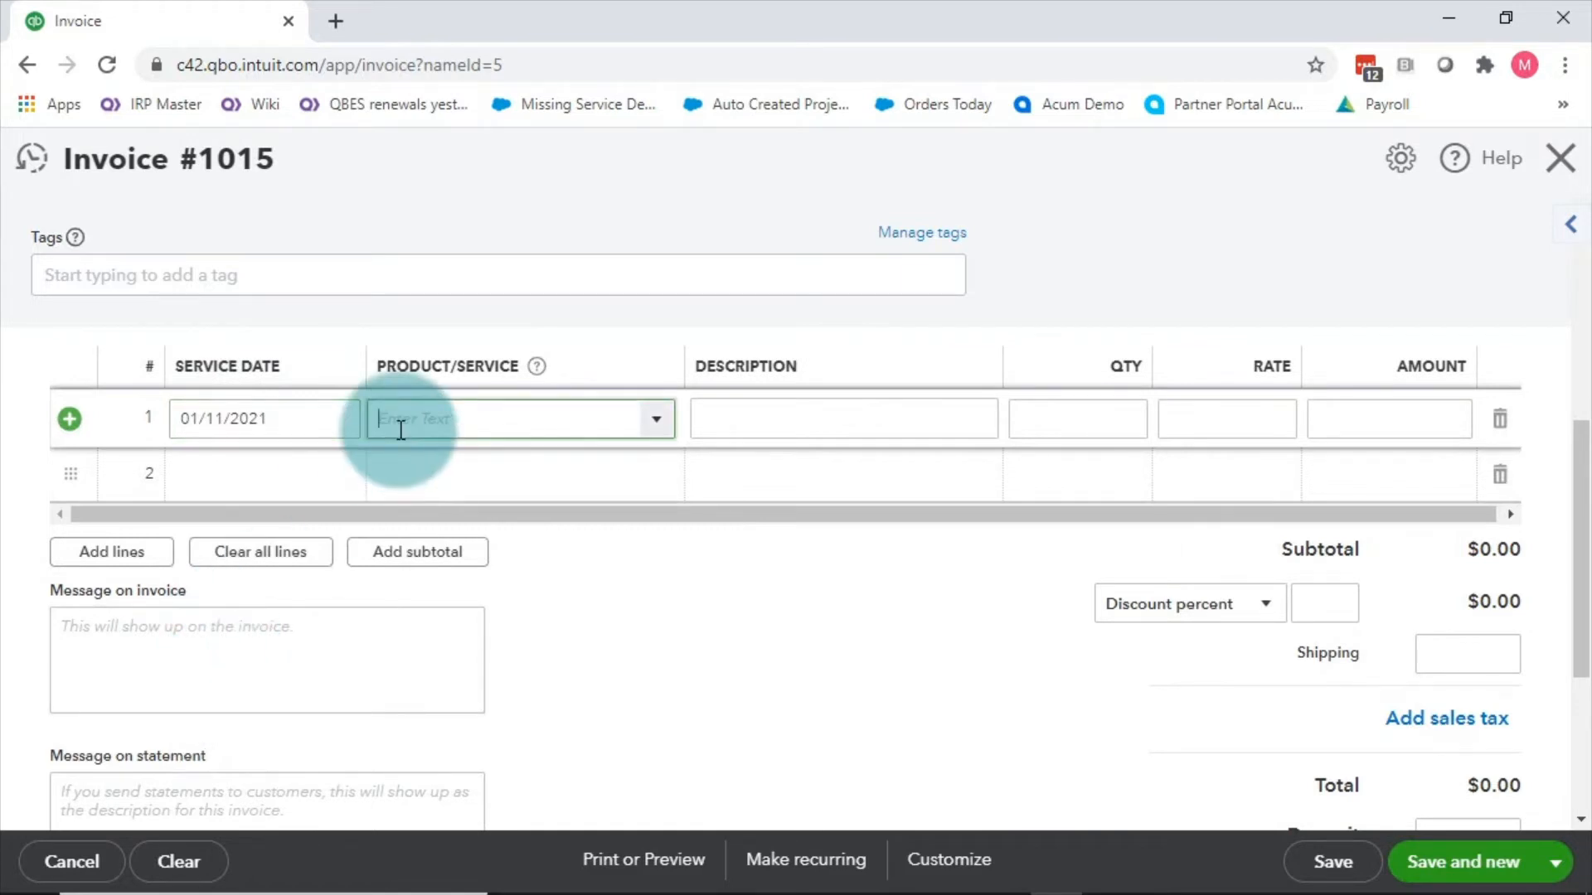
{"action": "left_click", "coordinate": [659, 427]}
{"action": "left_click", "coordinate": [421, 557]}
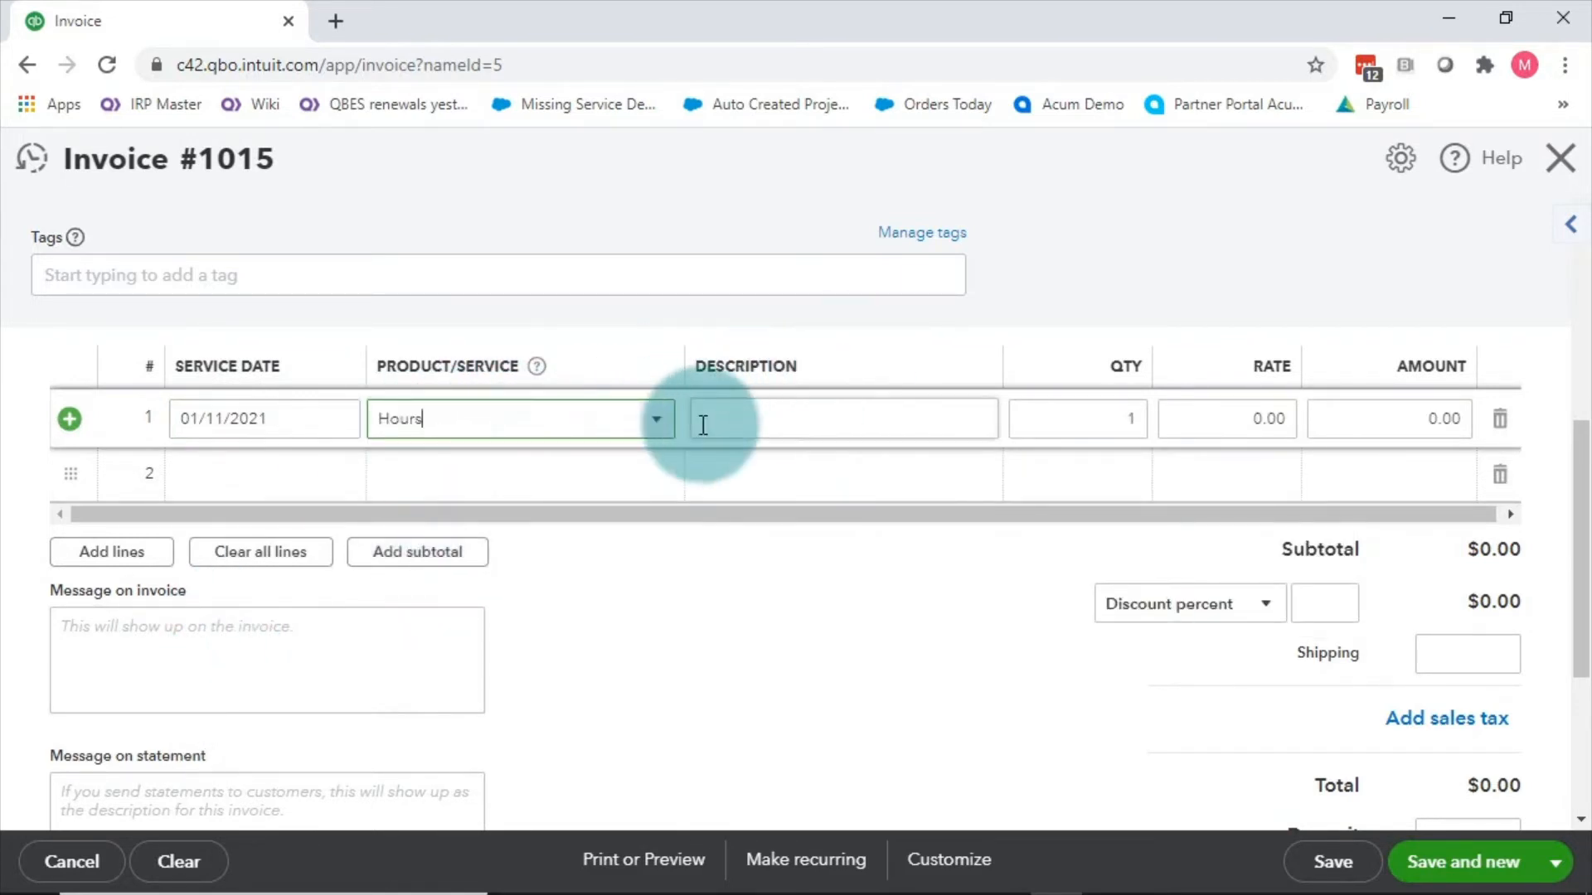
{"action": "left_click", "coordinate": [1219, 429]}
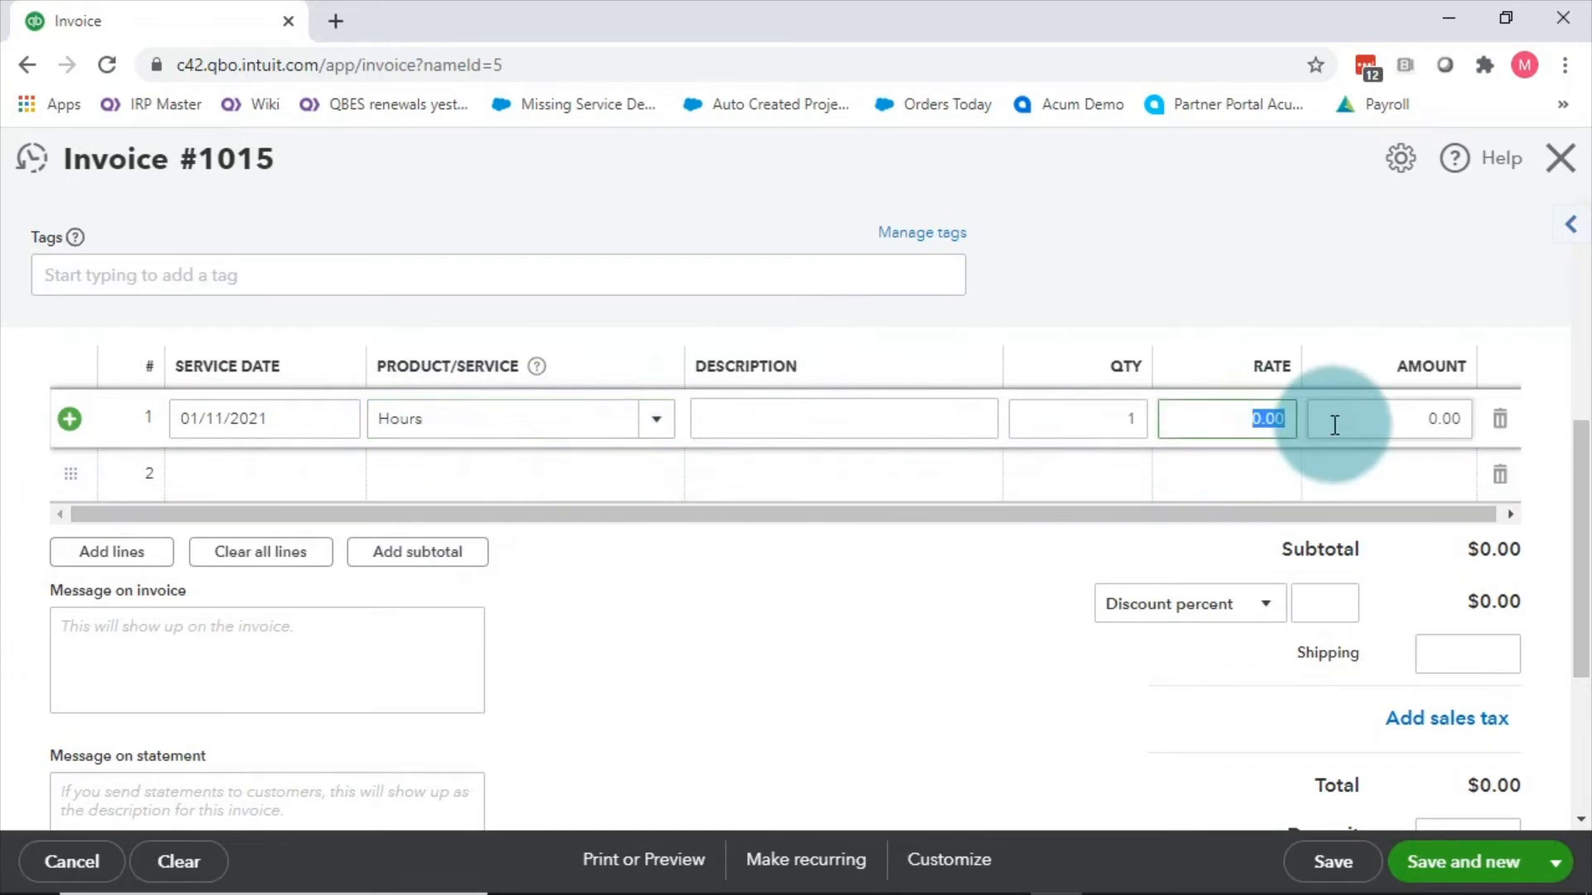
{"action": "type", "text": "500"}
{"action": "left_click", "coordinate": [1335, 426]}
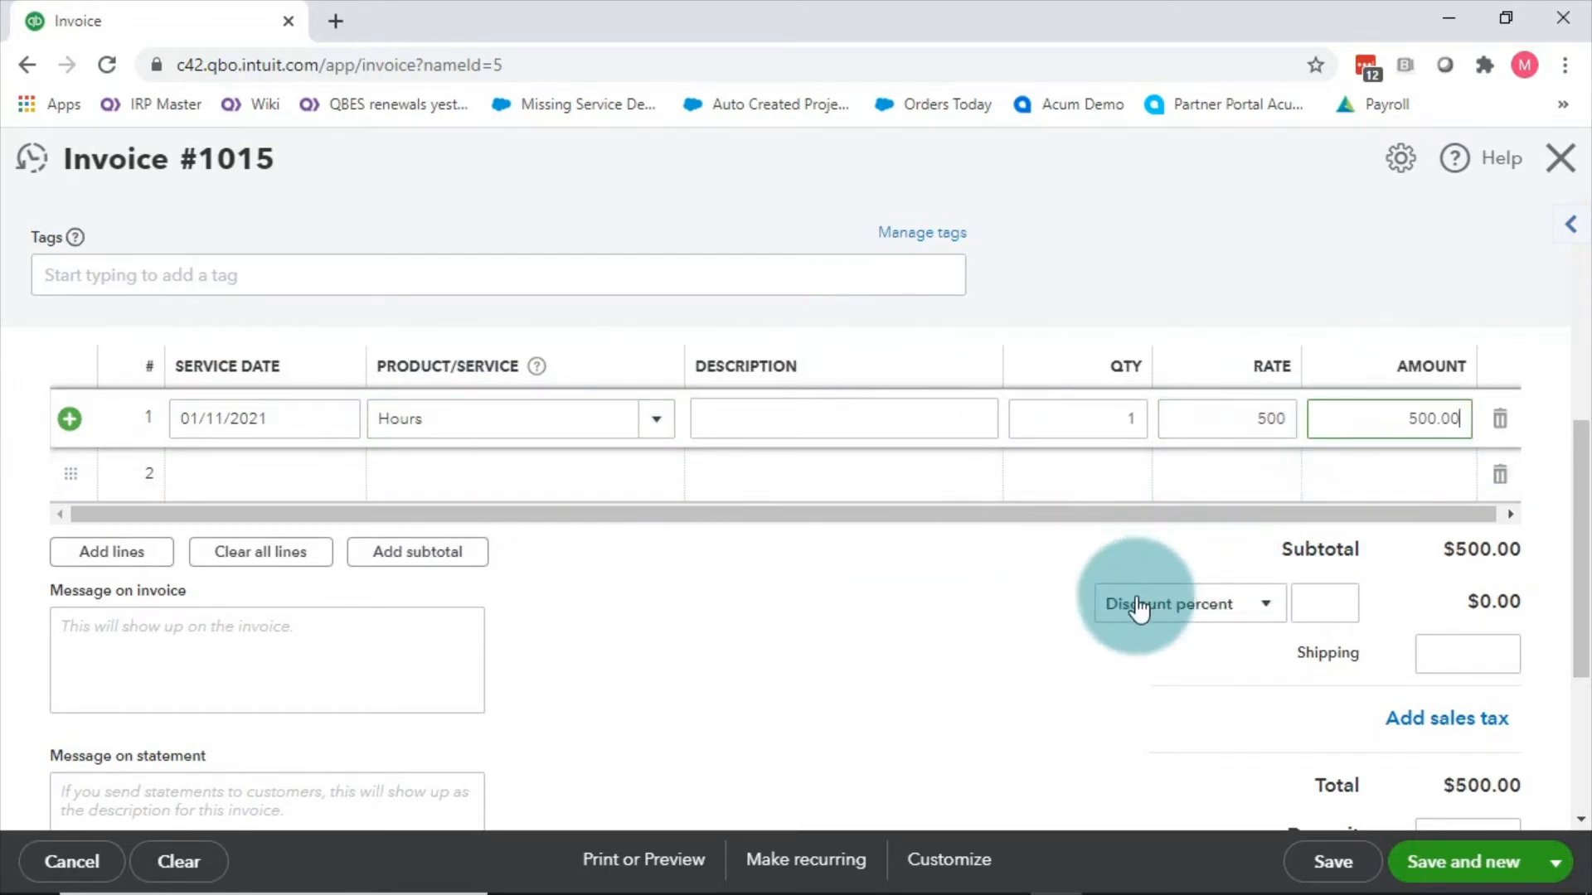
Step: Apply a 10 percent discount to invoice 1015
{"action": "left_click", "coordinate": [1248, 620]}
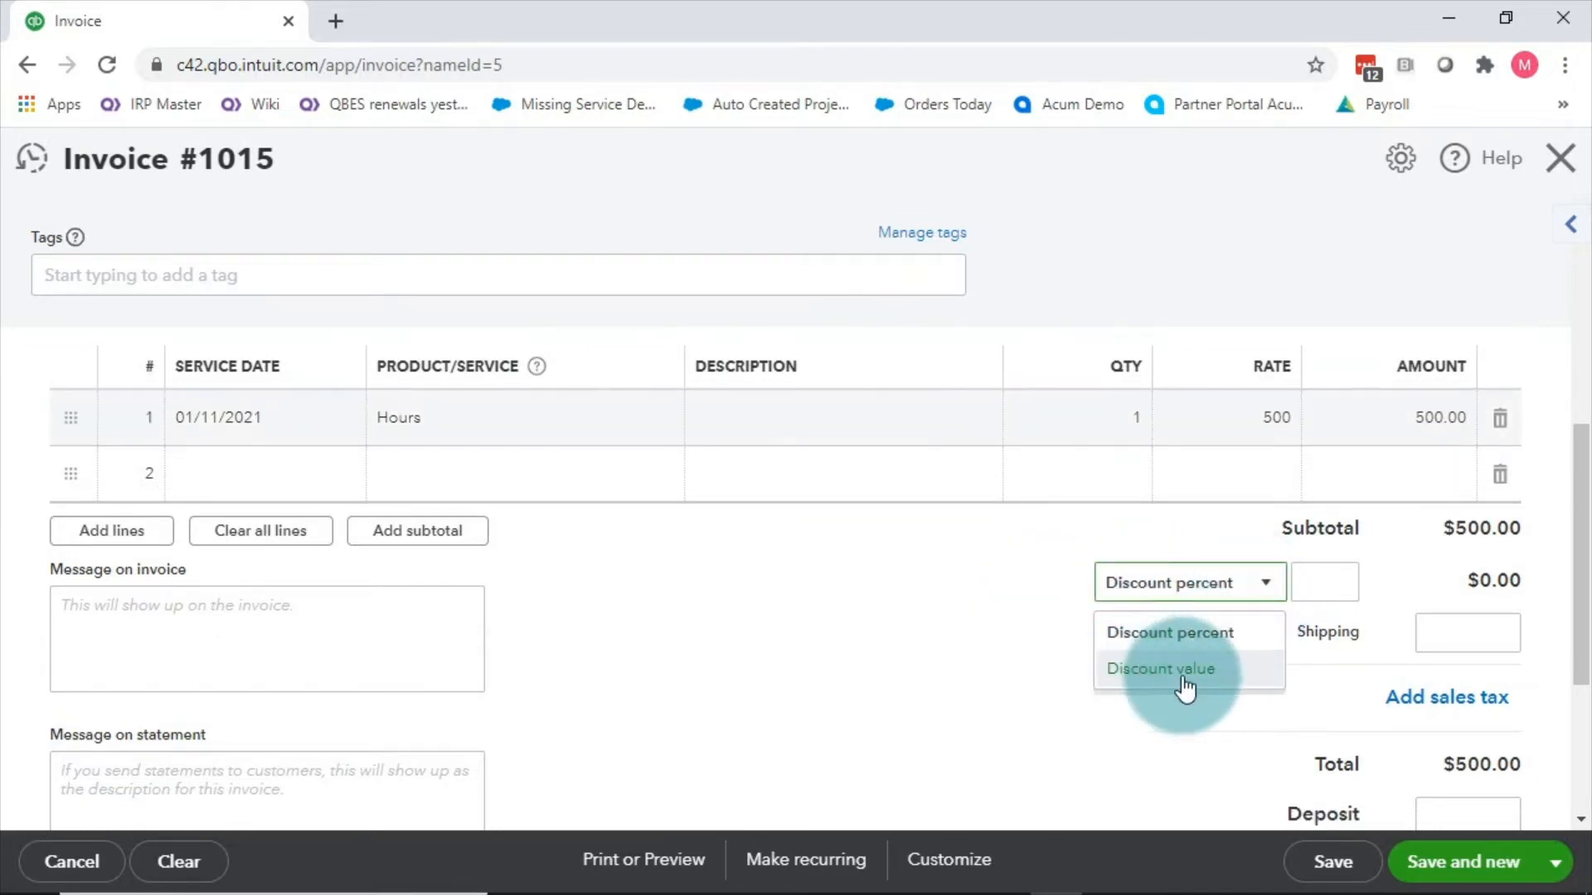
{"action": "left_click", "coordinate": [849, 649]}
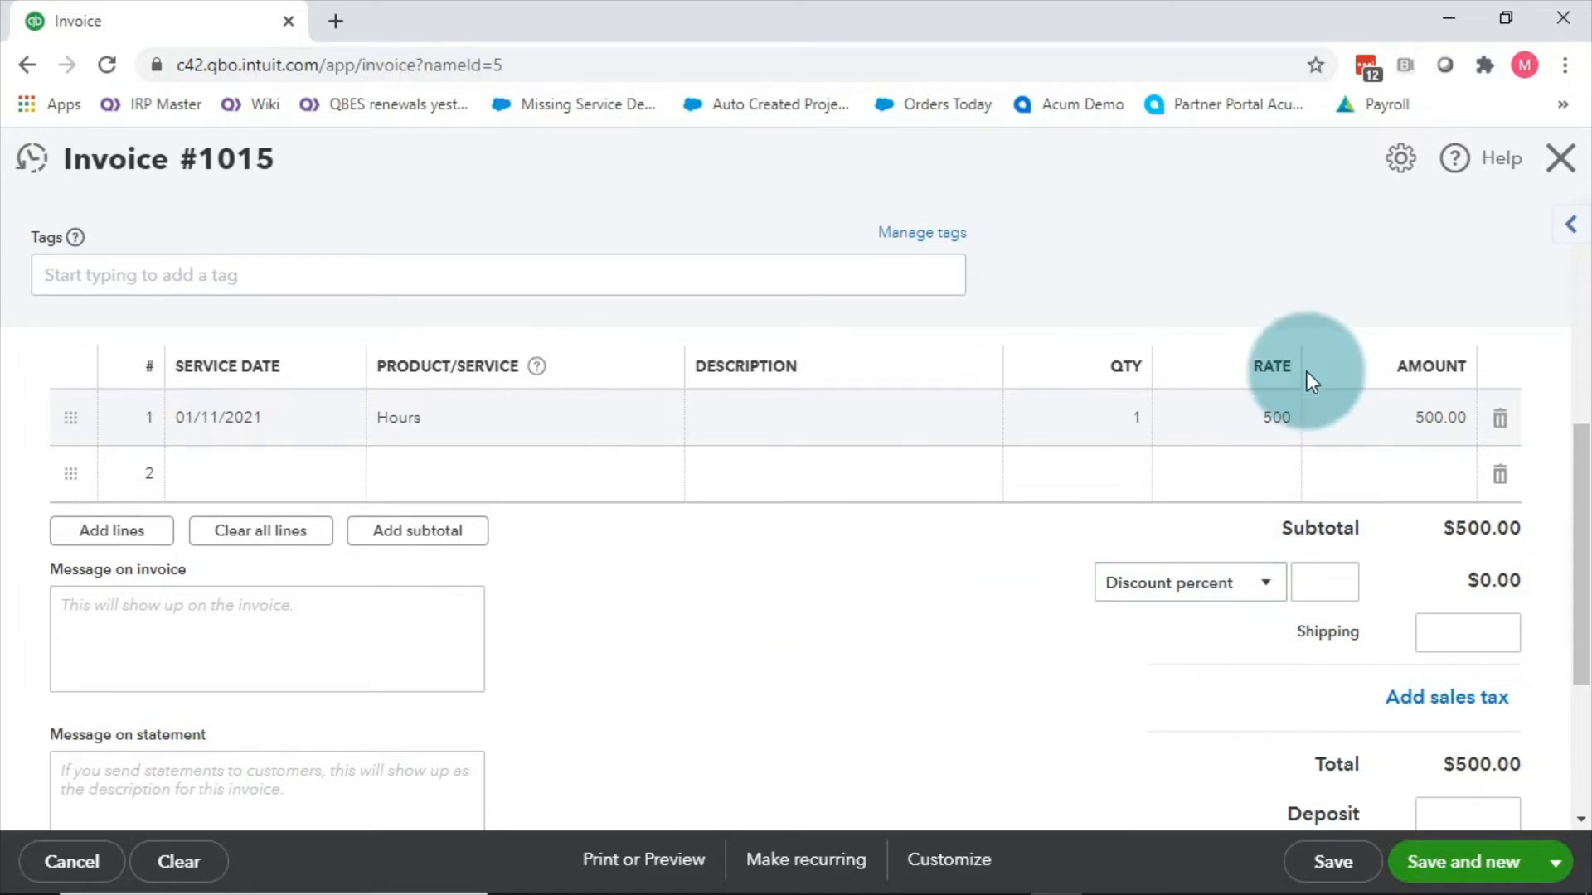
{"action": "left_click", "coordinate": [1306, 595]}
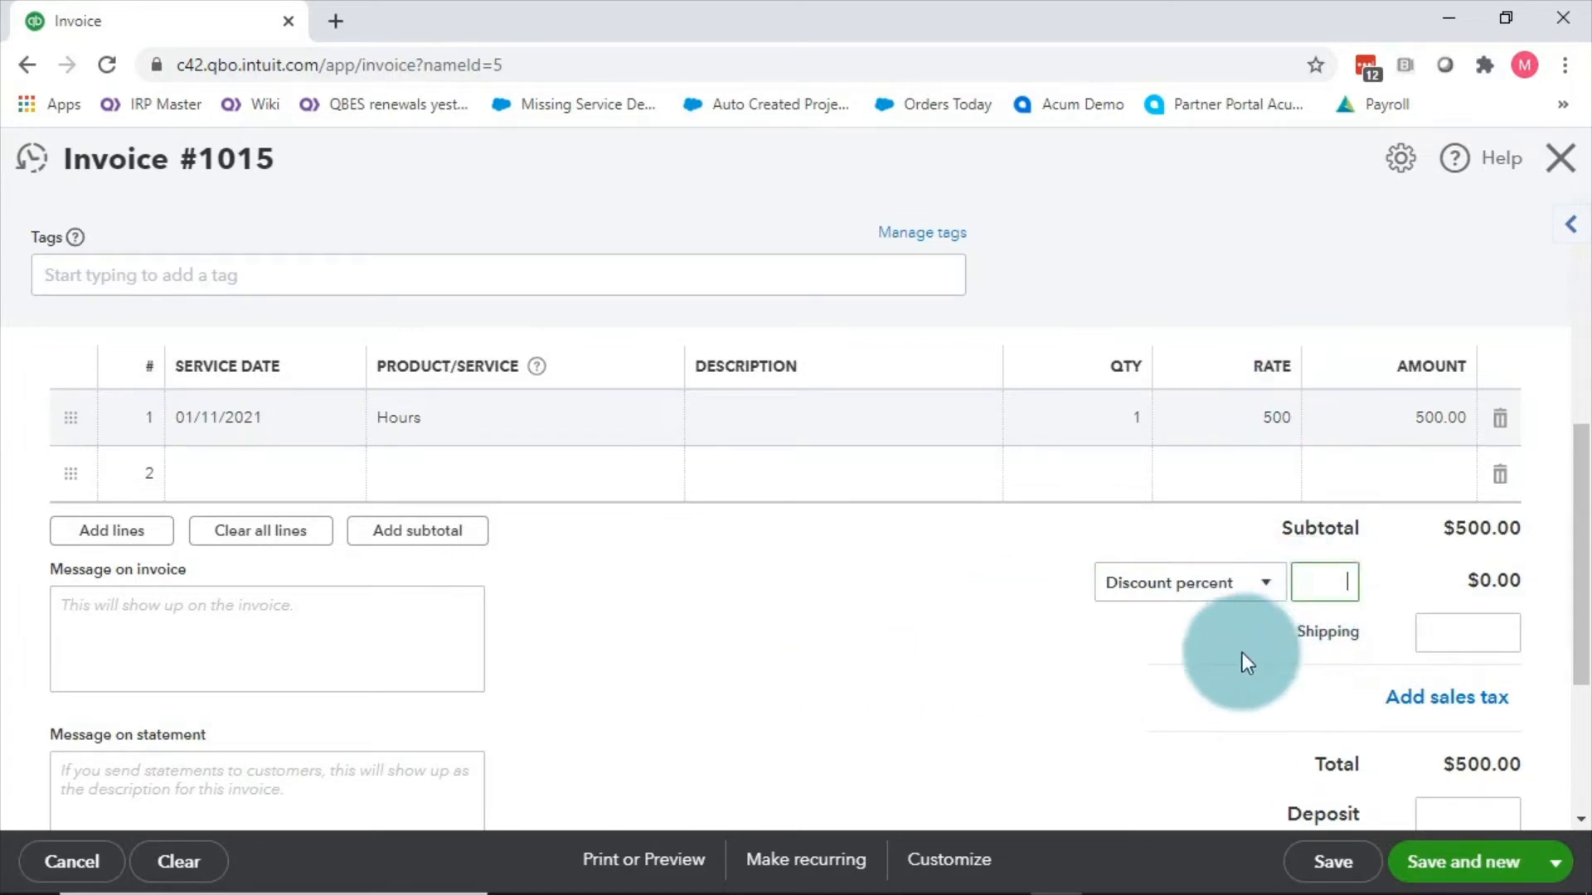
{"action": "type", "text": "10"}
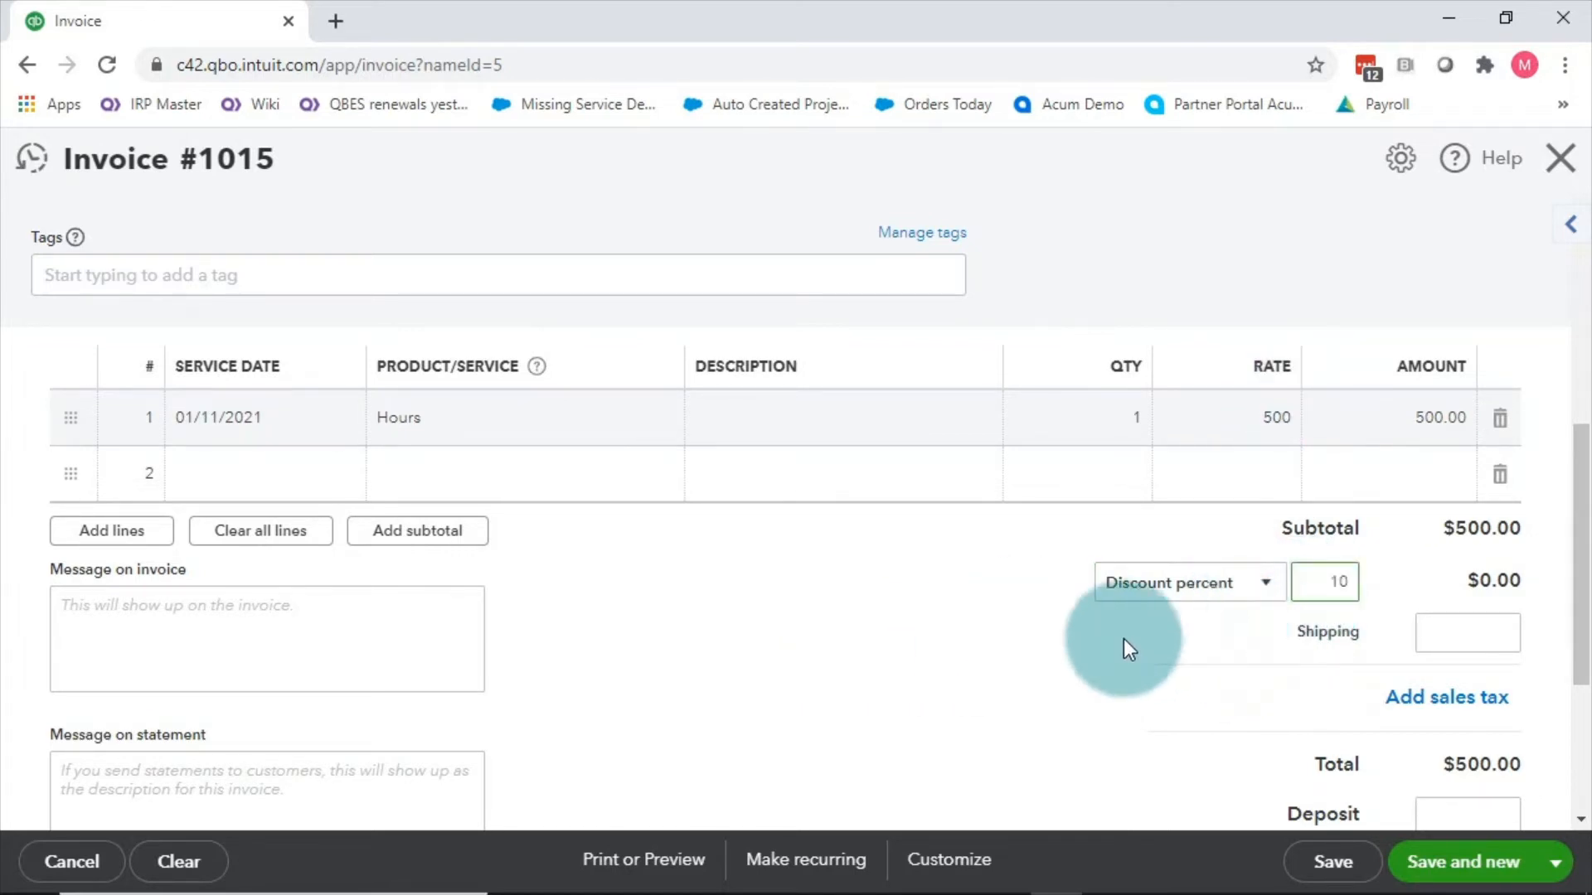
{"action": "left_click", "coordinate": [1061, 647]}
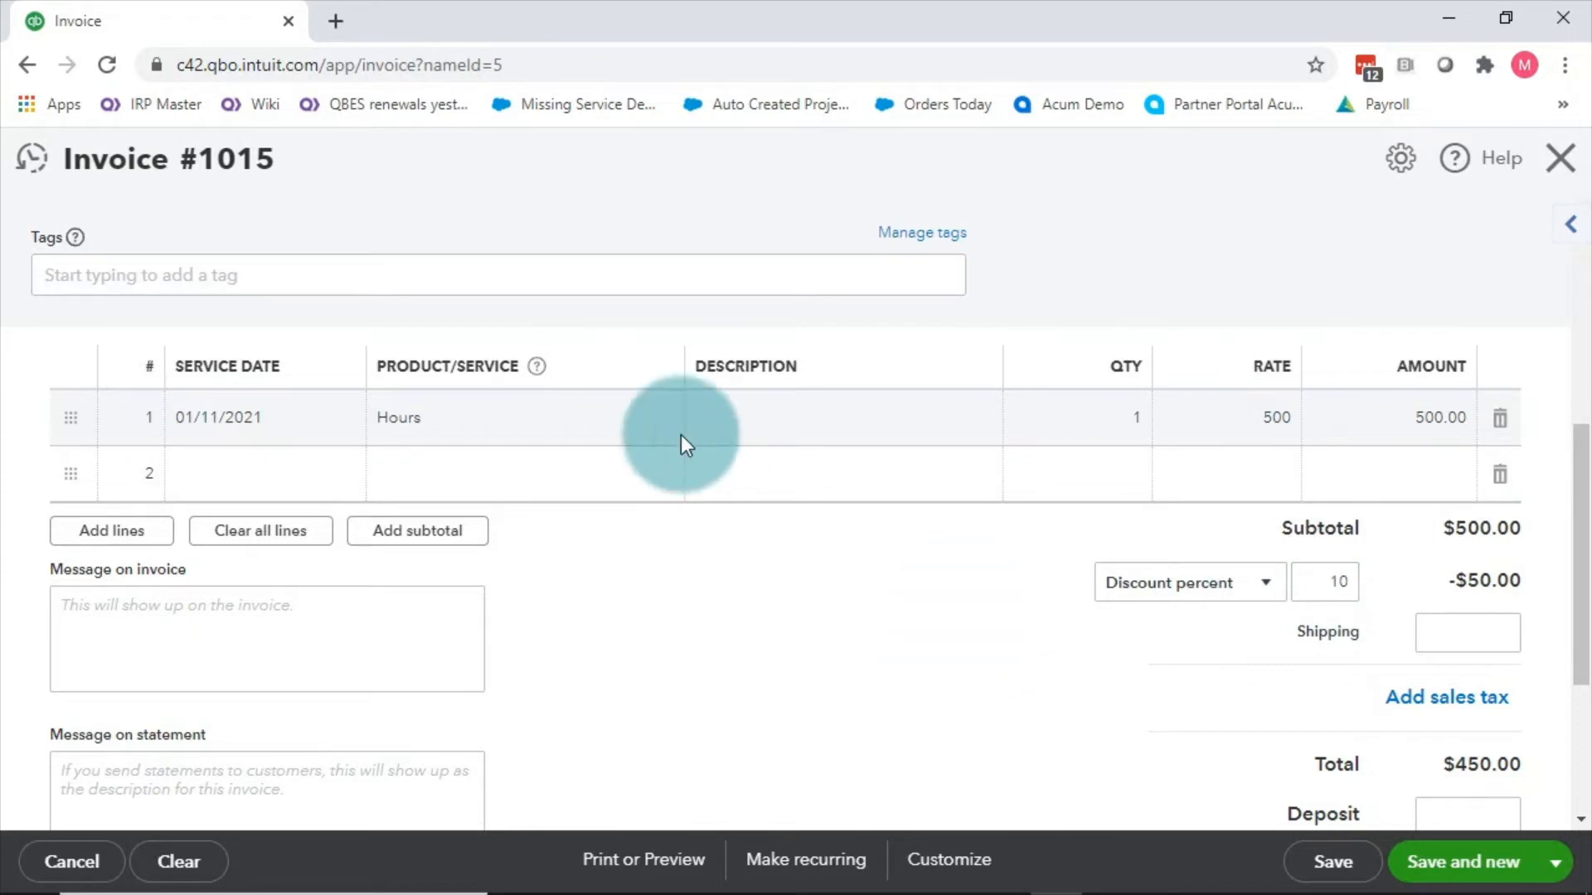
Step: Add a 15.00 shipping charge so the invoice totals $465.00
{"action": "left_click", "coordinate": [1468, 640]}
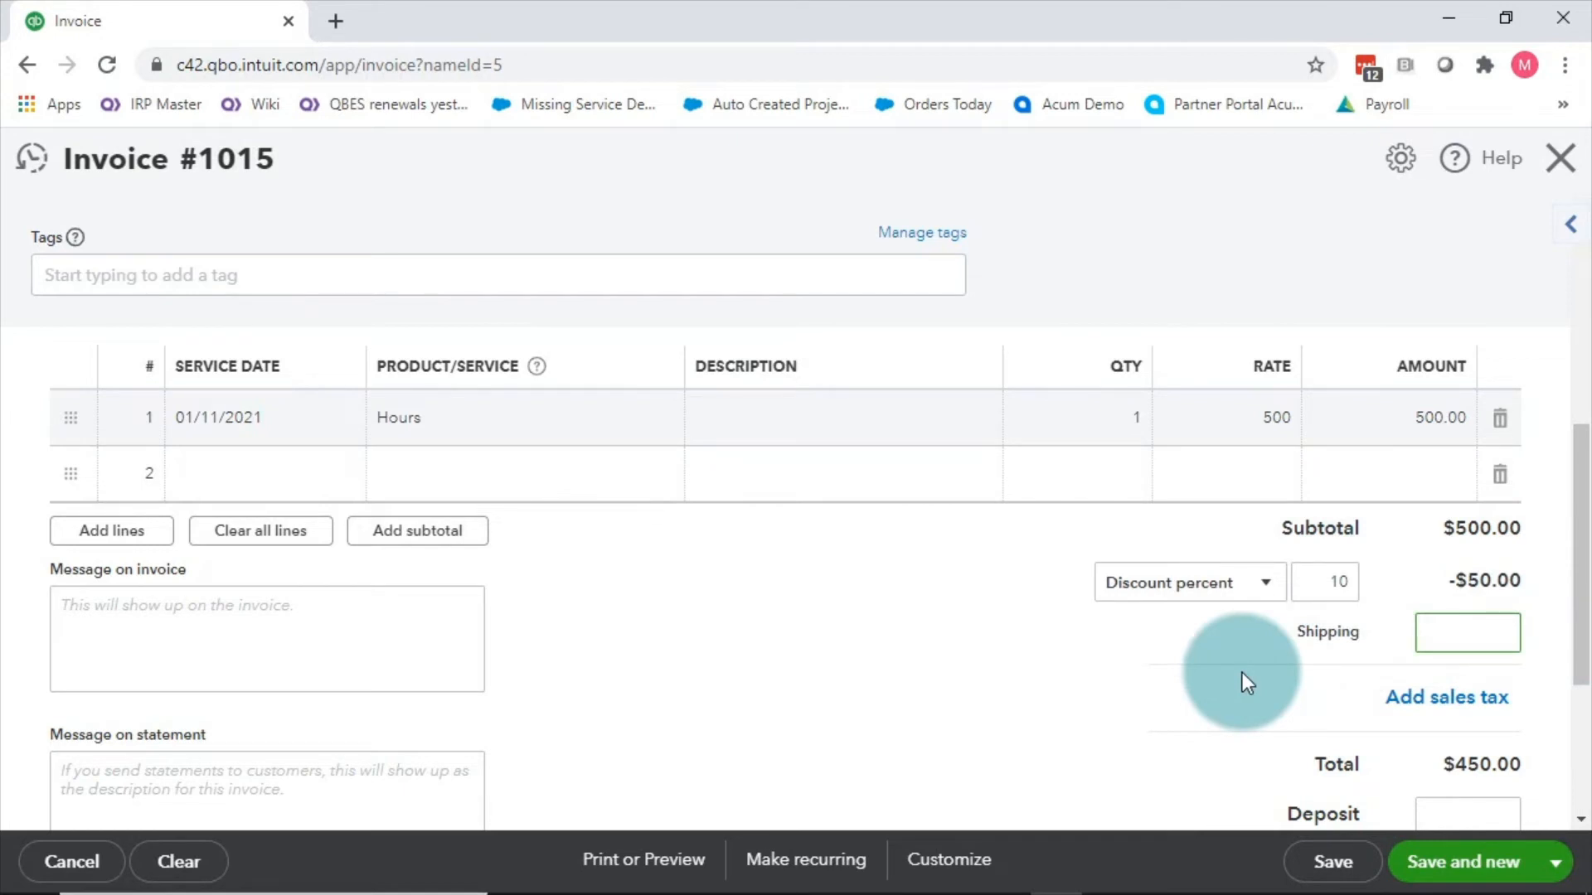
{"action": "left_click", "coordinate": [987, 632]}
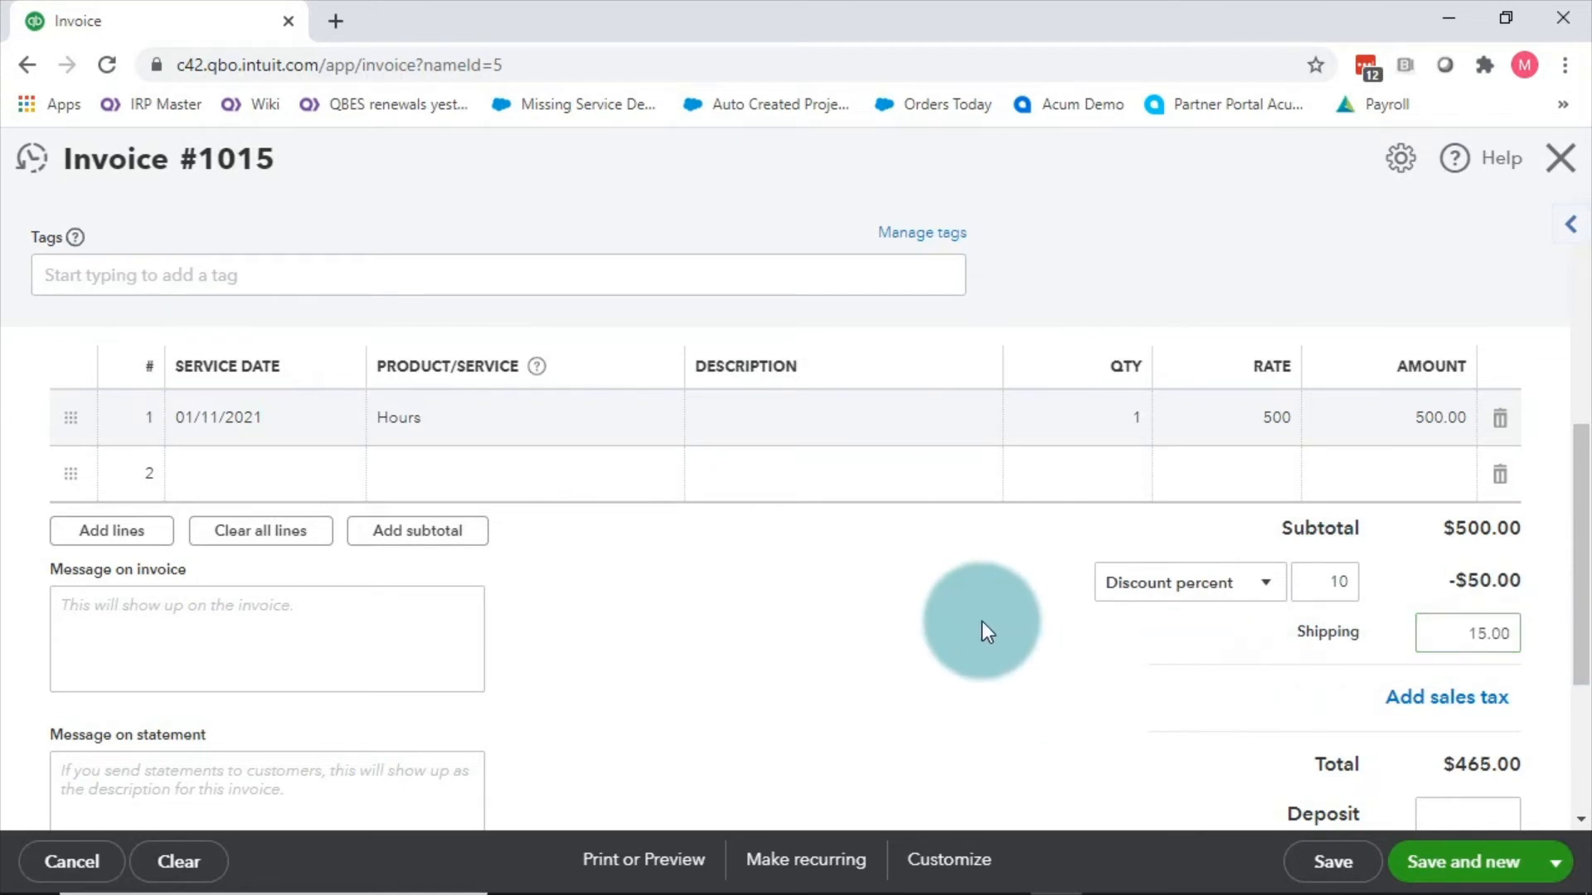
{"action": "scroll", "coordinate": [982, 632], "scroll_direction": "down", "scroll_amount": 2}
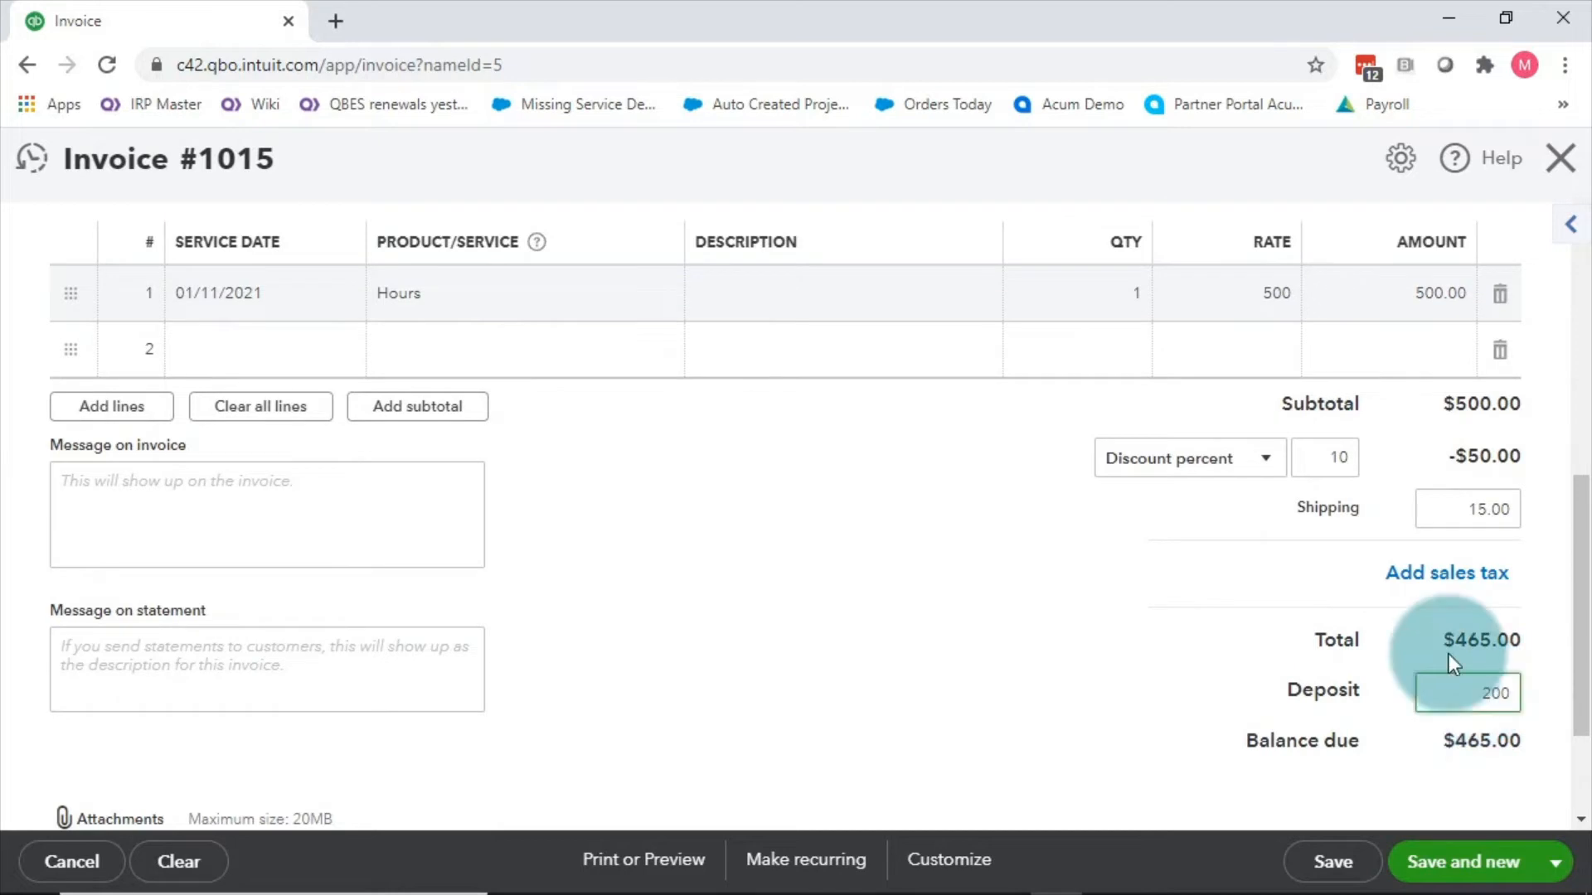
Step: Commit the 200 deposit and save invoice 1015, leaving $265.00 due
{"action": "left_click", "coordinate": [1185, 560]}
{"action": "scroll", "coordinate": [1186, 560], "scroll_direction": "up", "scroll_amount": 1}
{"action": "scroll", "coordinate": [1185, 644], "scroll_direction": "down", "scroll_amount": 3}
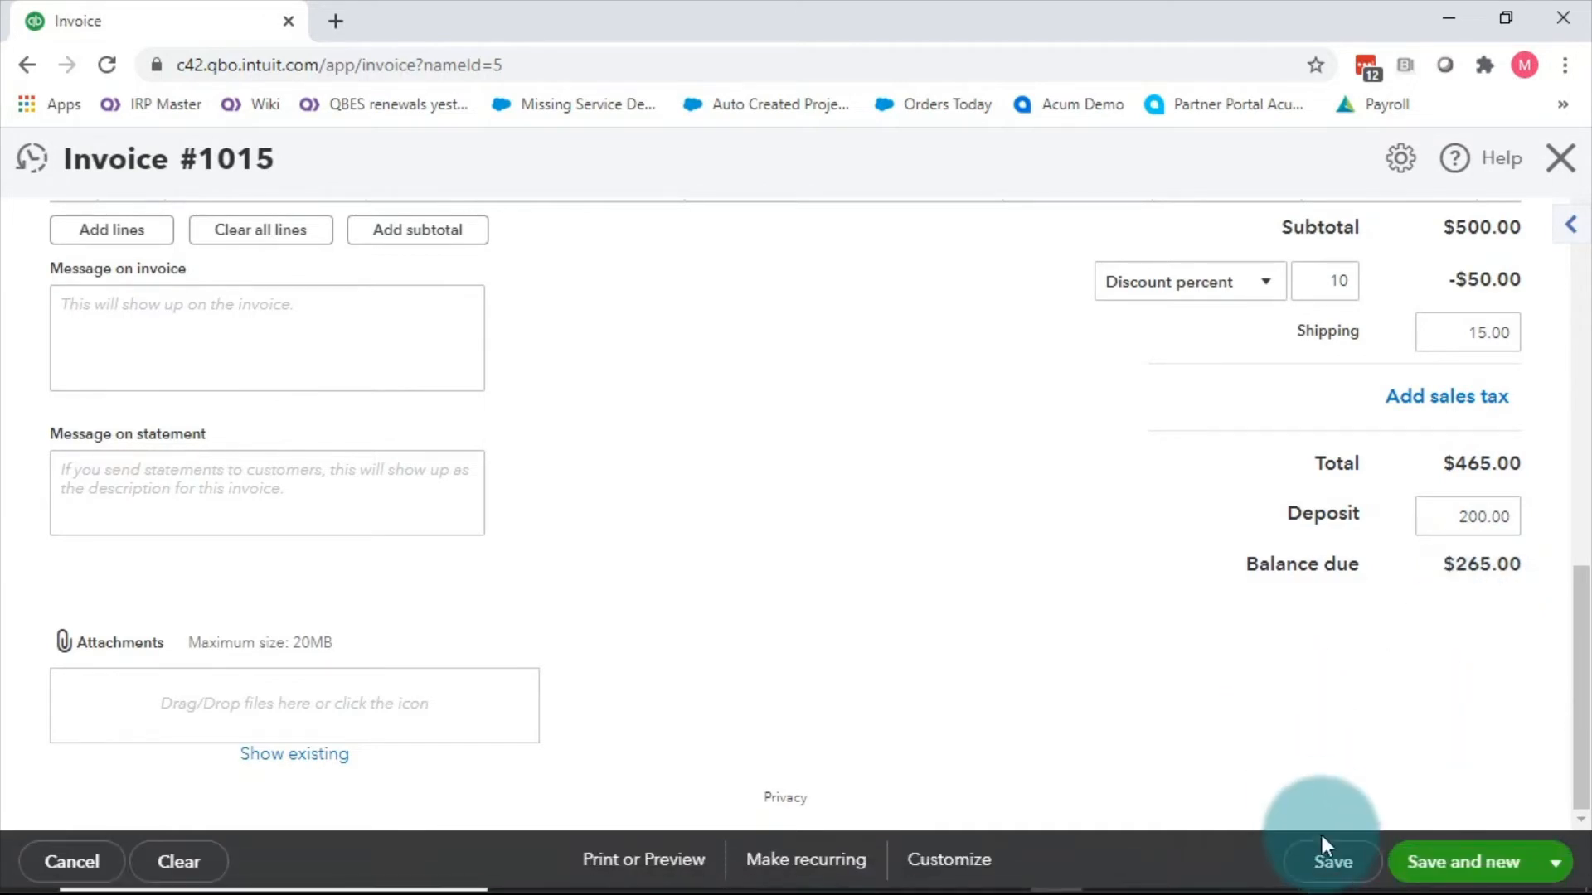
{"action": "left_click", "coordinate": [1327, 859]}
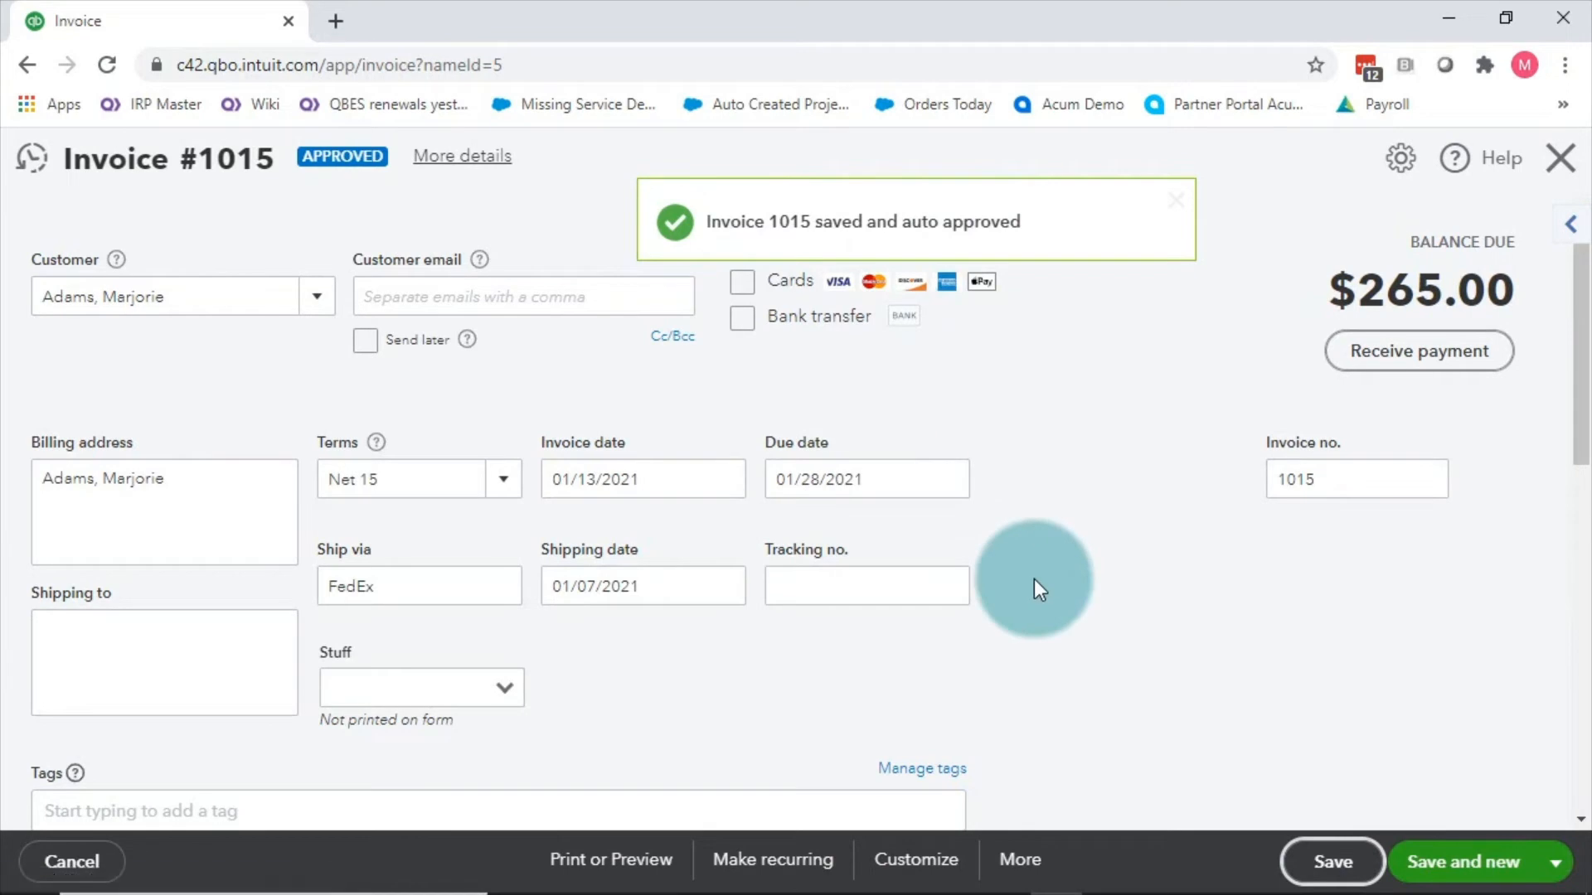
{"action": "scroll", "coordinate": [1033, 578], "scroll_direction": "down", "scroll_amount": 3}
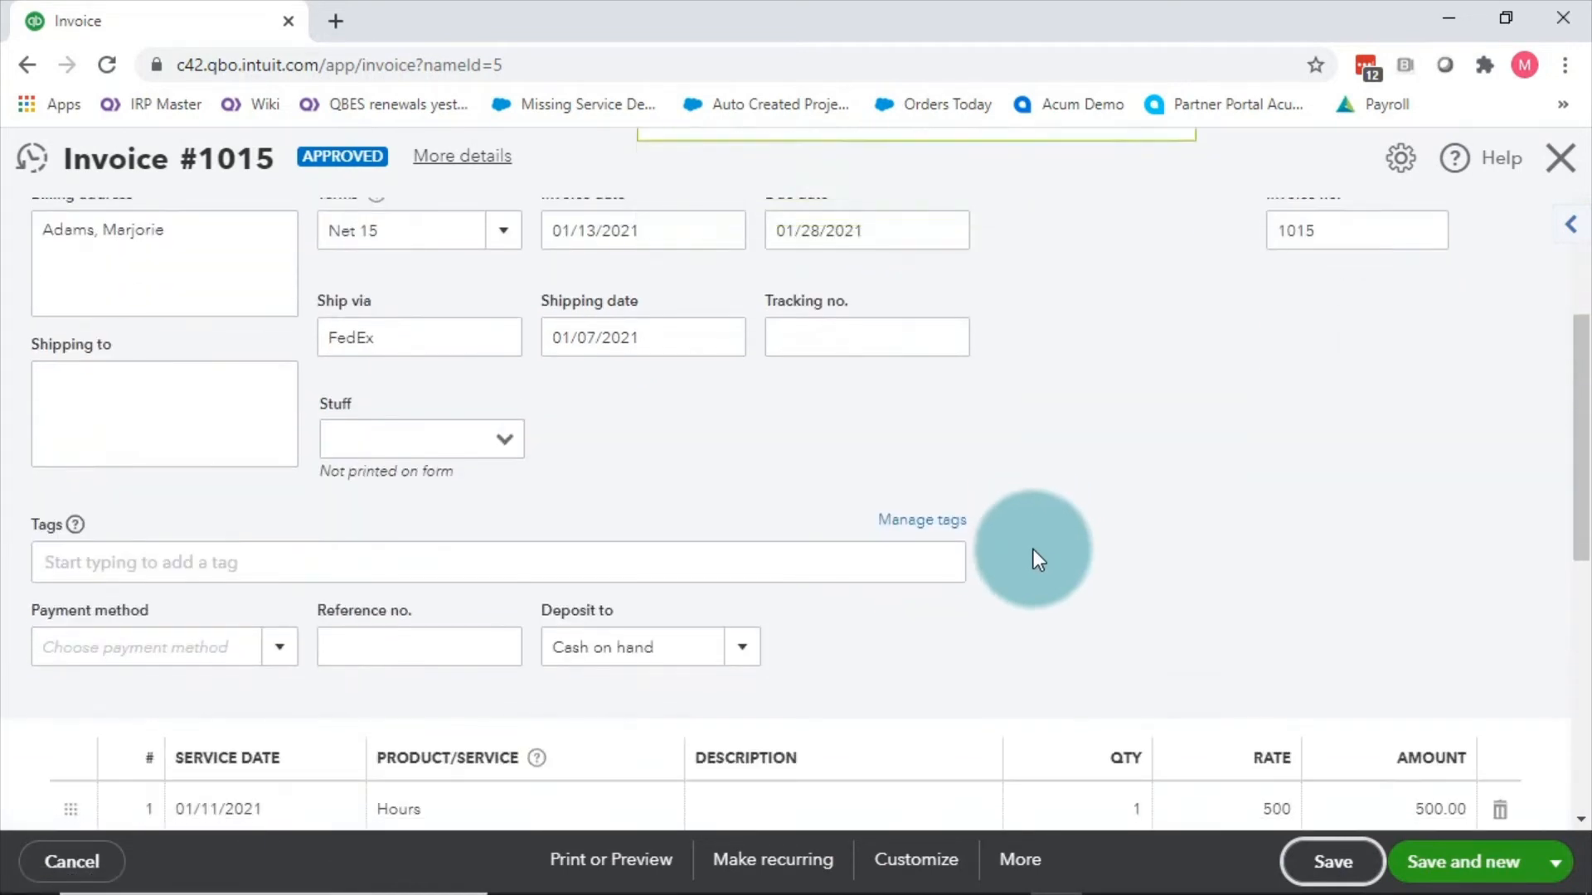
Step: Open the Transaction journal for invoice 1015 from the More menu
{"action": "left_click", "coordinate": [1024, 866]}
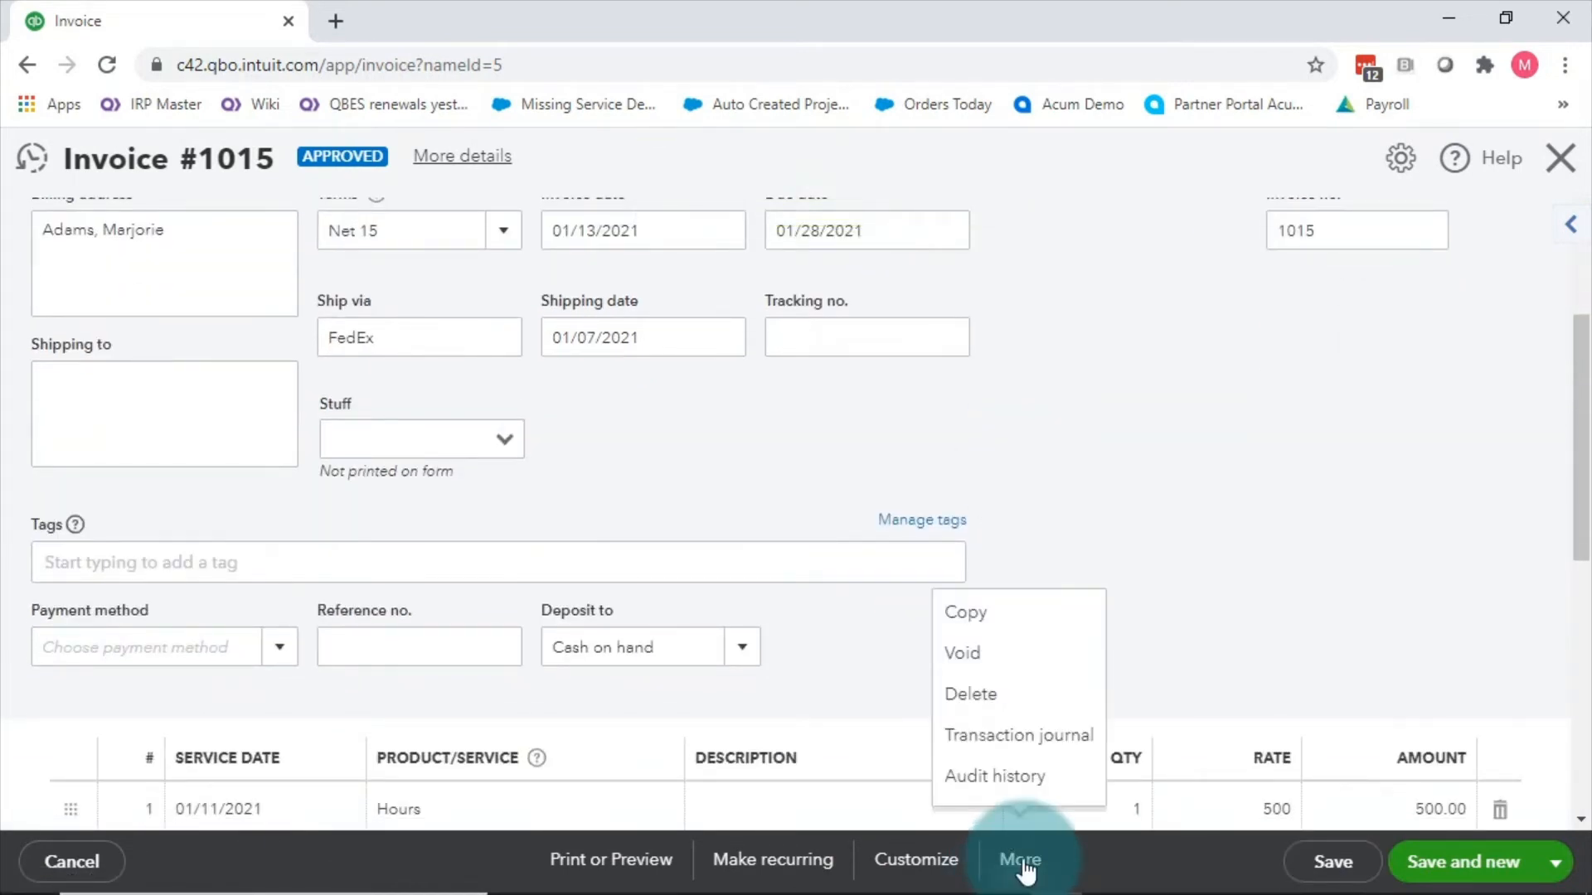
{"action": "left_click", "coordinate": [1042, 745]}
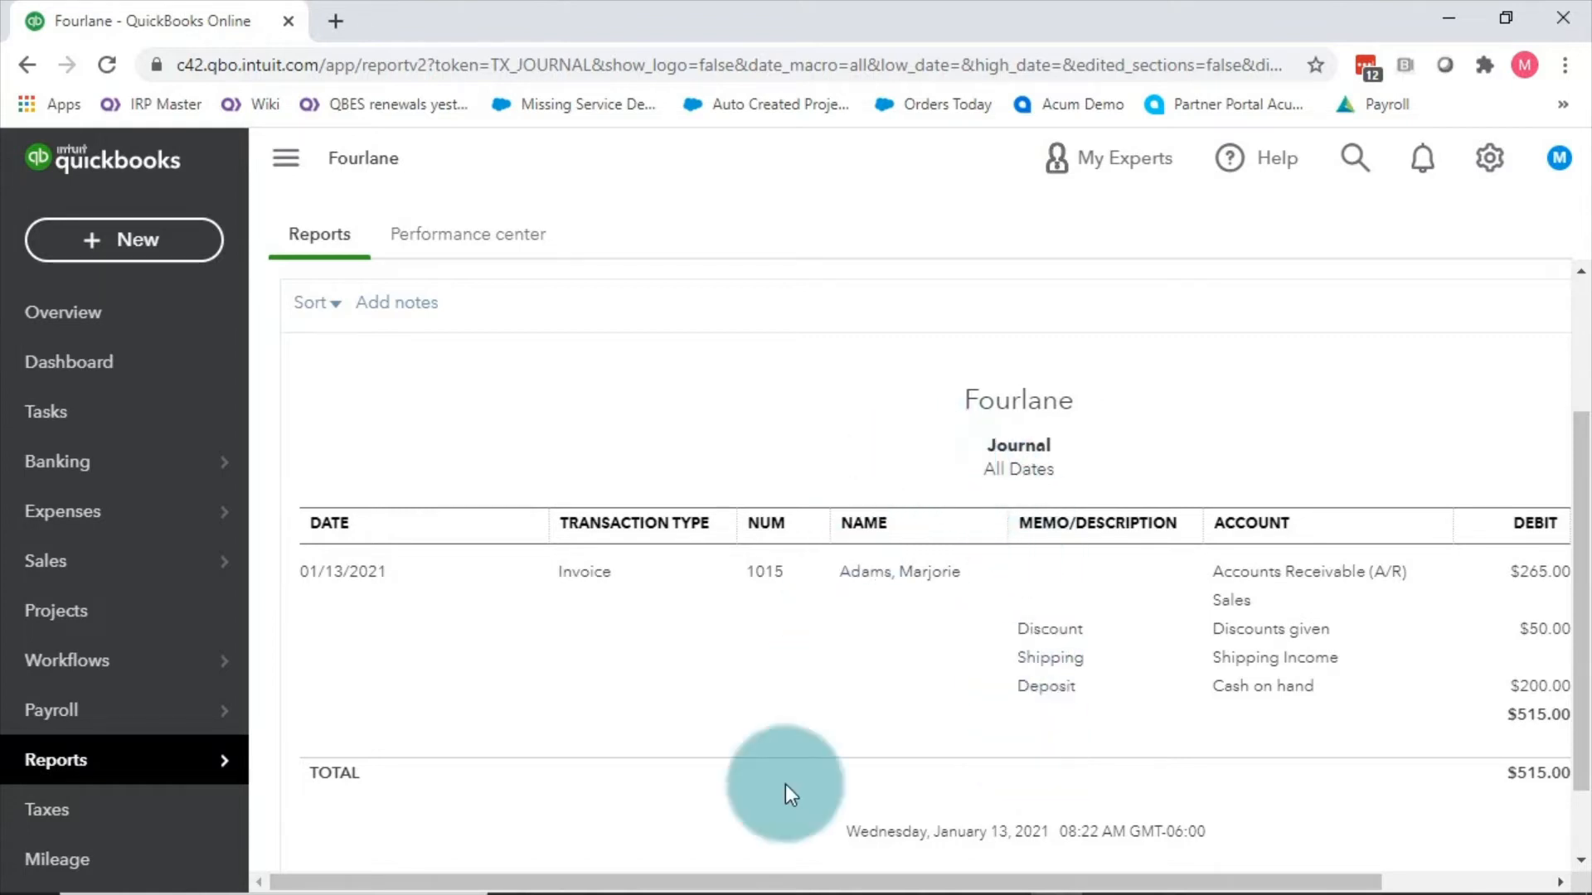
{"action": "left_click_drag", "start_coordinate": [726, 881], "coordinate": [981, 881]}
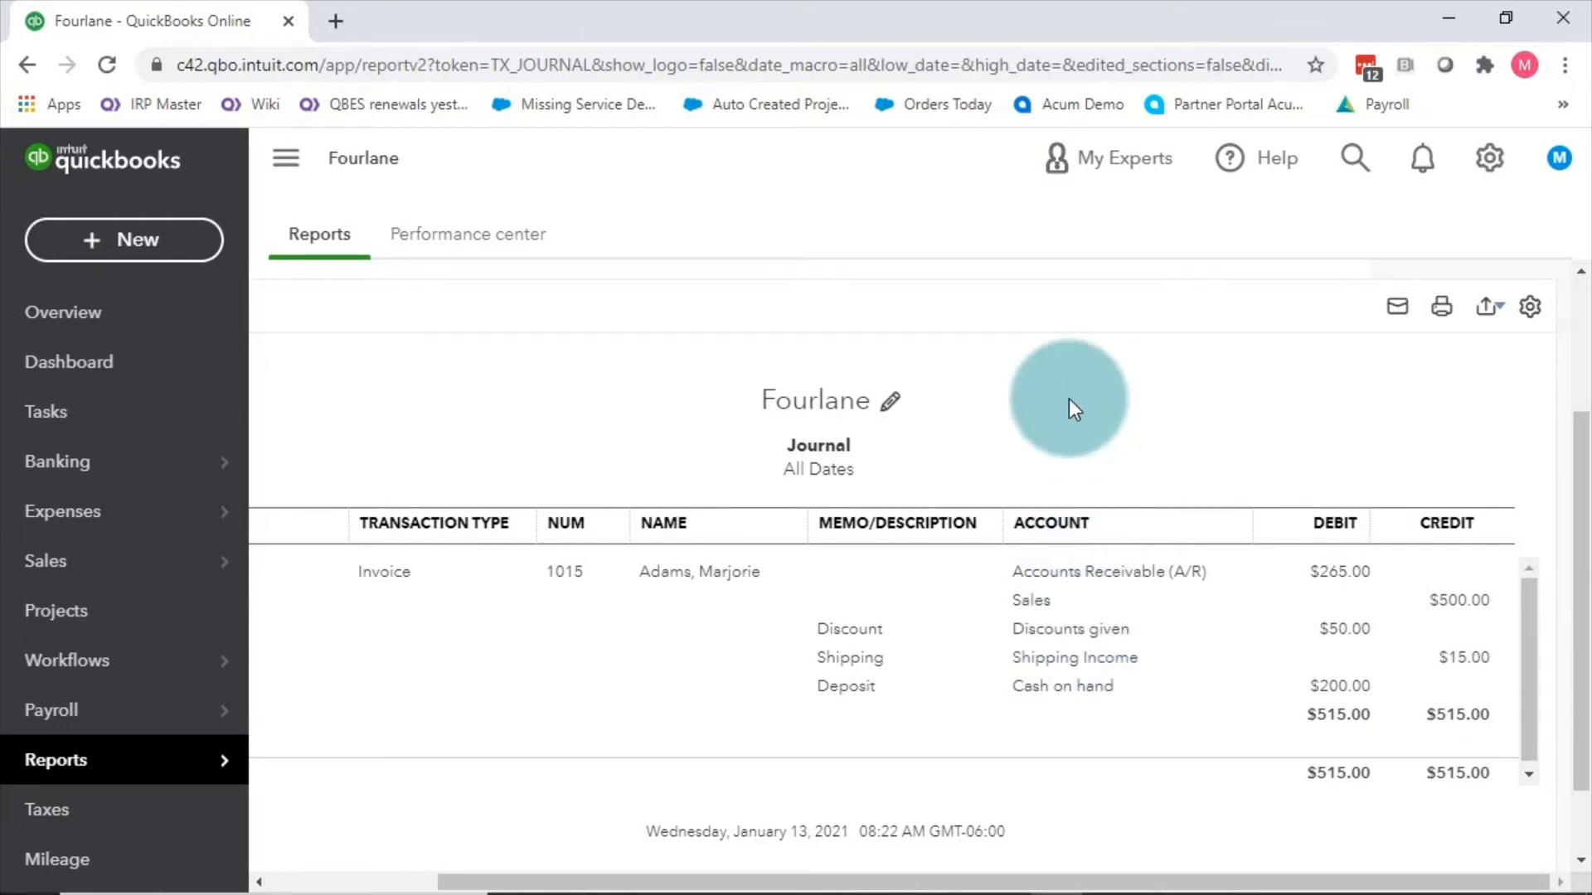
{"action": "right_click", "coordinate": [1067, 399]}
{"action": "left_click", "coordinate": [1484, 425]}
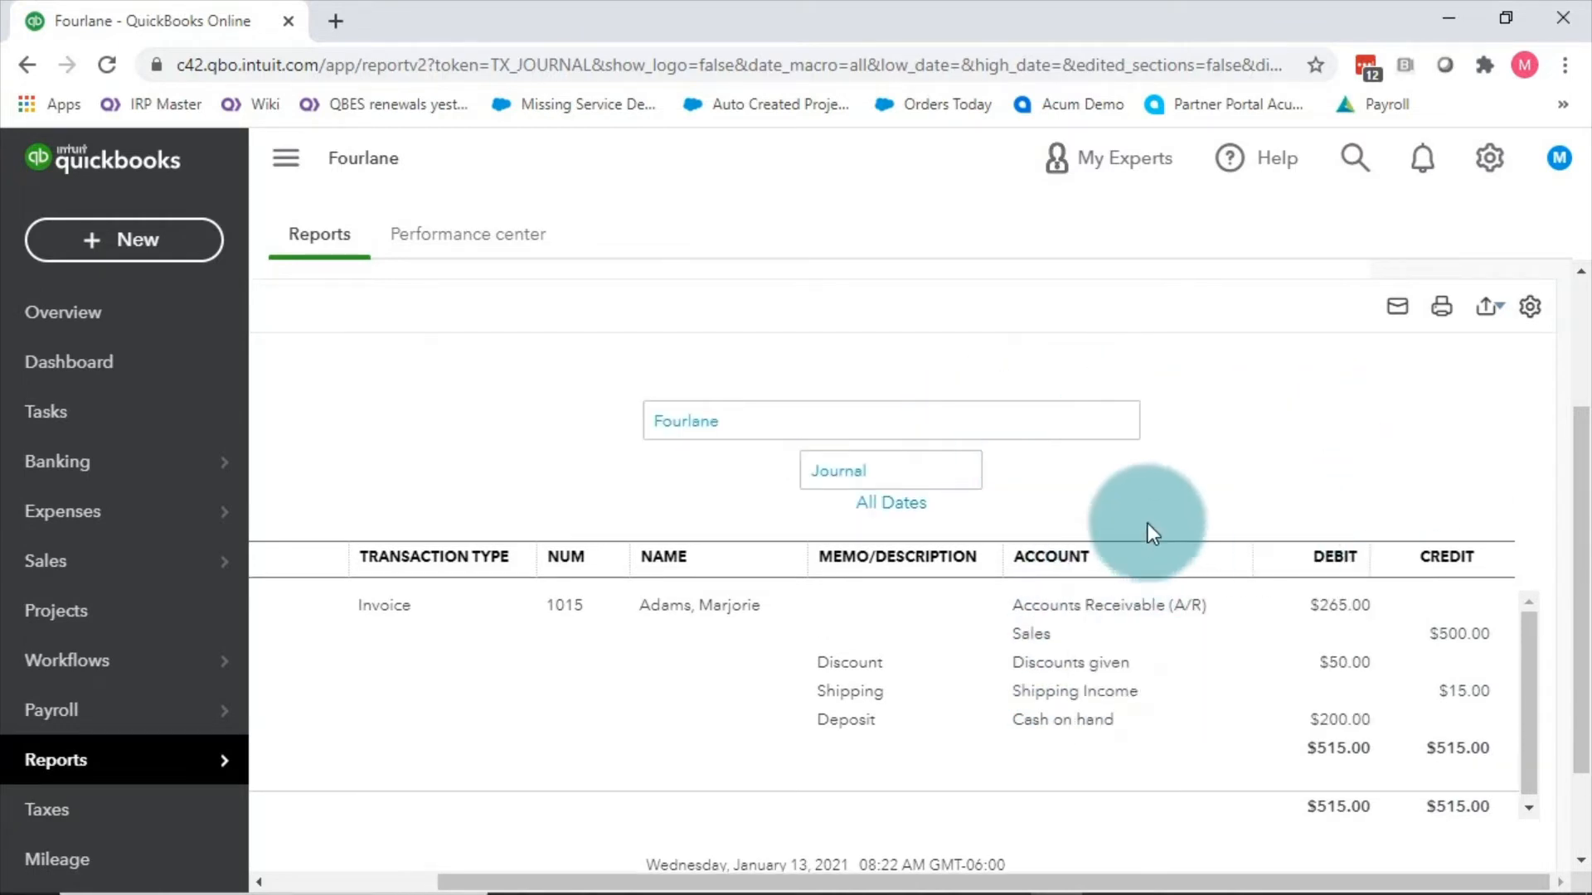
{"action": "scroll", "coordinate": [1171, 521], "scroll_direction": "down", "scroll_amount": 2}
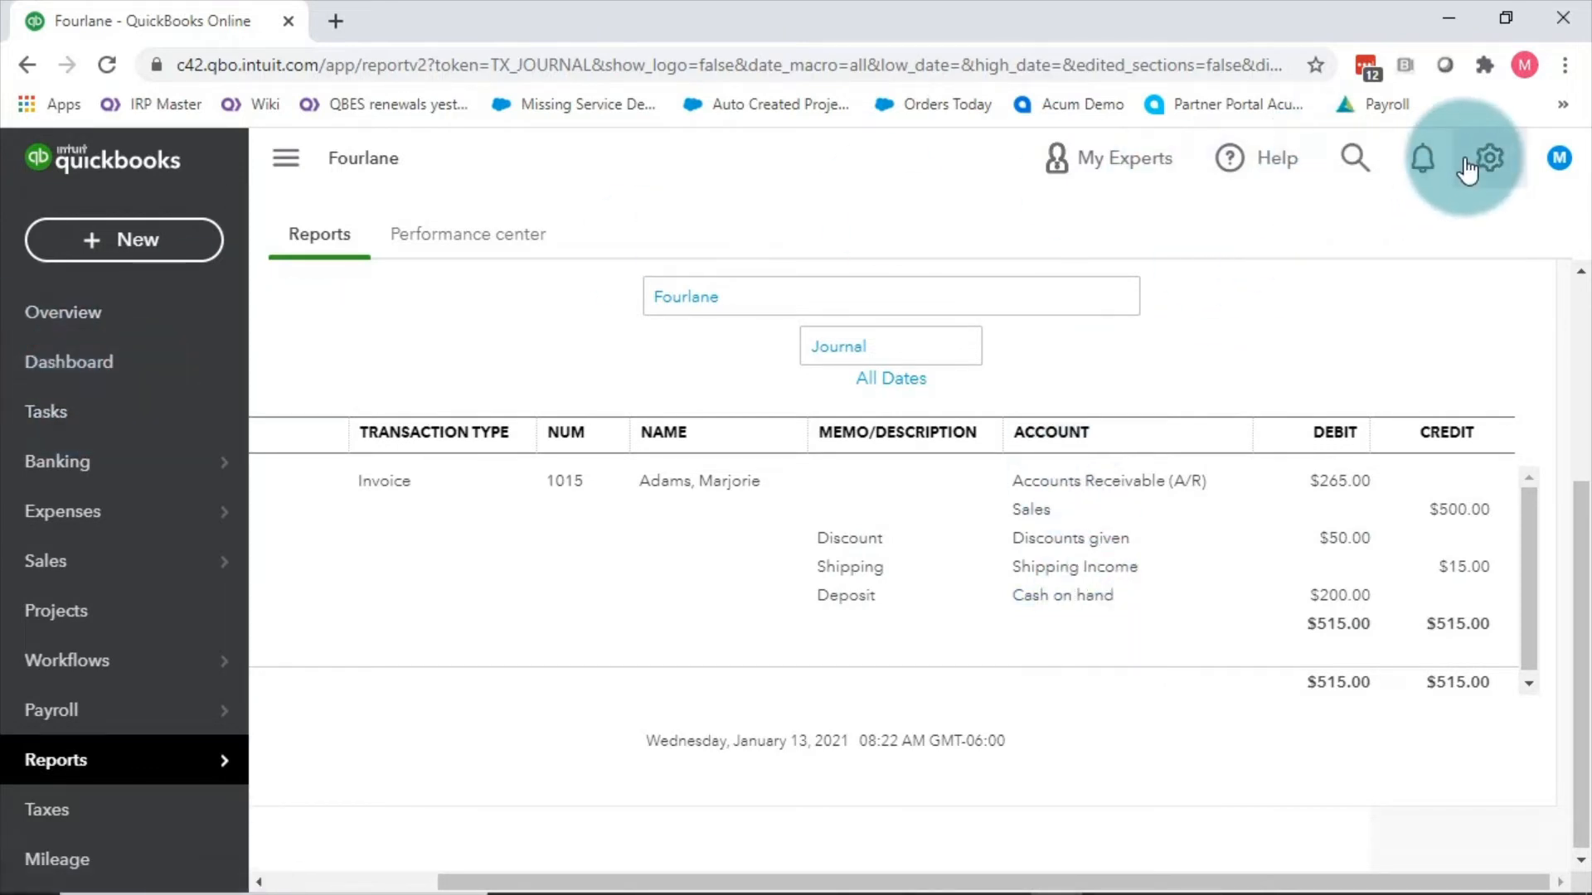
Step: Go to the Chart of Accounts from the settings gear menu
{"action": "left_click", "coordinate": [1490, 157]}
{"action": "left_click", "coordinate": [495, 307]}
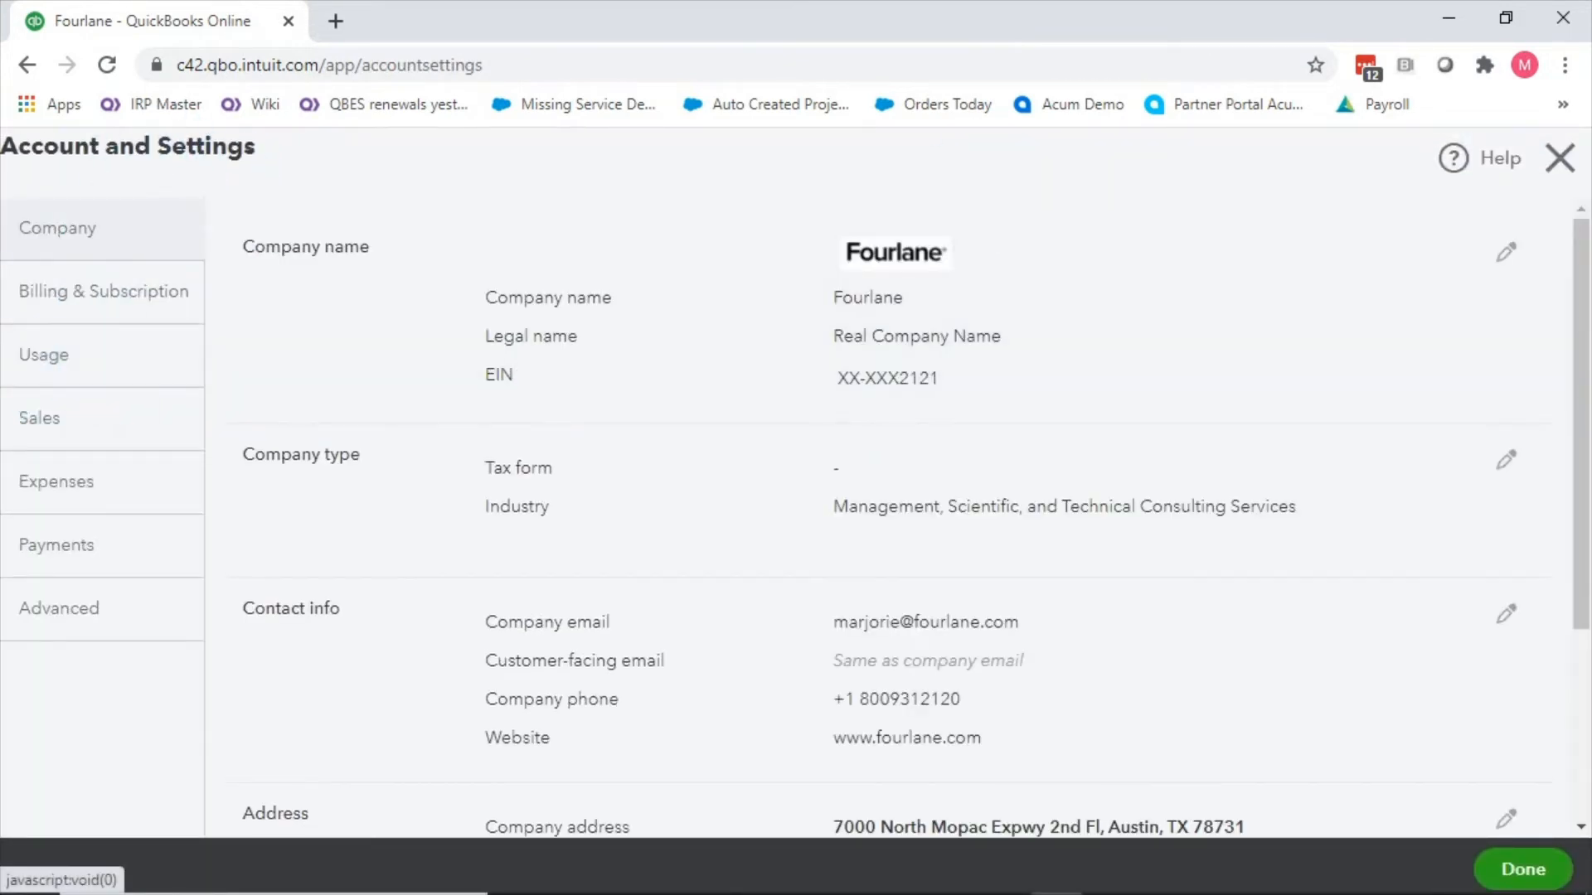
{"action": "left_click", "coordinate": [1559, 157]}
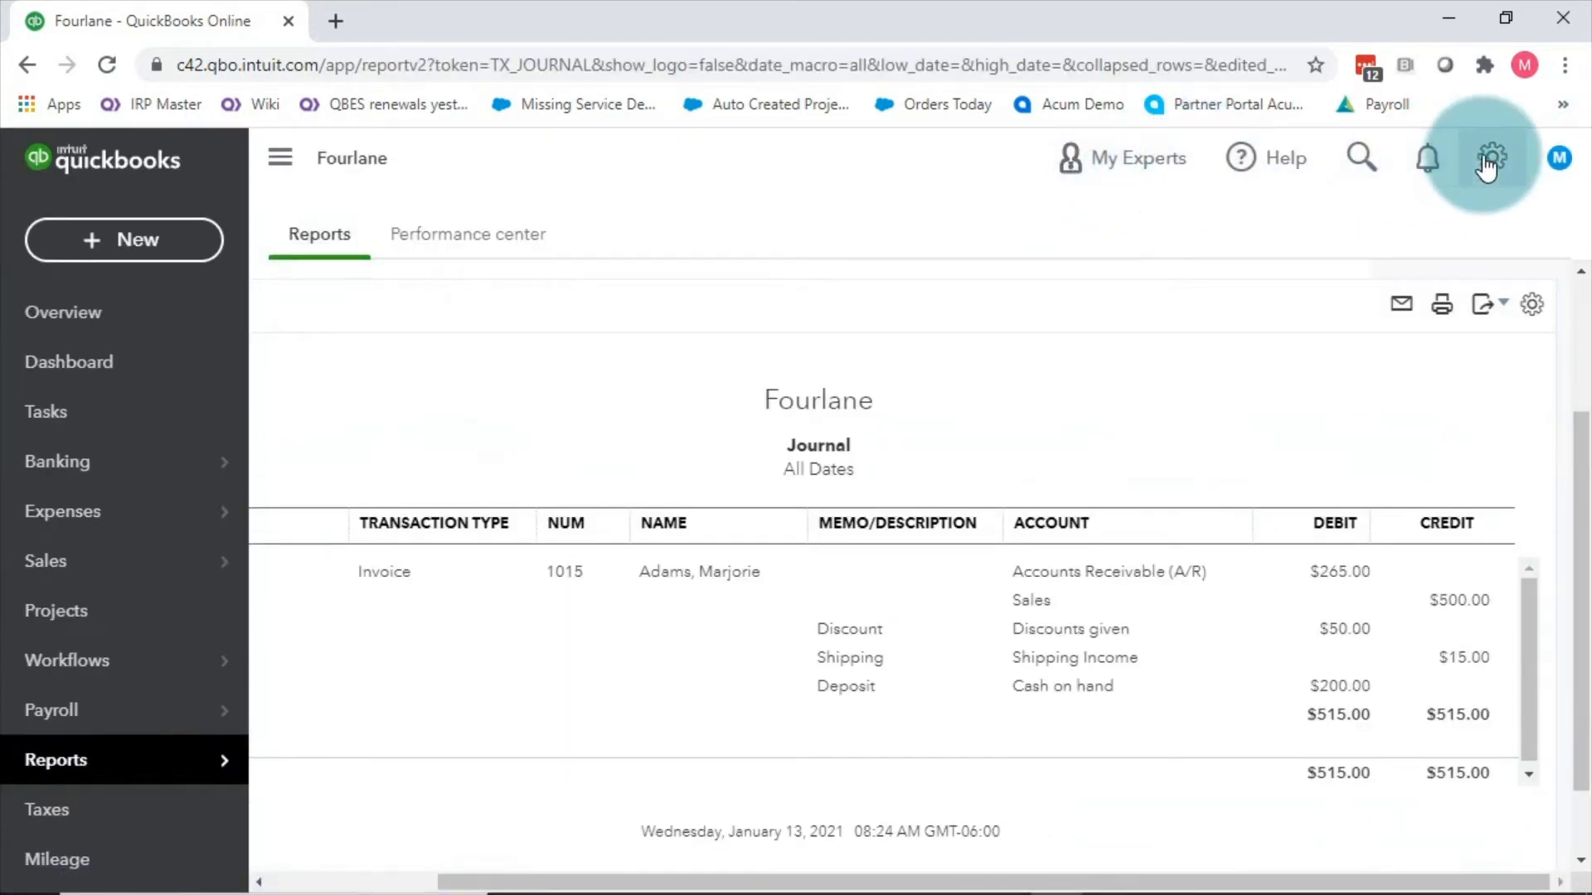
{"action": "left_click", "coordinate": [1490, 157]}
{"action": "left_click", "coordinate": [490, 427]}
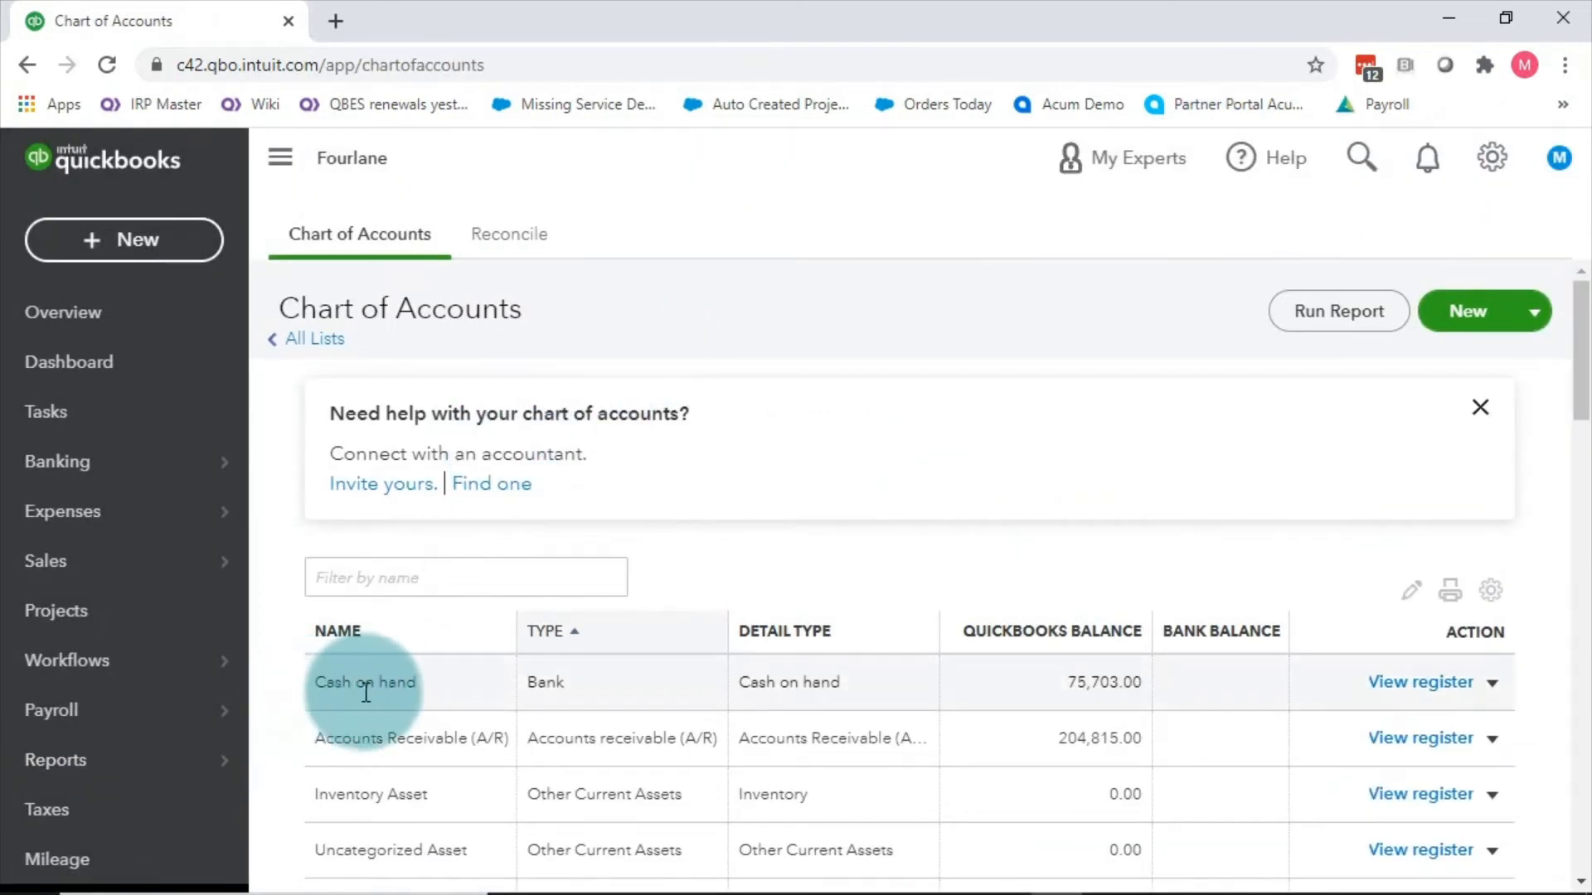
Step: Preview Cash on hand as Other Current Liabilities, Federal Income Tax Payable, then discard the edit
{"action": "left_click", "coordinate": [1502, 683]}
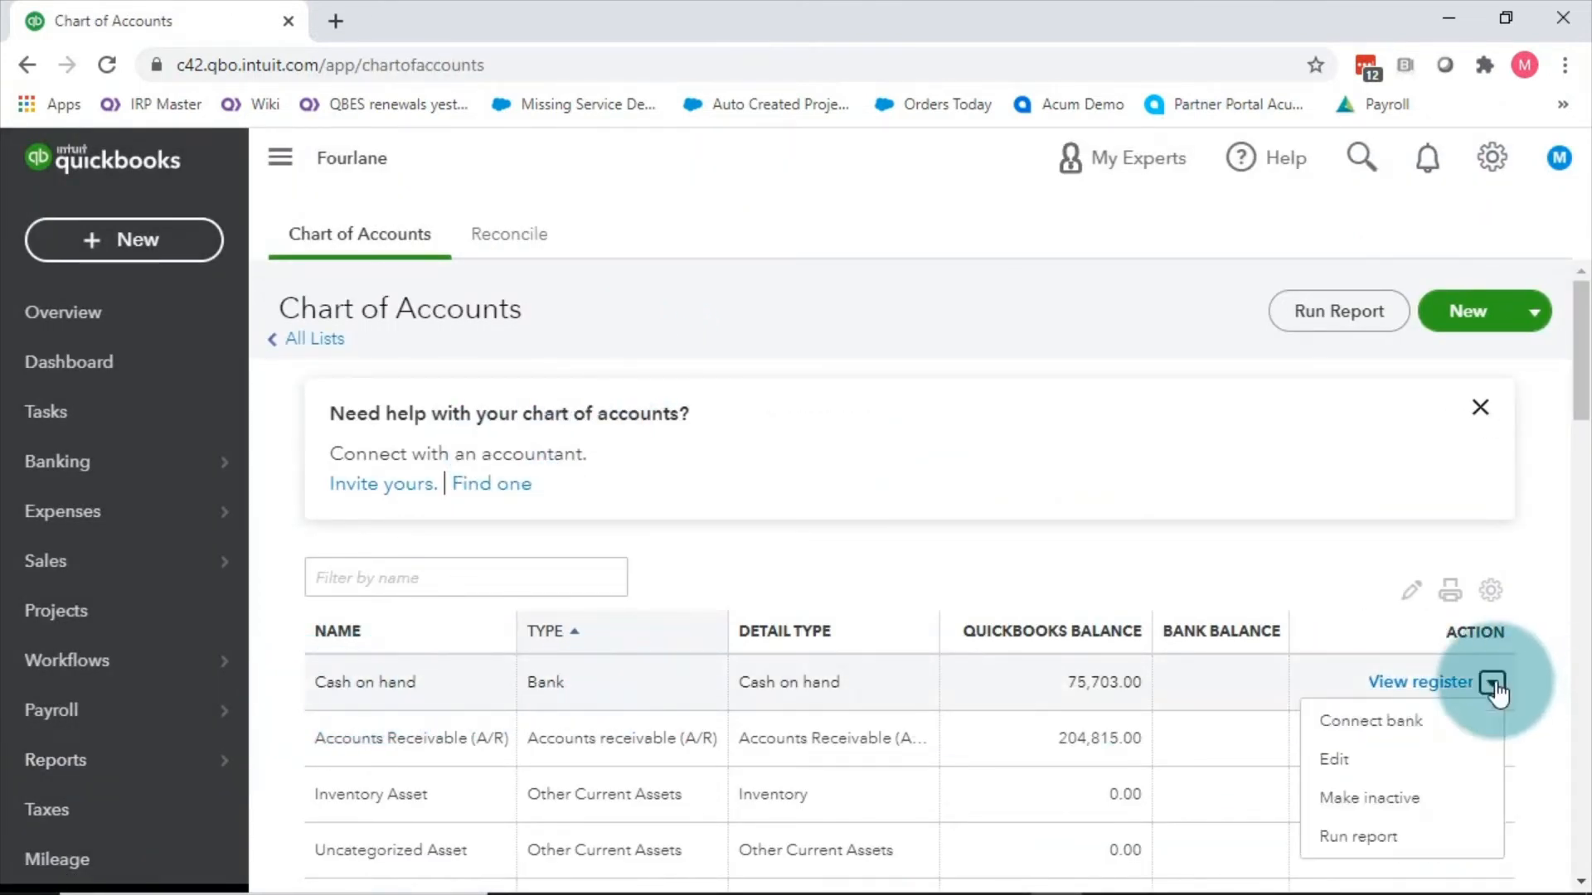
{"action": "left_click", "coordinate": [1314, 758]}
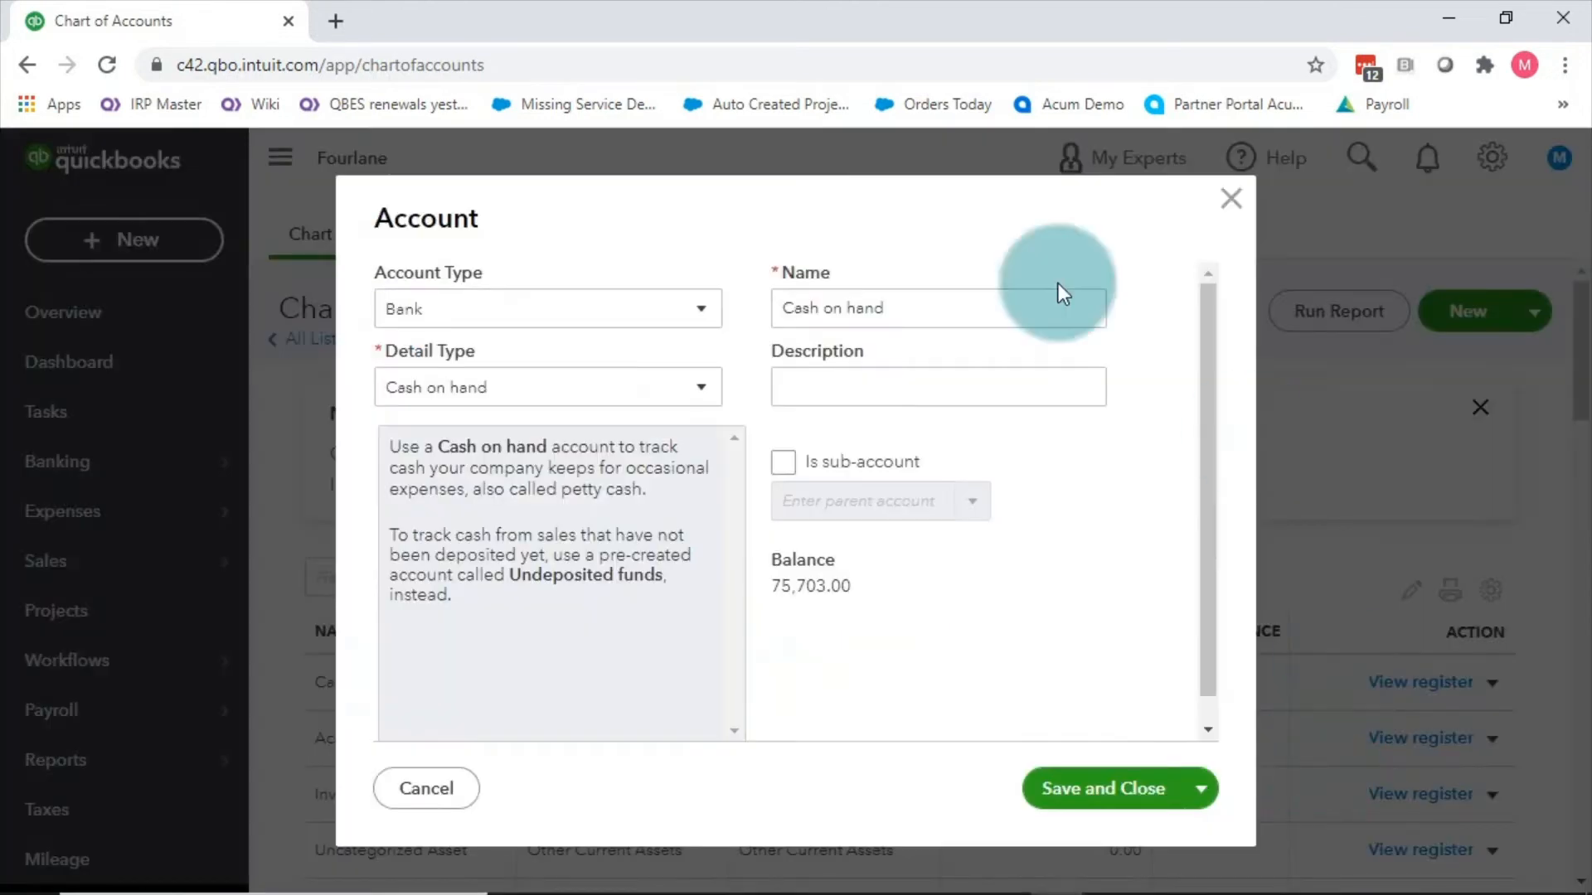
{"action": "left_click", "coordinate": [535, 317]}
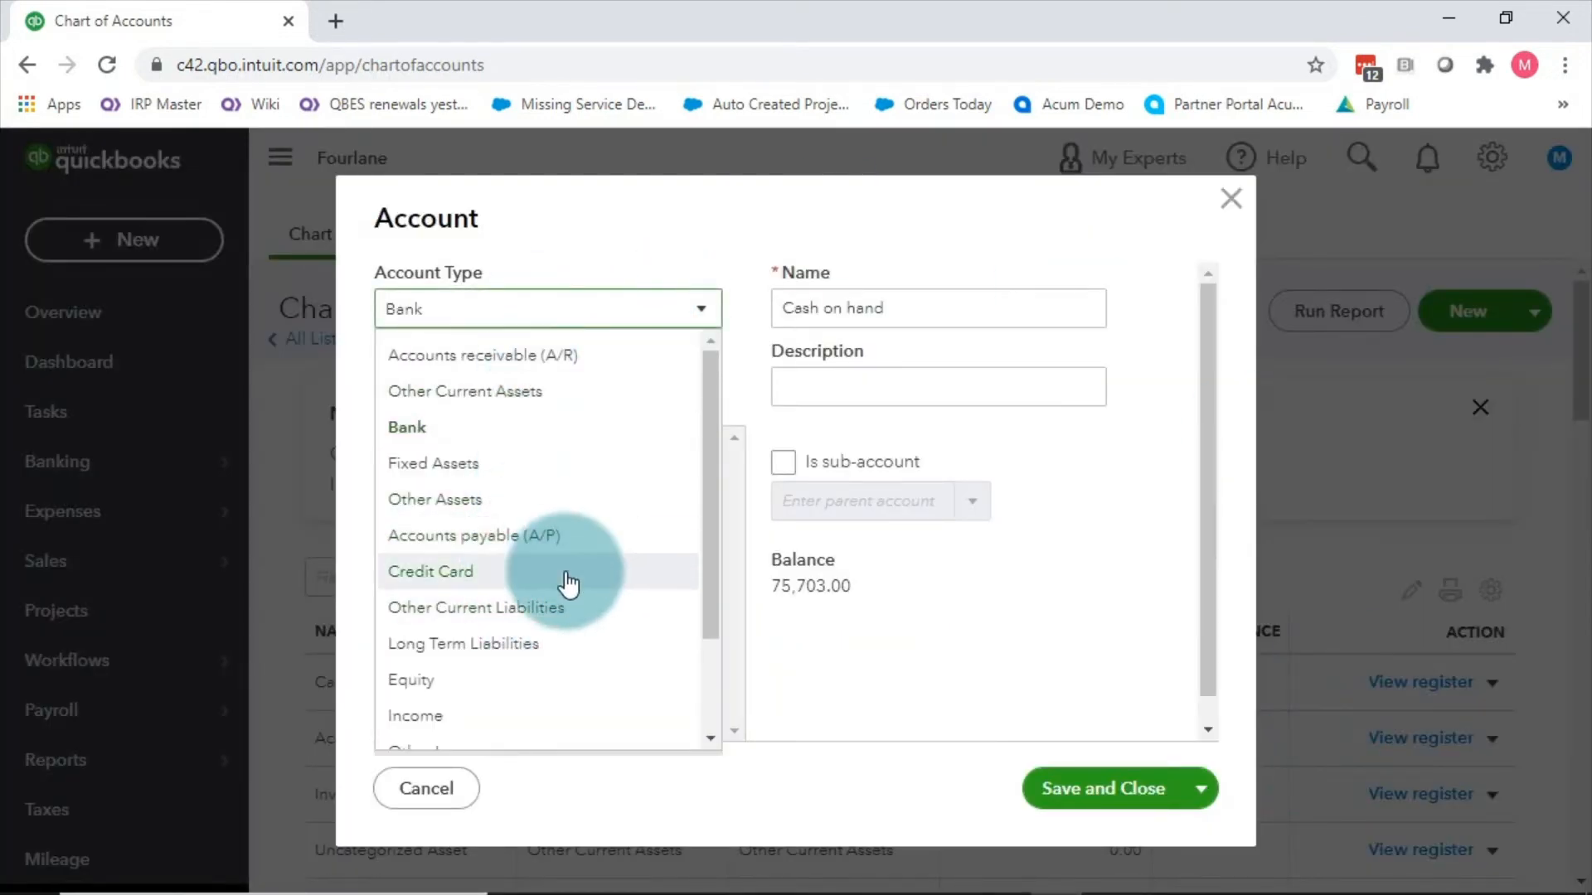
{"action": "left_click", "coordinate": [562, 612]}
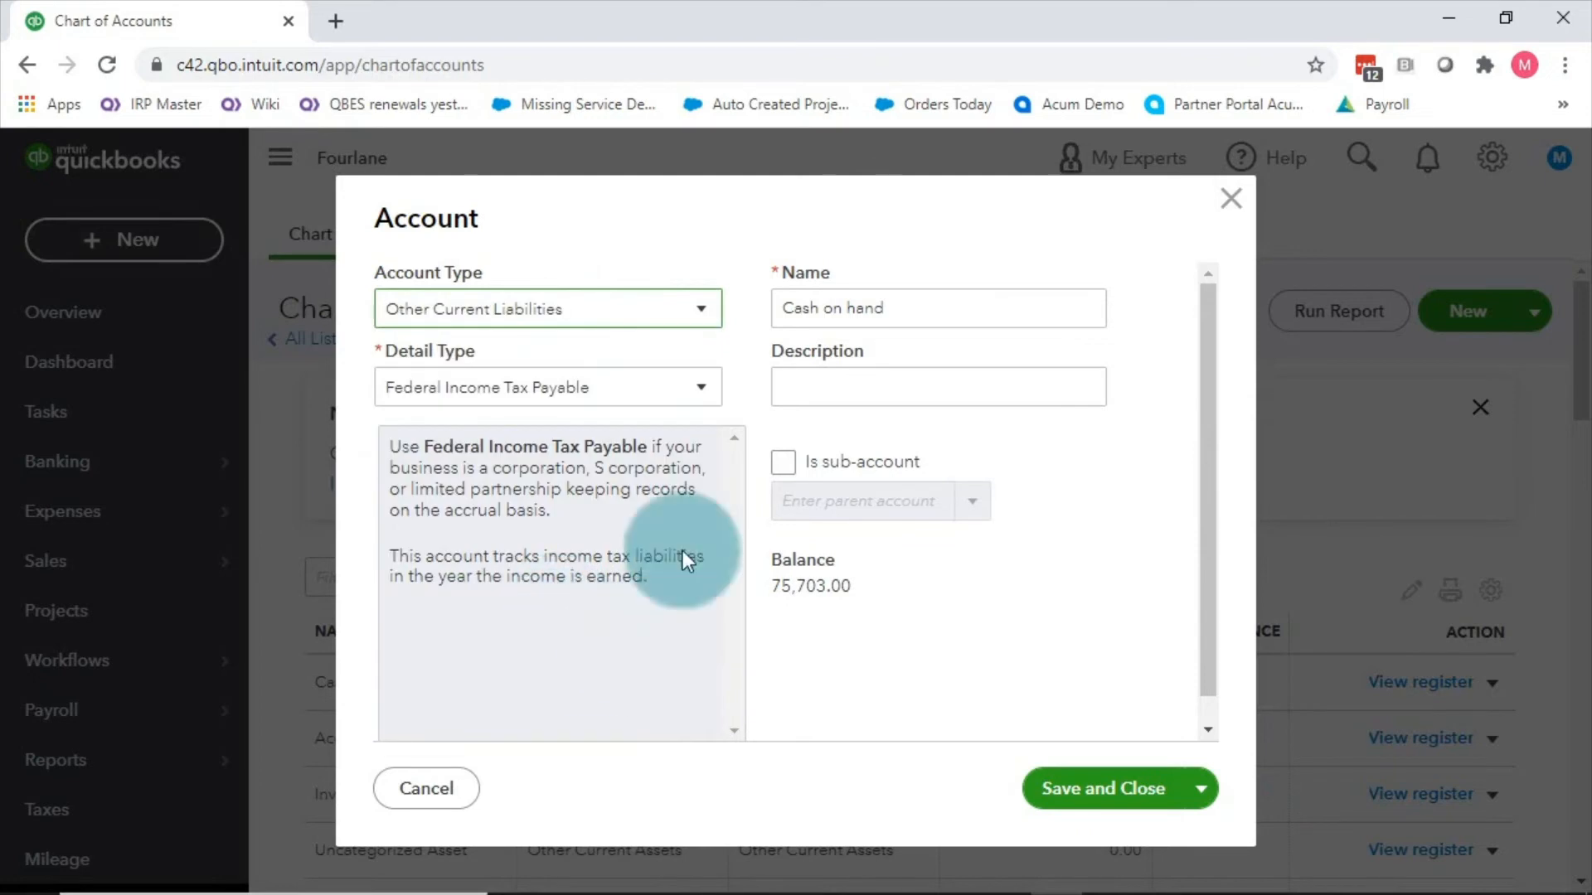
{"action": "left_click", "coordinate": [599, 388]}
{"action": "scroll", "coordinate": [586, 623], "scroll_direction": "down", "scroll_amount": 1}
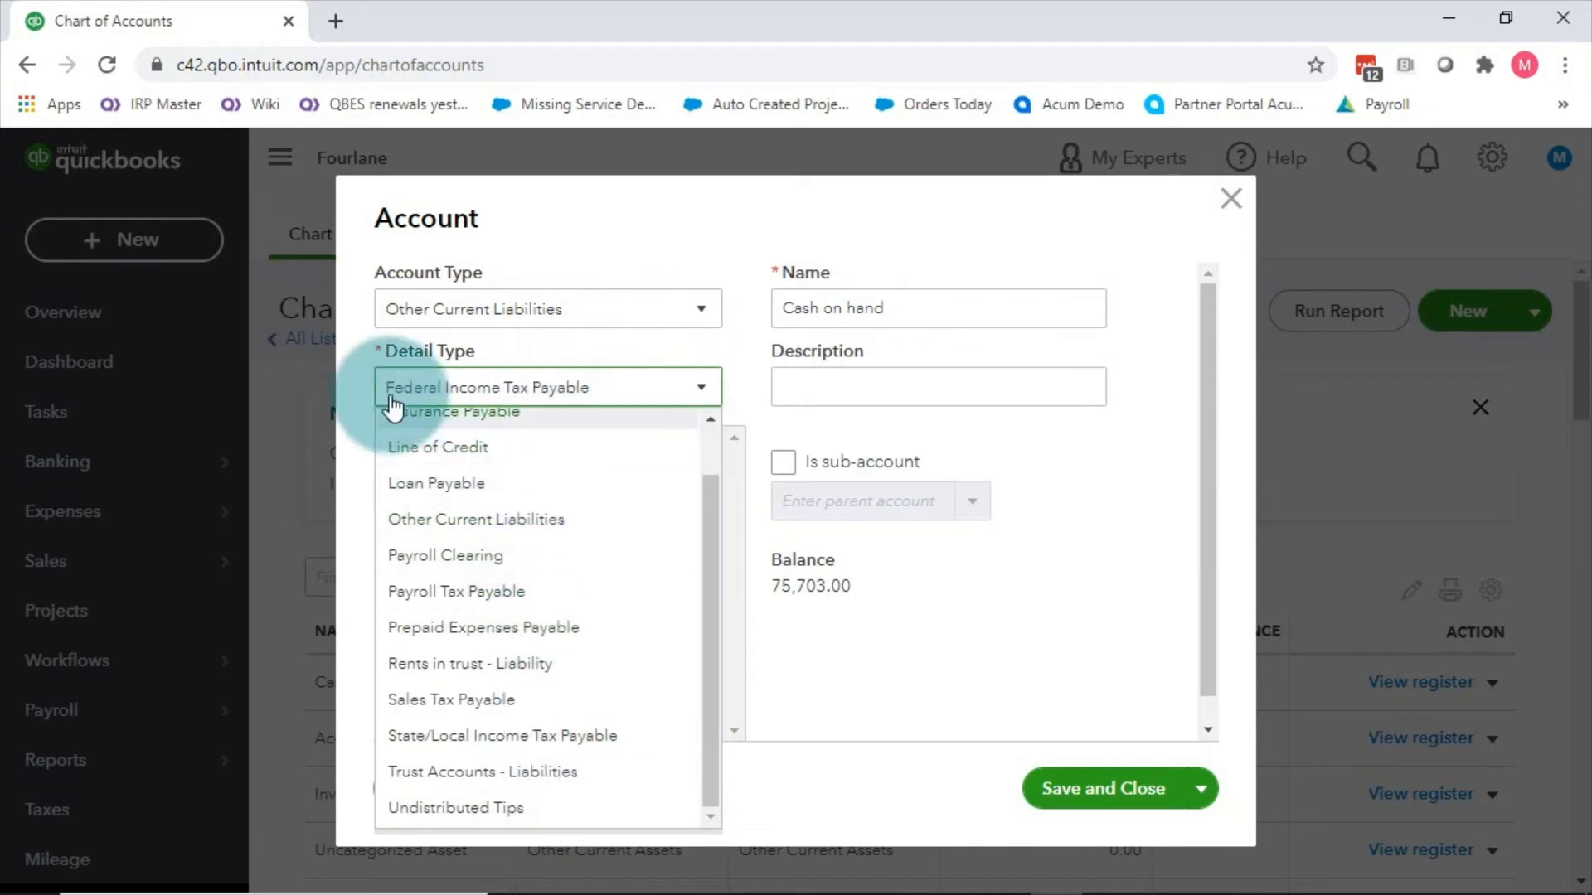
{"action": "left_click", "coordinate": [355, 370]}
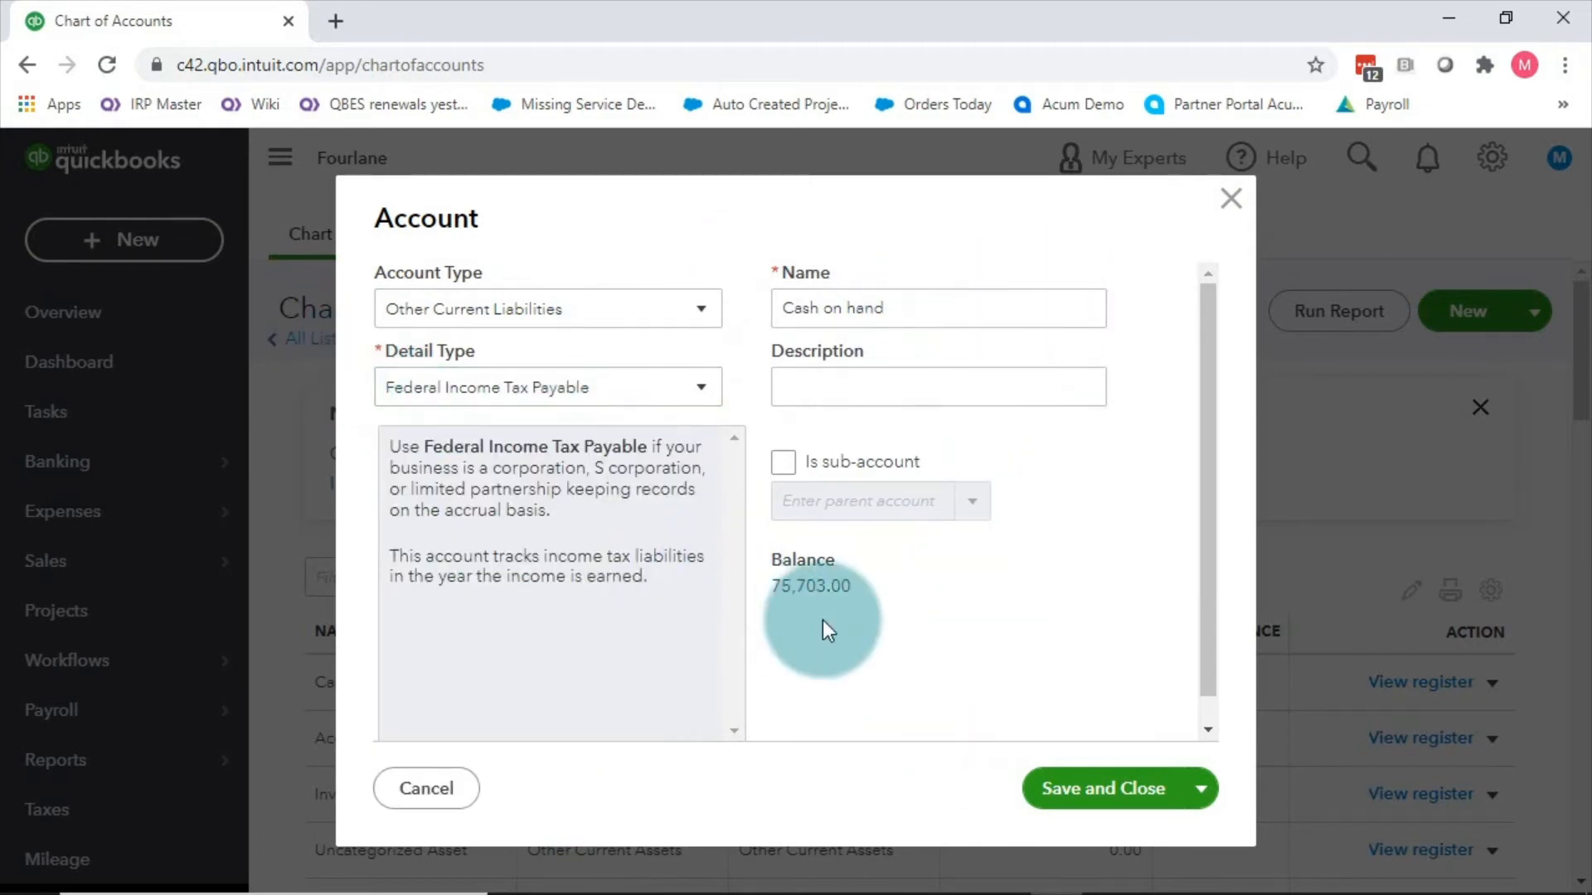
{"action": "left_click", "coordinate": [1230, 199]}
{"action": "key", "text": "alt+Tab"}
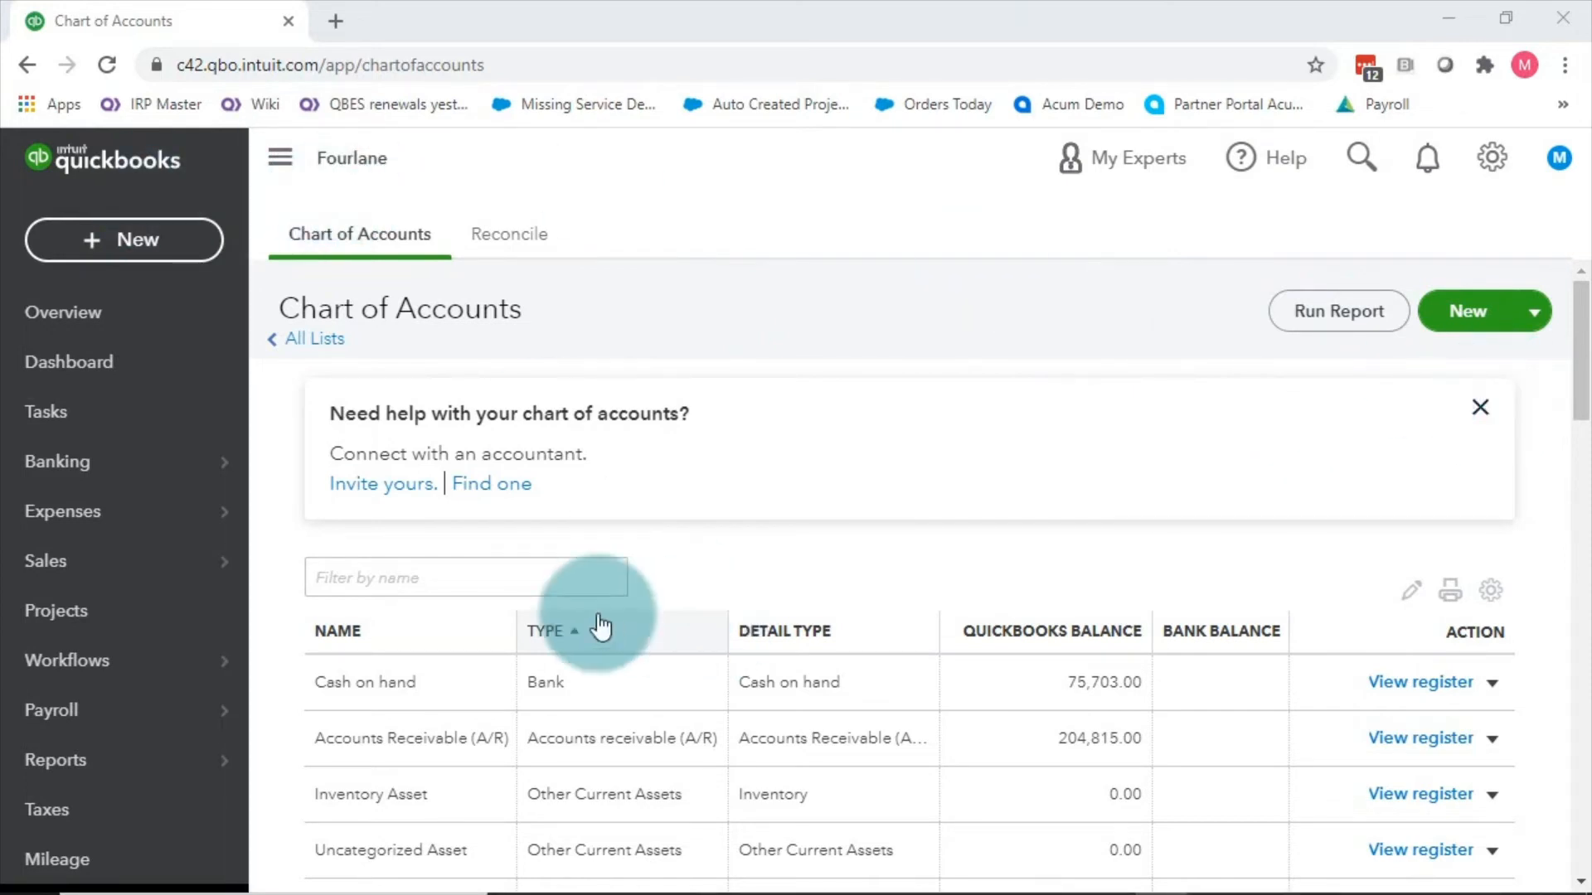
{"action": "left_click", "coordinate": [468, 578]}
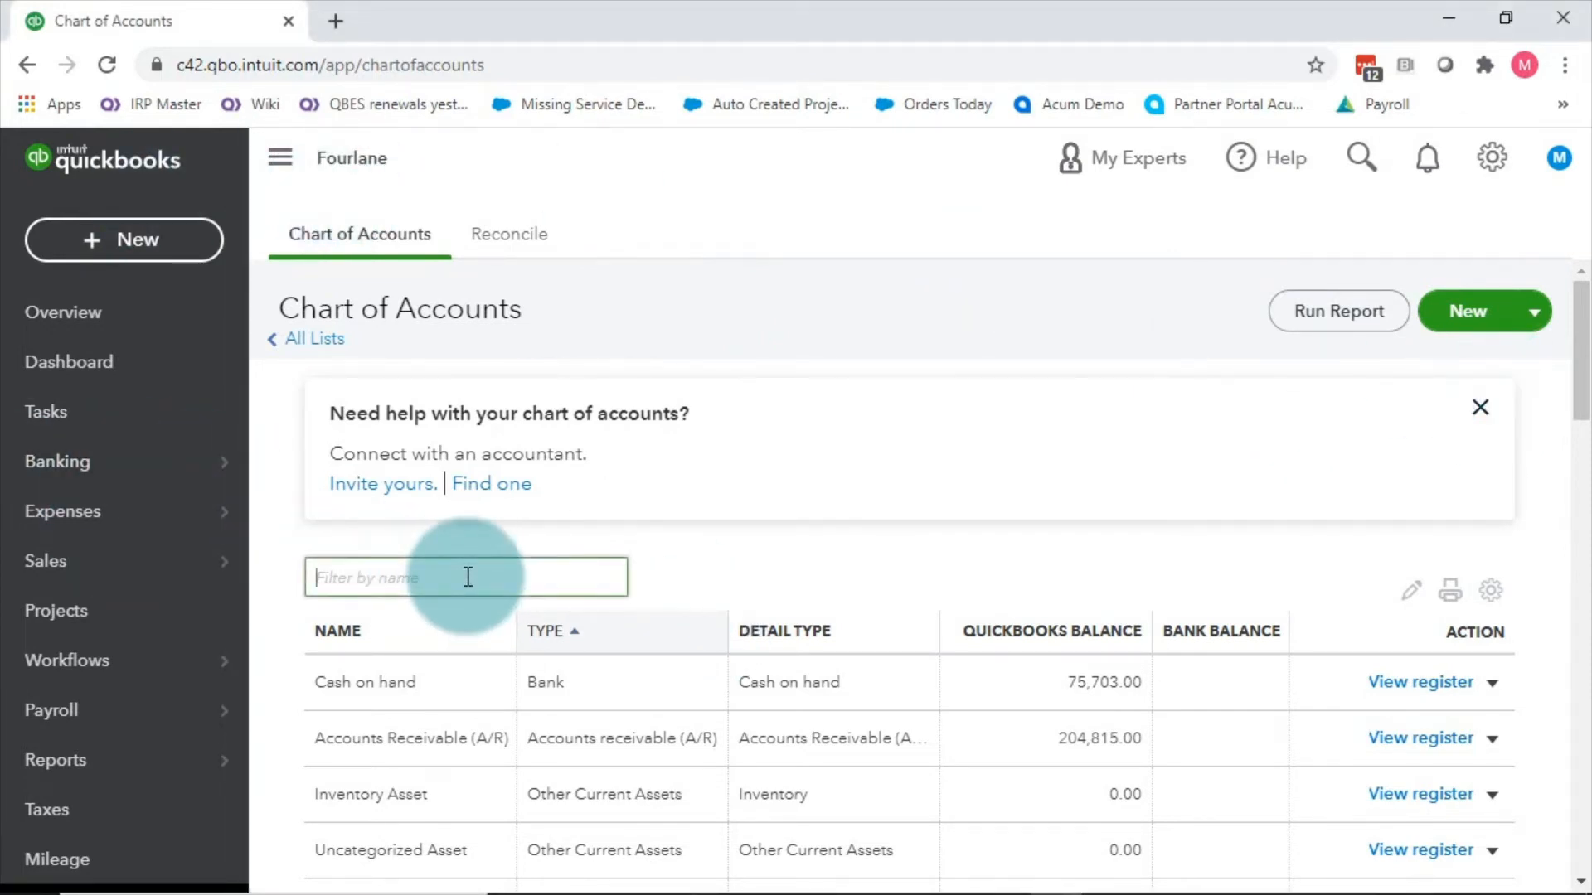
{"action": "type", "text": "ship"}
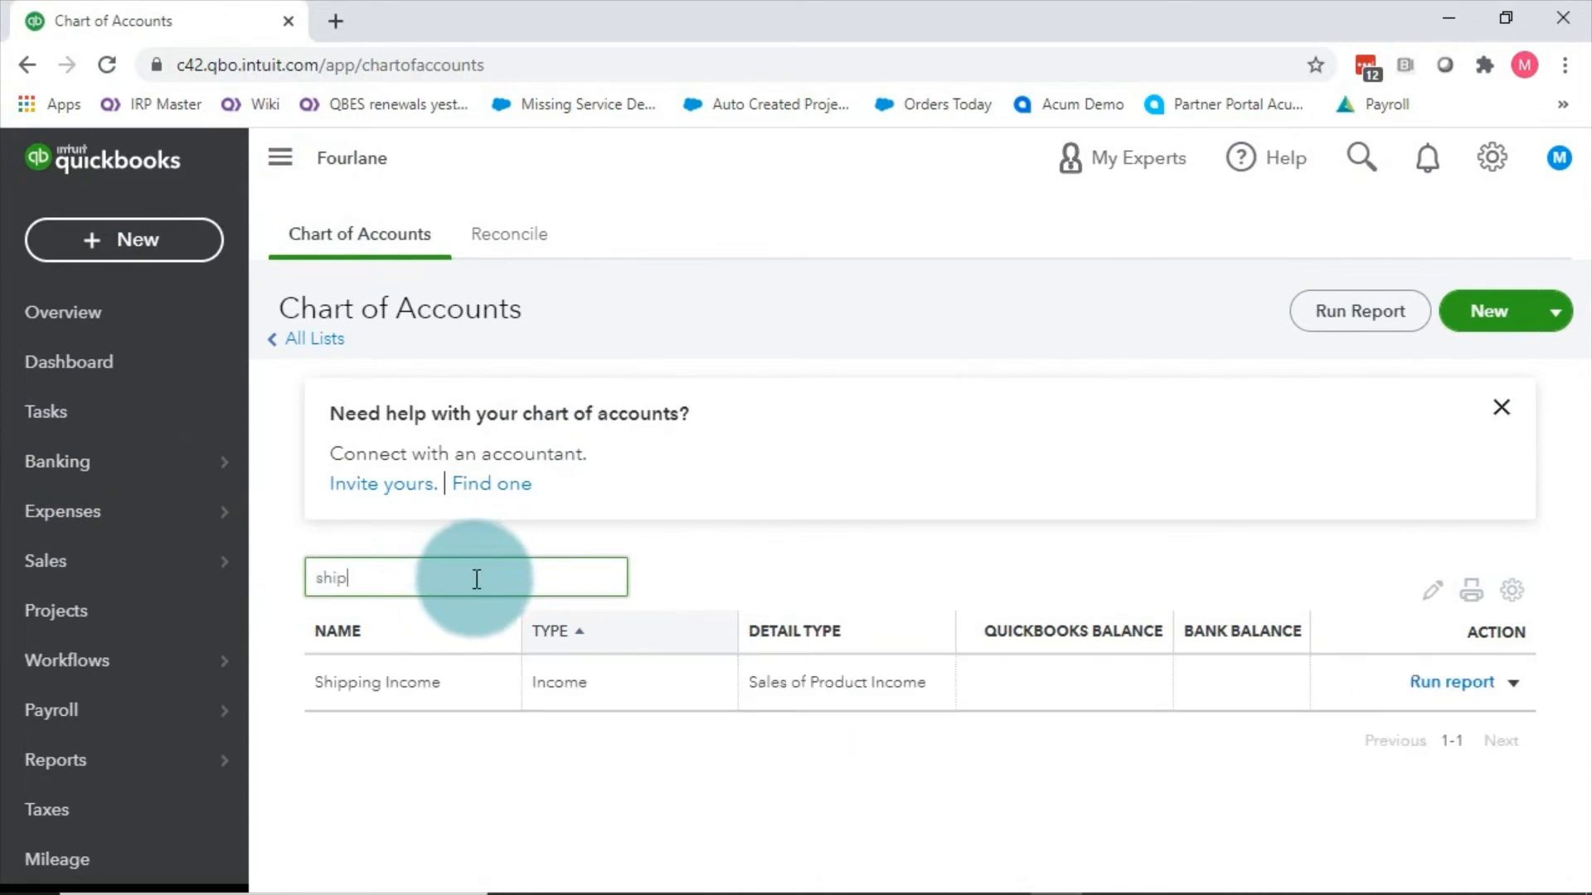
{"action": "left_click", "coordinate": [410, 669]}
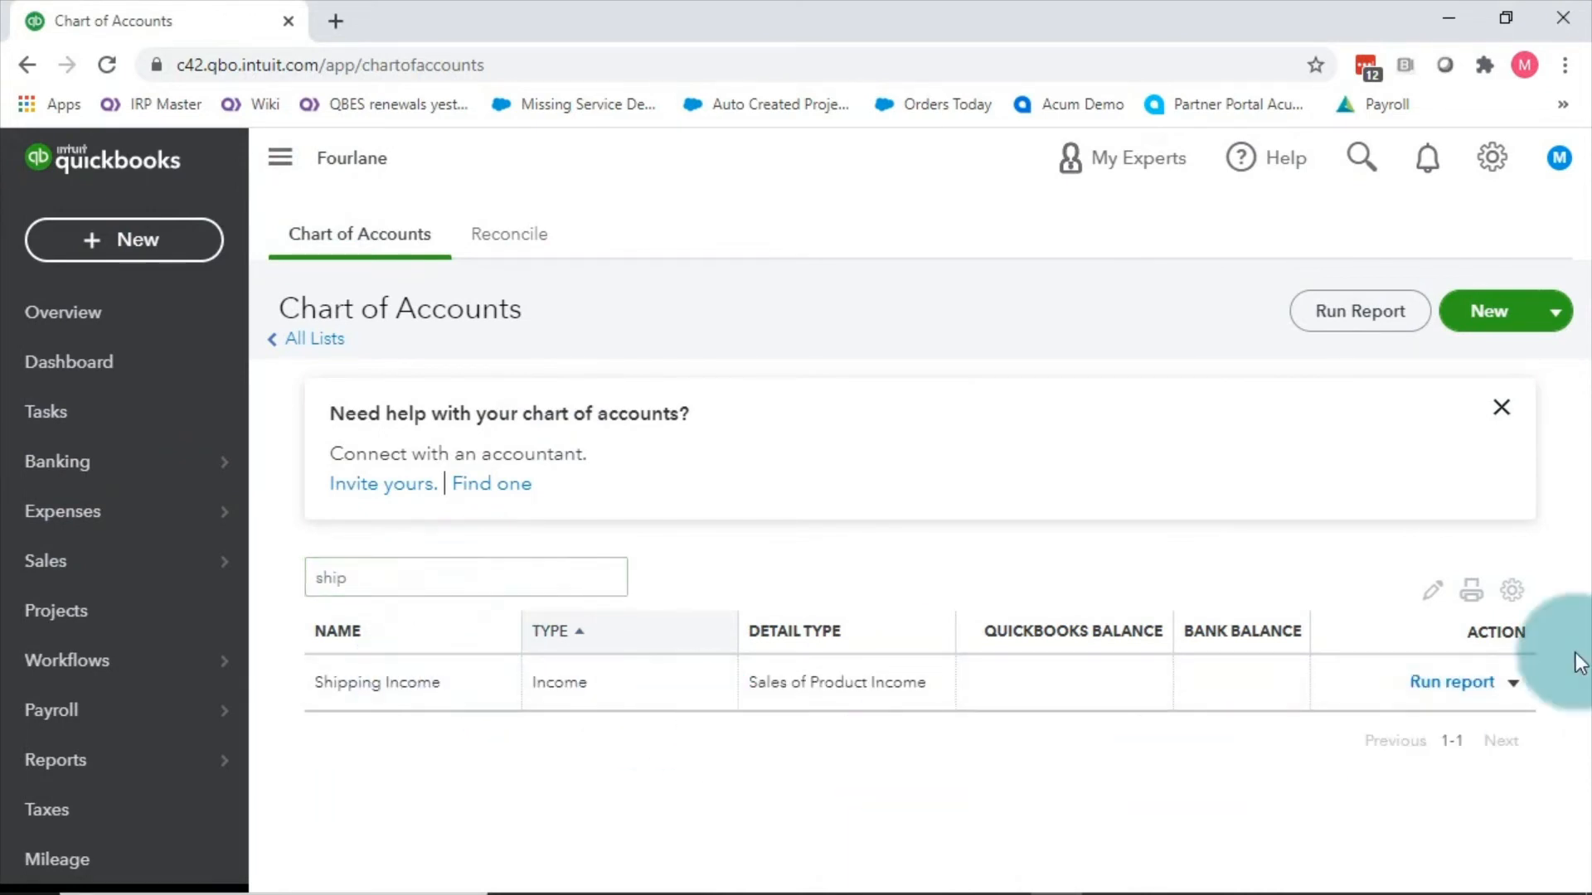
{"action": "left_click", "coordinate": [1511, 683]}
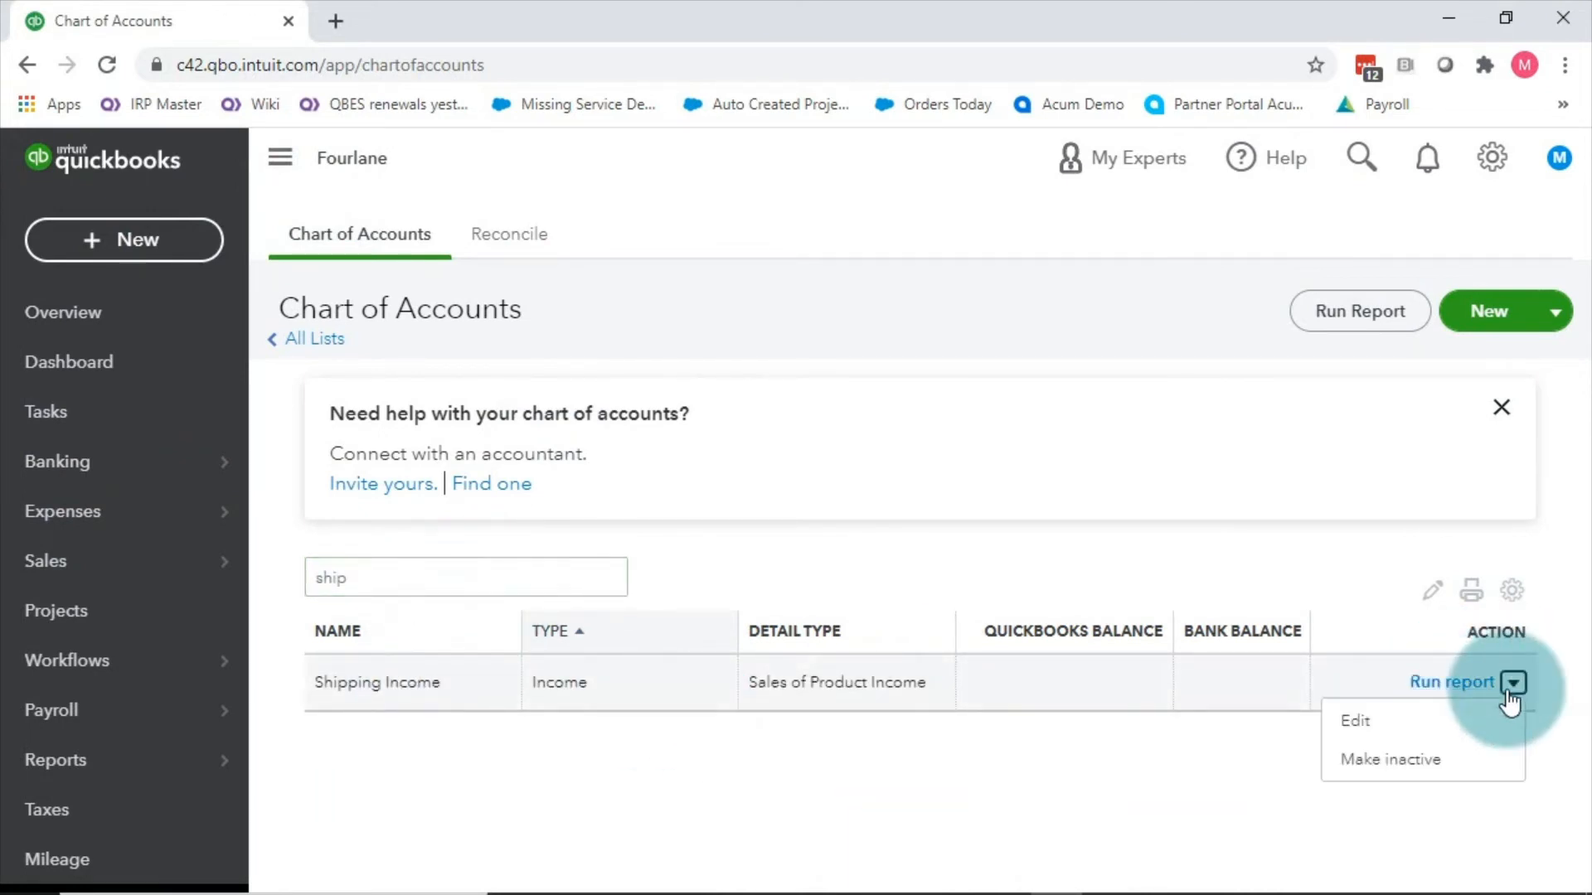
{"action": "left_click", "coordinate": [1434, 724]}
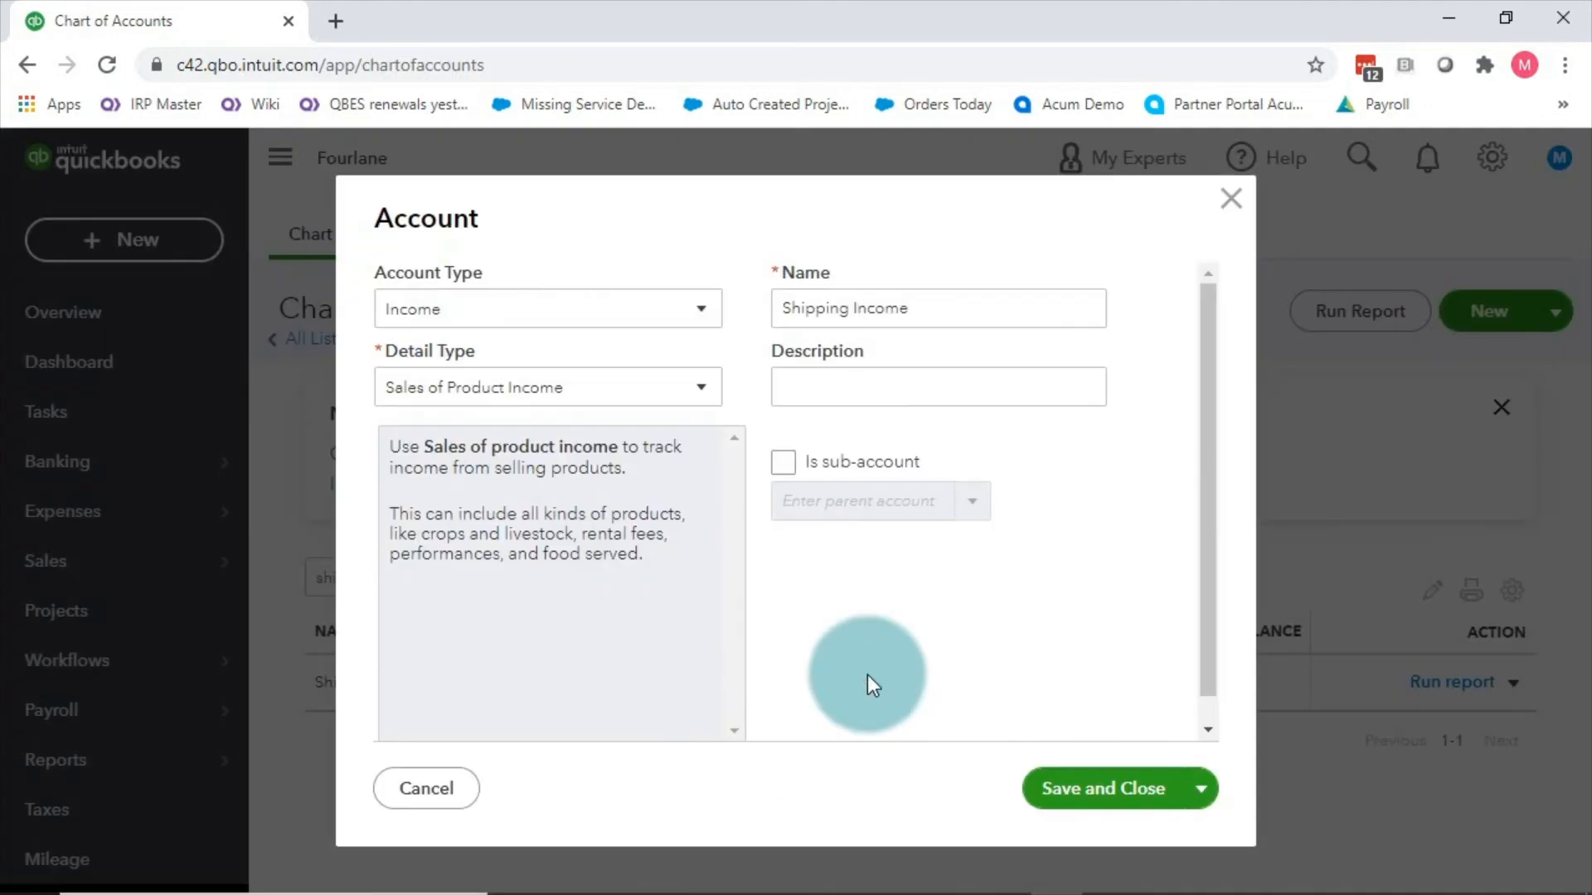
{"action": "left_click", "coordinate": [570, 325]}
{"action": "scroll", "coordinate": [497, 686], "scroll_direction": "down", "scroll_amount": 2}
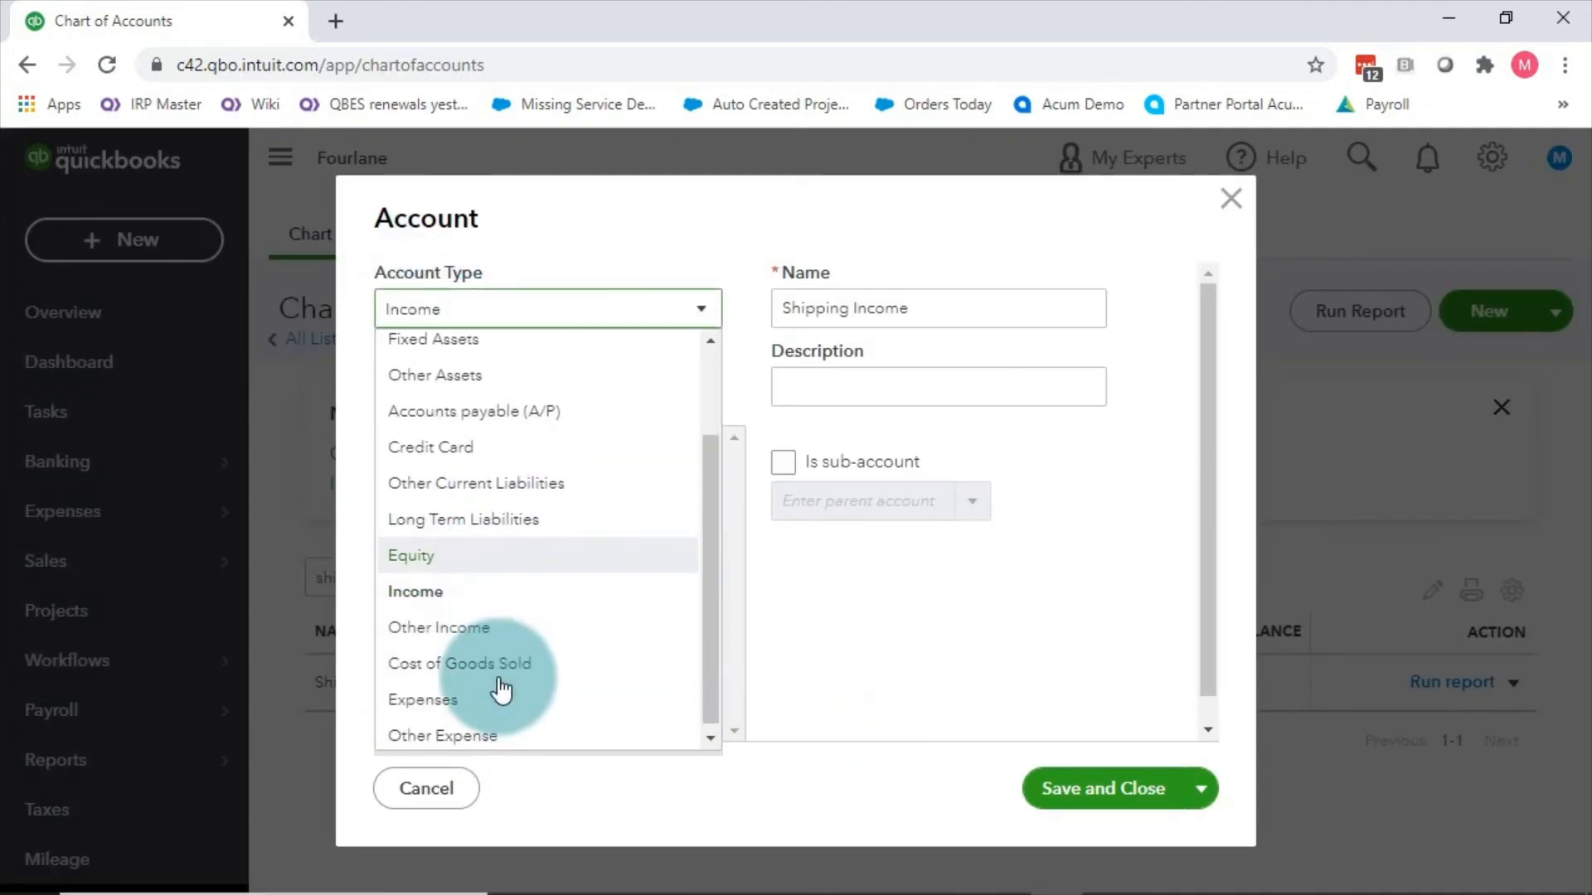
{"action": "left_click", "coordinate": [1231, 199]}
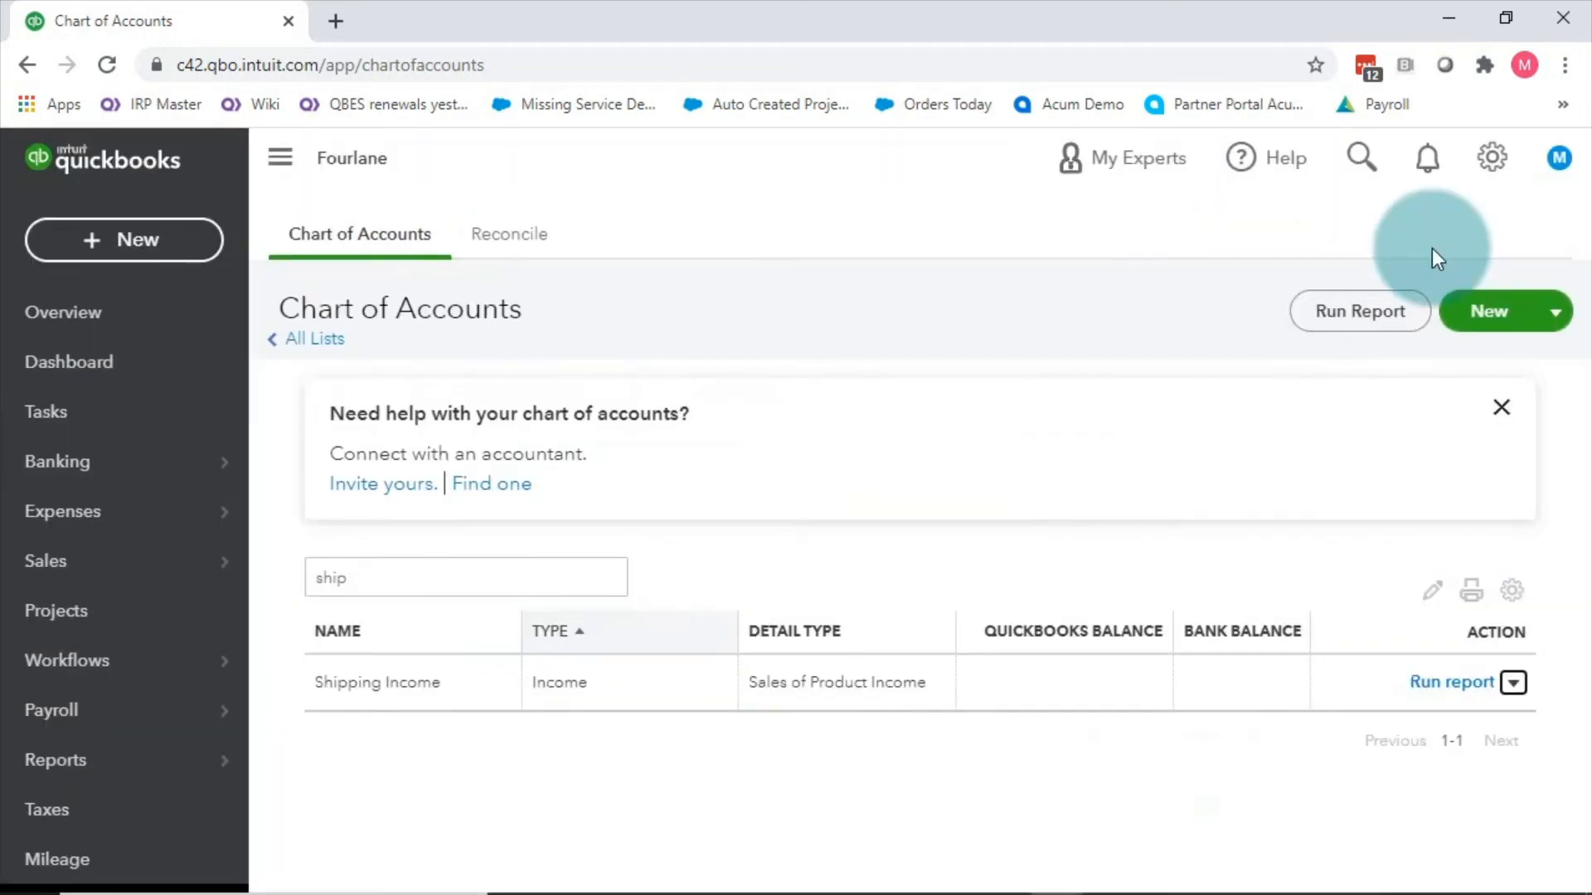
Step: Filter by 'disc' and inspect the Discounts given account, closing it unchanged
{"action": "left_click", "coordinate": [381, 590]}
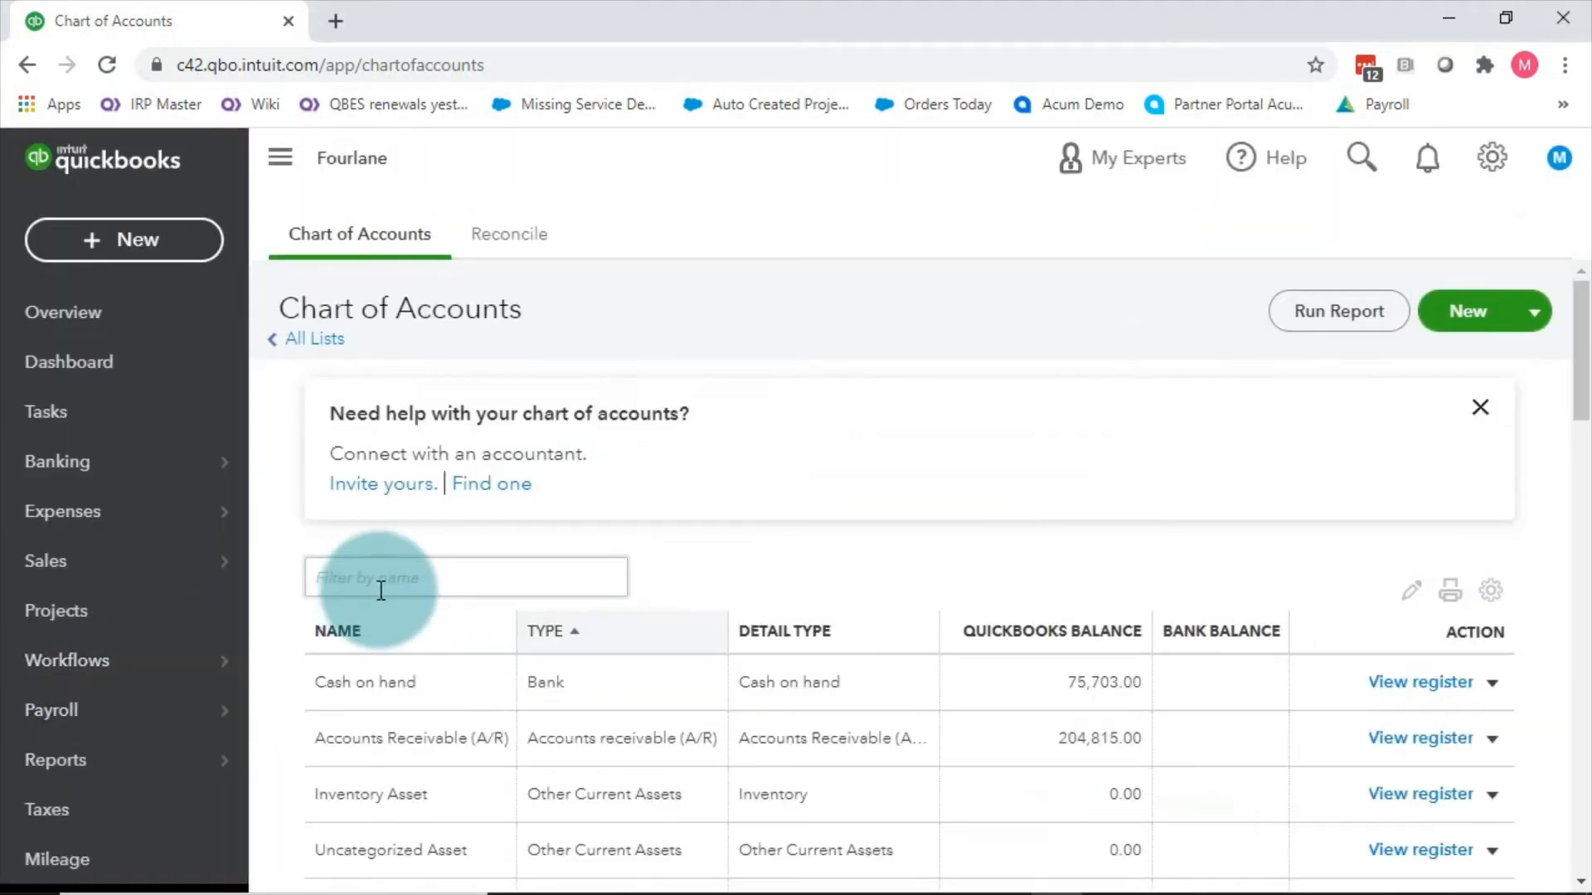
{"action": "type", "text": "disc"}
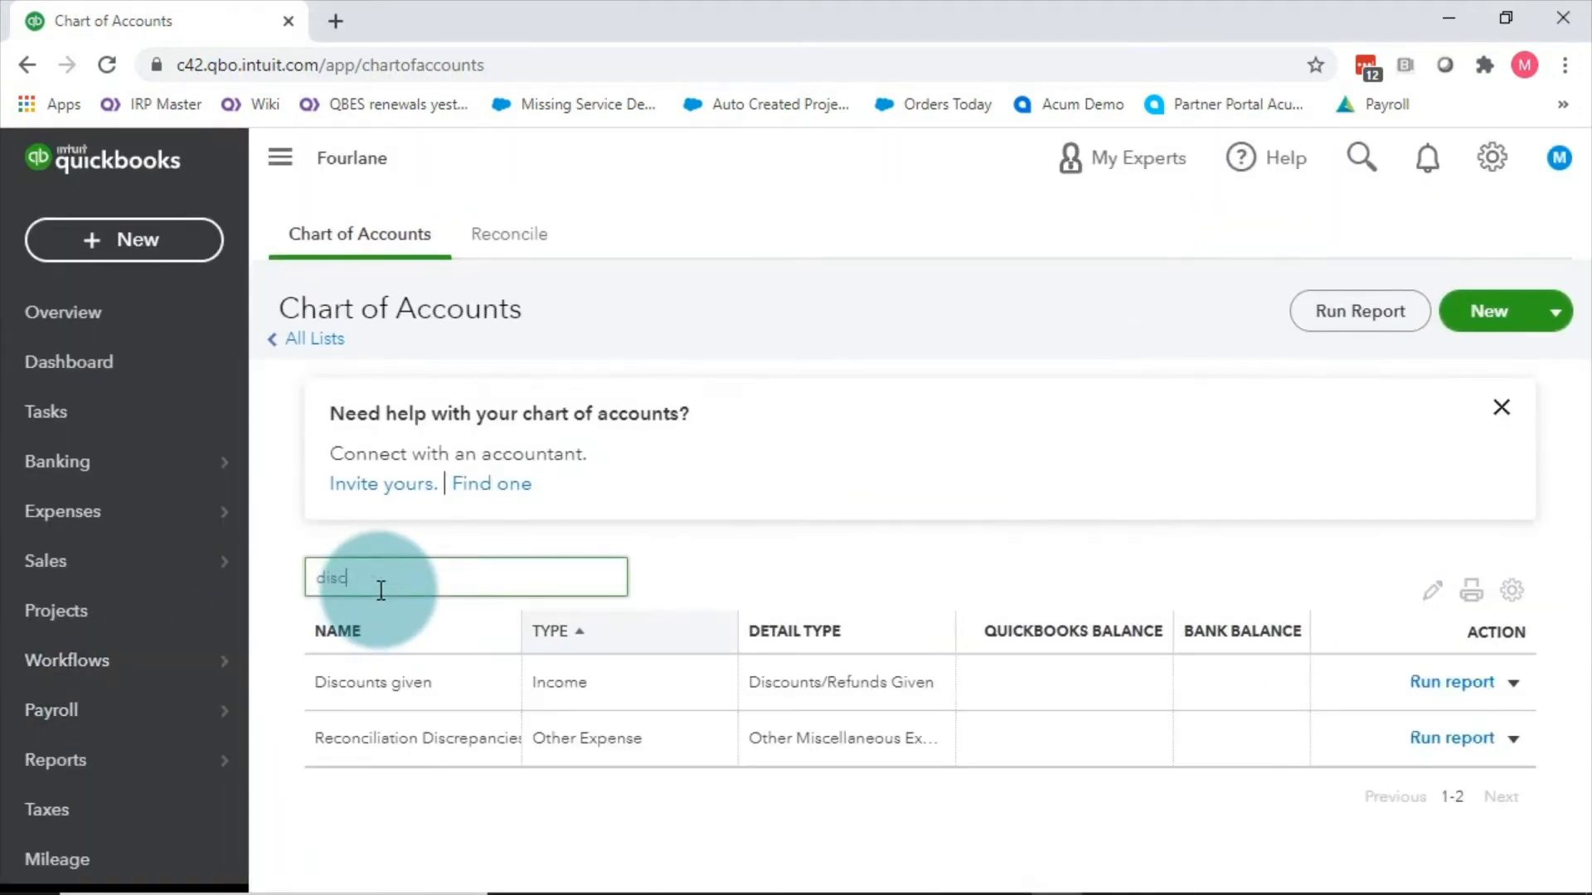
{"action": "left_click", "coordinate": [394, 684]}
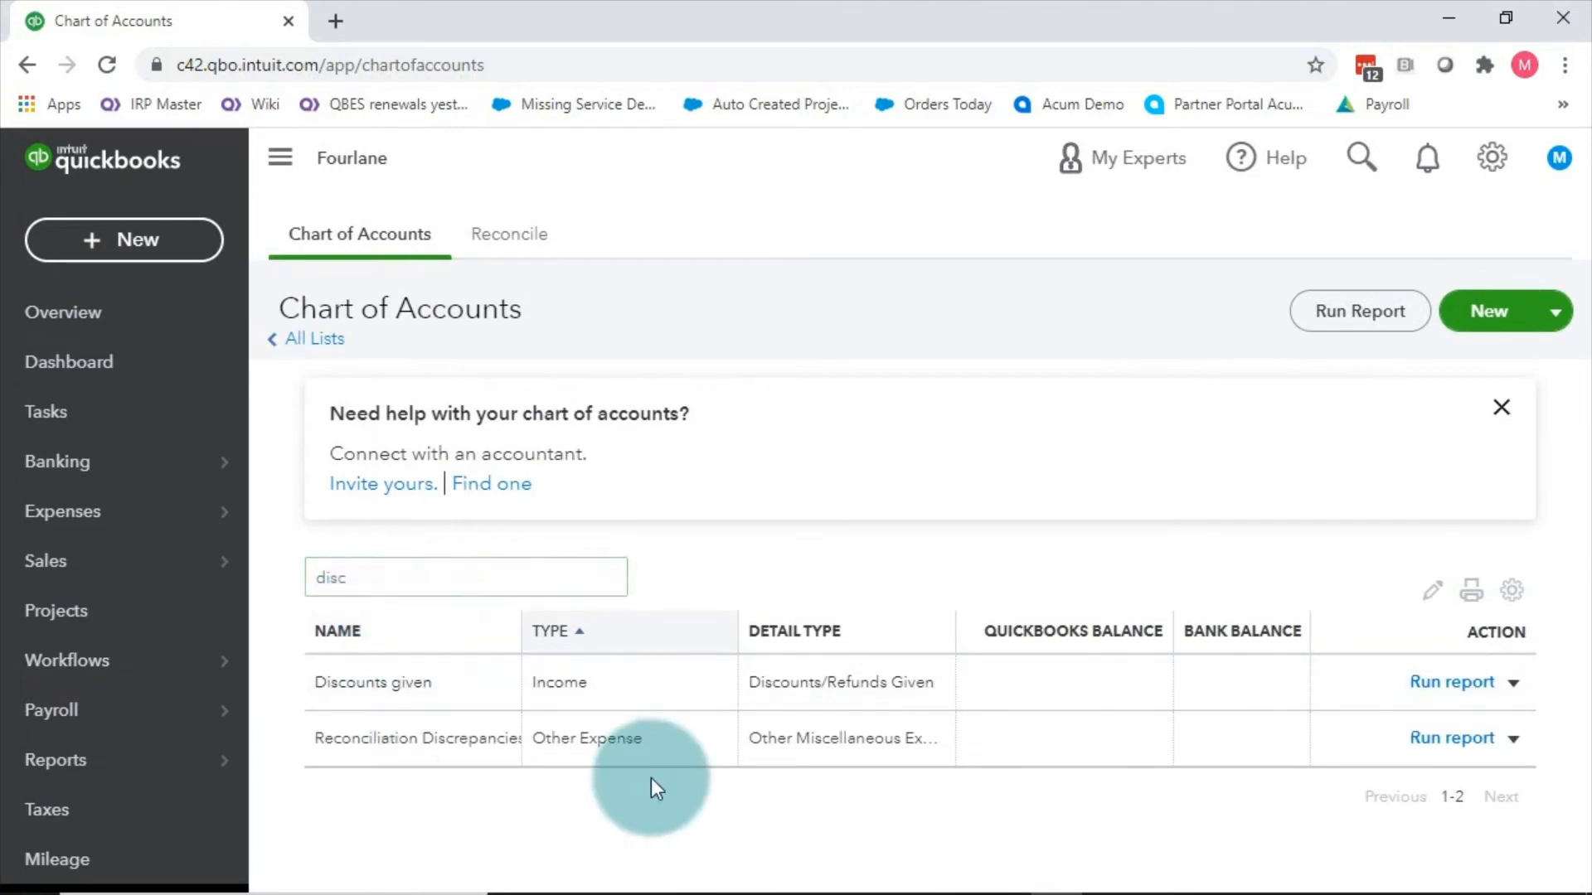
{"action": "left_click", "coordinate": [1513, 683]}
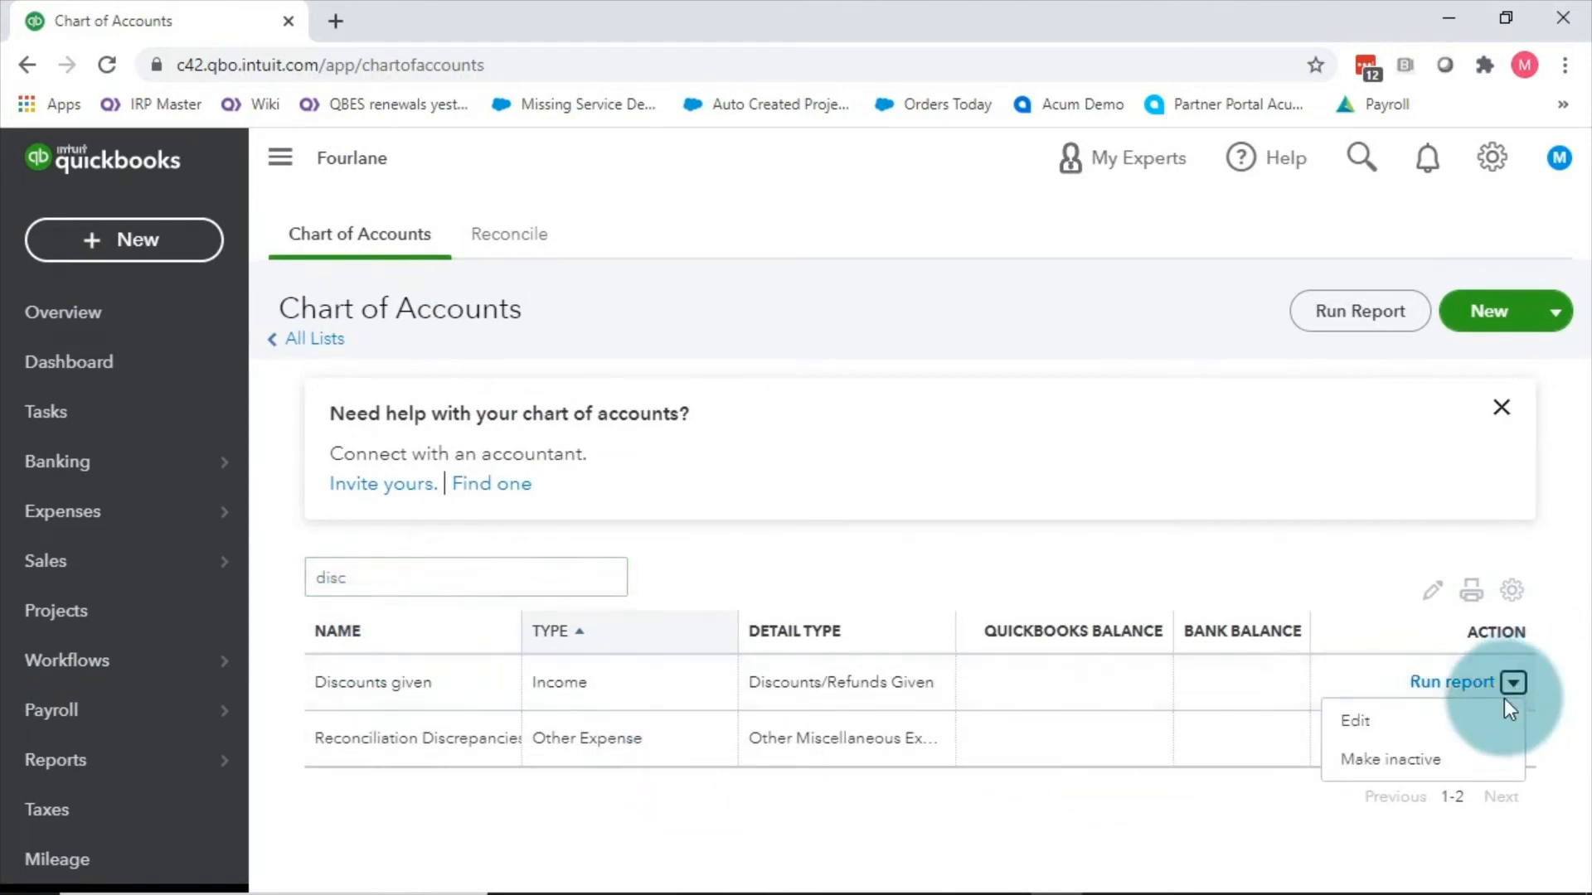
{"action": "left_click", "coordinate": [1401, 718]}
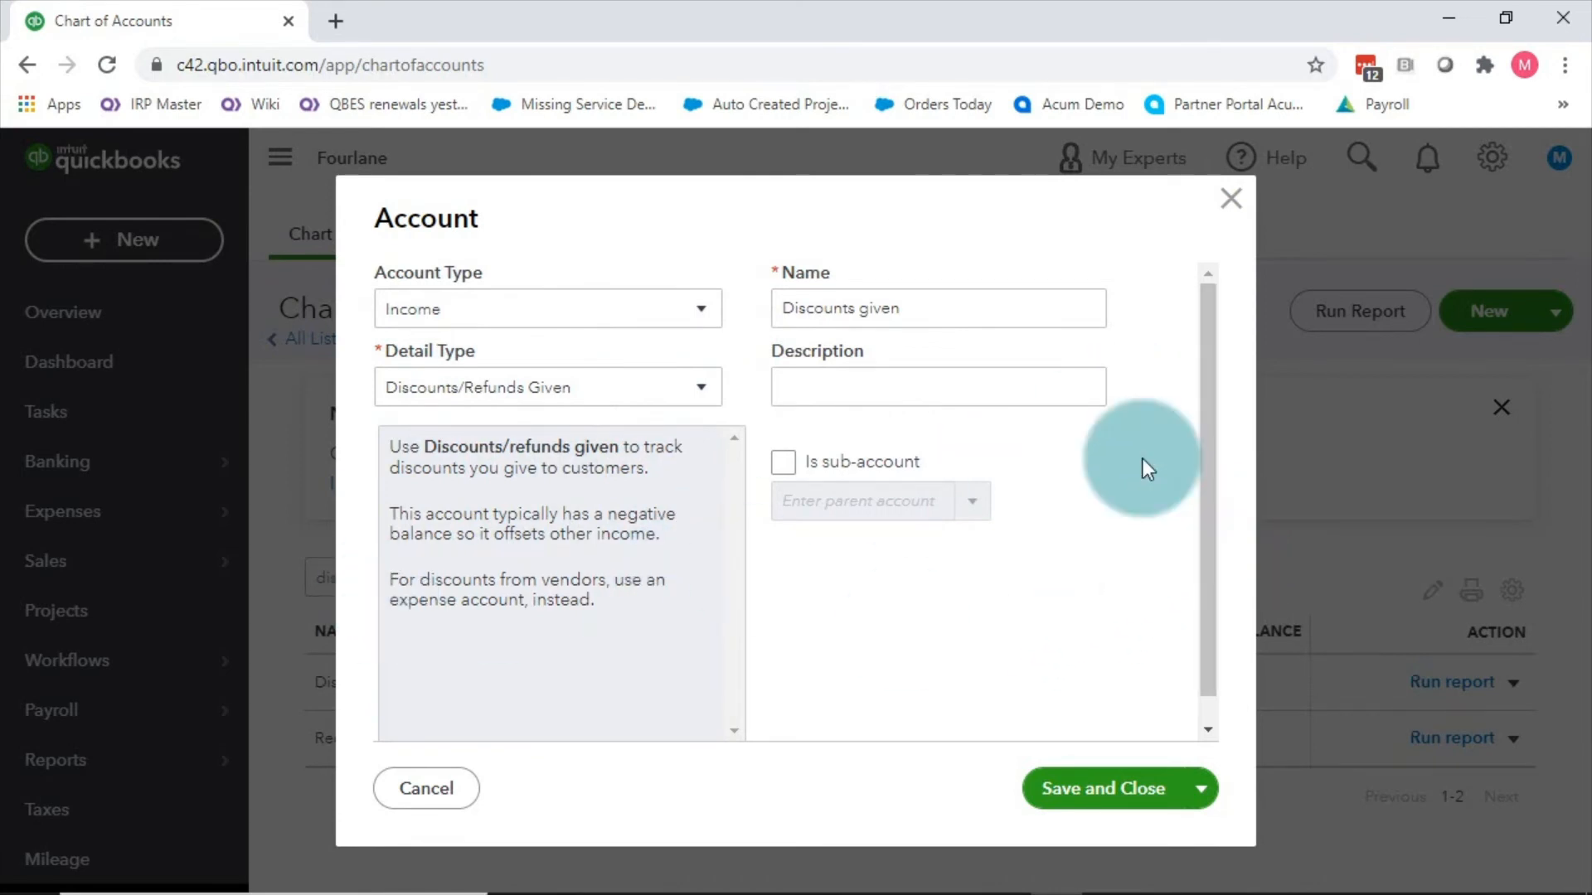
{"action": "left_click", "coordinate": [1230, 200]}
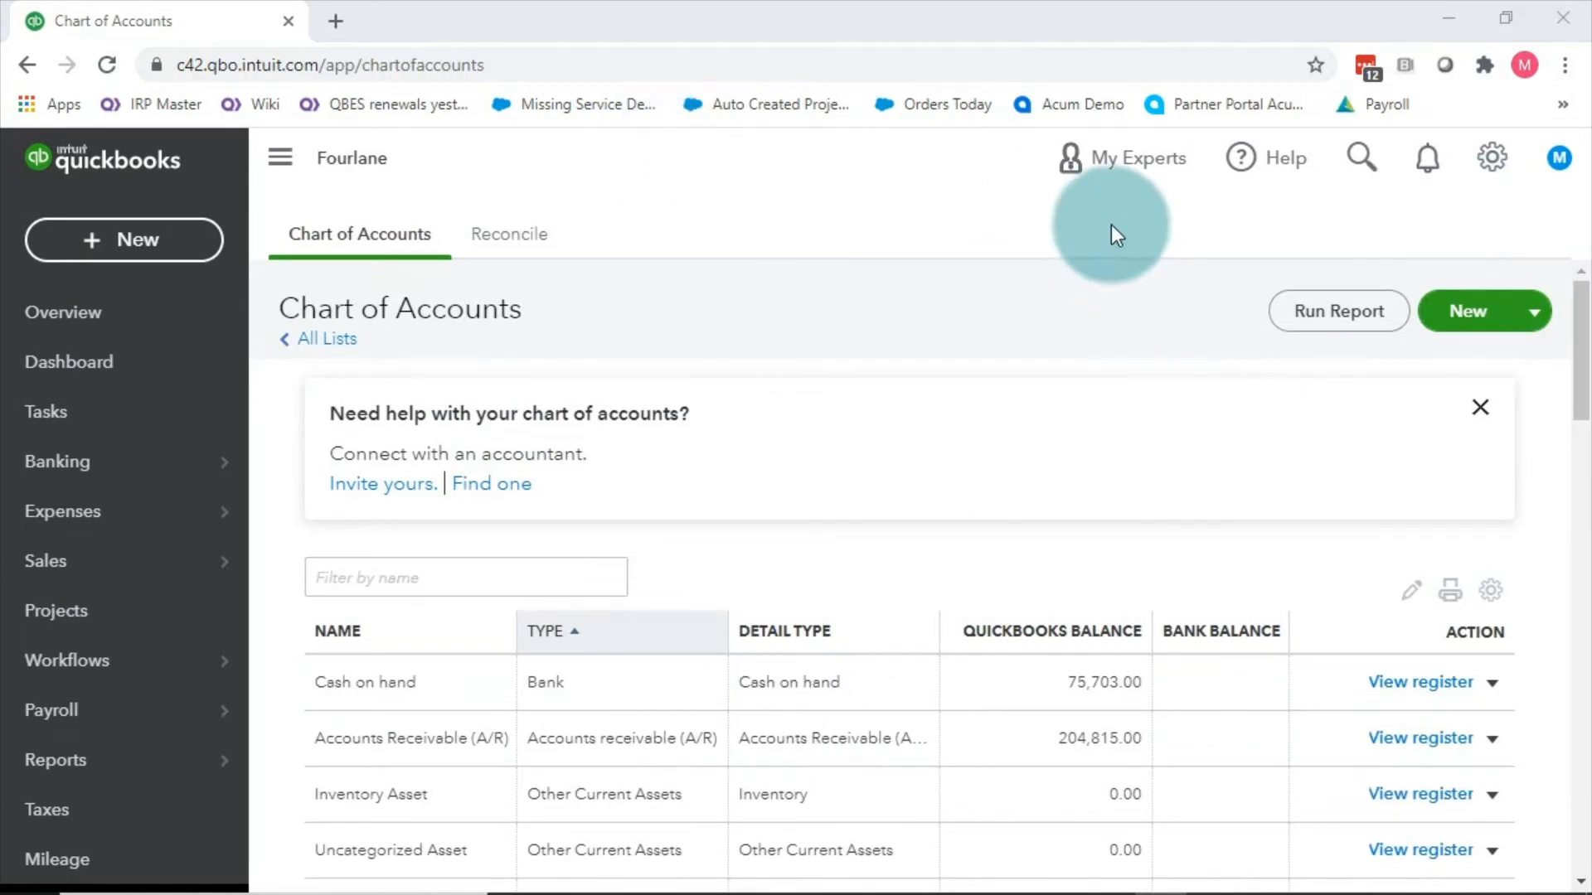
{"action": "left_click", "coordinate": [1489, 158]}
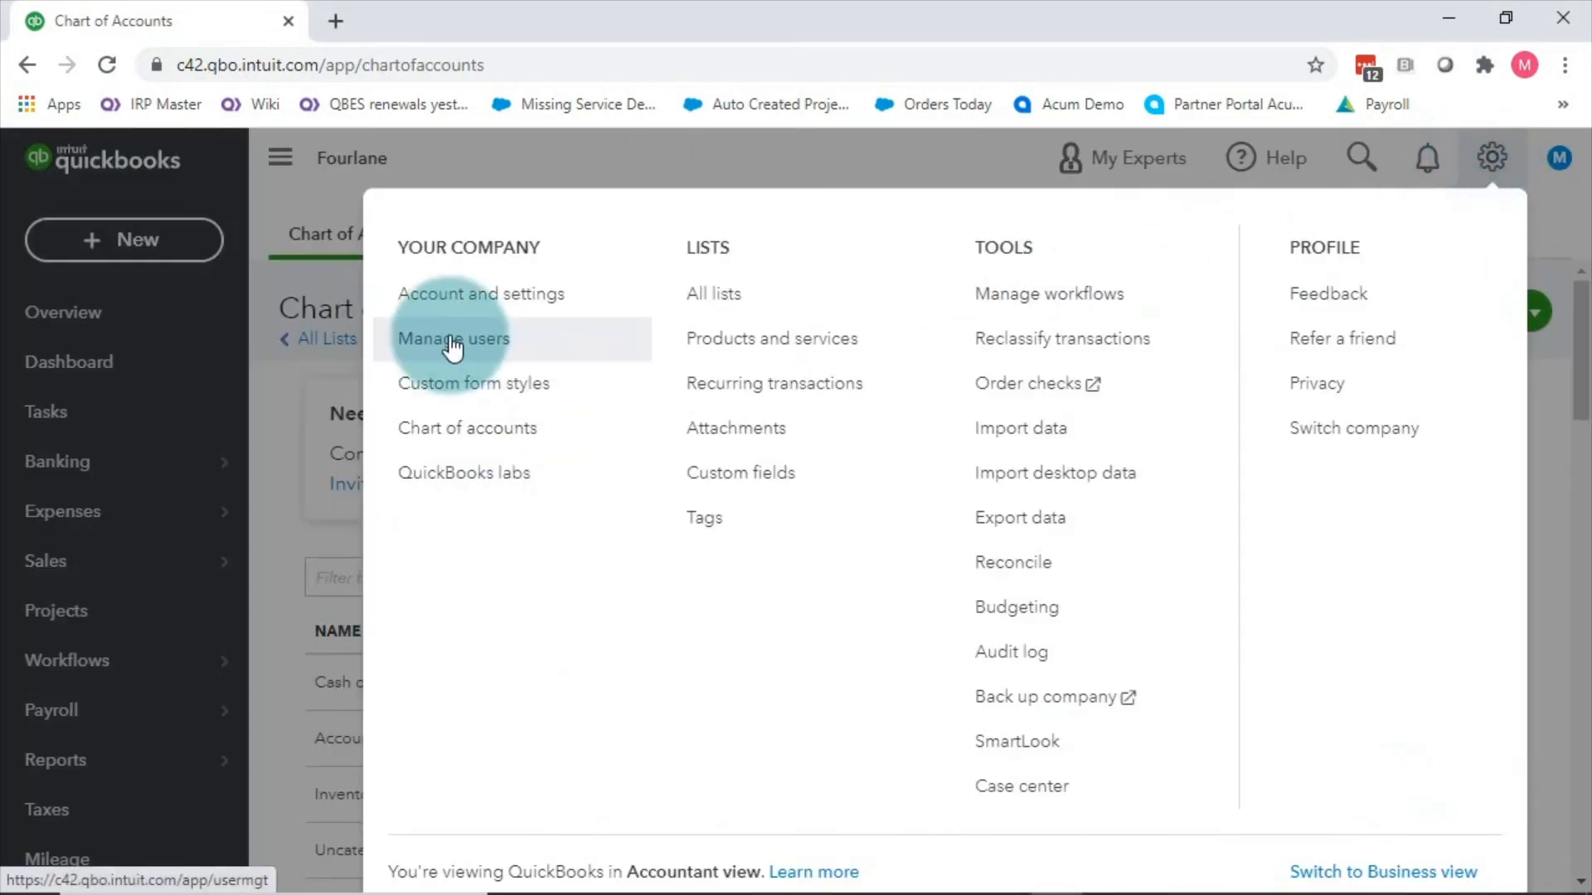
{"action": "left_click", "coordinate": [468, 309]}
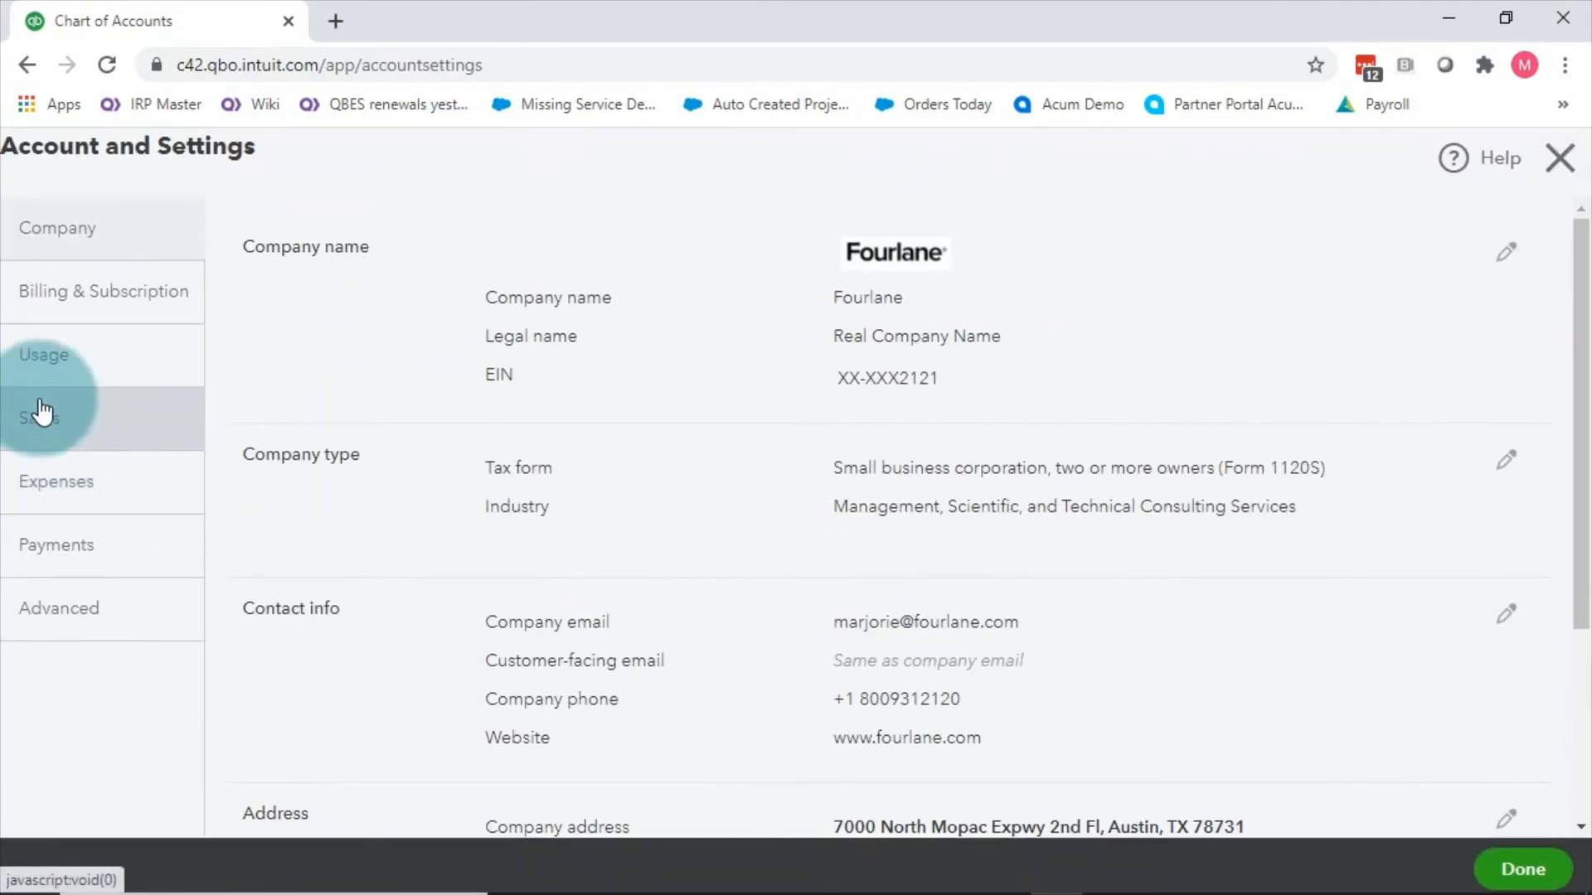
{"action": "left_click", "coordinate": [37, 419]}
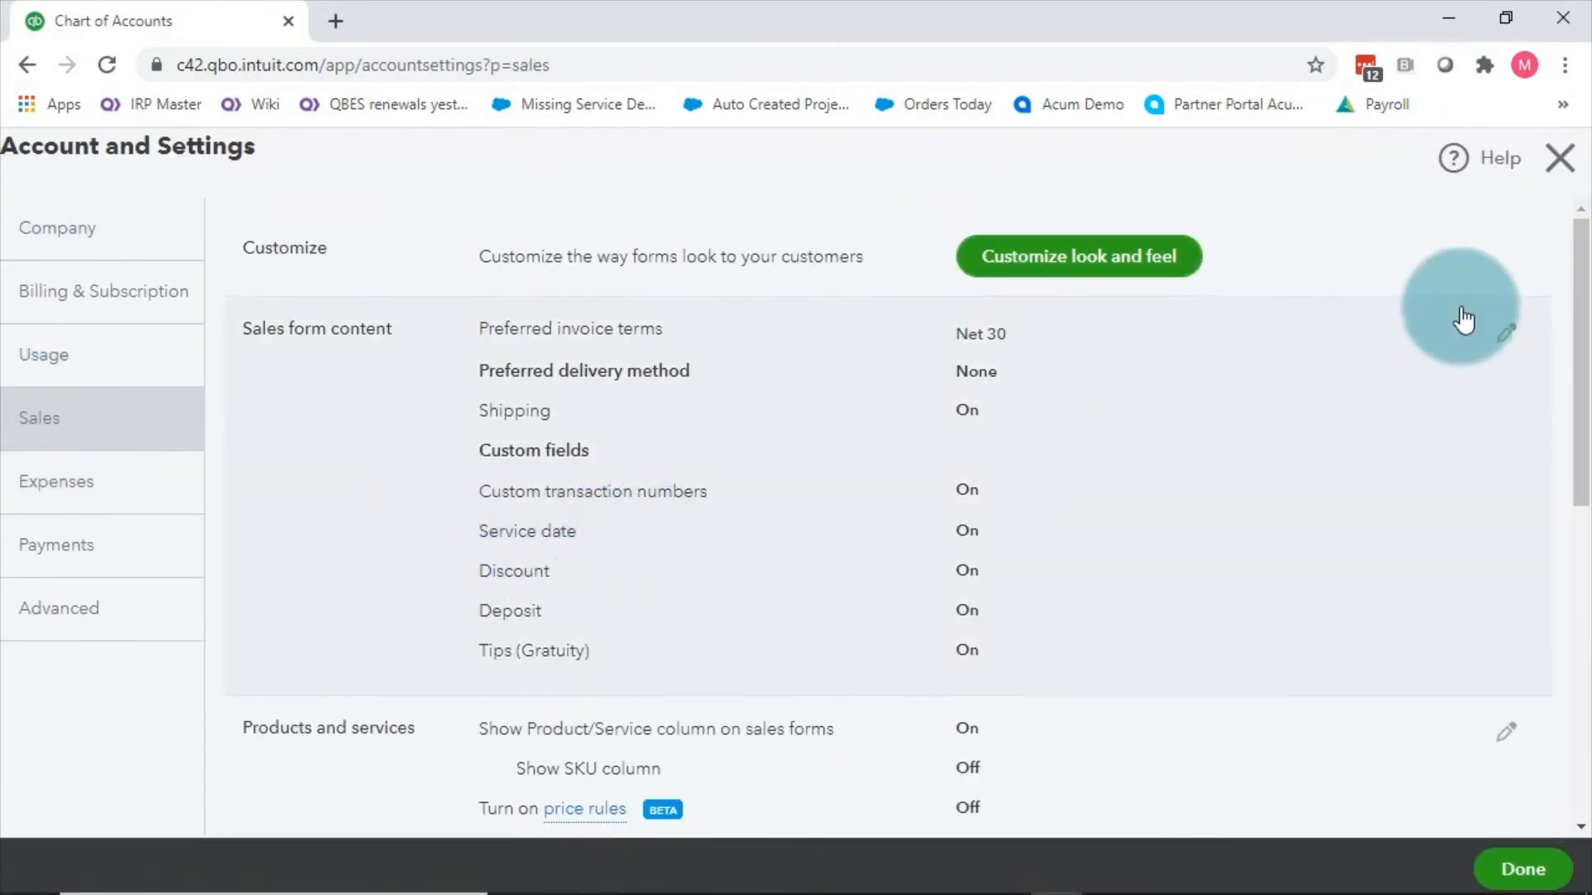
{"action": "left_click", "coordinate": [1556, 161]}
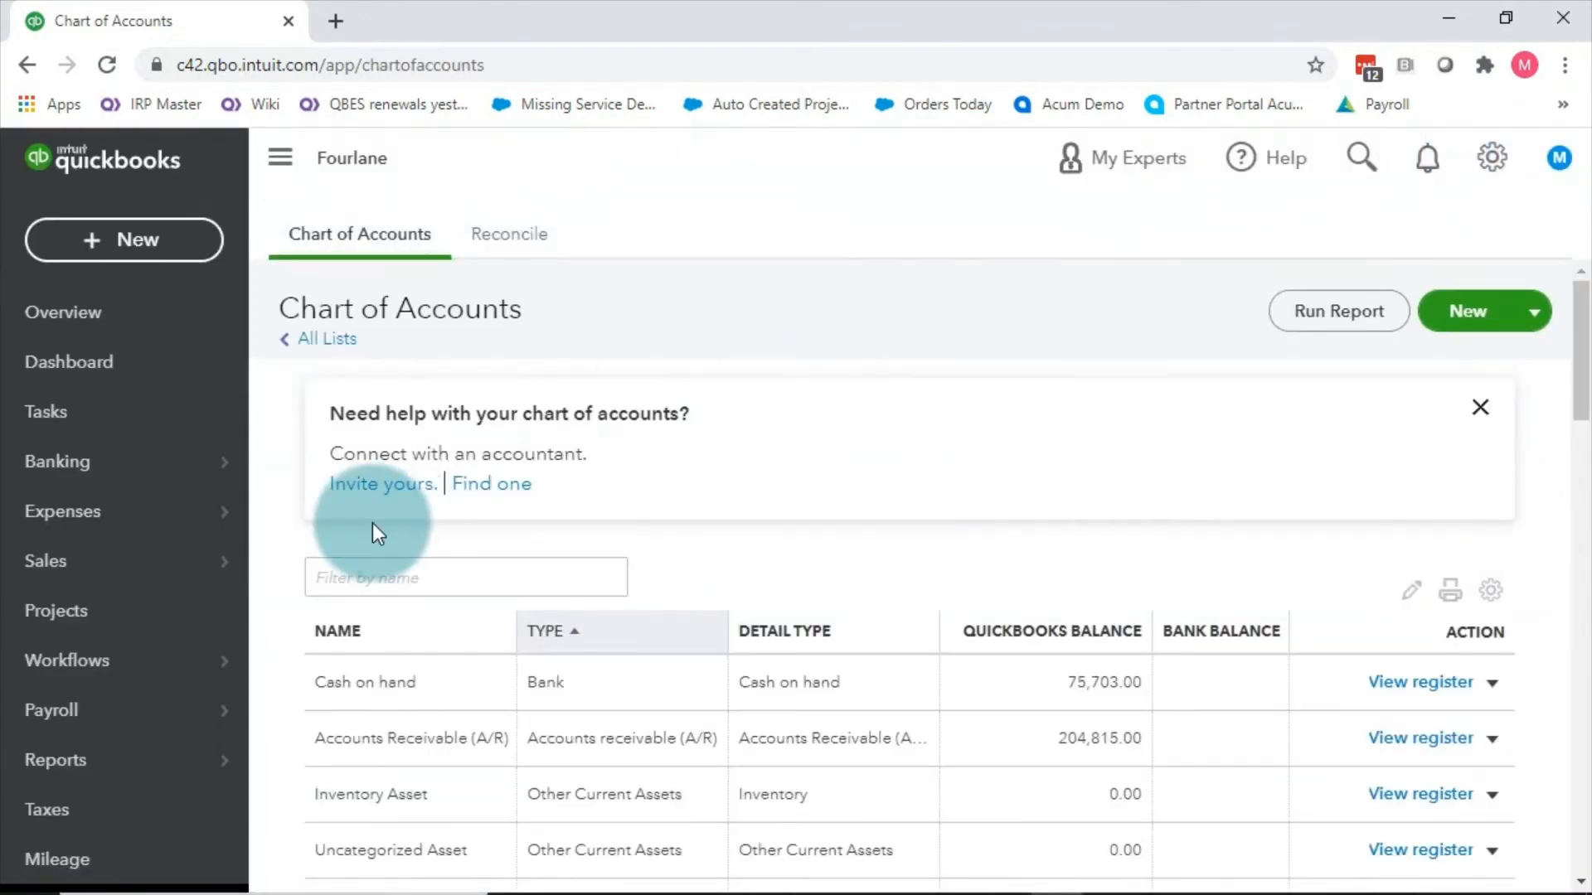
Step: Find the Customer Balance Detail report with a 'det' search and open it
{"action": "left_click", "coordinate": [29, 771]}
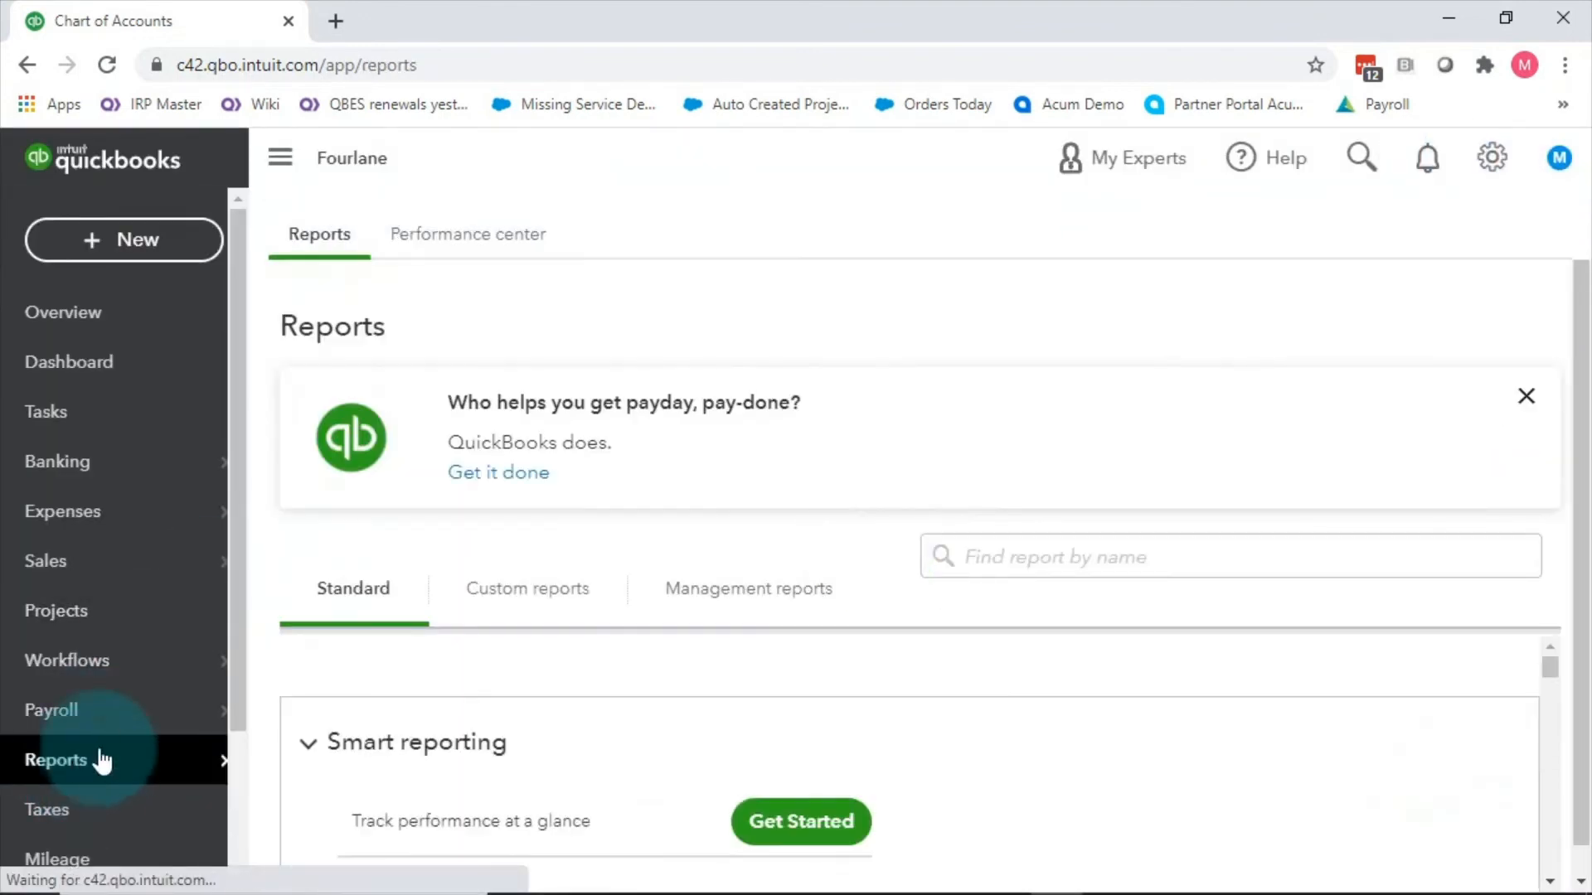
{"action": "left_click", "coordinate": [934, 567]}
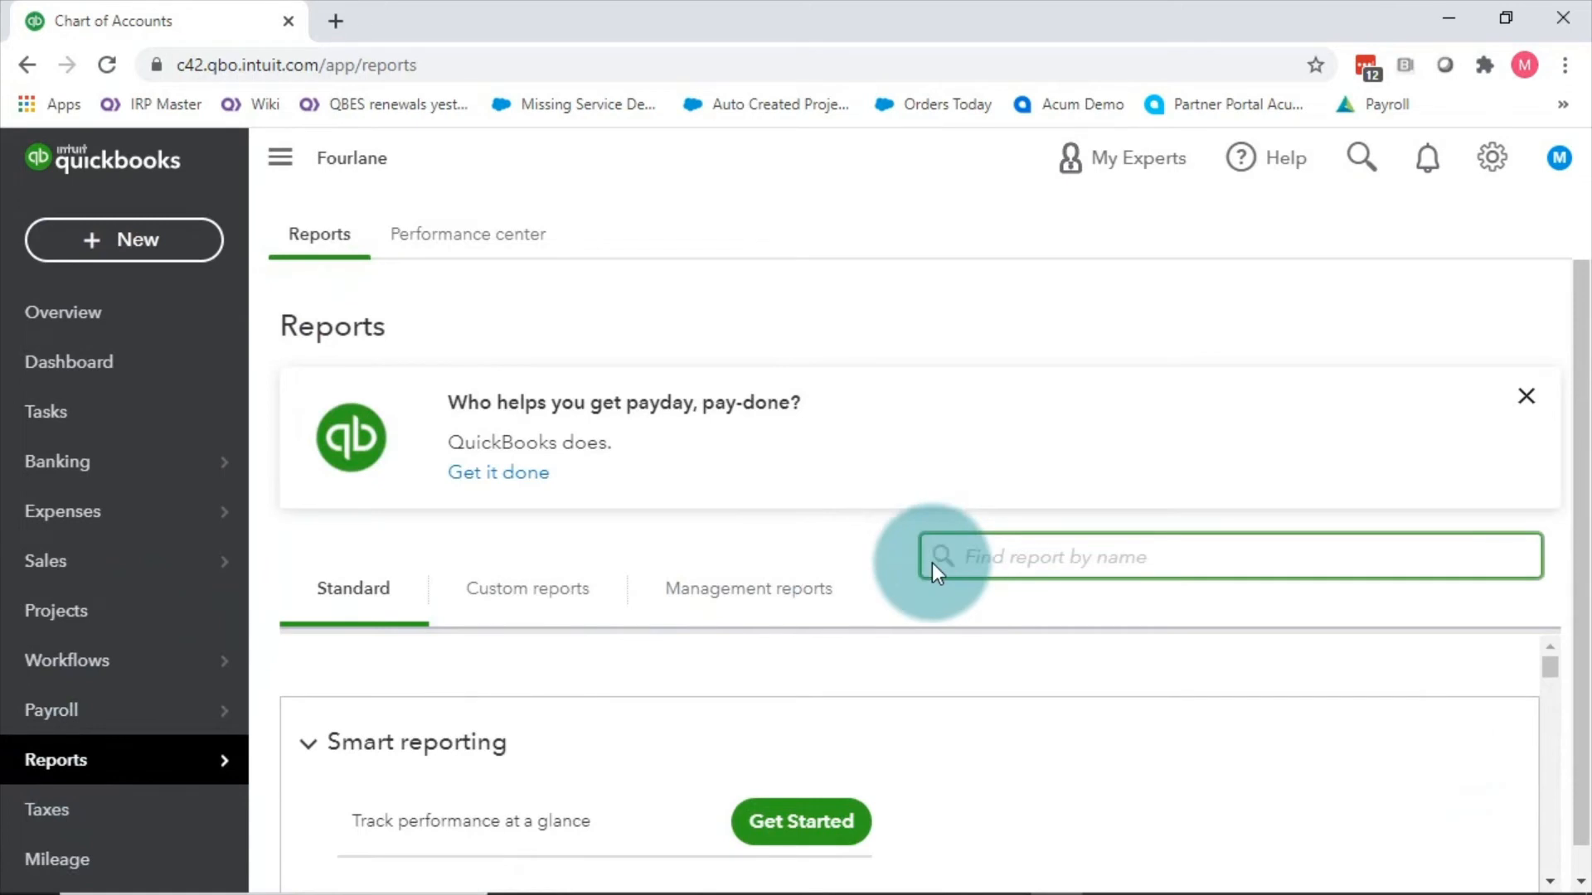
{"action": "type", "text": "det"}
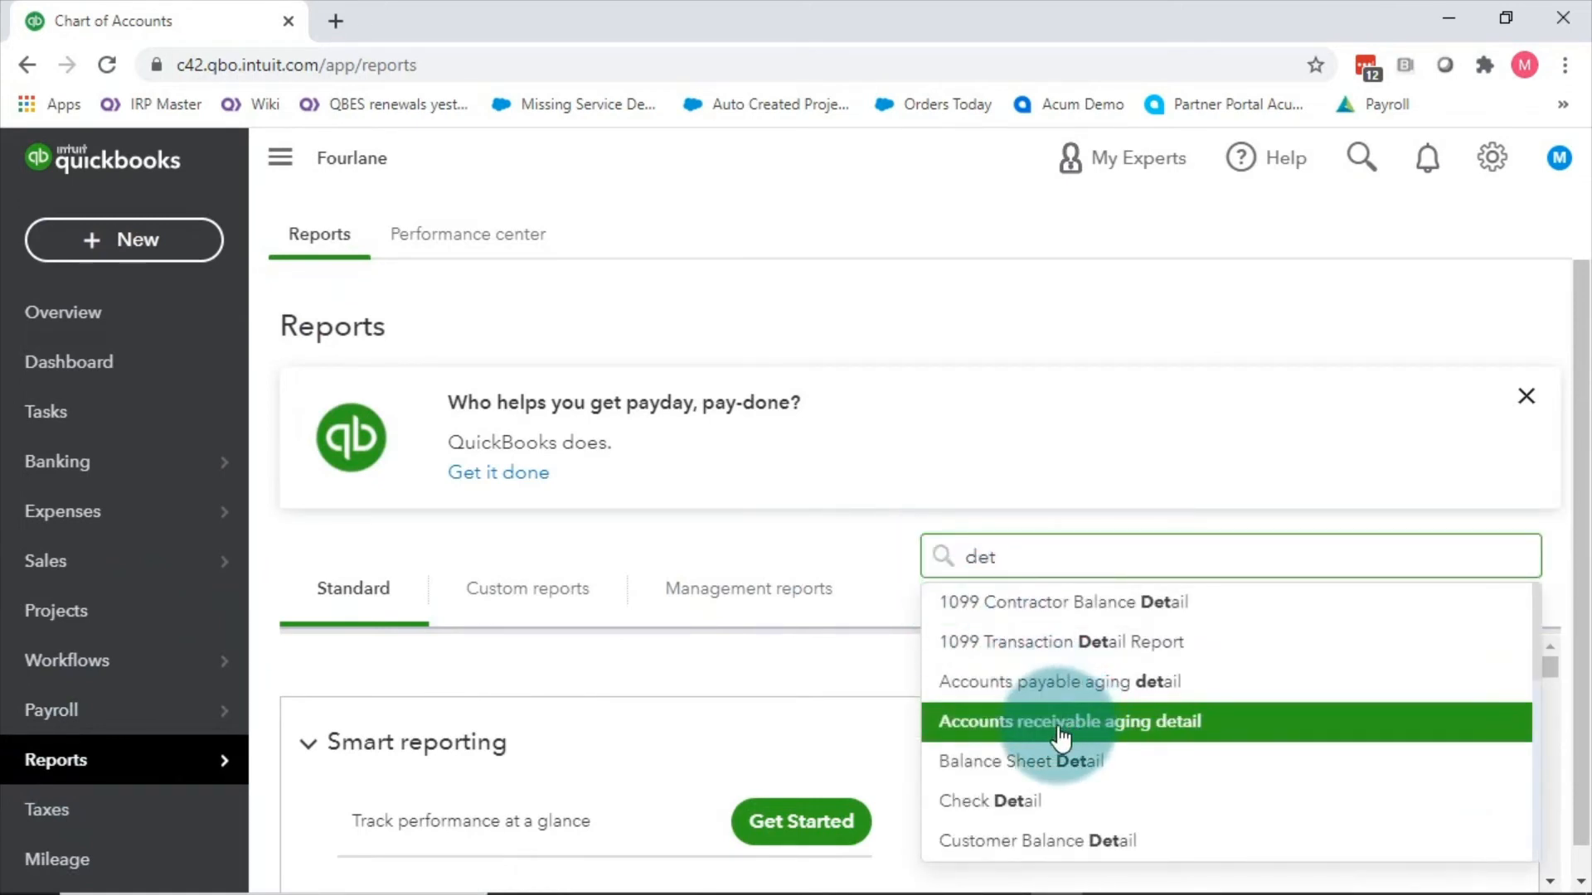
{"action": "left_click", "coordinate": [1068, 842]}
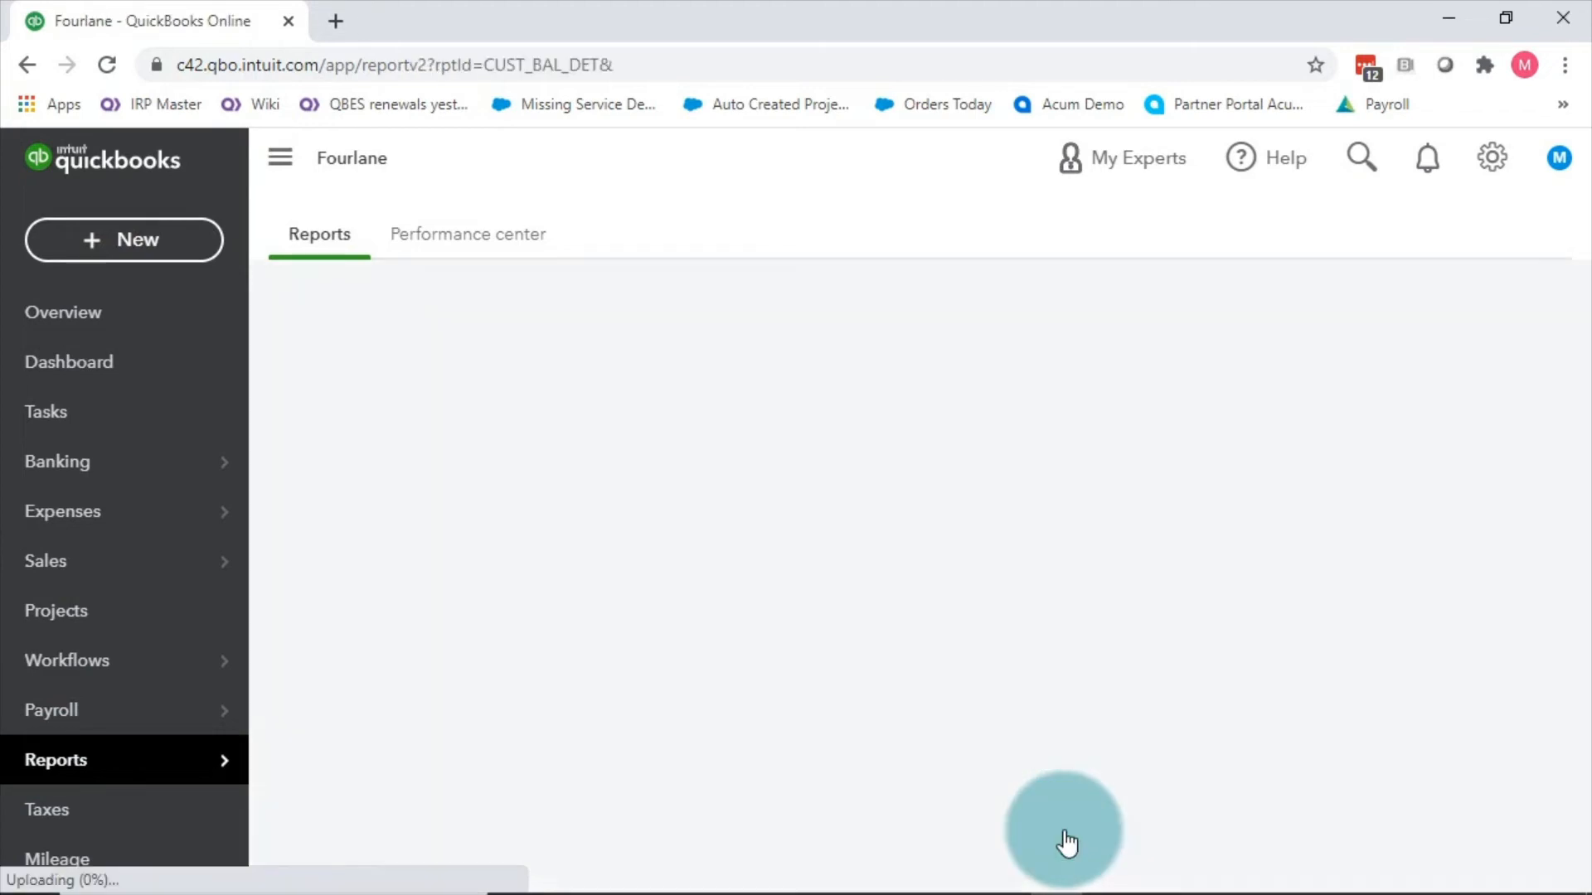
{"action": "scroll", "coordinate": [730, 471], "scroll_direction": "up", "scroll_amount": 2}
{"action": "scroll", "coordinate": [730, 471], "scroll_direction": "up", "scroll_amount": 1}
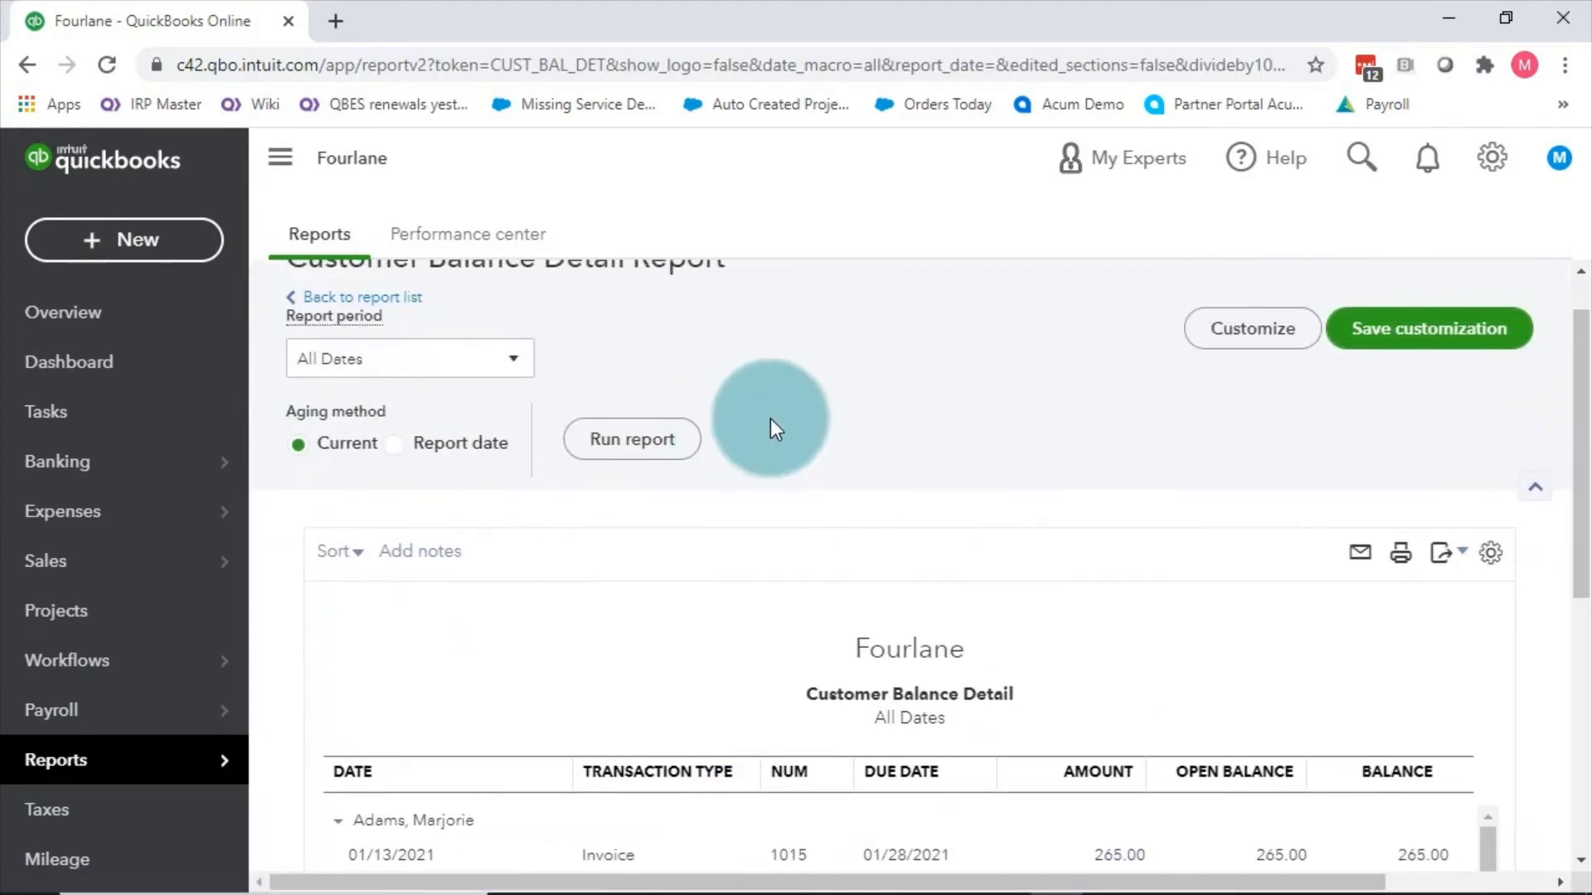
Step: Review the report's column and filter customization options, closing without changes
{"action": "left_click", "coordinate": [1230, 323]}
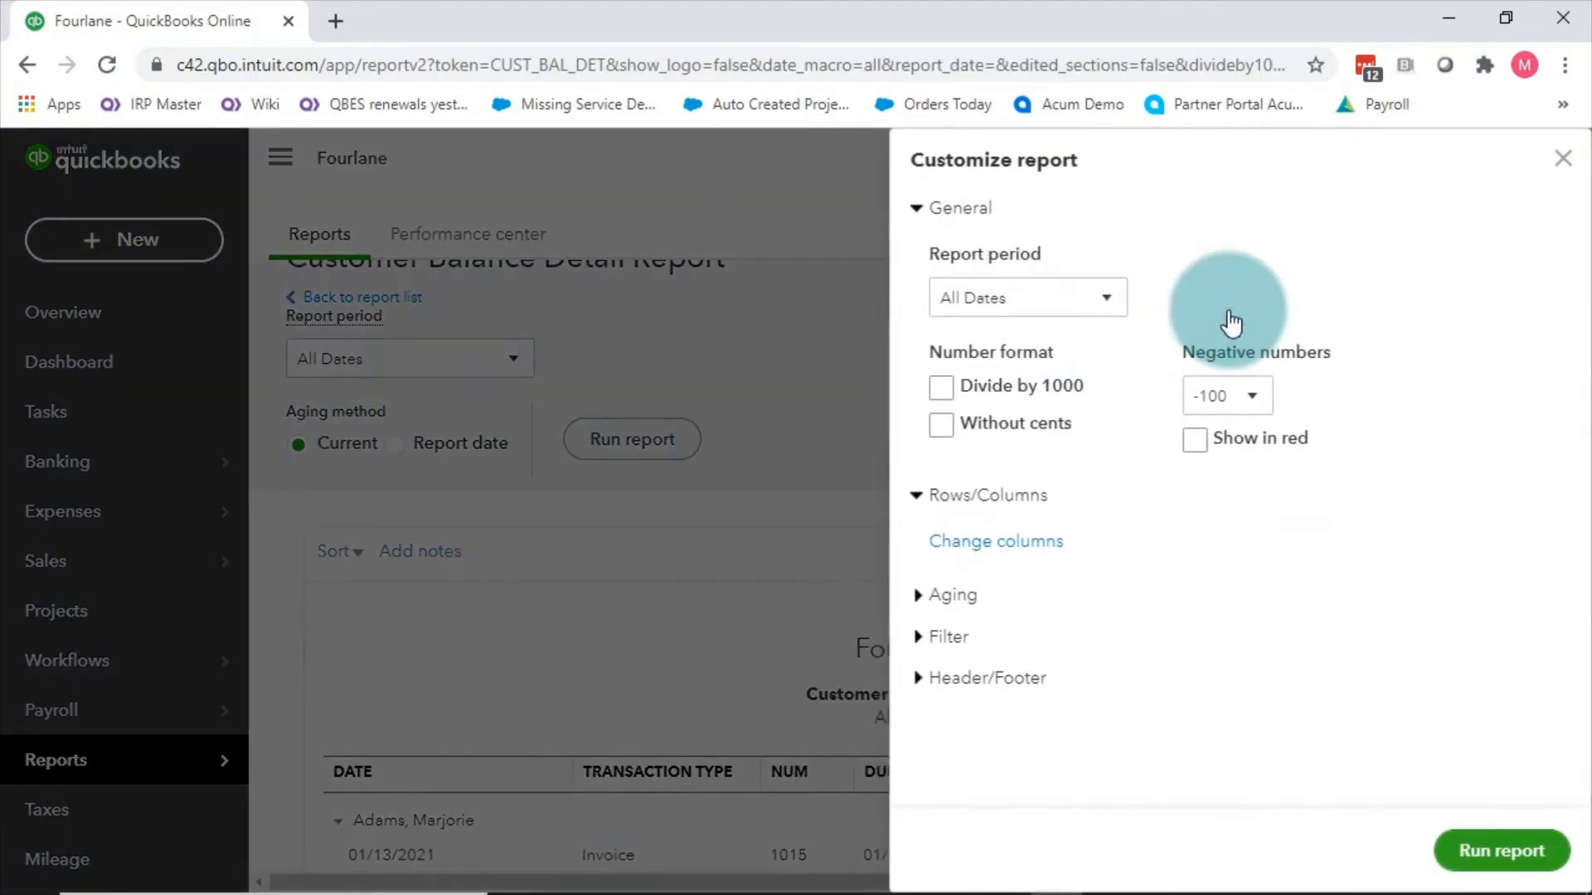
{"action": "left_click", "coordinate": [962, 545]}
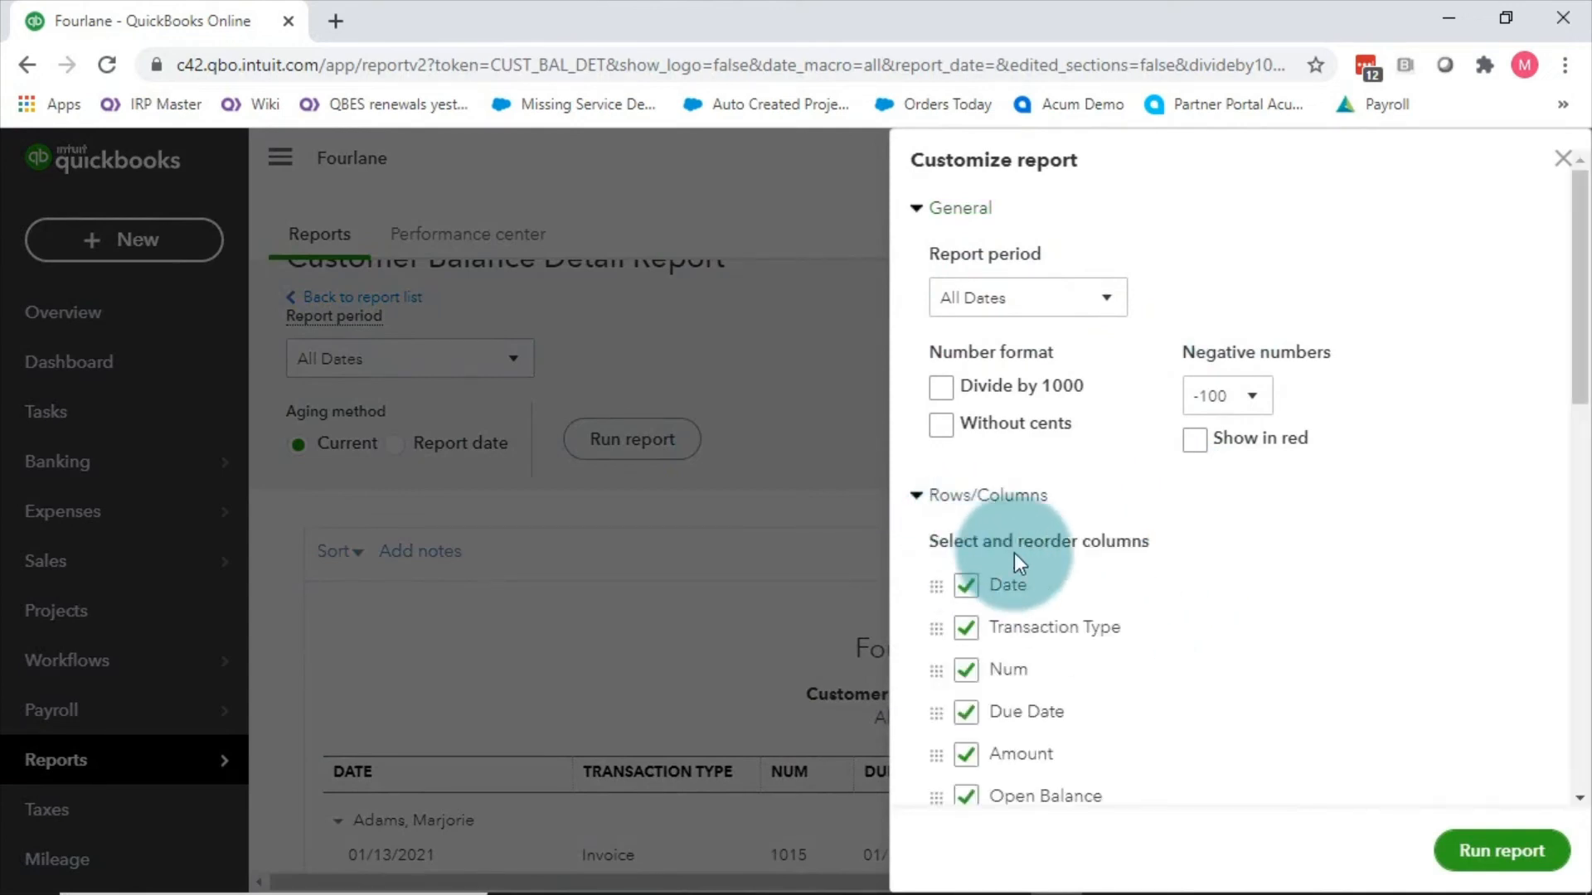
{"action": "scroll", "coordinate": [1018, 553], "scroll_direction": "down", "scroll_amount": 3}
{"action": "scroll", "coordinate": [1051, 479], "scroll_direction": "down", "scroll_amount": 5}
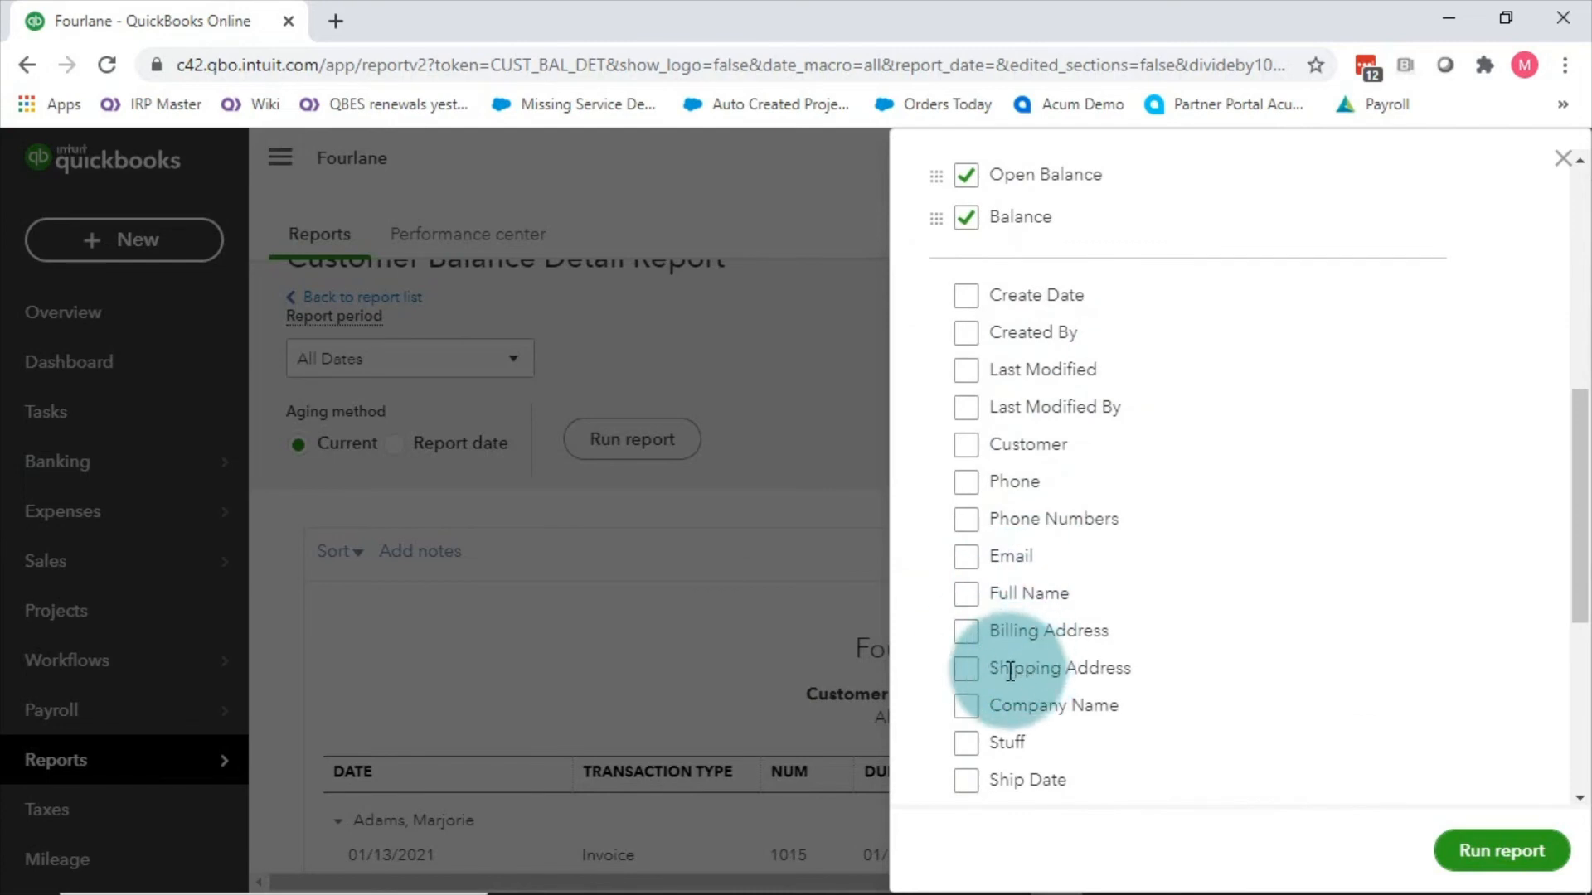
{"action": "scroll", "coordinate": [1015, 663], "scroll_direction": "down", "scroll_amount": 3}
{"action": "left_click", "coordinate": [977, 567]}
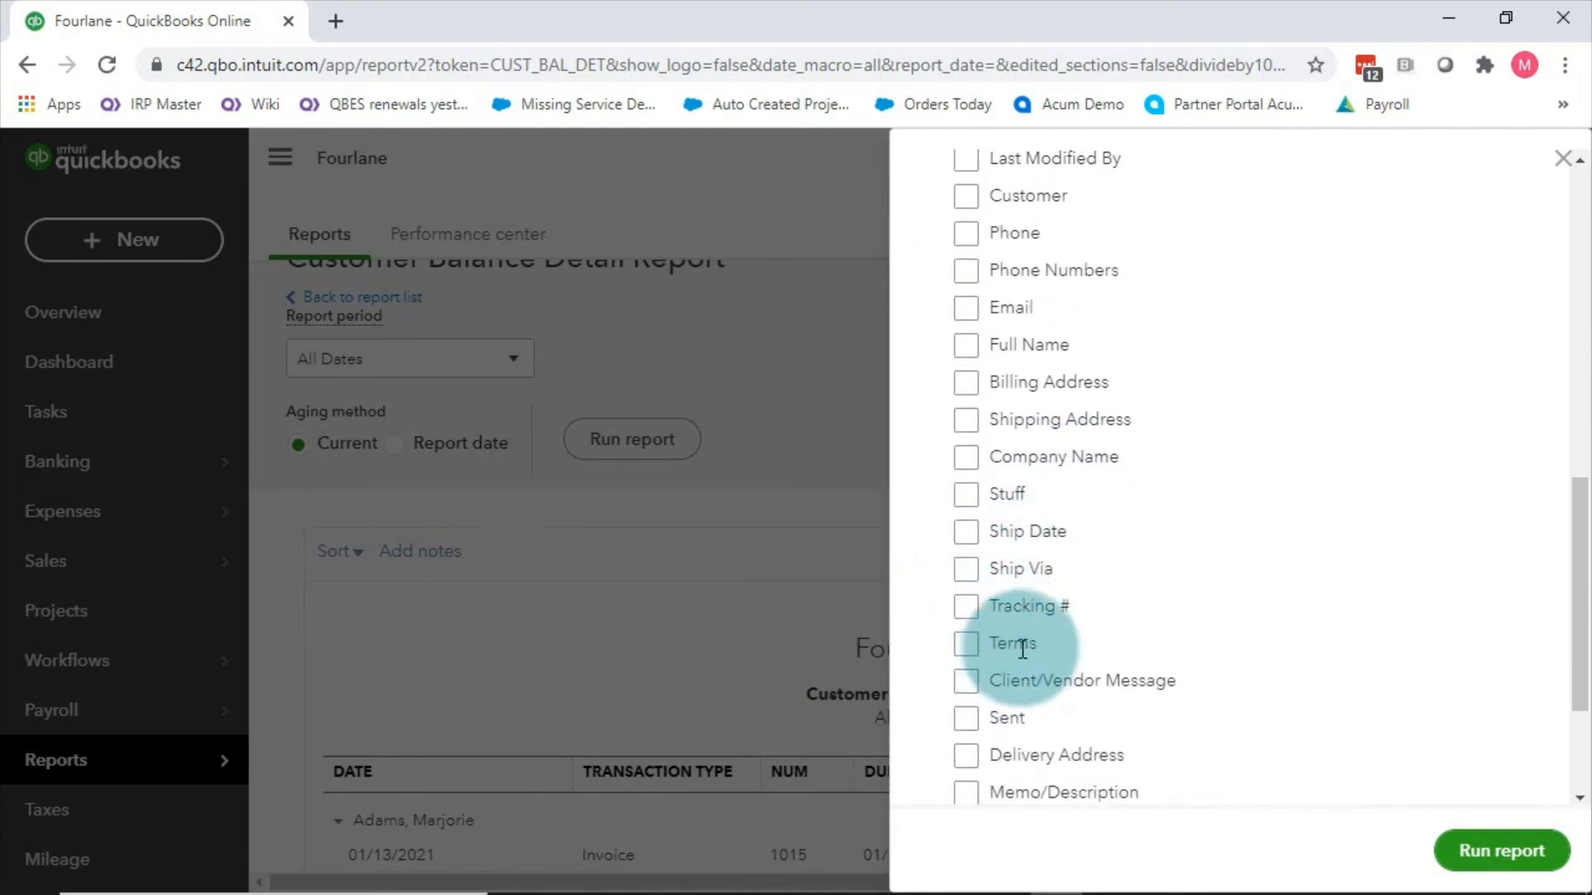
{"action": "scroll", "coordinate": [1030, 675], "scroll_direction": "down", "scroll_amount": 2}
{"action": "scroll", "coordinate": [1102, 684], "scroll_direction": "down", "scroll_amount": 2}
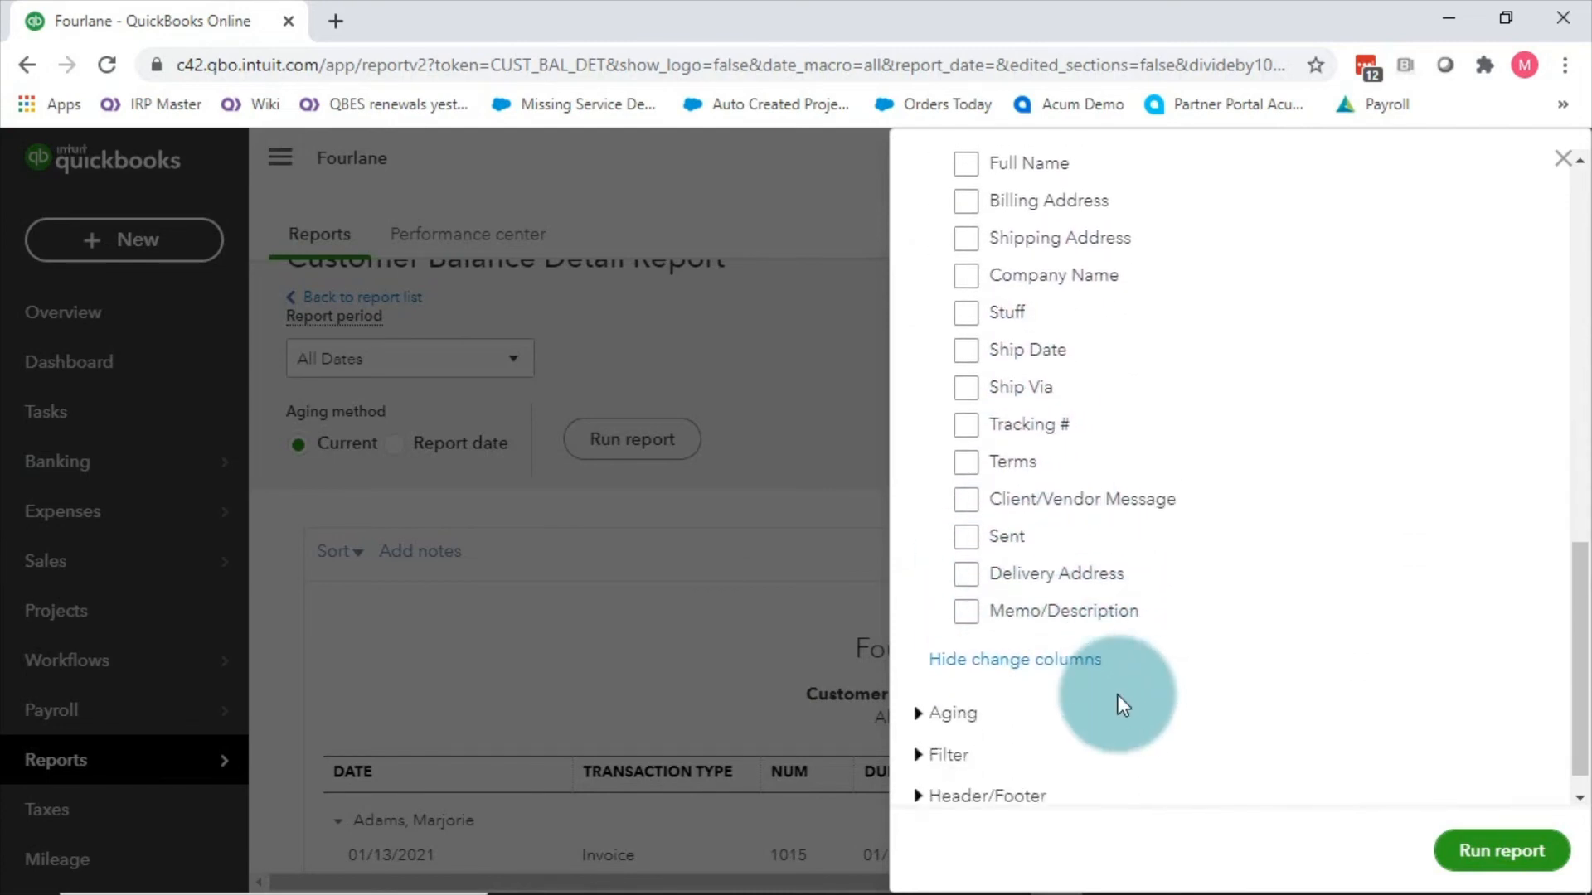
{"action": "left_click", "coordinate": [945, 720]}
{"action": "scroll", "coordinate": [1132, 590], "scroll_direction": "down", "scroll_amount": 4}
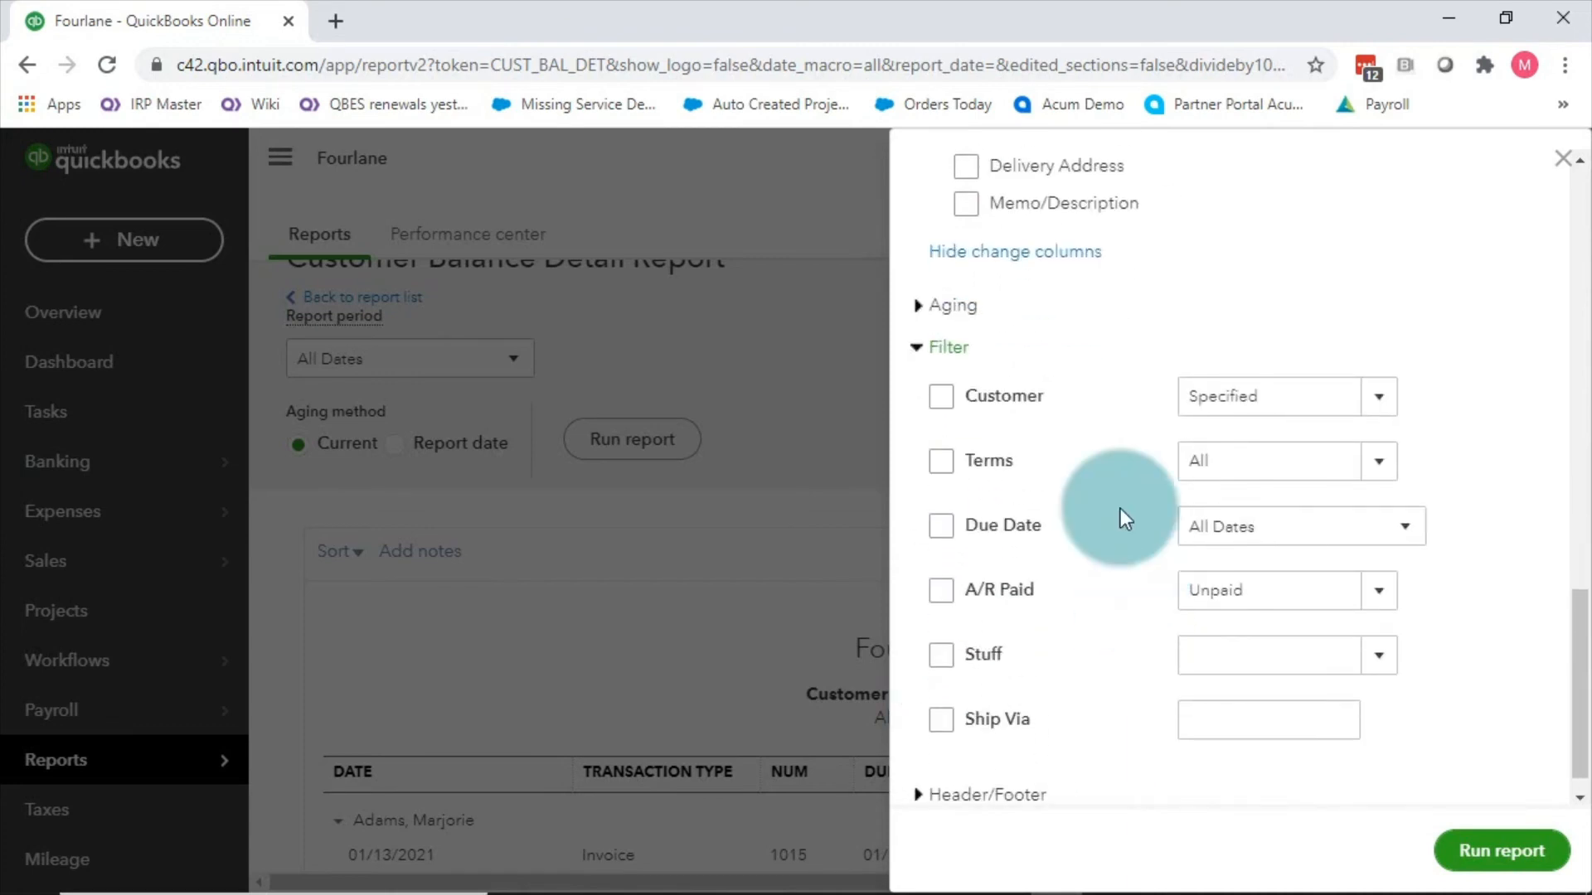
{"action": "scroll", "coordinate": [1063, 630], "scroll_direction": "down", "scroll_amount": 1}
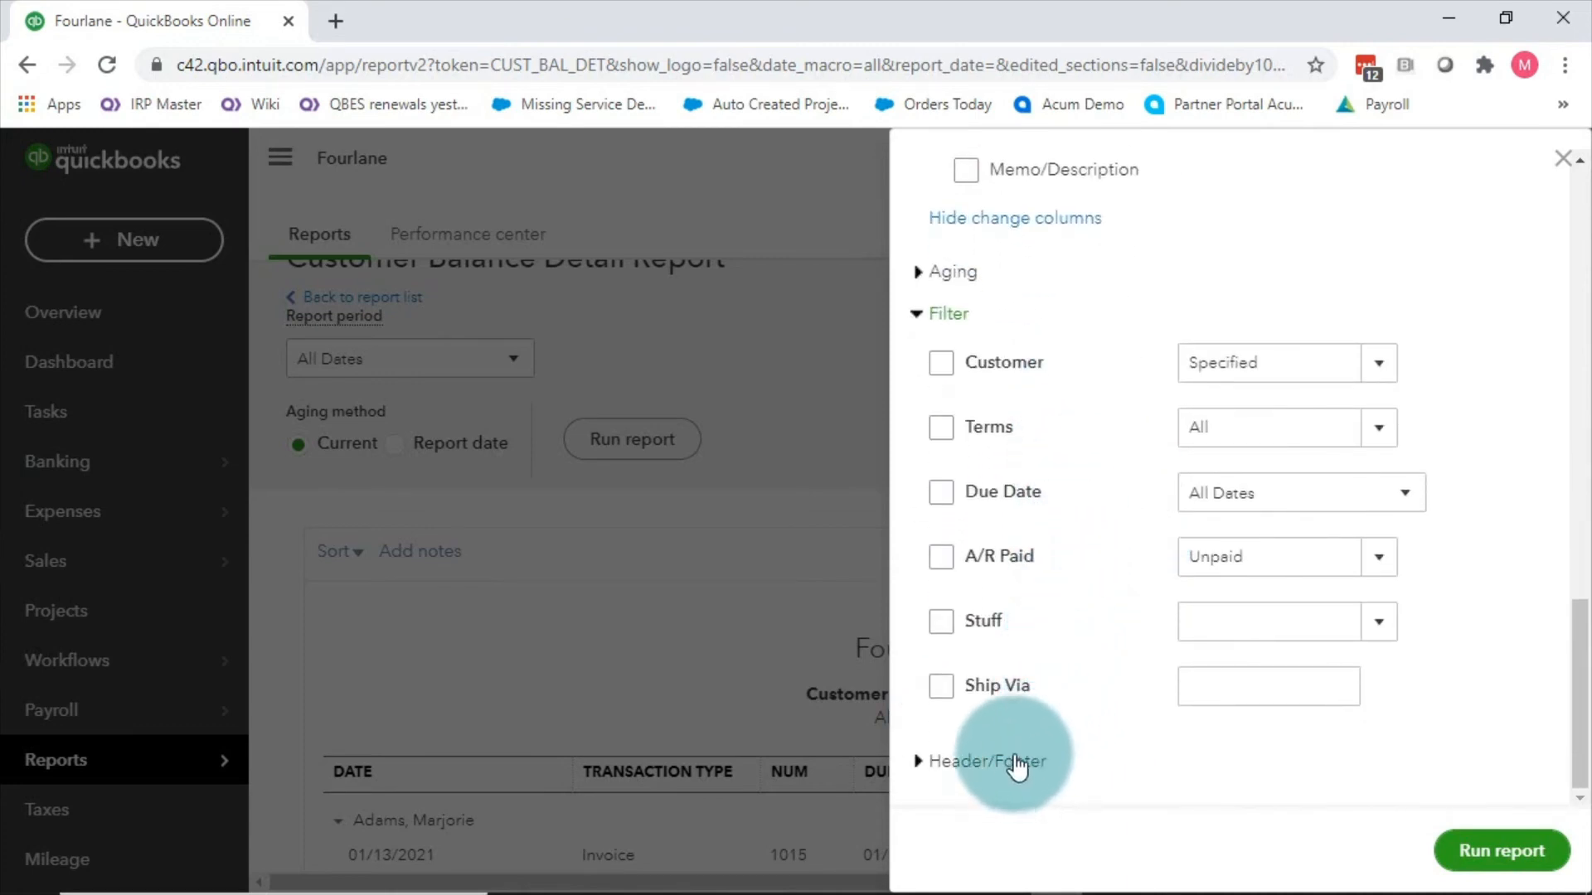
{"action": "left_click", "coordinate": [1562, 157]}
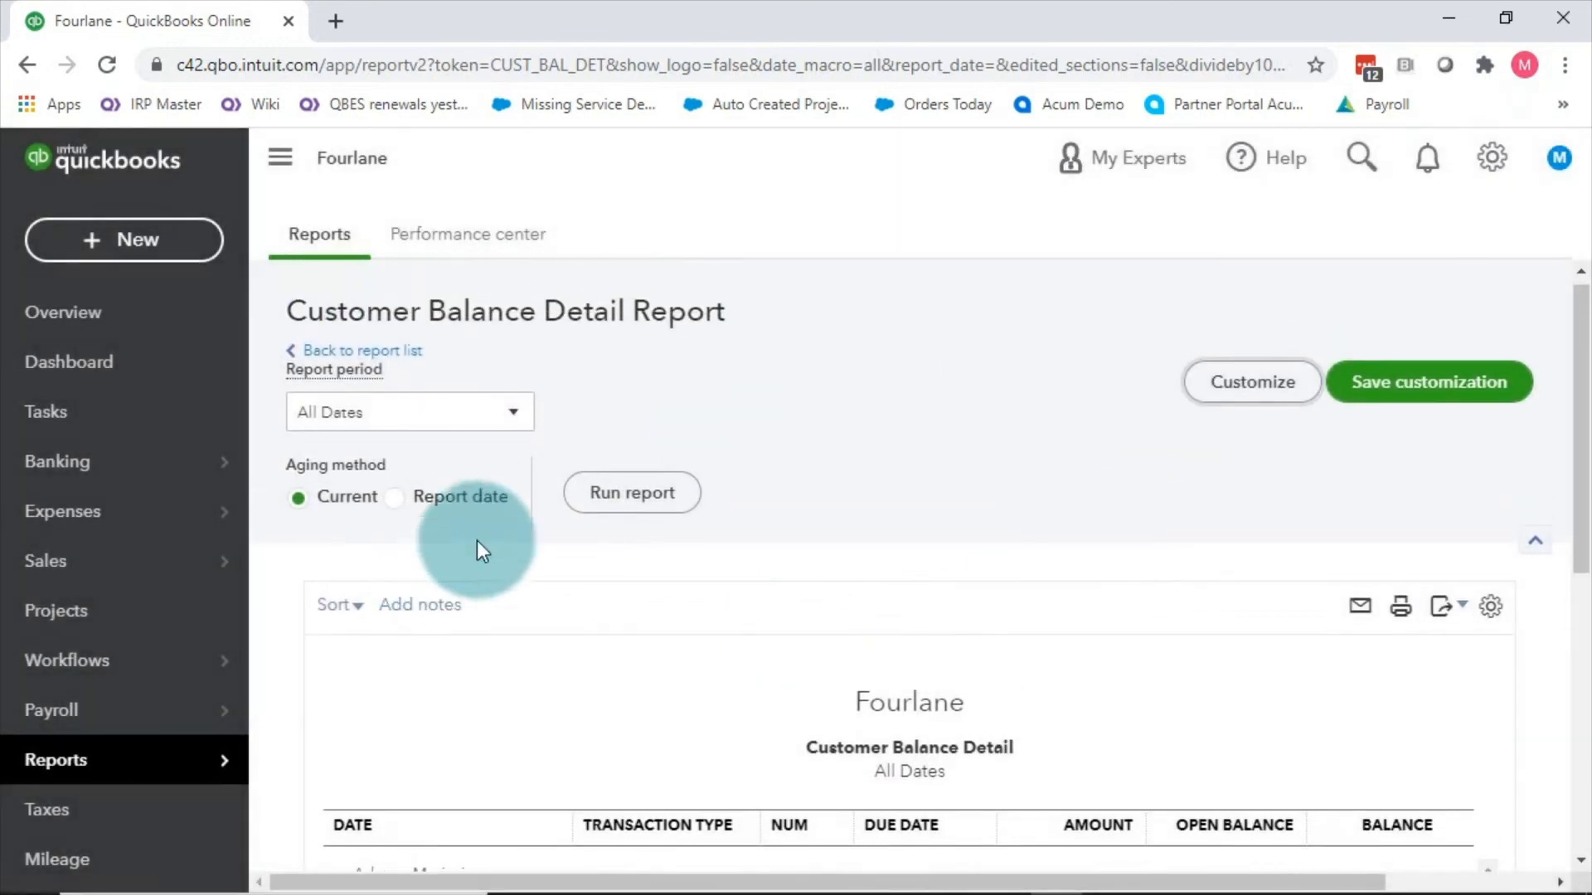
Step: Search reports for 'tr' and open Transaction Detail by Account
{"action": "left_click", "coordinate": [50, 759]}
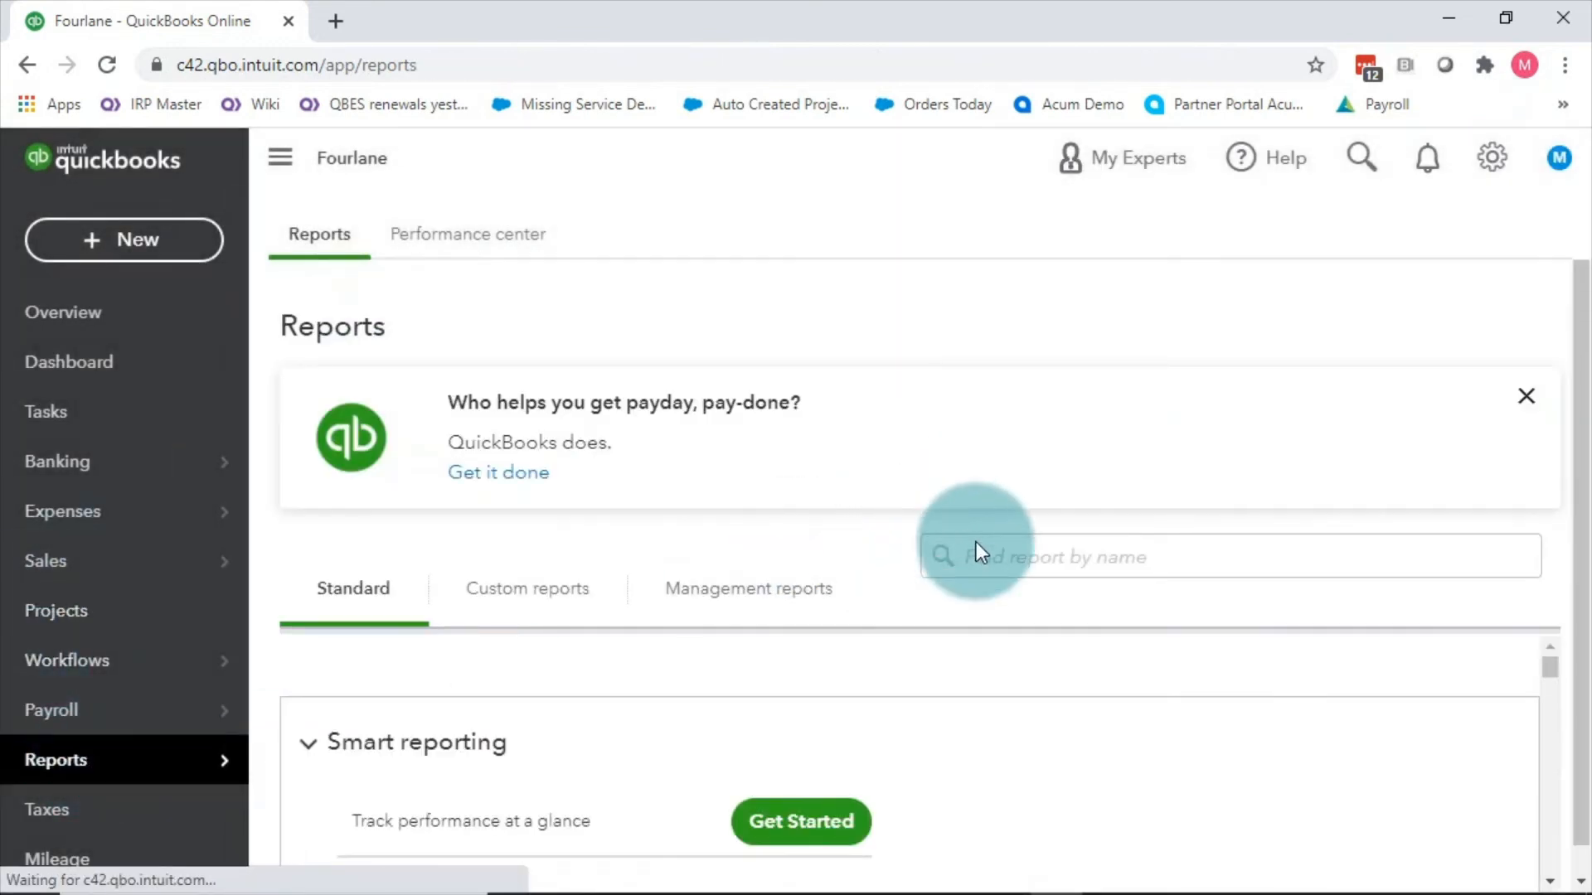
{"action": "left_click", "coordinate": [1024, 554]}
{"action": "type", "text": "tra"}
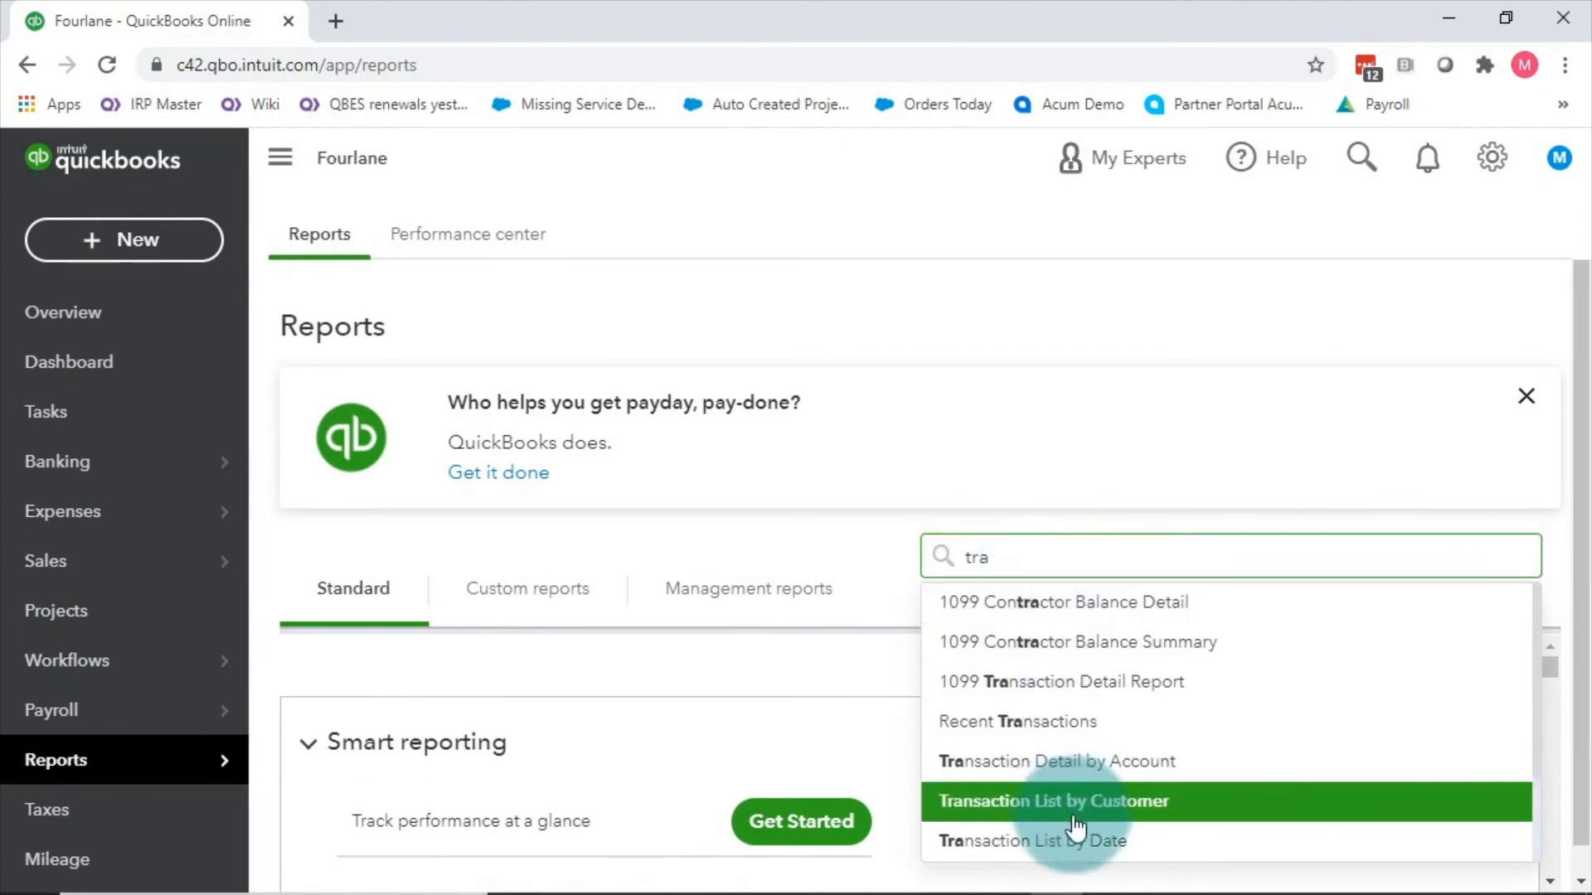
{"action": "left_click", "coordinate": [1093, 772]}
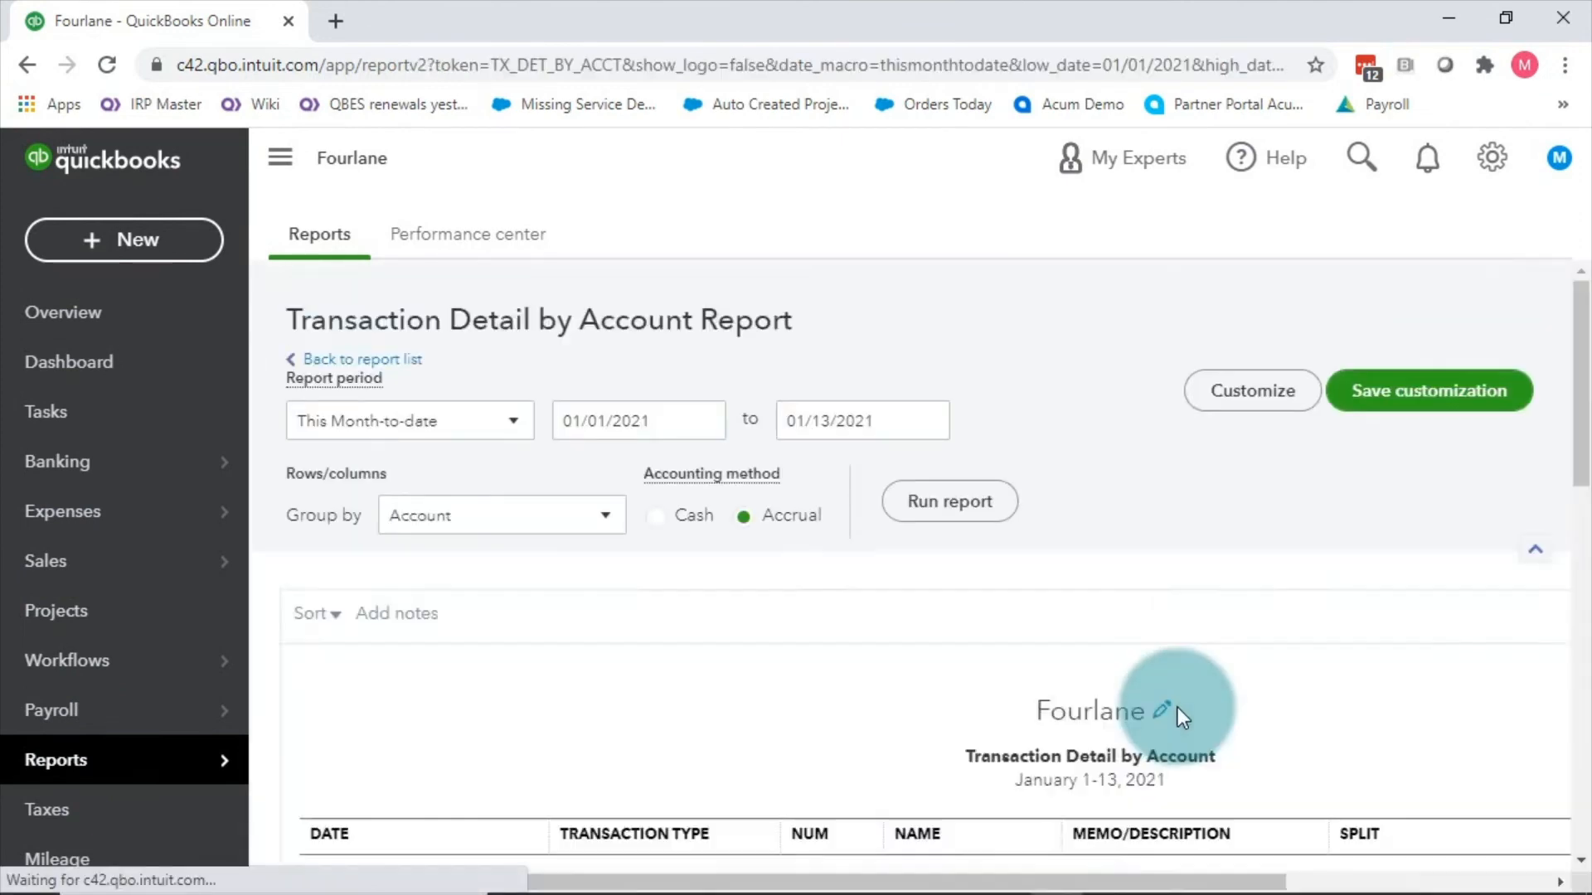
{"action": "scroll", "coordinate": [1002, 494], "scroll_direction": "down", "scroll_amount": 4}
{"action": "scroll", "coordinate": [902, 444], "scroll_direction": "up", "scroll_amount": 3}
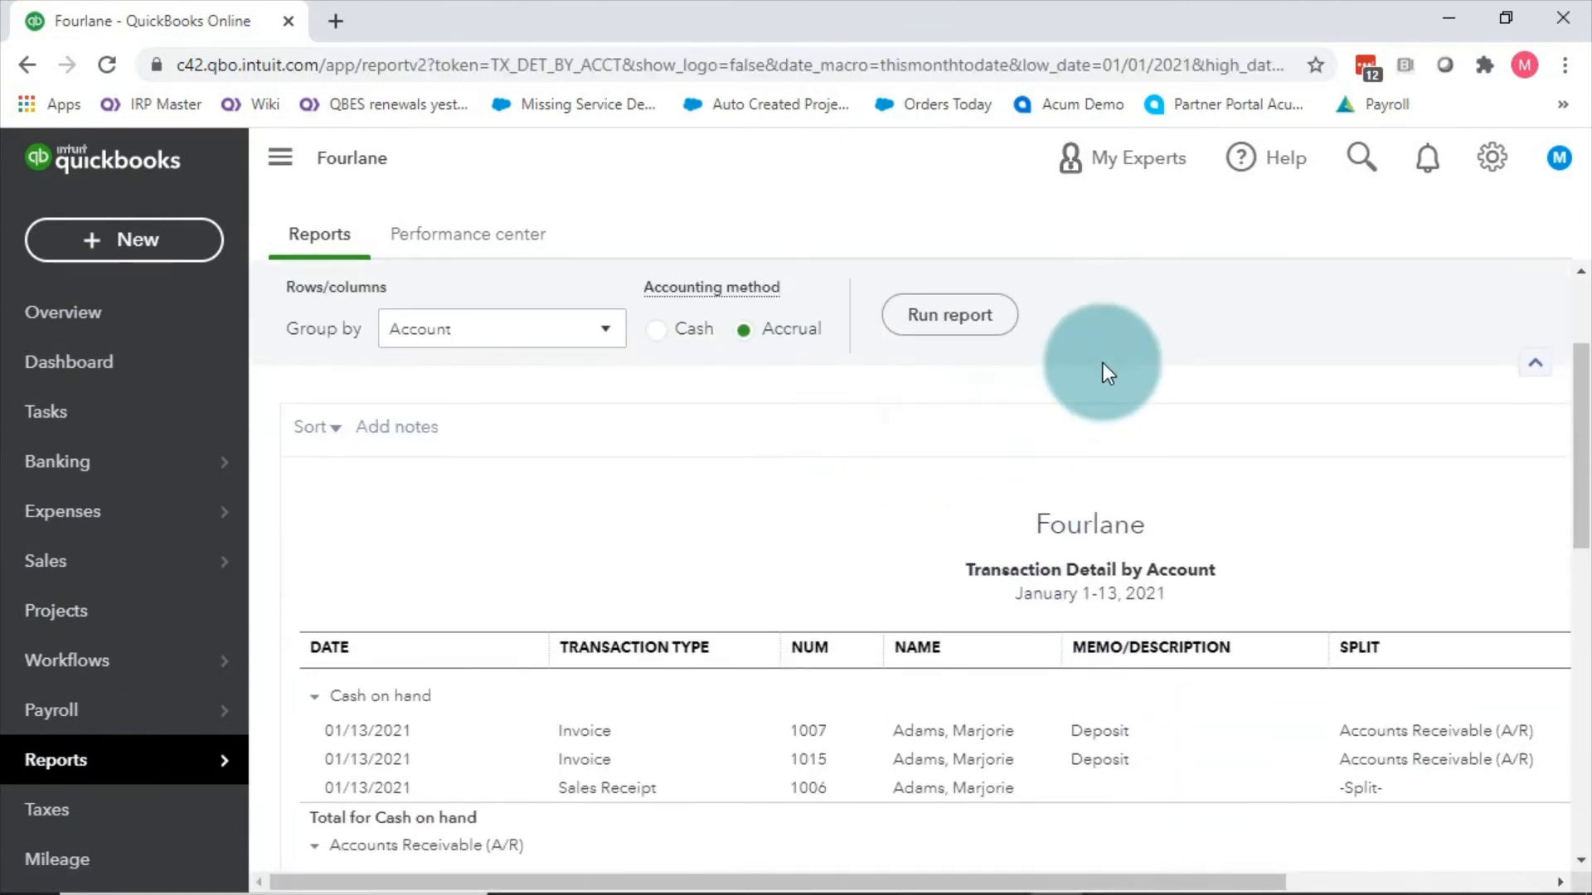
Step: Review the report's filter and column customization options, closing without changes
{"action": "left_click", "coordinate": [1253, 329]}
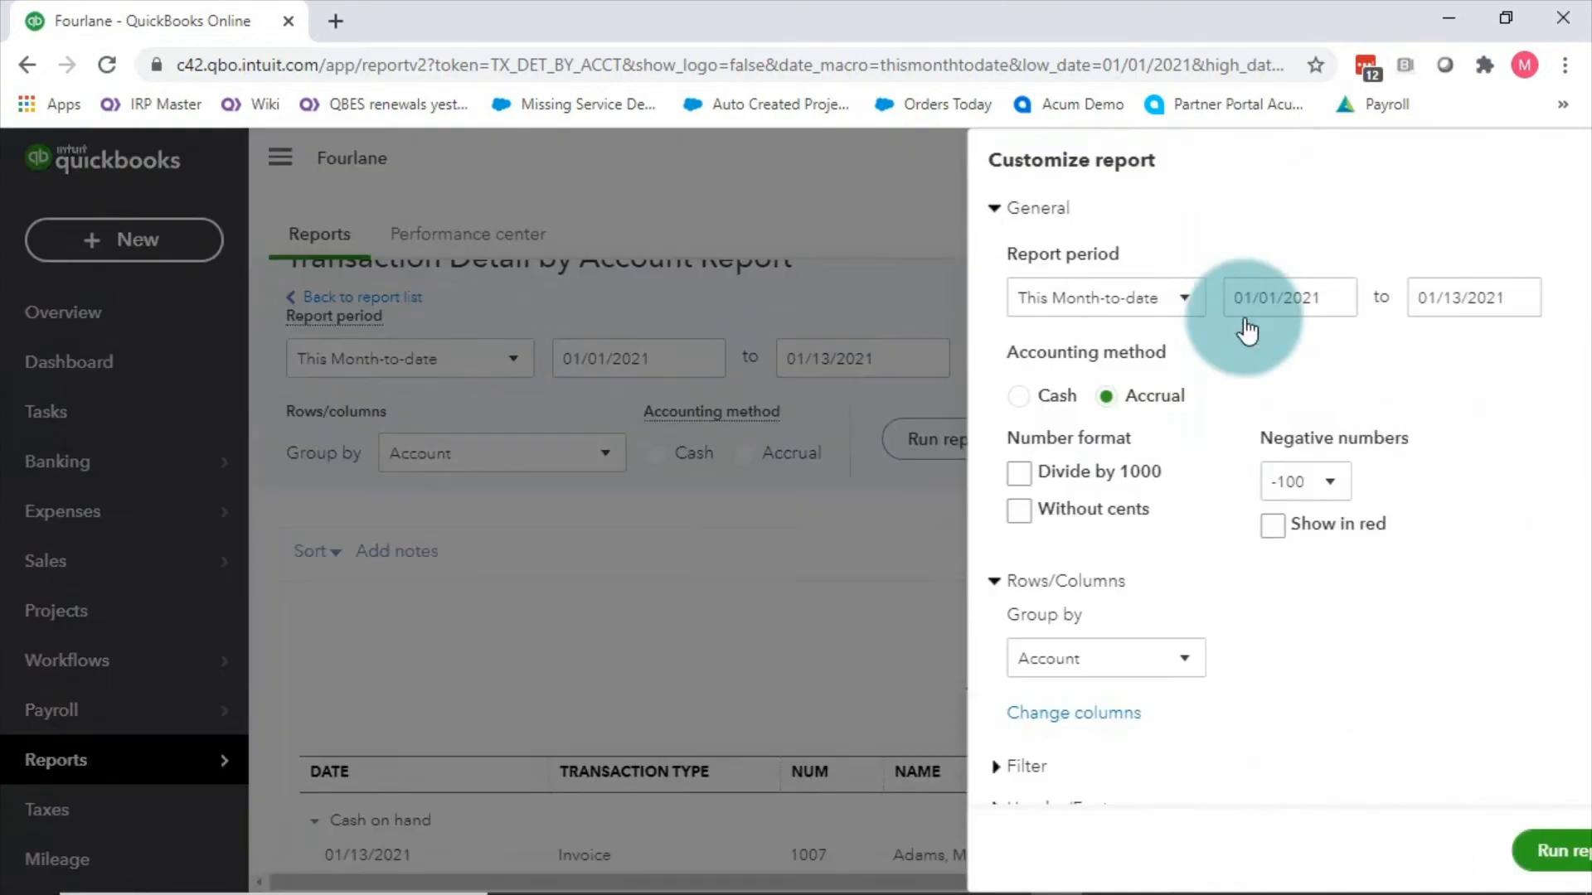
{"action": "scroll", "coordinate": [1161, 622], "scroll_direction": "down", "scroll_amount": 1}
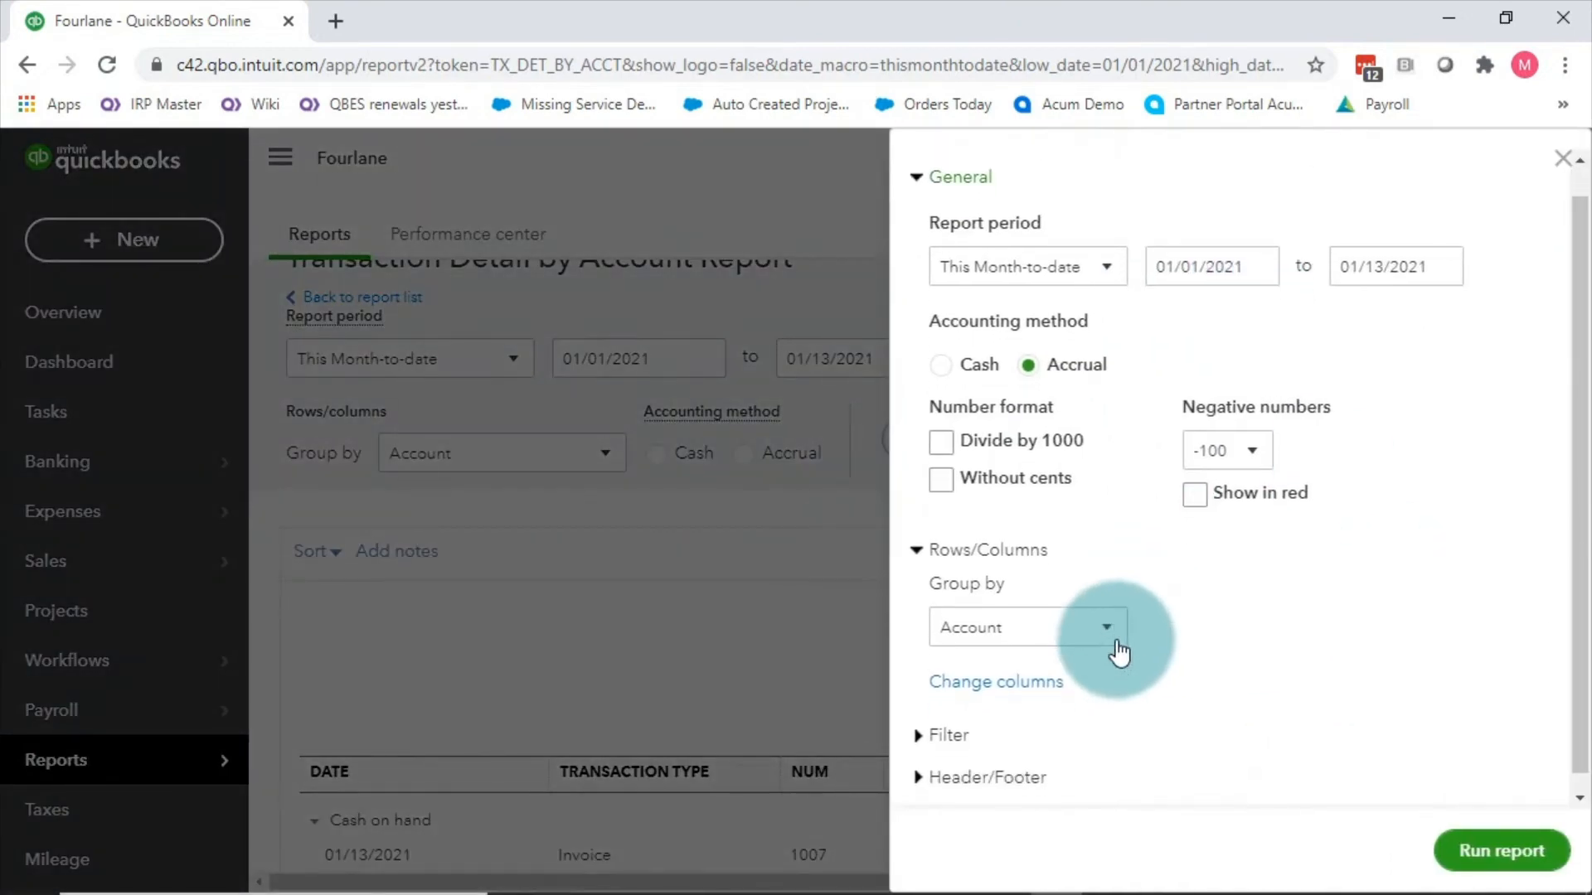
{"action": "left_click", "coordinate": [954, 721]}
{"action": "left_click", "coordinate": [964, 668]}
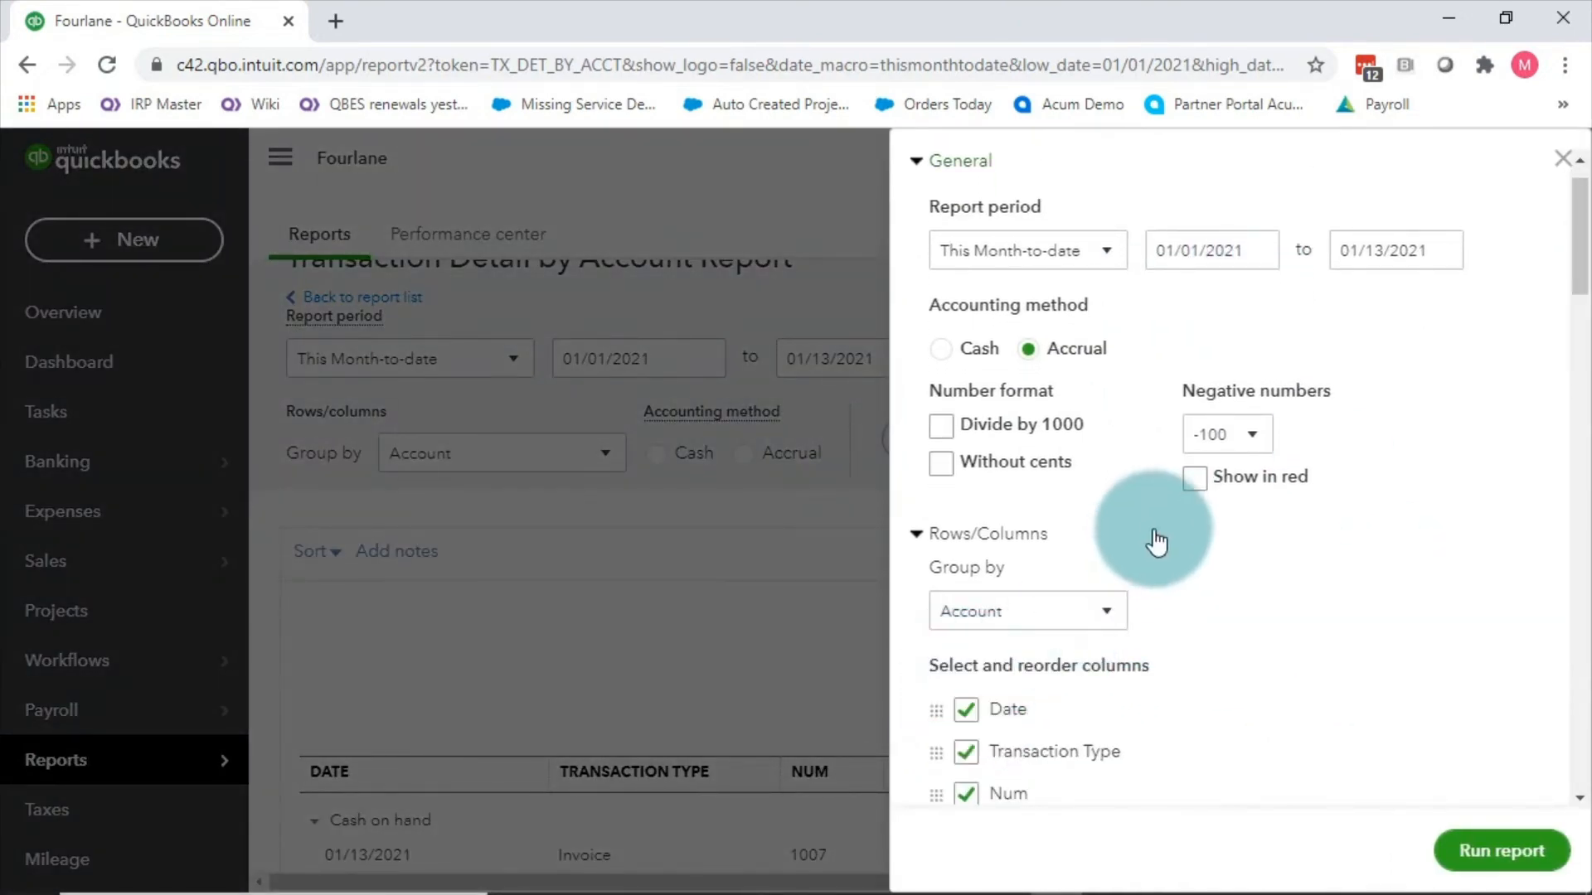
{"action": "scroll", "coordinate": [1155, 533], "scroll_direction": "down", "scroll_amount": 6}
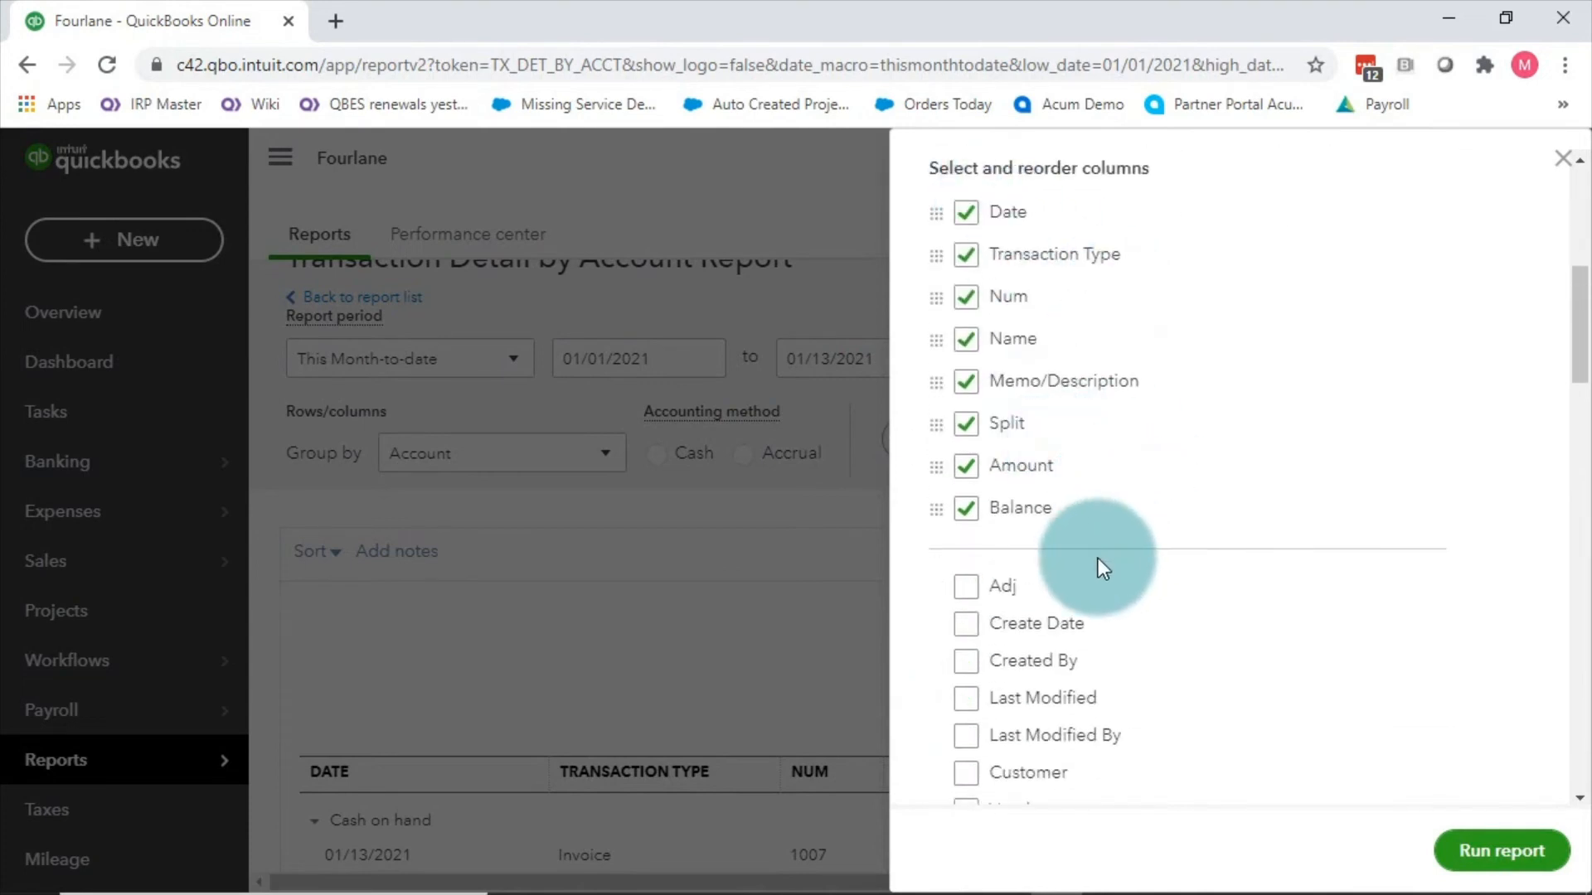
{"action": "scroll", "coordinate": [1097, 561], "scroll_direction": "down", "scroll_amount": 5}
{"action": "scroll", "coordinate": [1099, 564], "scroll_direction": "down", "scroll_amount": 2}
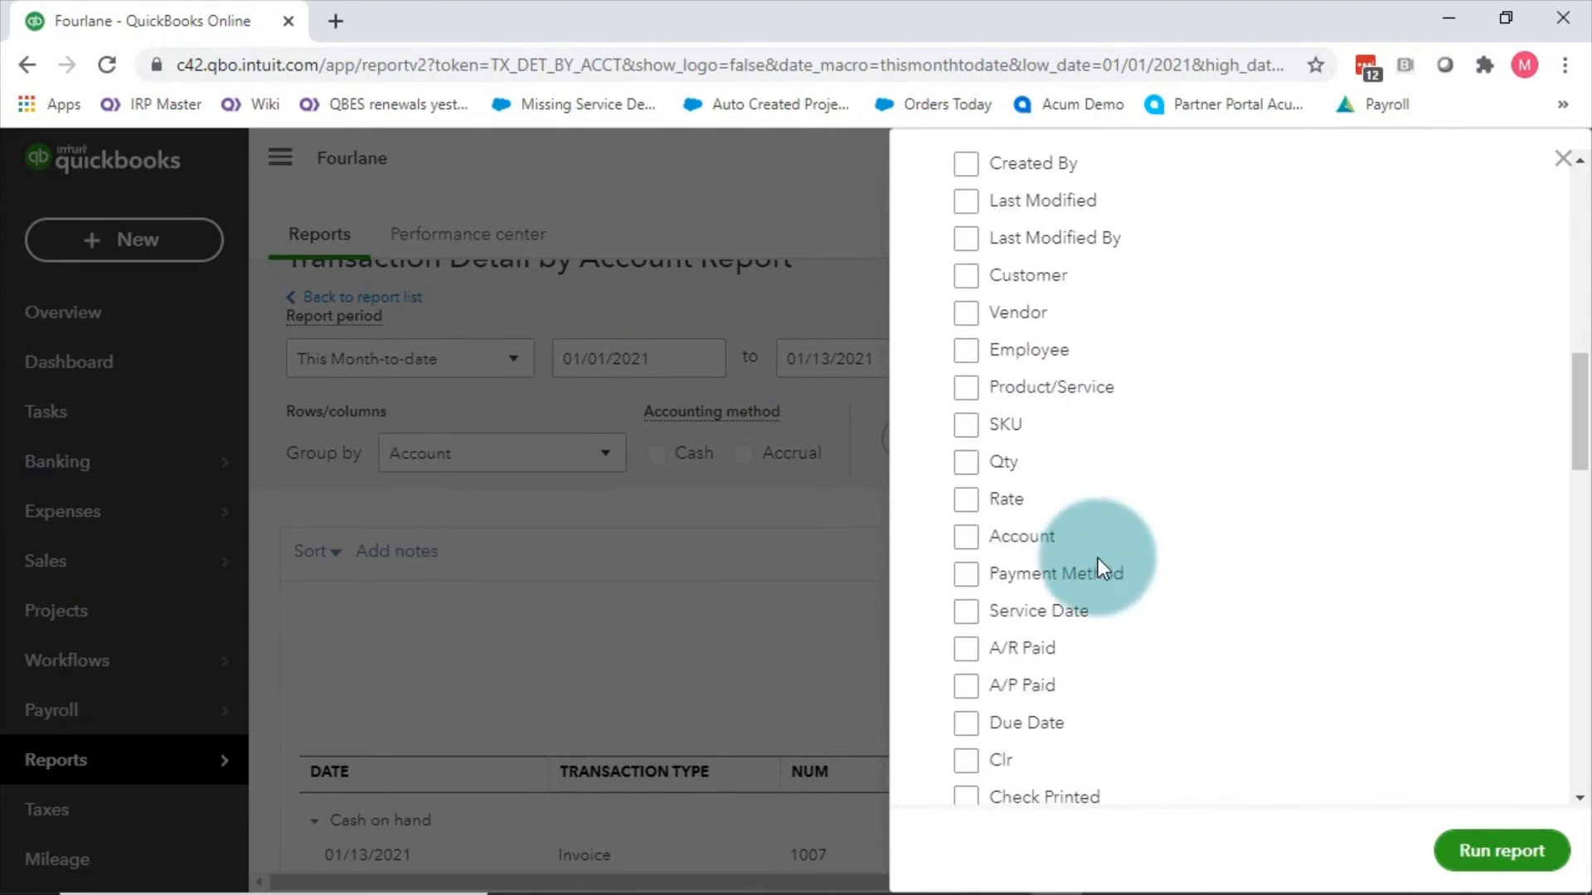
{"action": "scroll", "coordinate": [1081, 570], "scroll_direction": "down", "scroll_amount": 2}
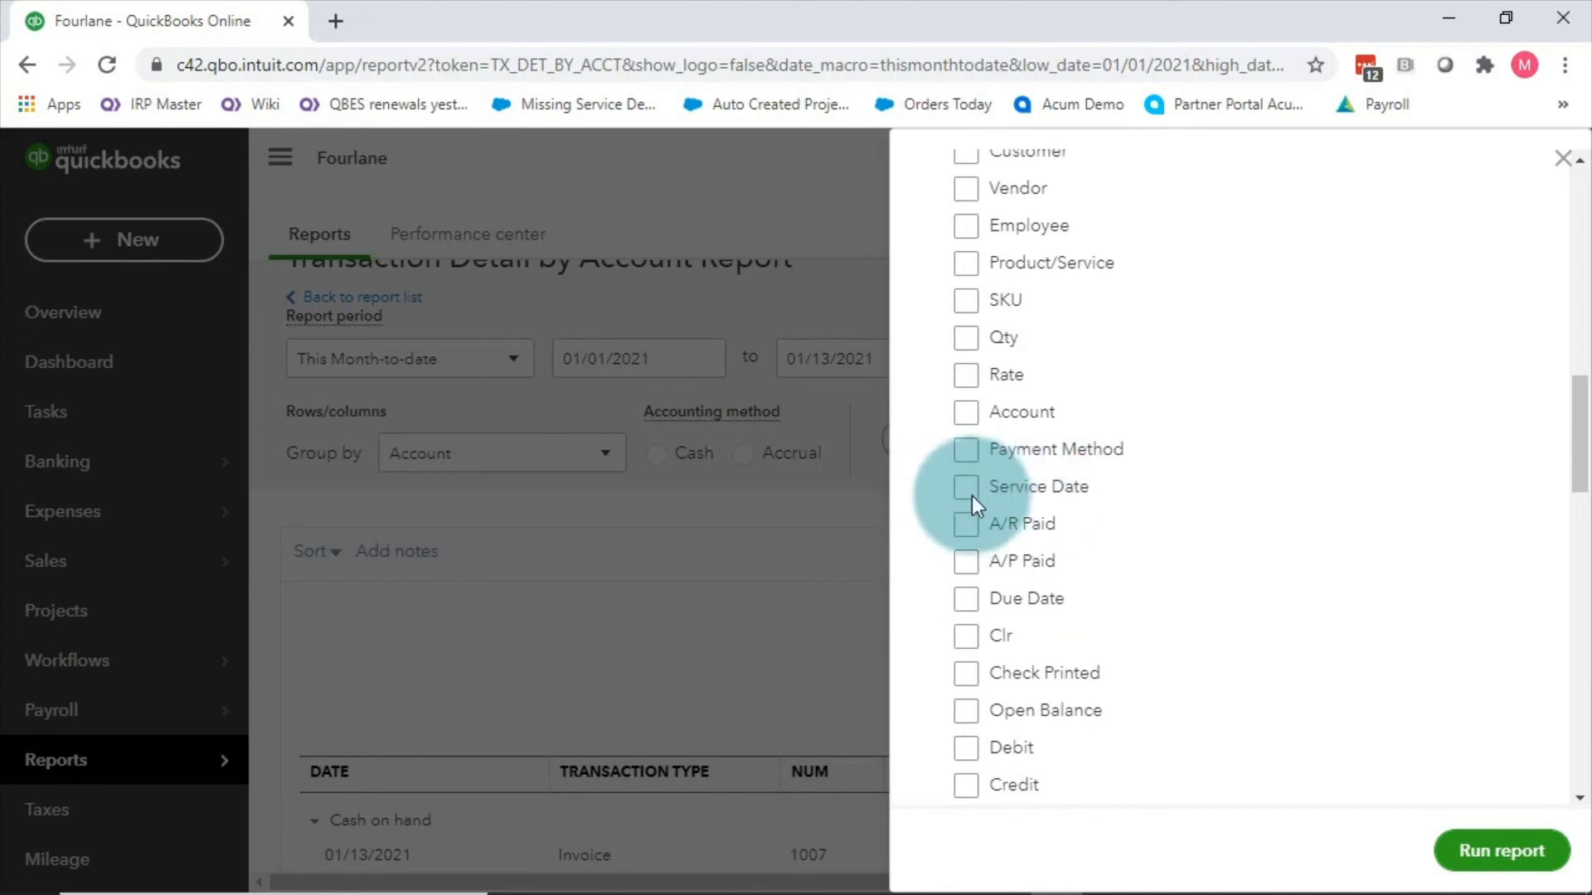
{"action": "left_click", "coordinate": [1562, 160]}
{"action": "scroll", "coordinate": [858, 655], "scroll_direction": "up", "scroll_amount": 1}
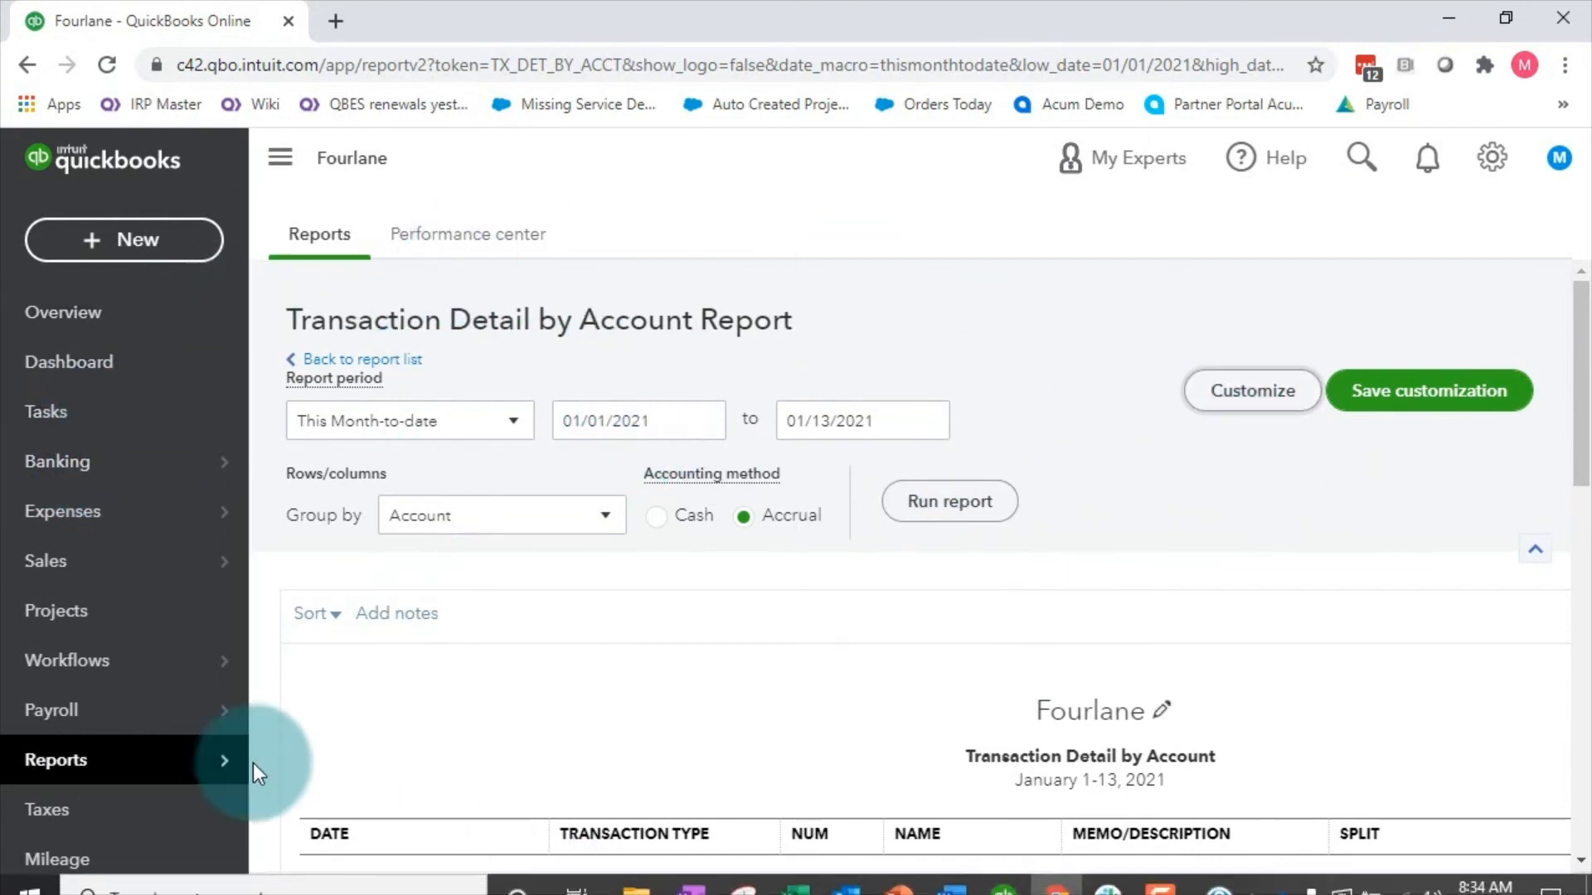
Step: Search reports for 'tra' and open Transaction List by Customer
{"action": "left_click", "coordinate": [69, 759]}
{"action": "left_click", "coordinate": [1208, 563]}
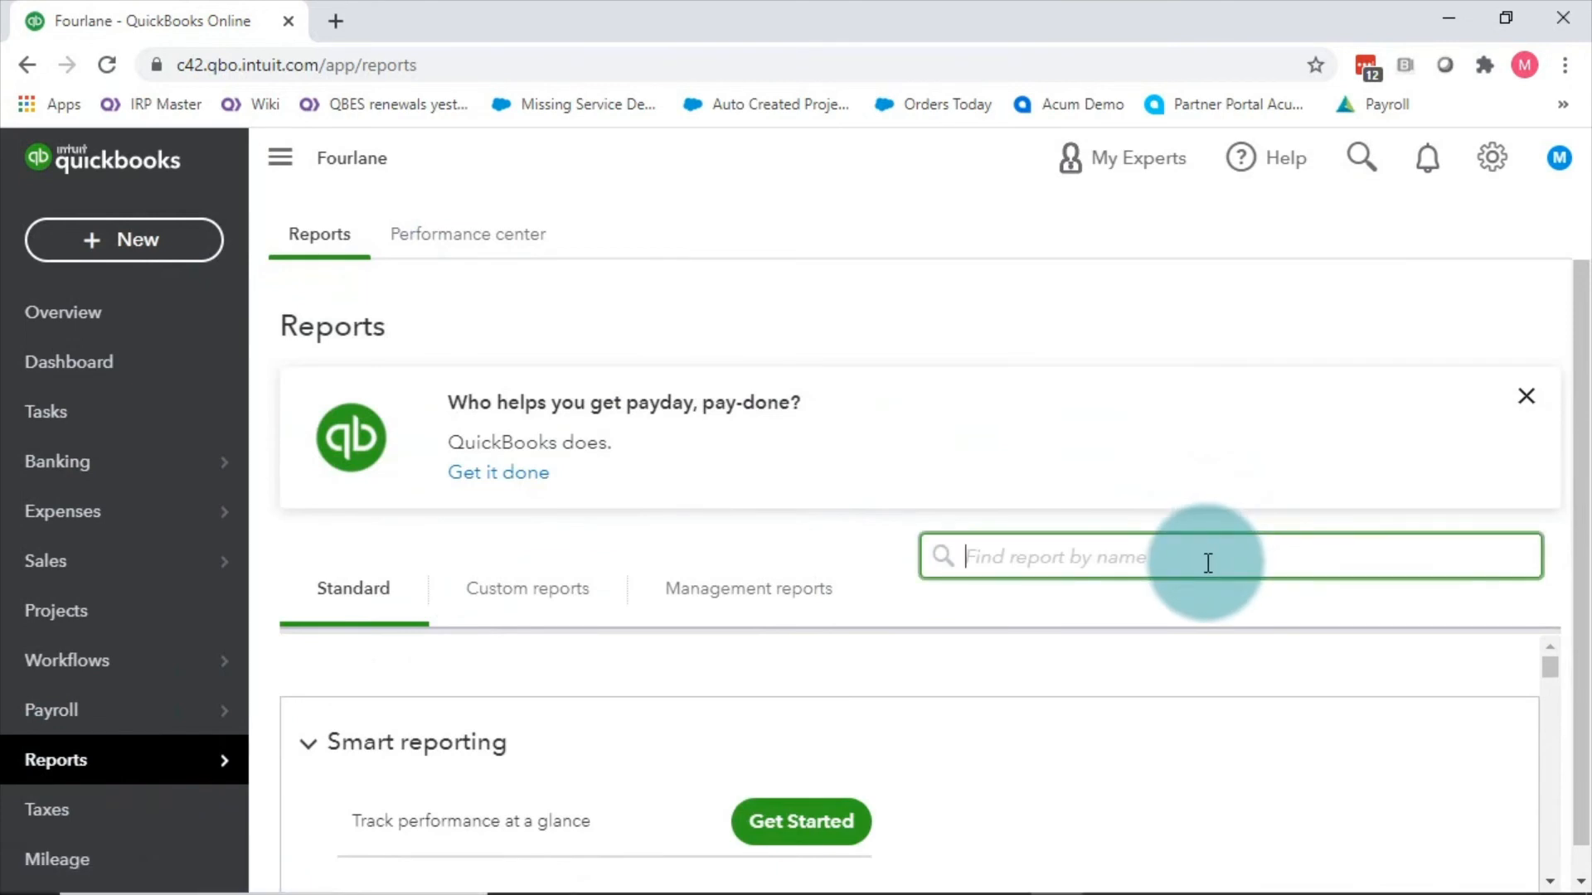
{"action": "type", "text": "d"}
{"action": "key", "text": "BackSpace"}
{"action": "type", "text": "tra"}
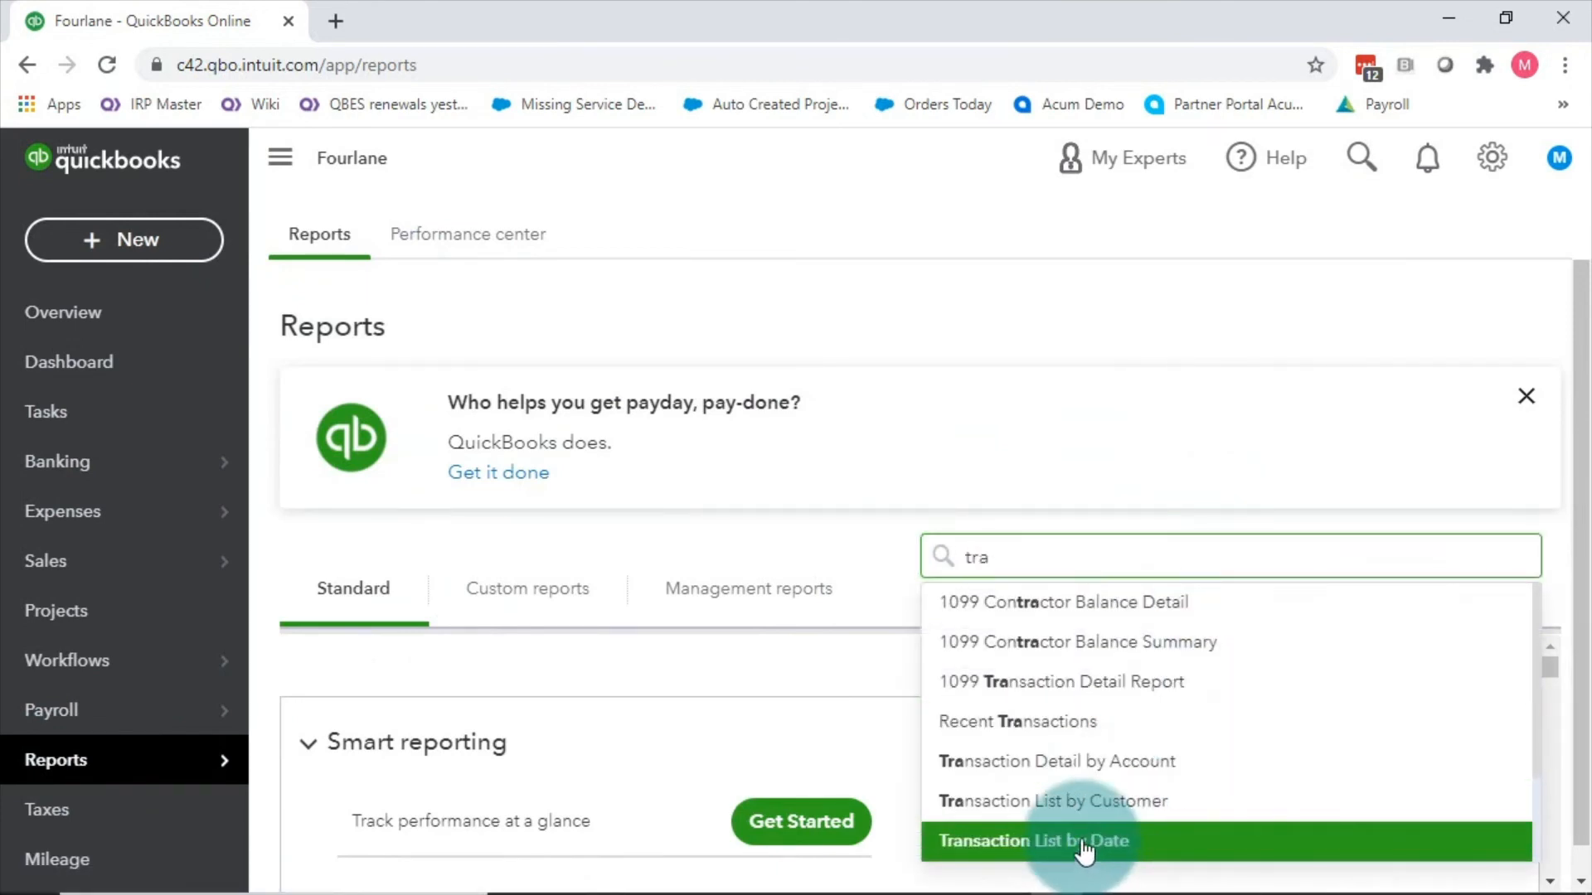
{"action": "left_click", "coordinate": [1062, 821]}
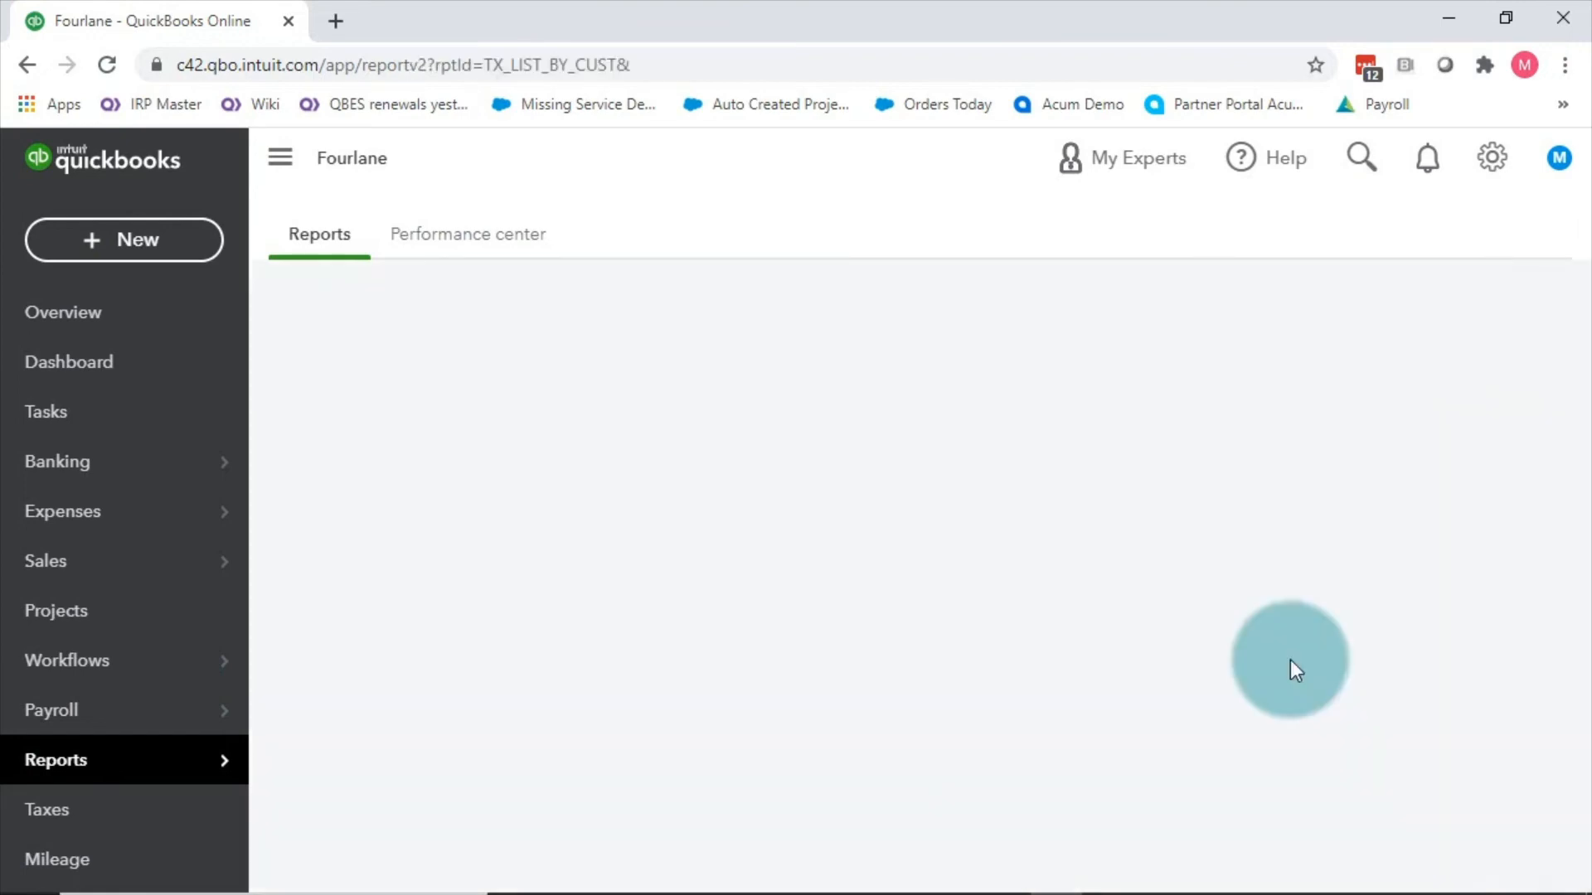
{"action": "scroll", "coordinate": [1265, 573], "scroll_direction": "down", "scroll_amount": 4}
{"action": "scroll", "coordinate": [858, 544], "scroll_direction": "up", "scroll_amount": 3}
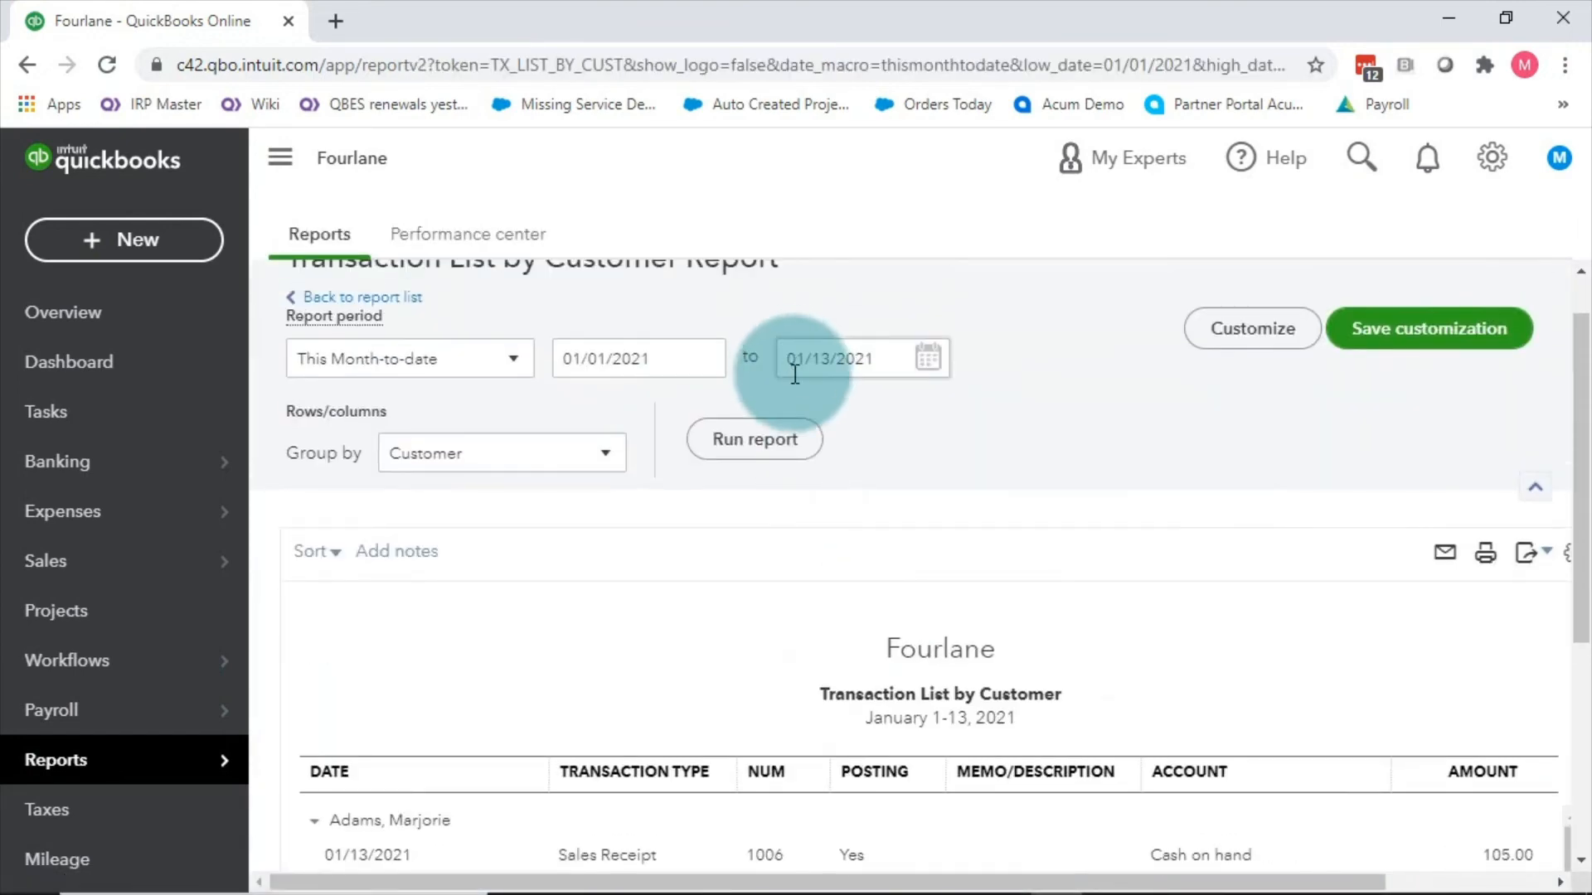
Step: Review the report's available columns in Customize, closing without changes
{"action": "left_click", "coordinate": [1269, 330]}
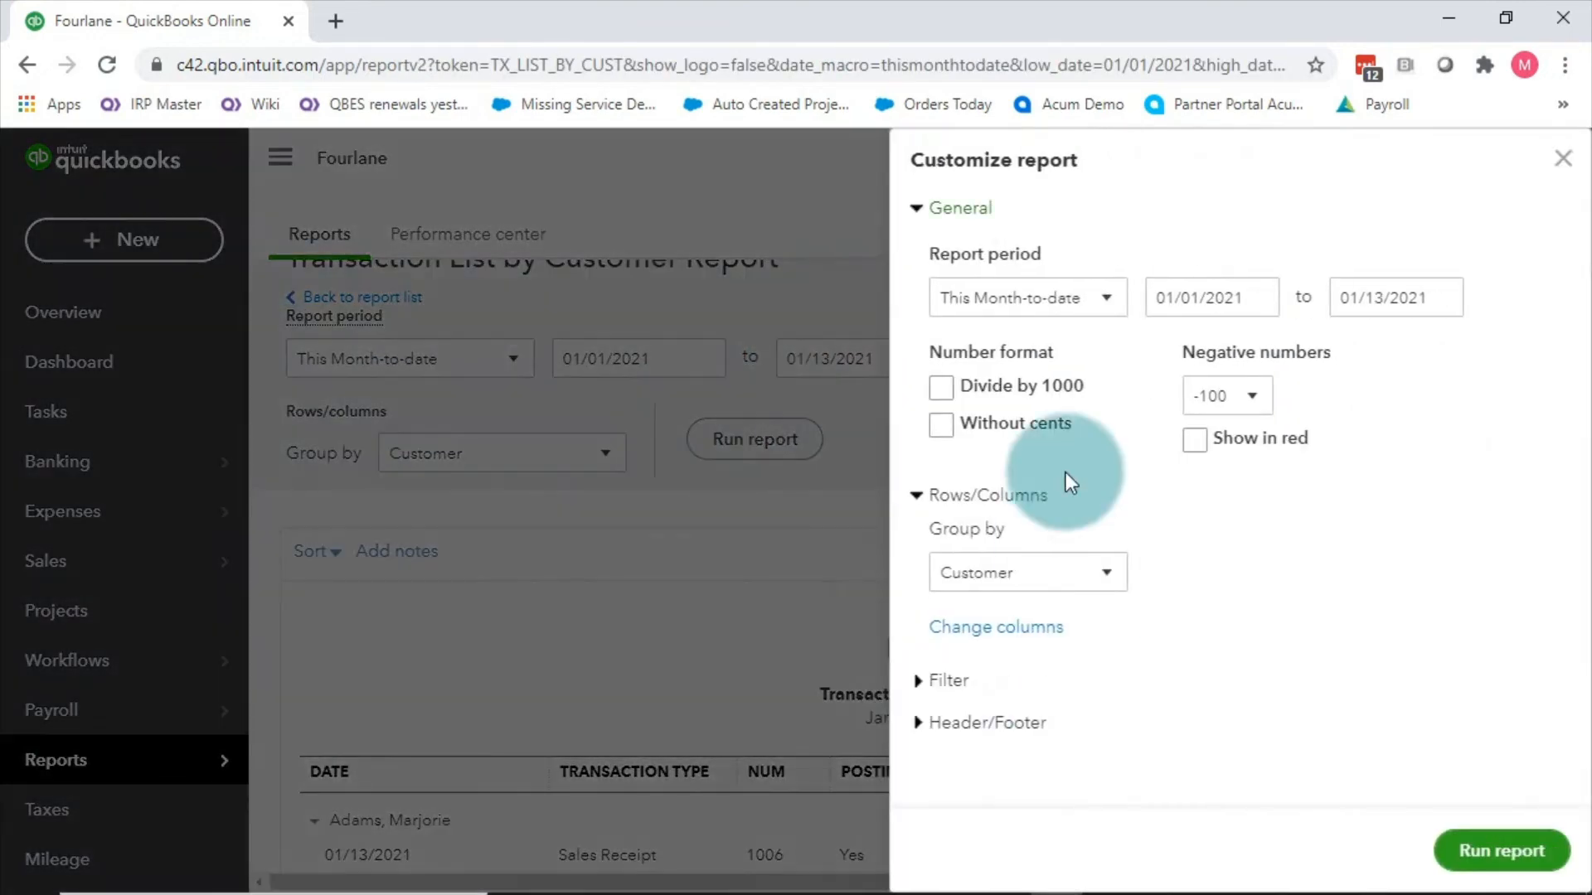
{"action": "left_click", "coordinate": [991, 627]}
{"action": "scroll", "coordinate": [1076, 554], "scroll_direction": "down", "scroll_amount": 6}
{"action": "scroll", "coordinate": [1076, 555], "scroll_direction": "down", "scroll_amount": 3}
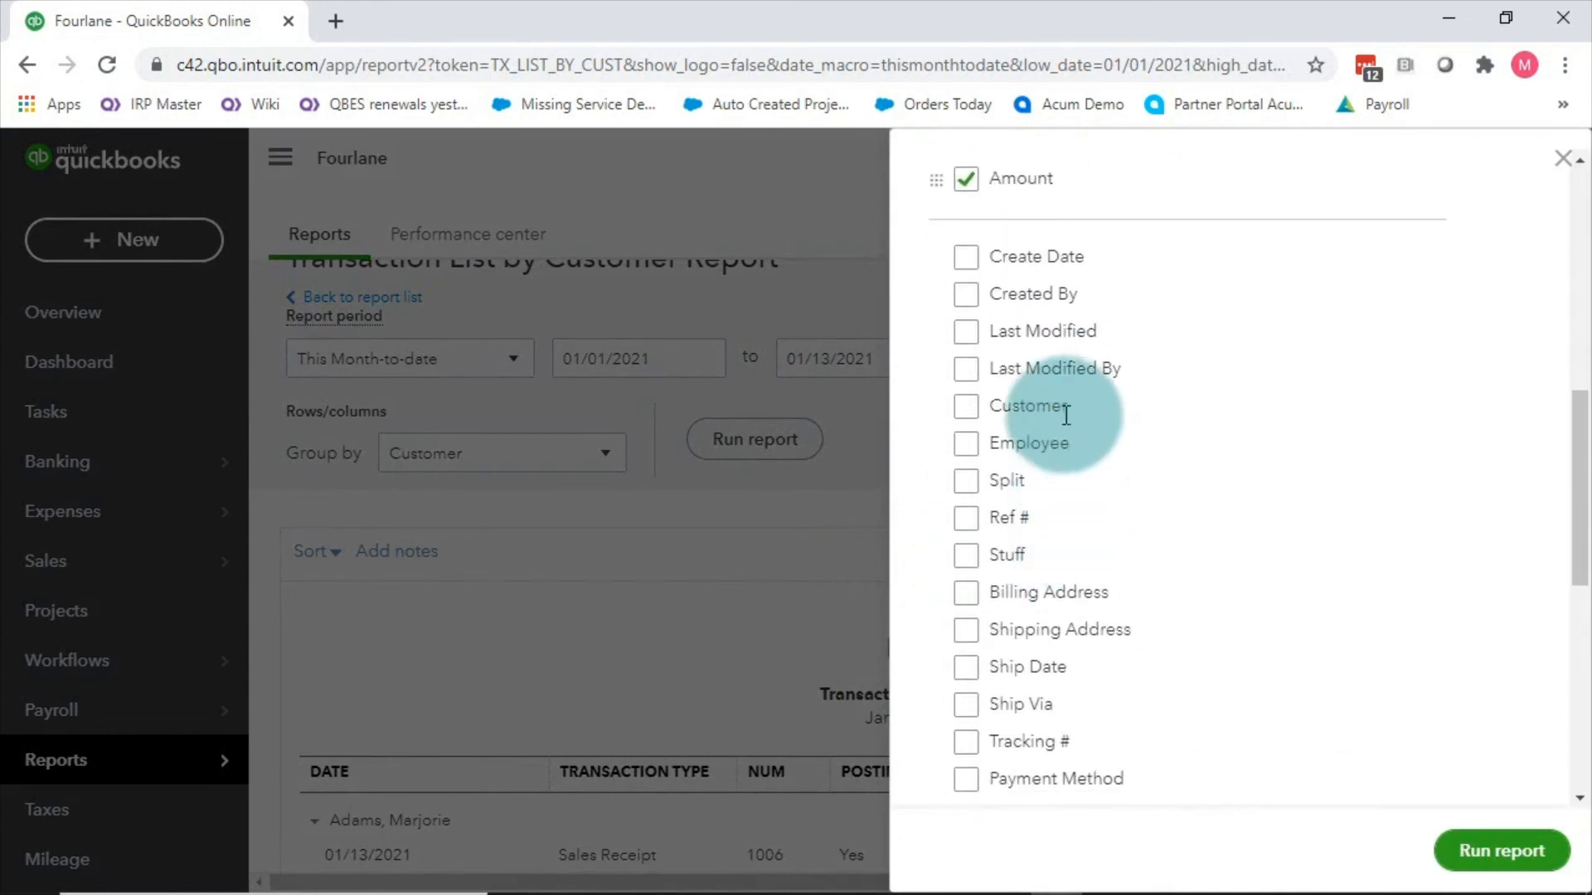
{"action": "scroll", "coordinate": [1066, 605], "scroll_direction": "down", "scroll_amount": 2}
{"action": "scroll", "coordinate": [1036, 628], "scroll_direction": "down", "scroll_amount": 6}
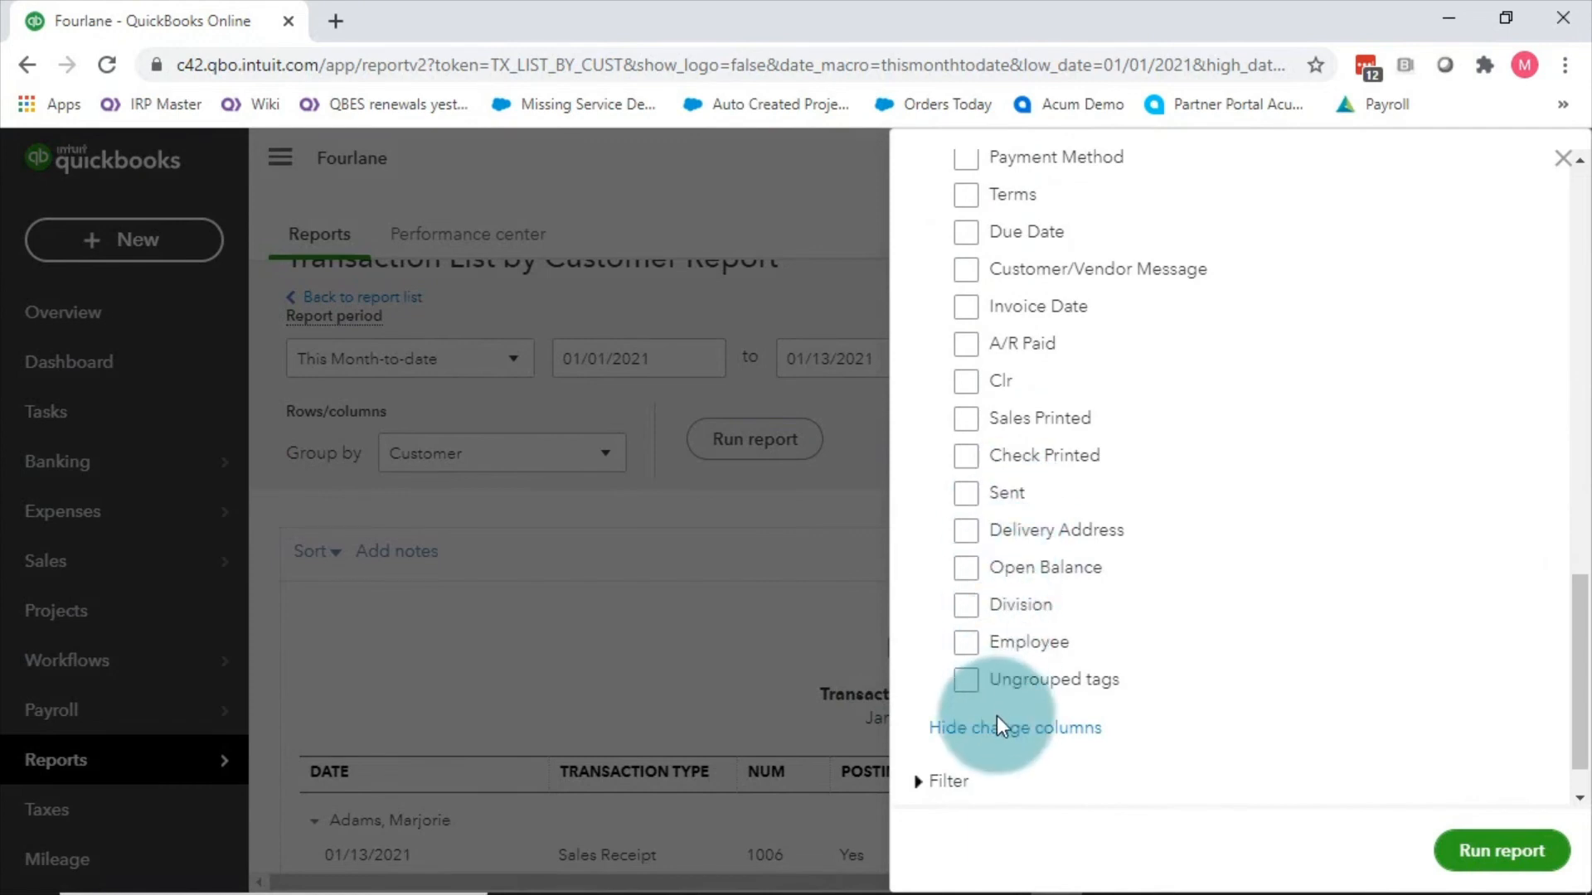
{"action": "left_click", "coordinate": [1562, 157]}
{"action": "scroll", "coordinate": [743, 548], "scroll_direction": "up", "scroll_amount": 1}
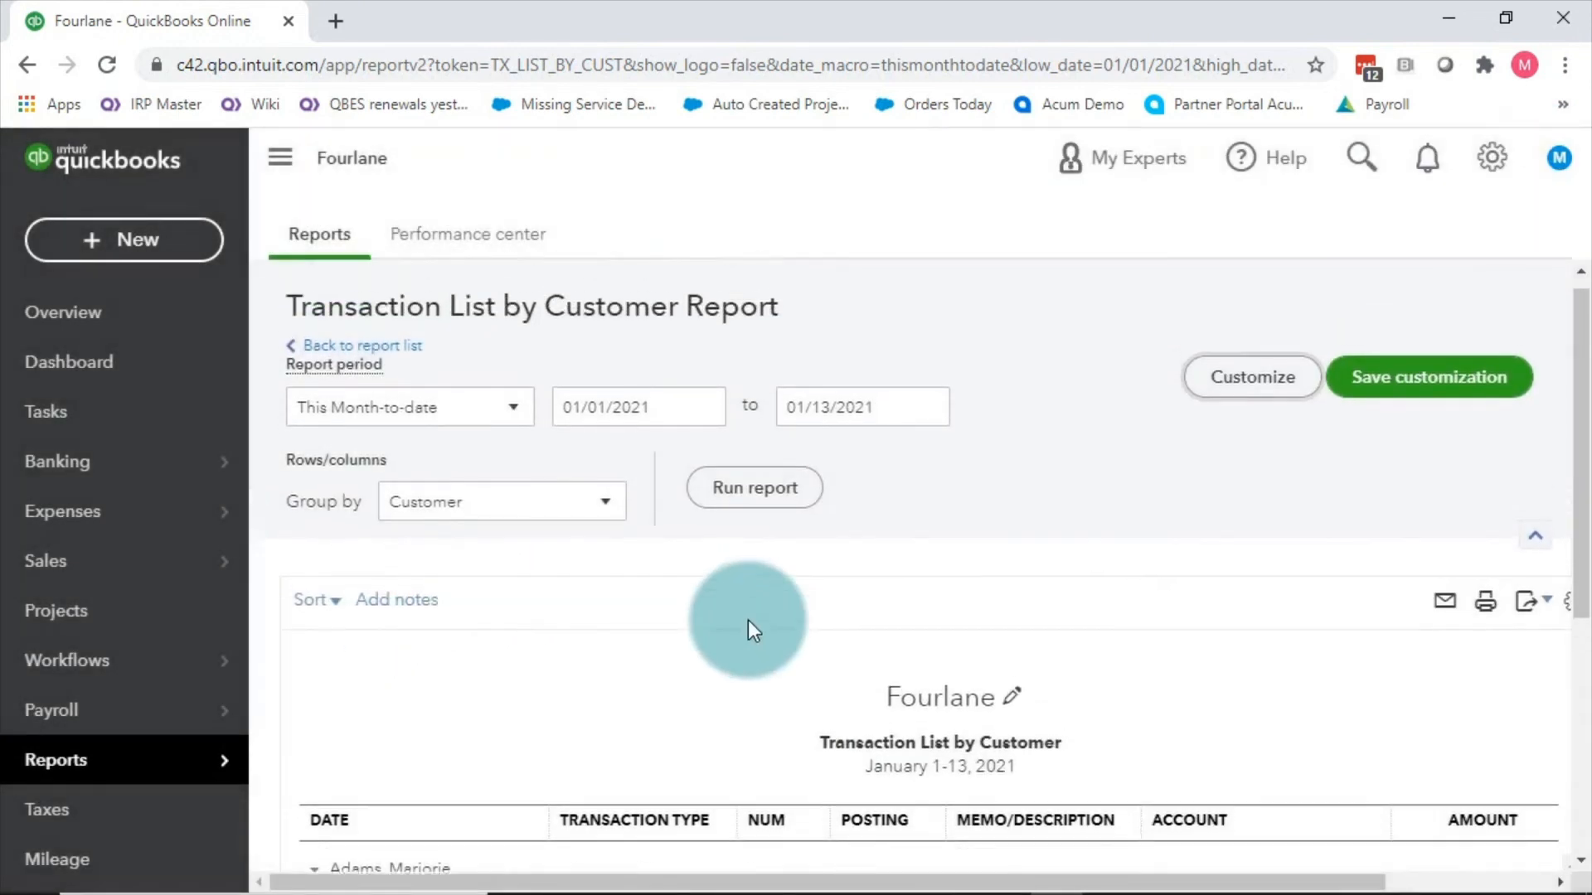
Step: Start a new sales receipt from the first customer's record in the Customers list
{"action": "left_click", "coordinate": [1493, 157]}
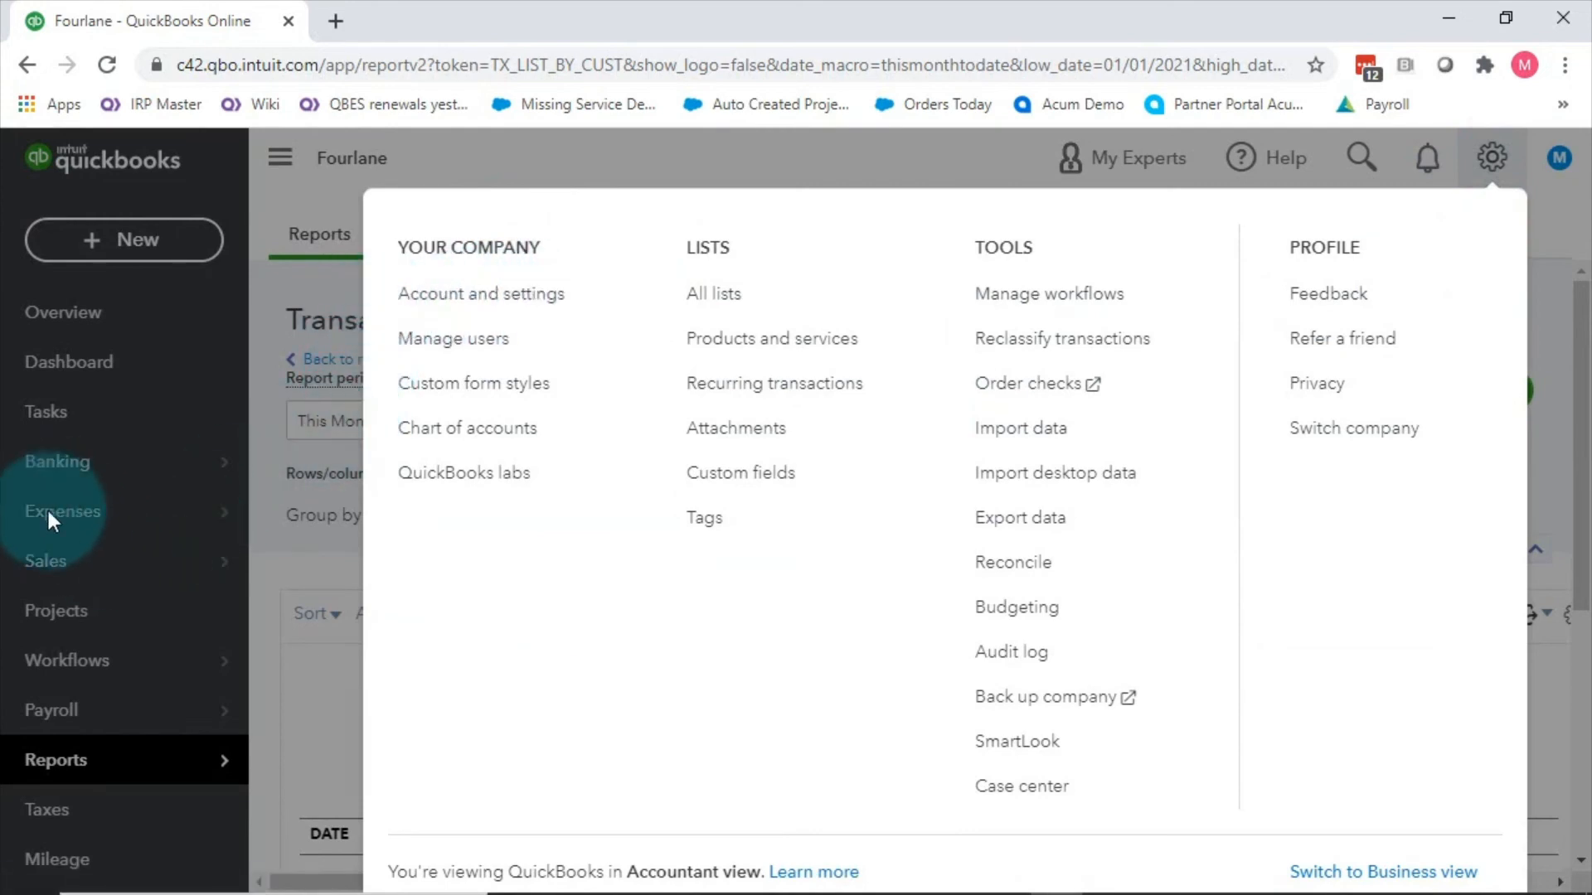
{"action": "left_click", "coordinate": [47, 580]}
{"action": "left_click", "coordinate": [108, 563]}
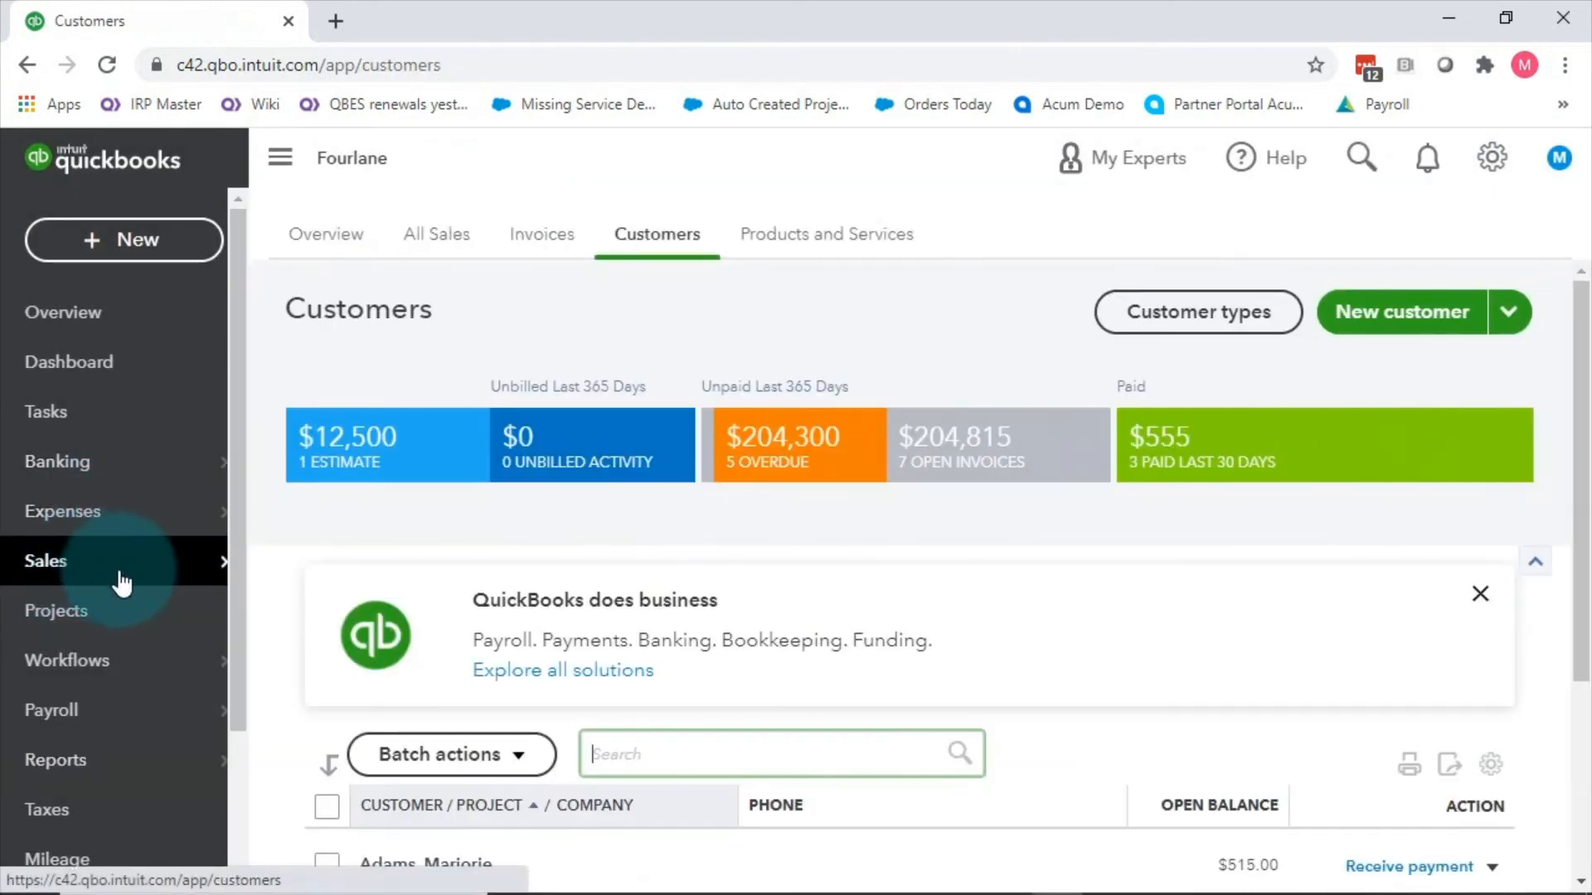
{"action": "scroll", "coordinate": [489, 746], "scroll_direction": "down", "scroll_amount": 2}
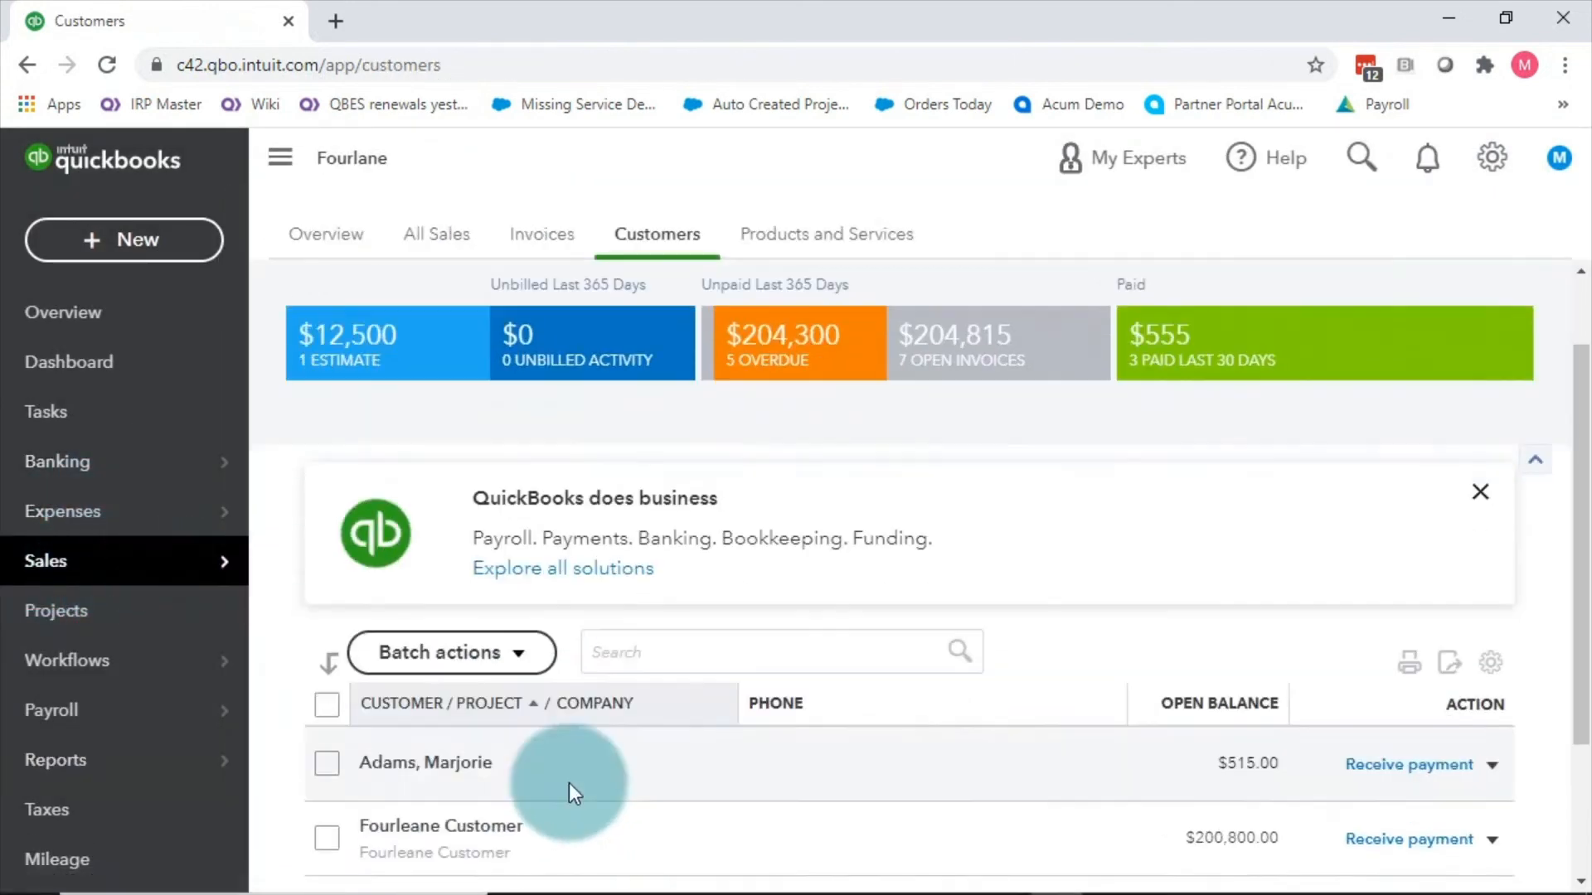
{"action": "left_click", "coordinate": [443, 746]}
{"action": "left_click", "coordinate": [1434, 303]}
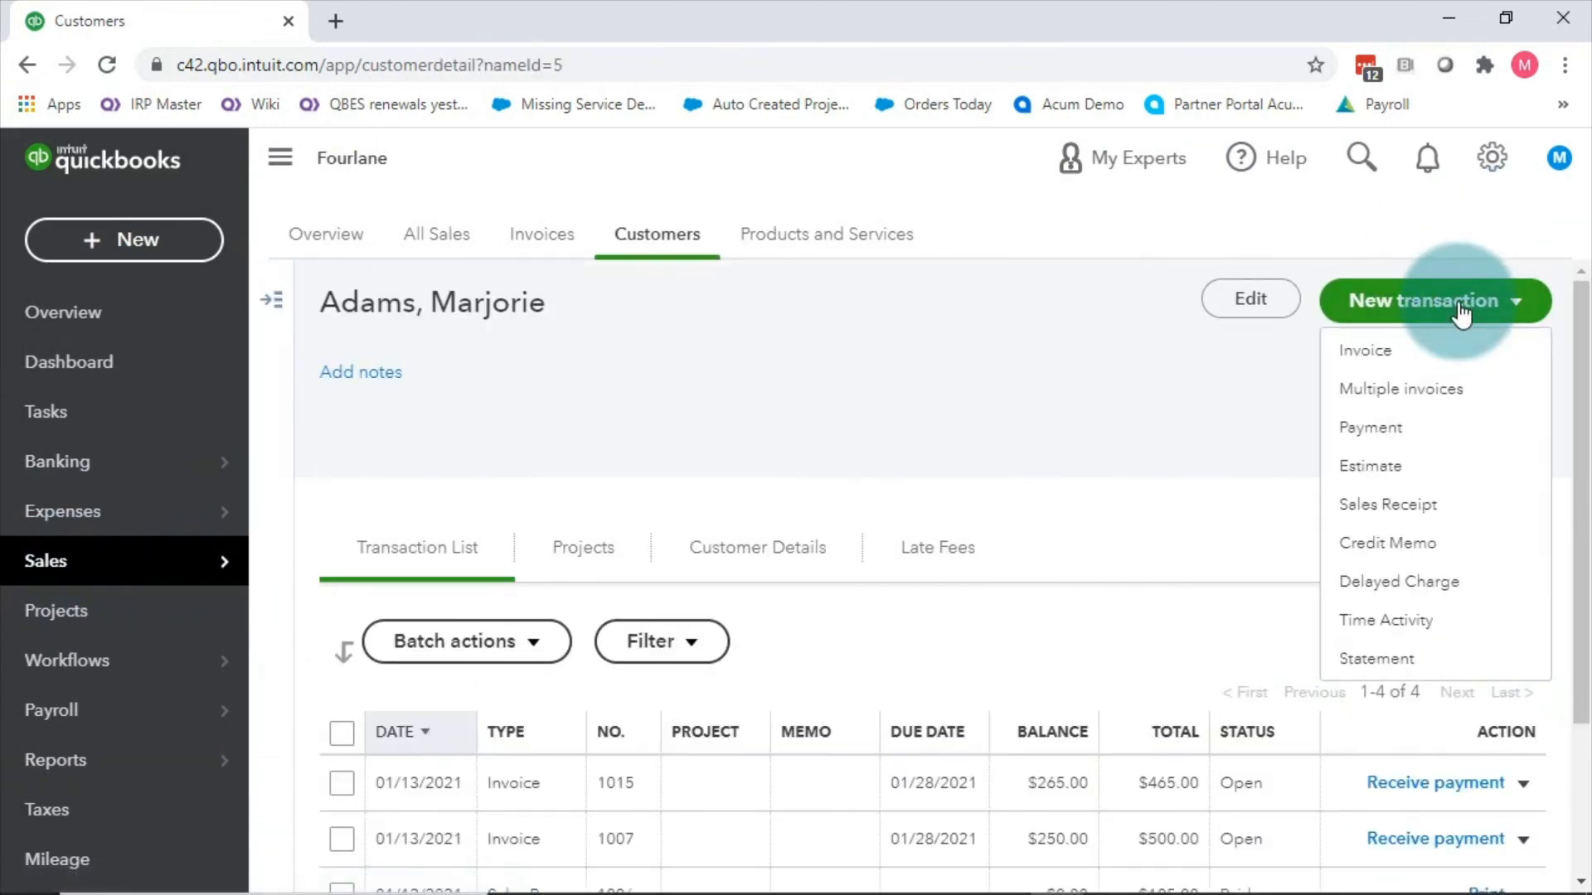
{"action": "left_click", "coordinate": [1396, 501]}
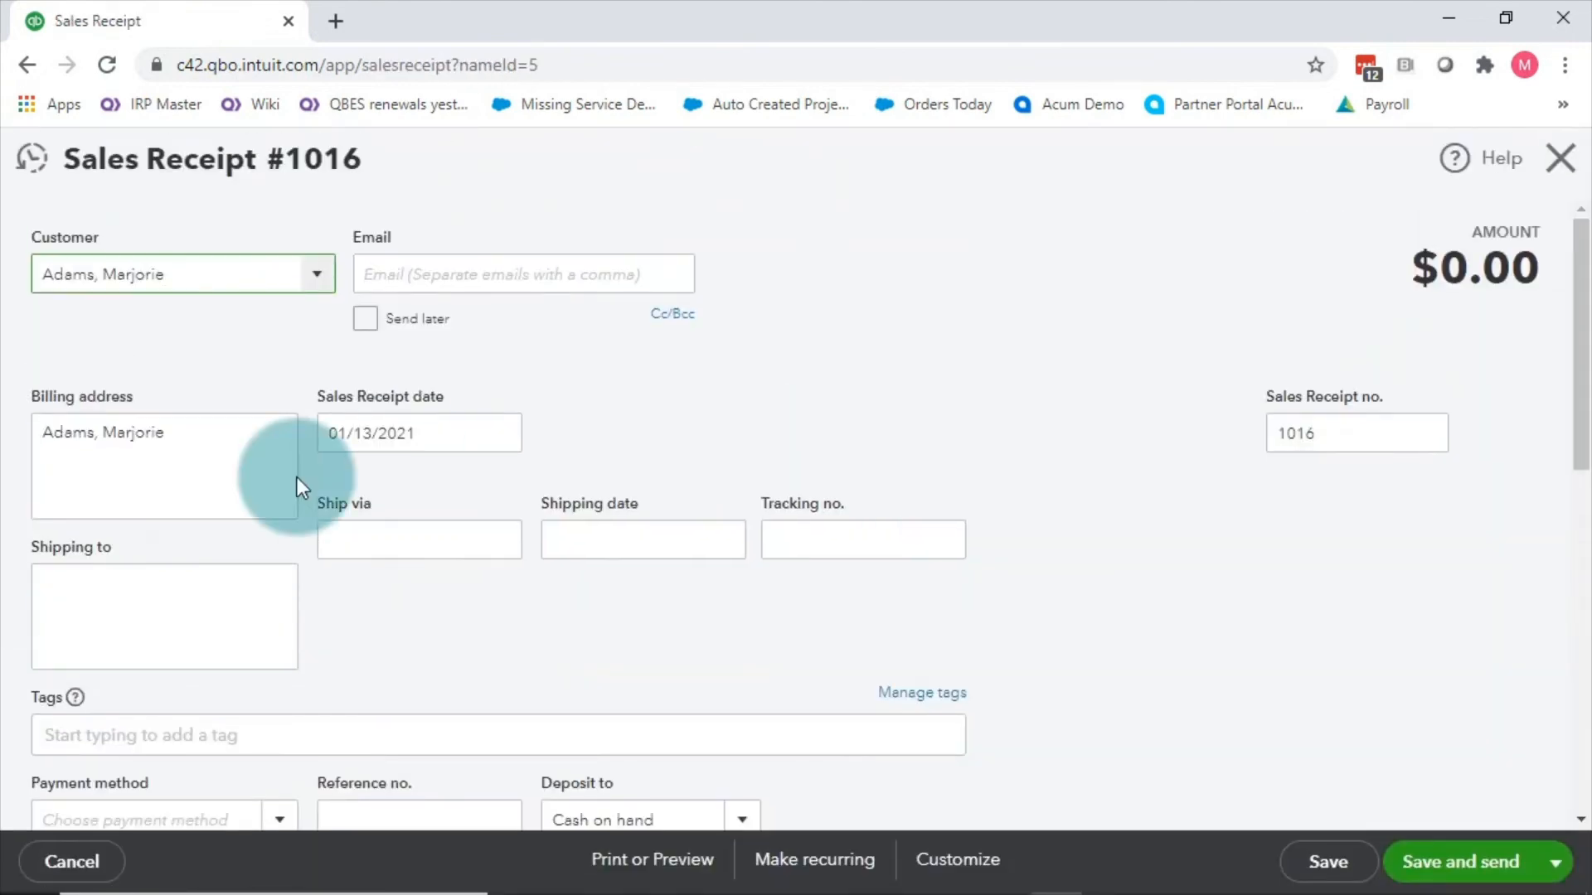
Step: Keep Cash on hand as the receipt's deposit account
{"action": "scroll", "coordinate": [306, 522], "scroll_direction": "down", "scroll_amount": 2}
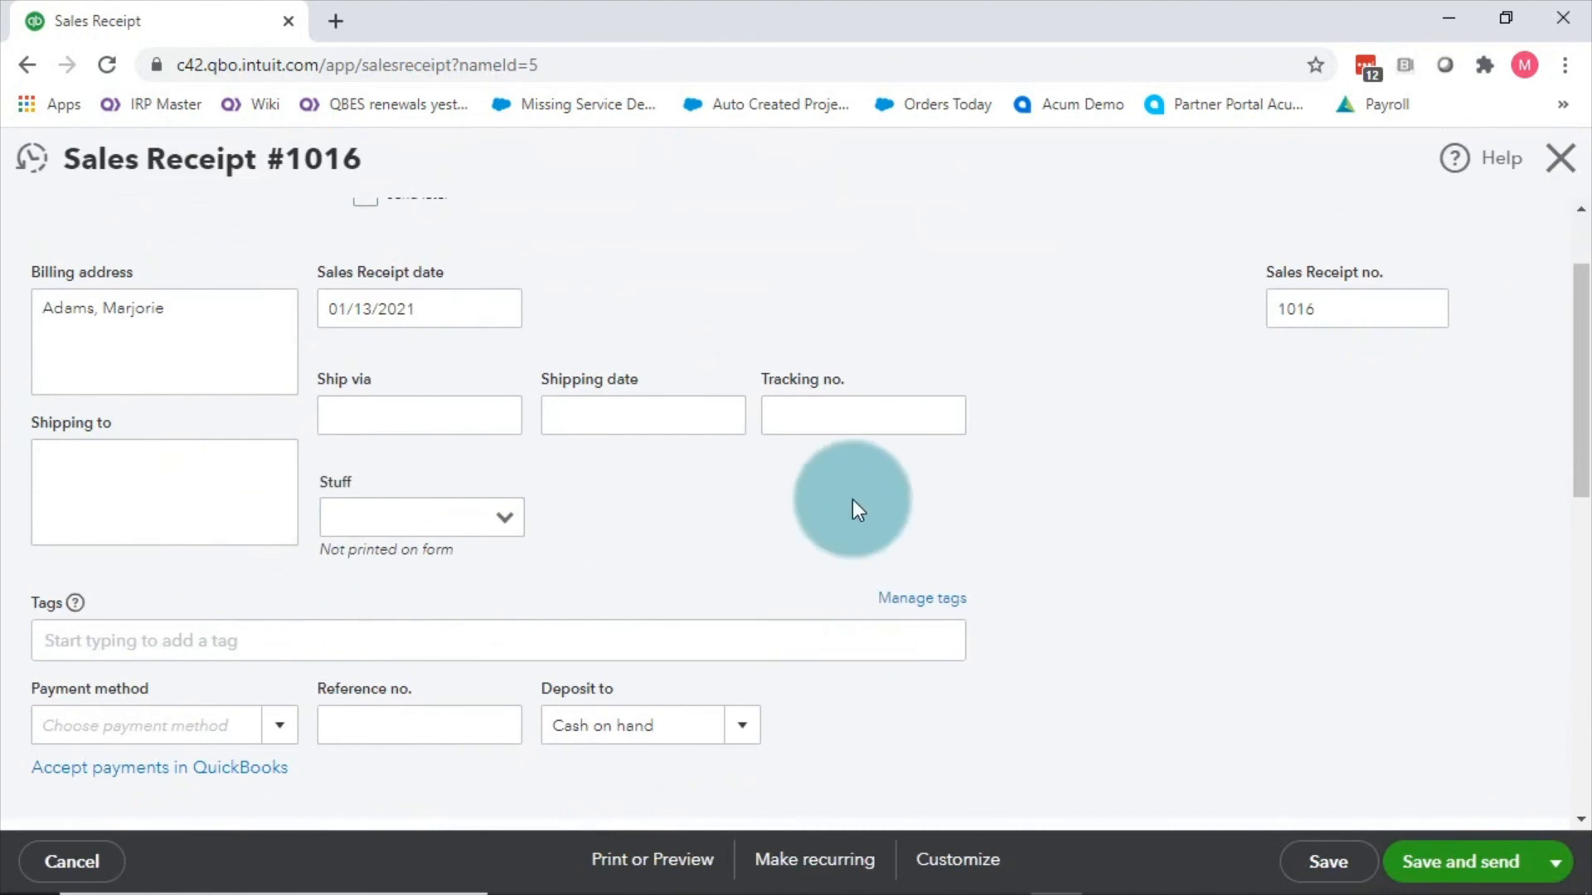
{"action": "scroll", "coordinate": [862, 495], "scroll_direction": "down", "scroll_amount": 4}
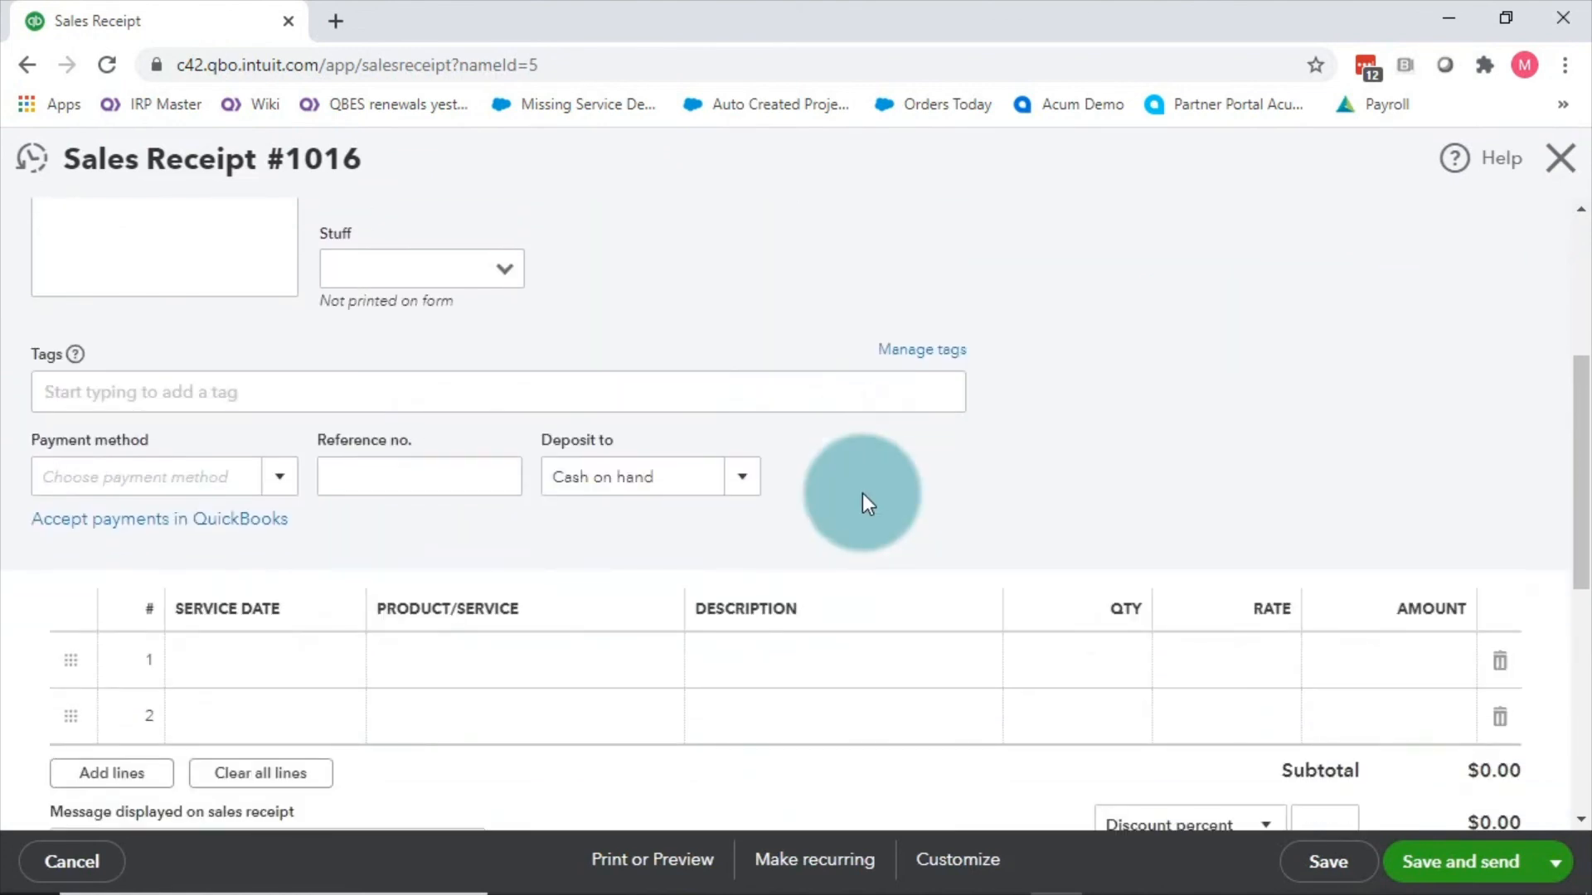
{"action": "scroll", "coordinate": [331, 545], "scroll_direction": "down", "scroll_amount": 2}
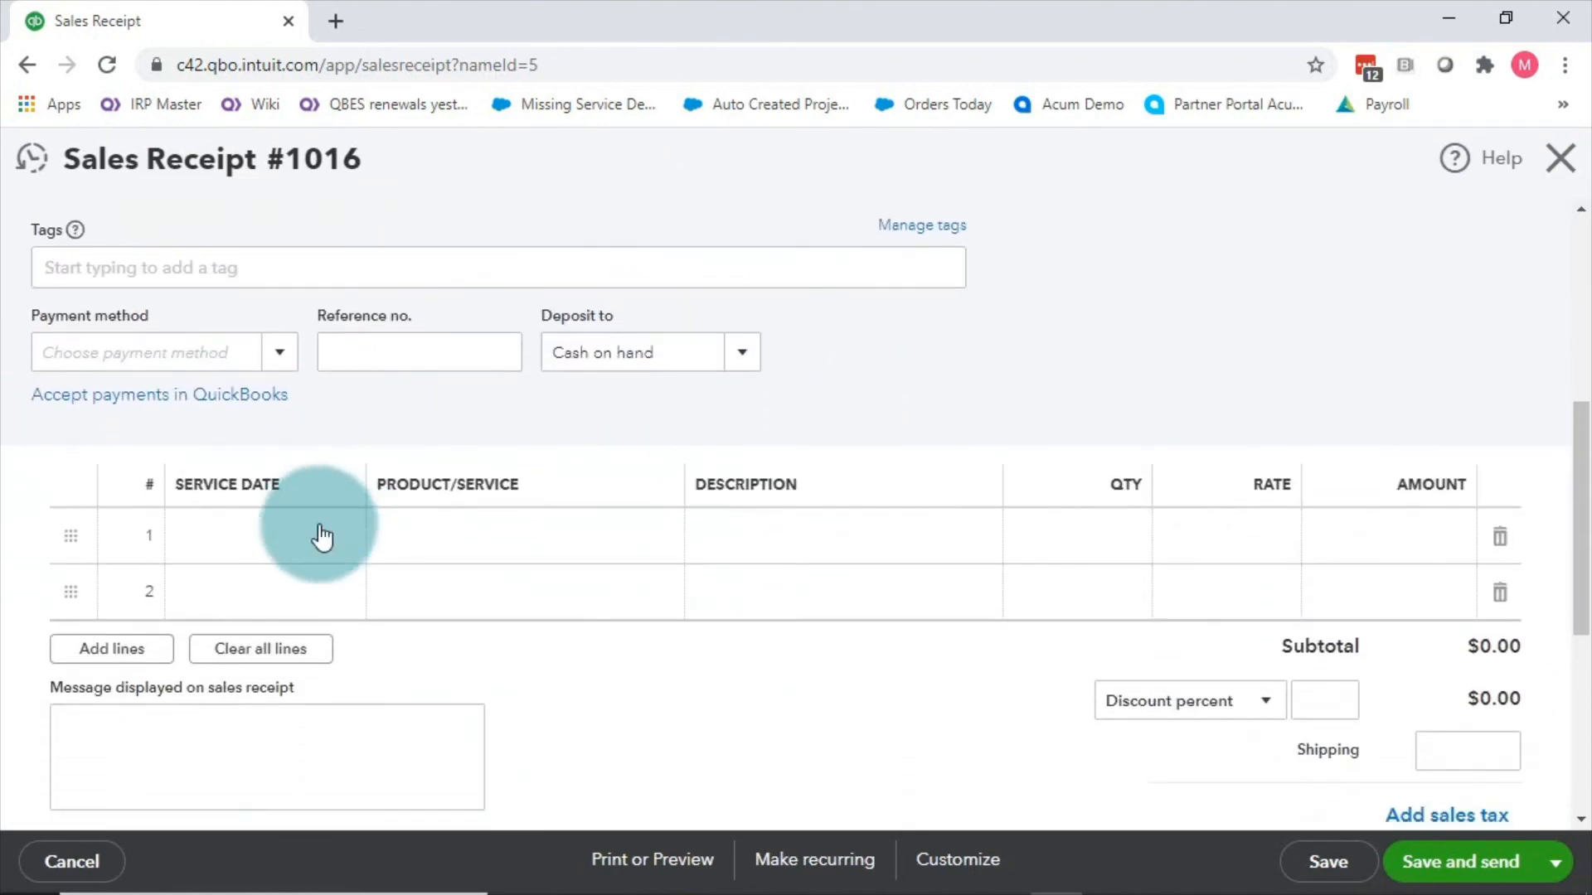
{"action": "left_click", "coordinate": [740, 352]}
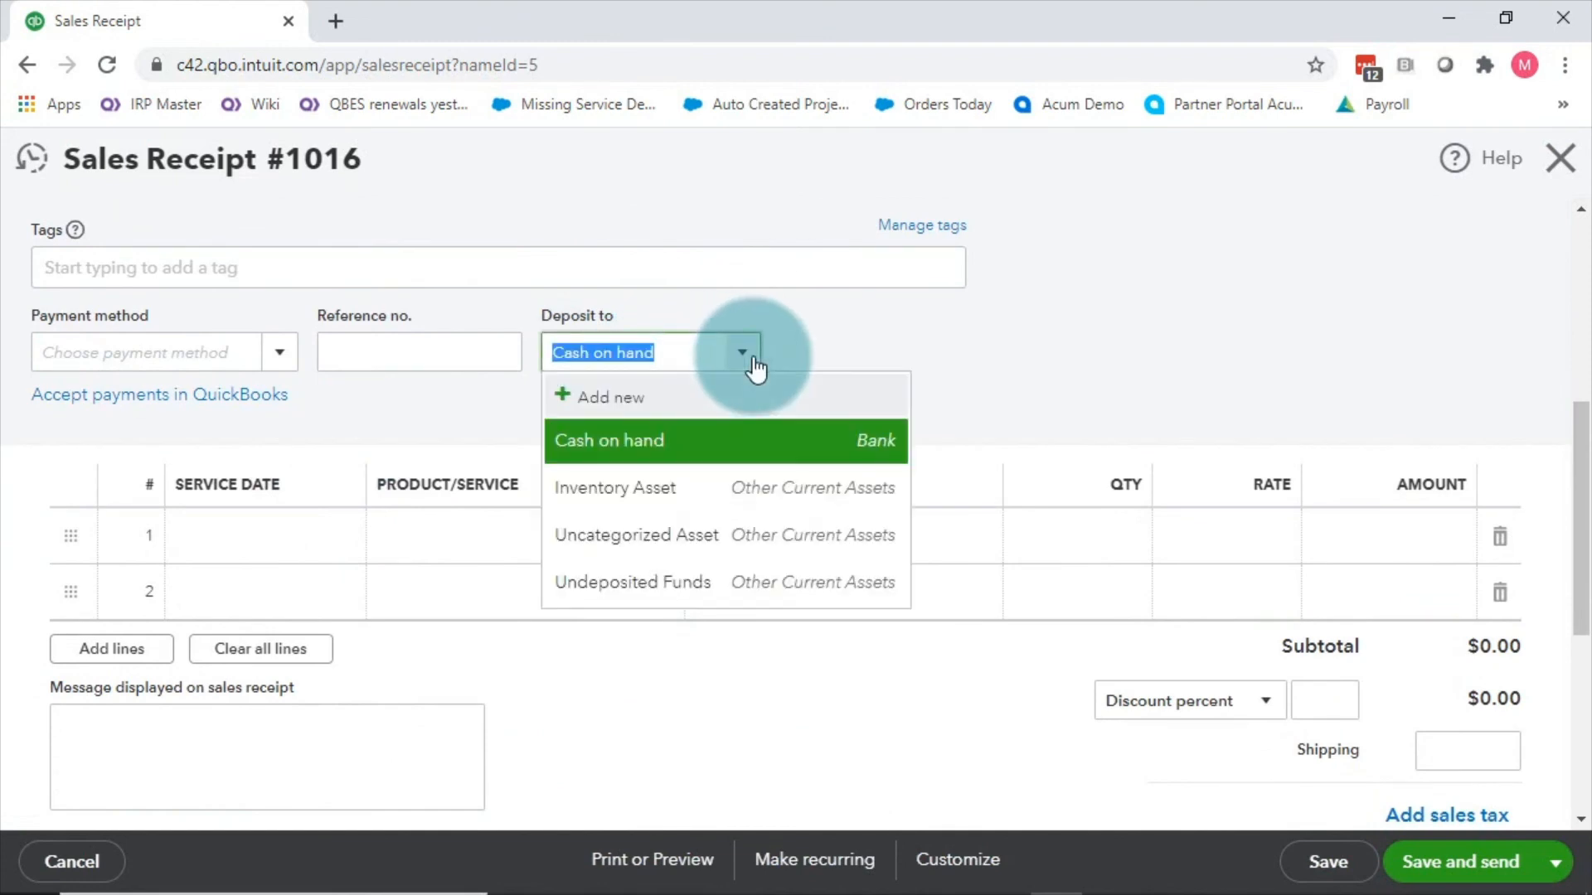
{"action": "left_click", "coordinate": [997, 366]}
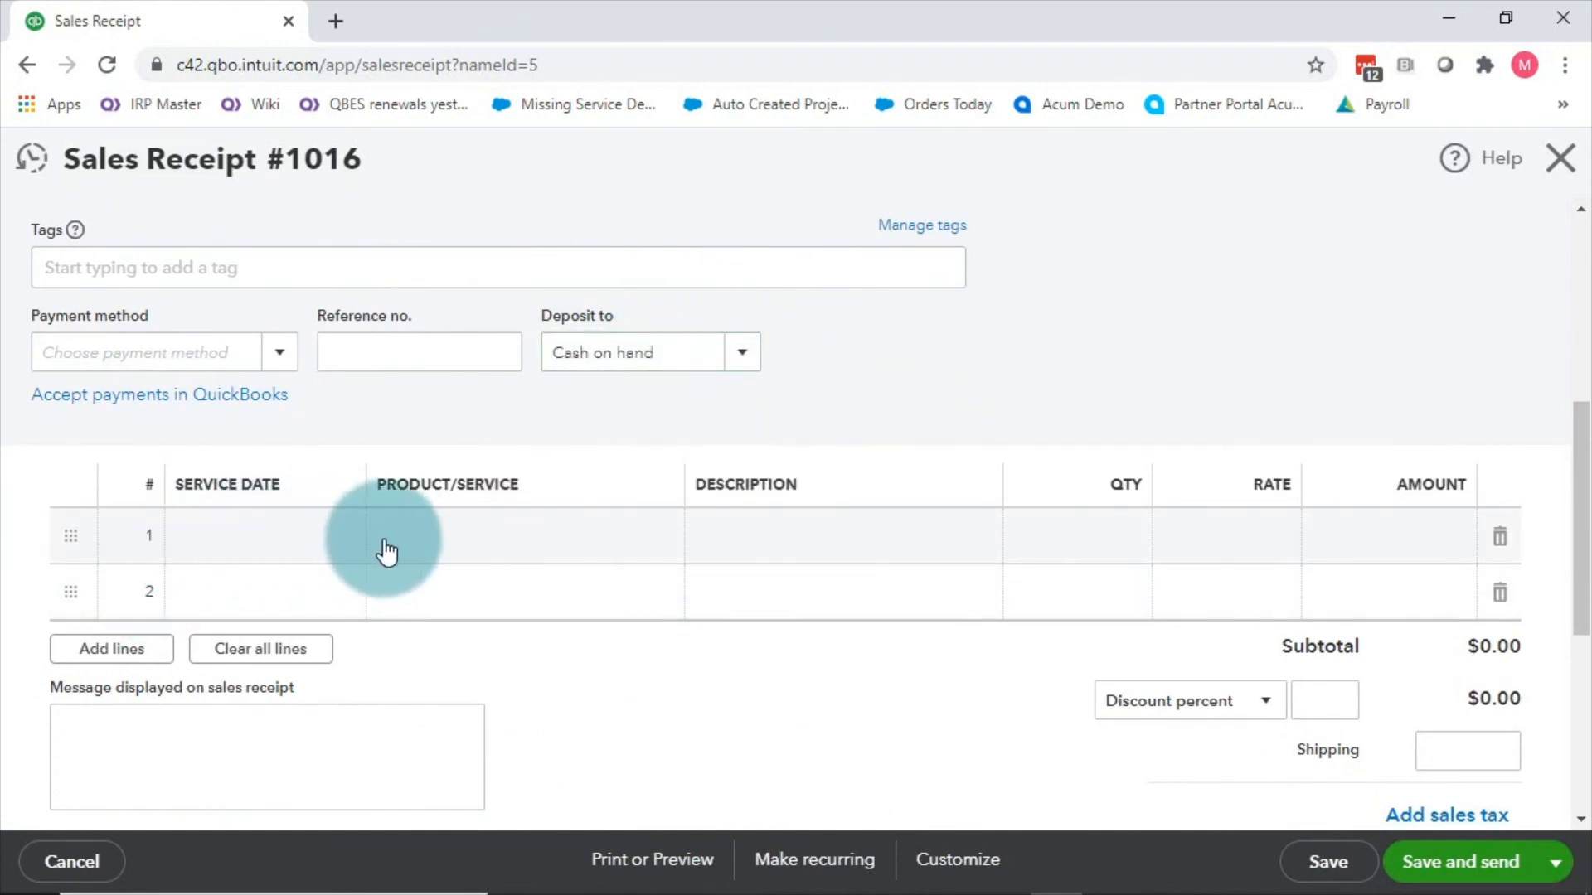
Step: Add an Hours line at a rate of 100.00
{"action": "left_click", "coordinate": [452, 537]}
{"action": "left_click", "coordinate": [655, 540]}
{"action": "left_click", "coordinate": [406, 680]}
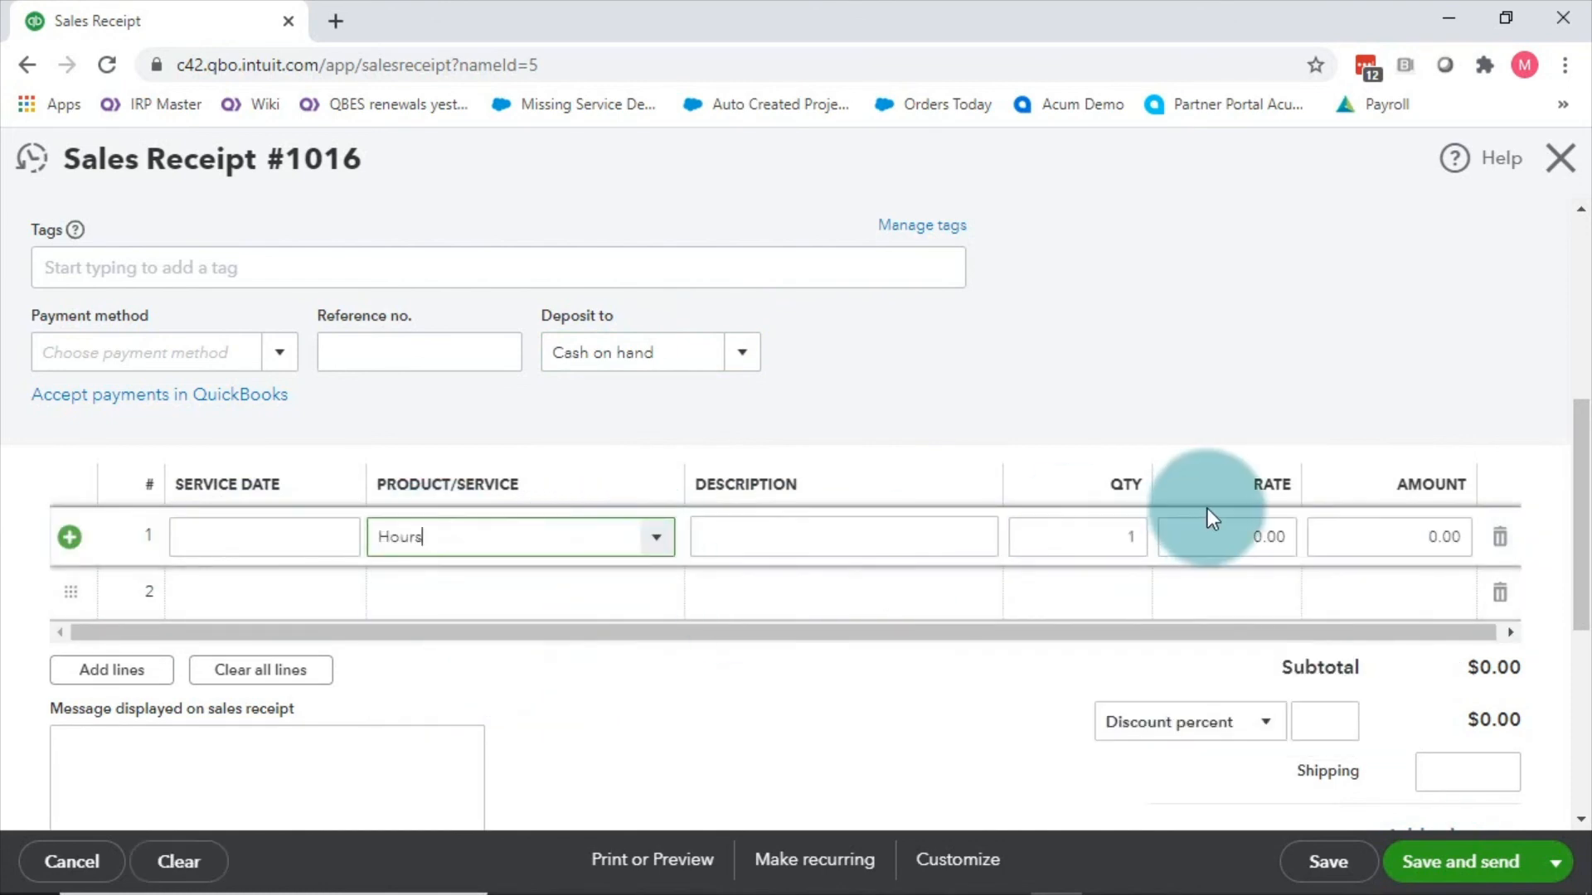
{"action": "left_click", "coordinate": [1294, 533]}
{"action": "type", "text": "100"}
{"action": "left_click", "coordinate": [1314, 319]}
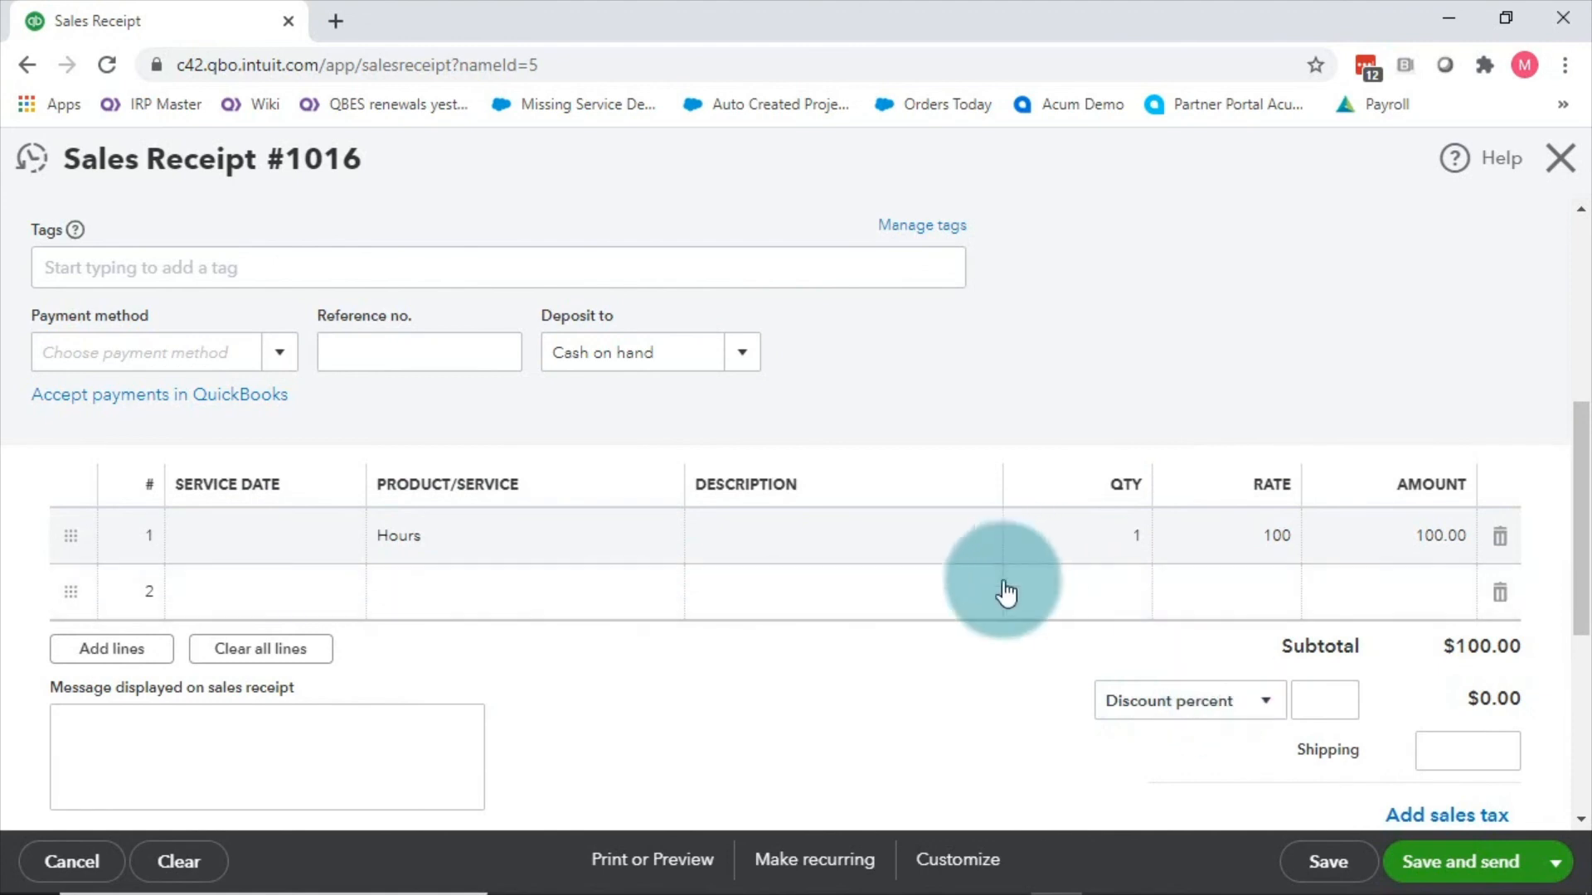
Step: Enter a 20.00 tip for a $120.00 total and save Sales Receipt 1016
{"action": "scroll", "coordinate": [1036, 593], "scroll_direction": "down", "scroll_amount": 2}
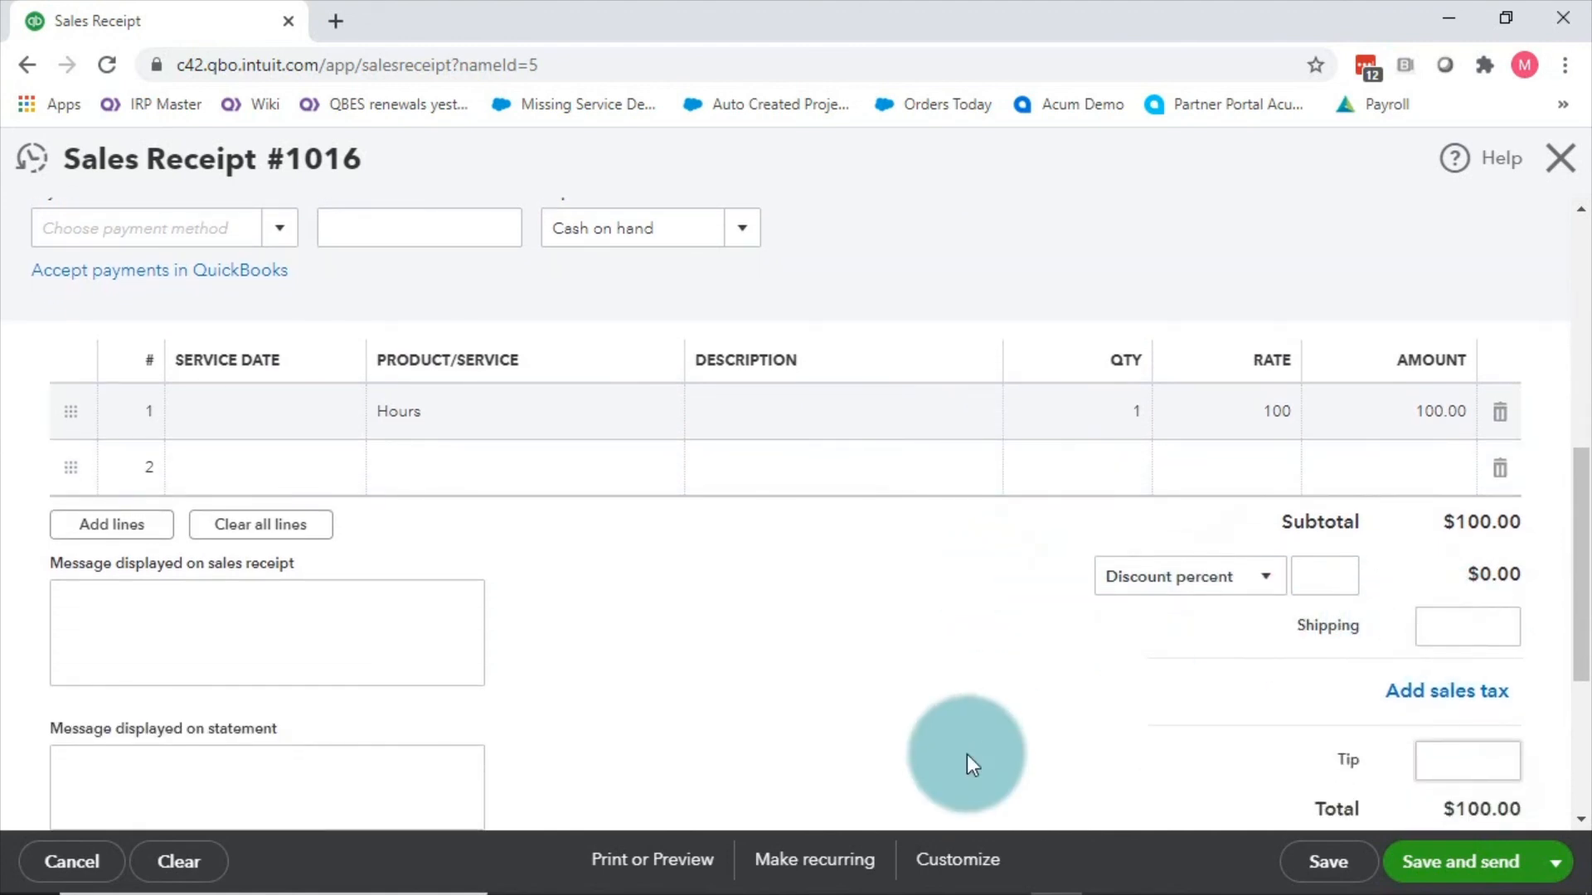
{"action": "scroll", "coordinate": [1077, 708], "scroll_direction": "down", "scroll_amount": 2}
{"action": "left_click", "coordinate": [1464, 628]}
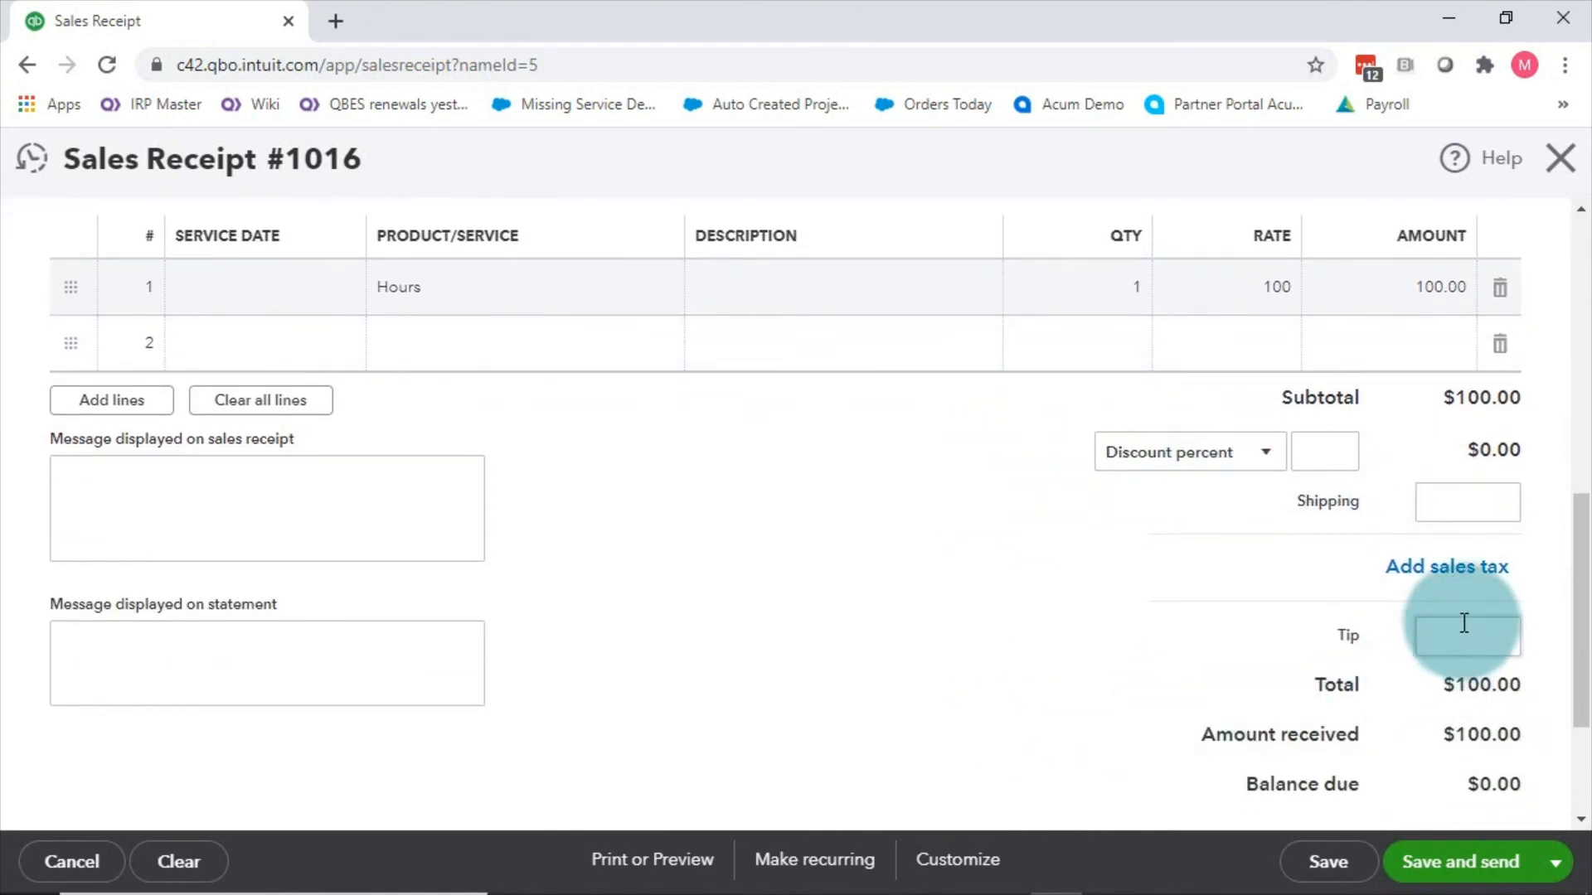
{"action": "type", "text": "20"}
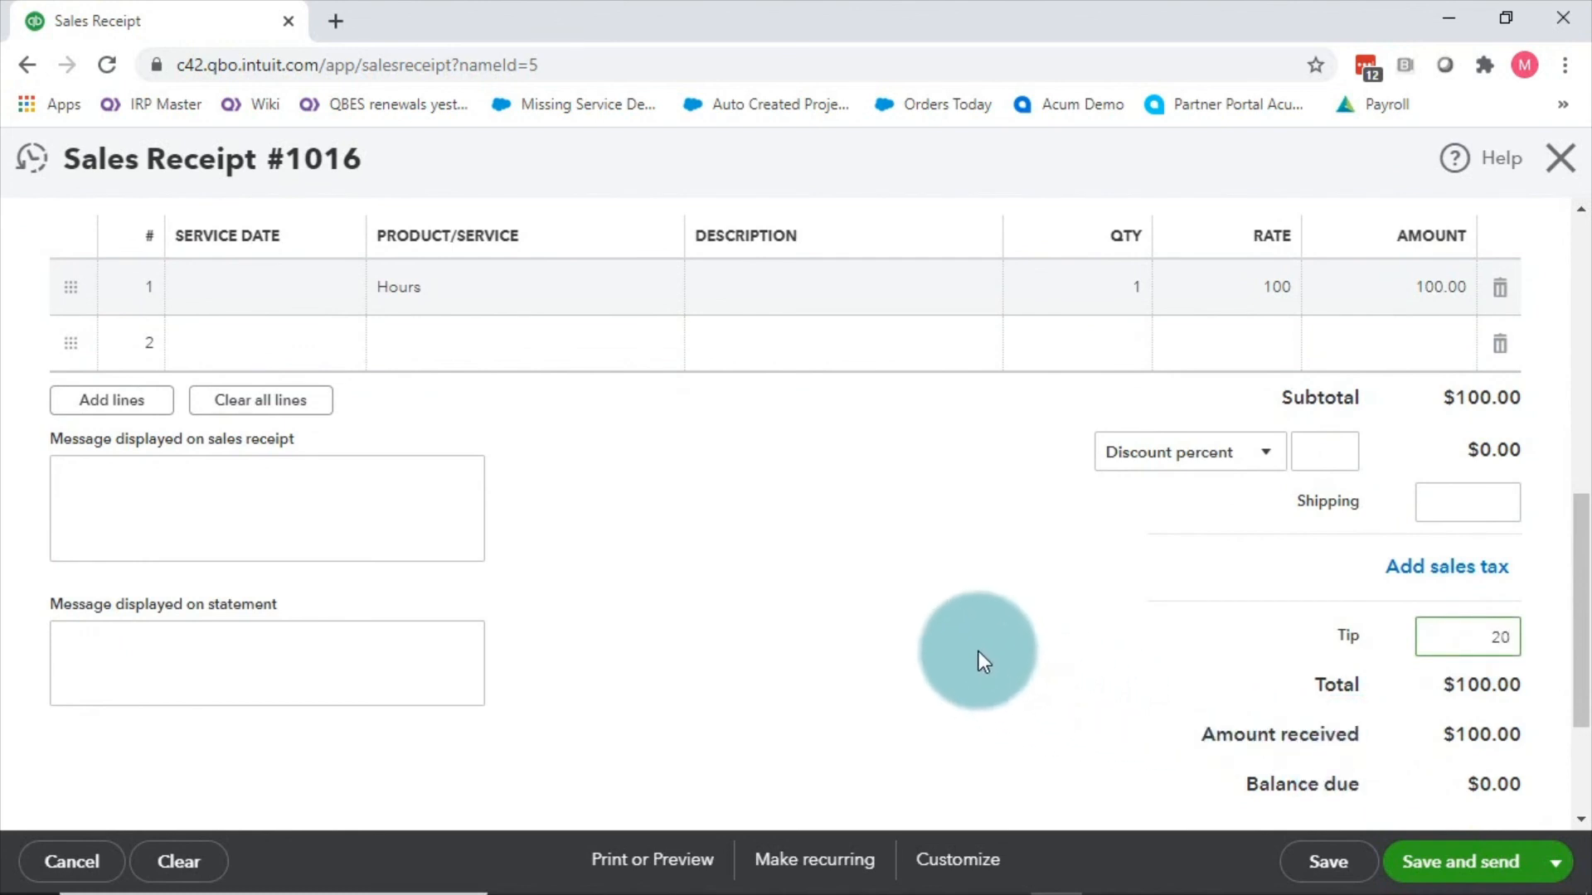
{"action": "scroll", "coordinate": [978, 650], "scroll_direction": "down", "scroll_amount": 2}
{"action": "left_click", "coordinate": [1140, 612]}
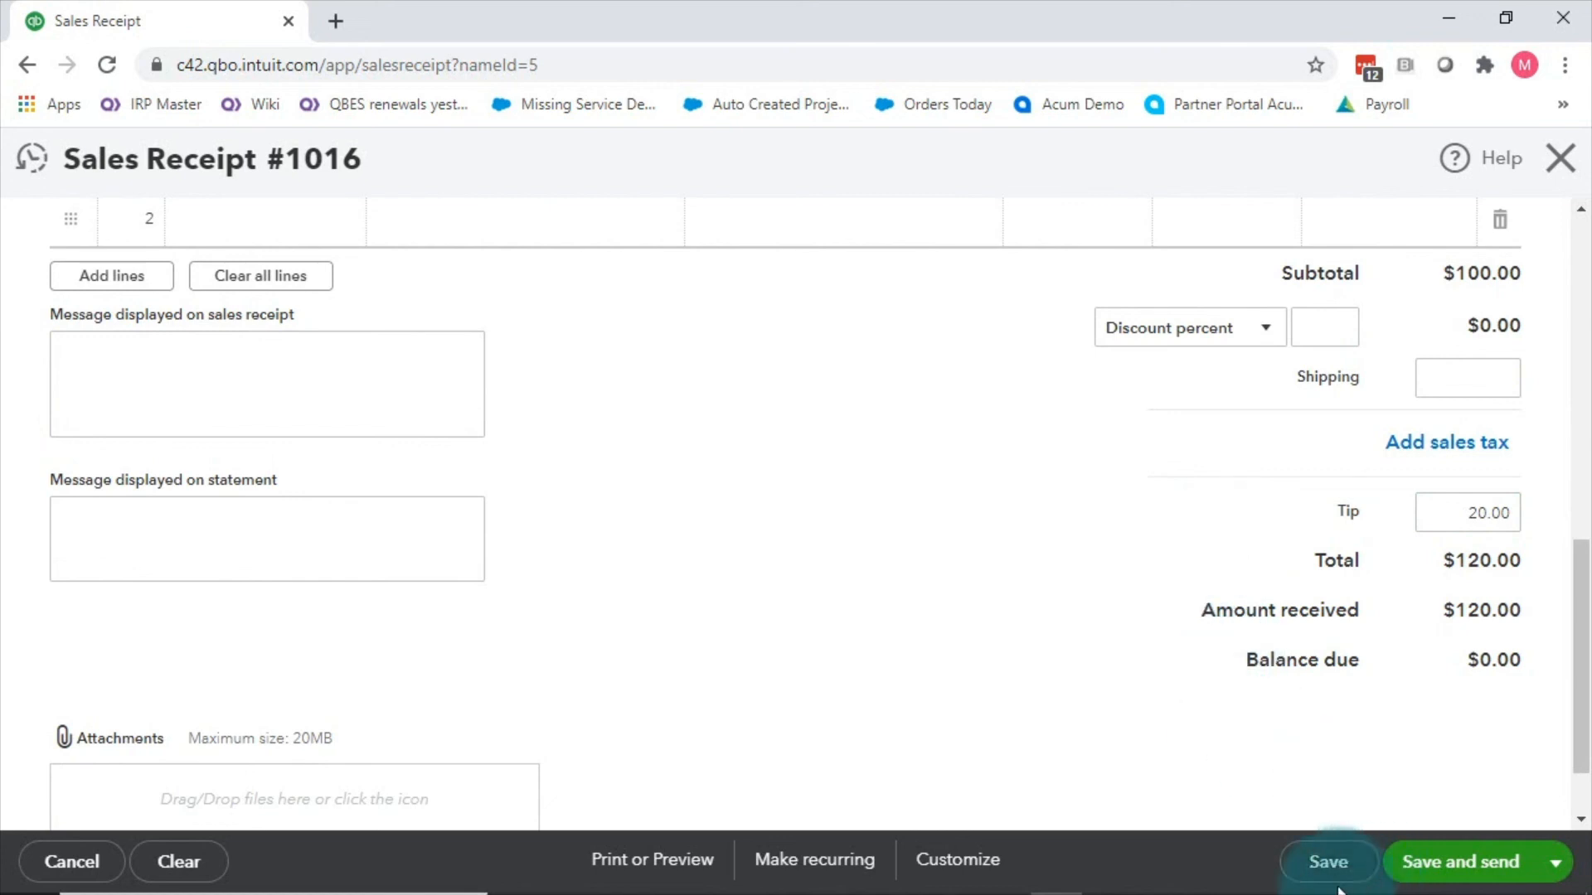
{"action": "left_click", "coordinate": [1329, 862]}
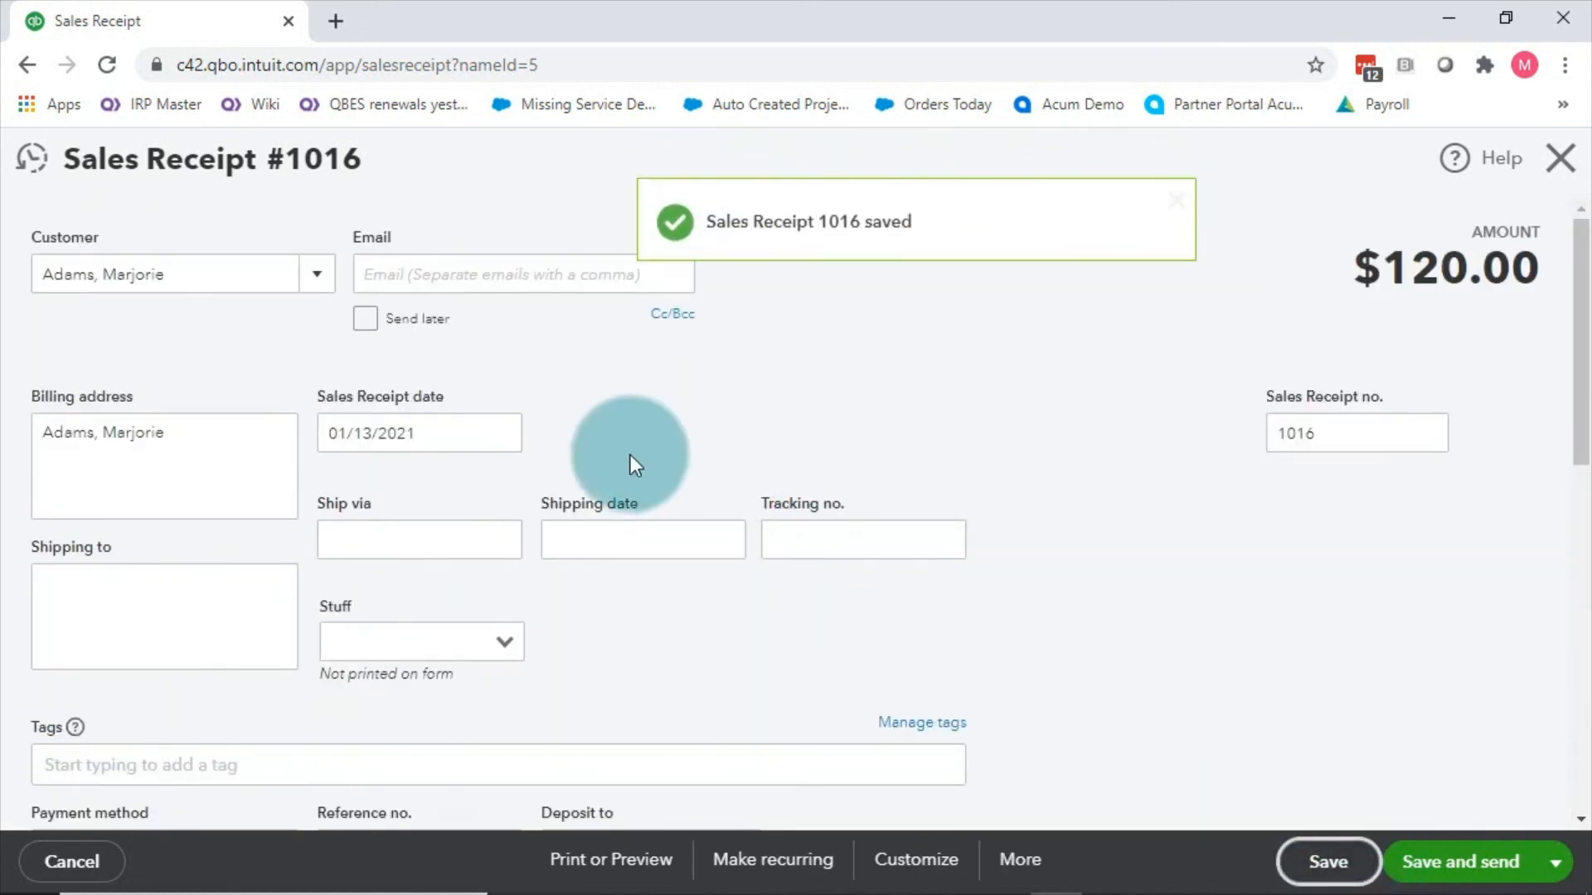
Step: Open Sales Receipt 1016's Transaction journal and scroll across to the Credit column
{"action": "left_click", "coordinate": [1025, 877]}
{"action": "left_click", "coordinate": [1018, 740]}
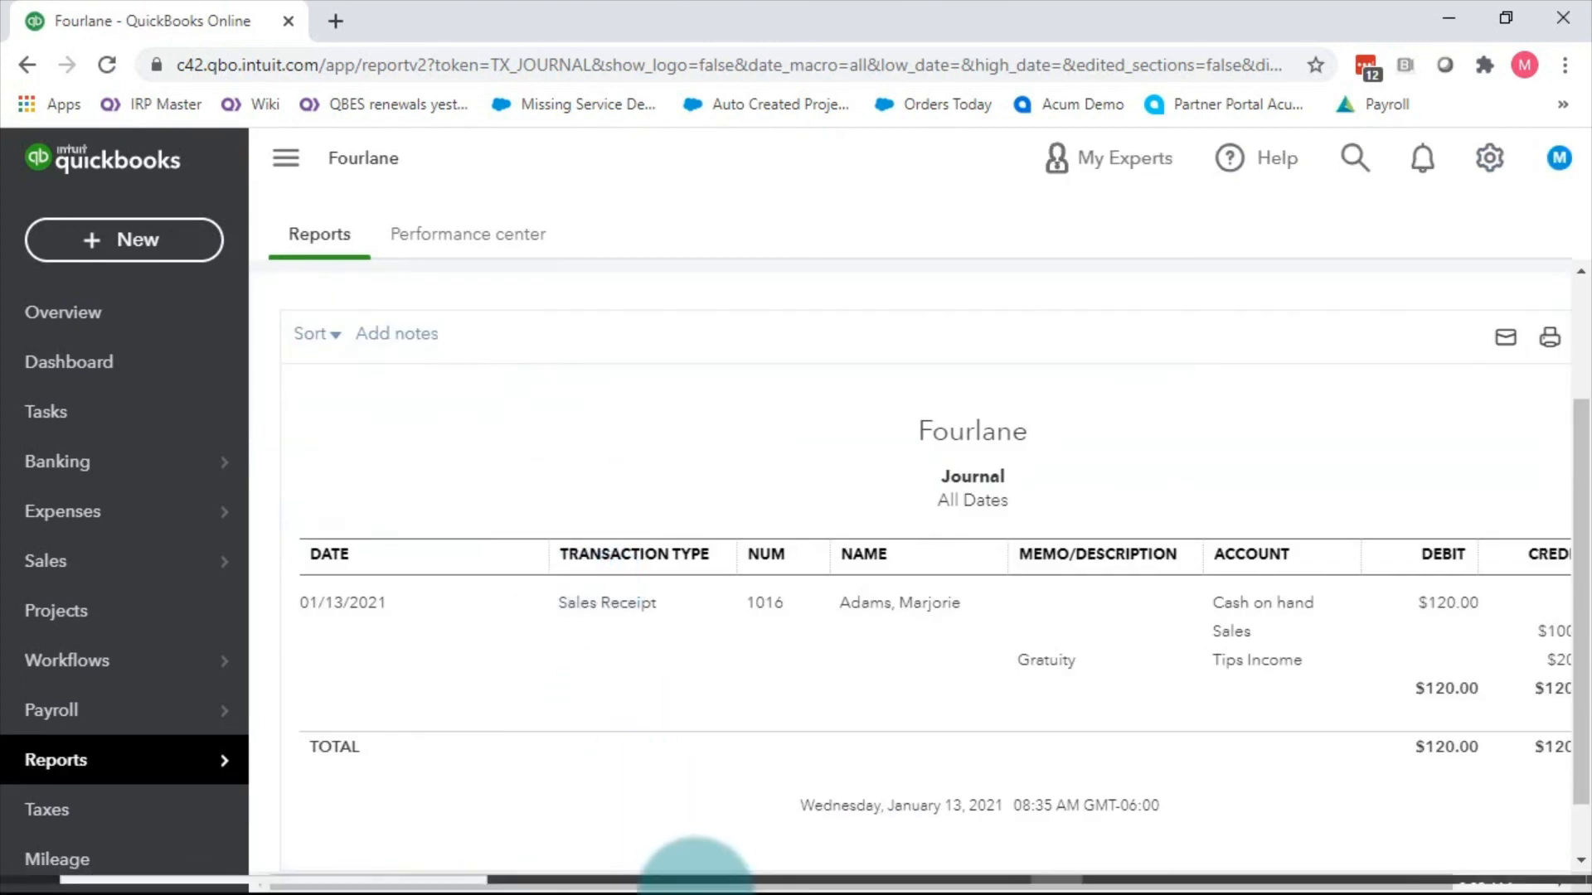
{"action": "left_click_drag", "start_coordinate": [757, 880], "coordinate": [1178, 885]}
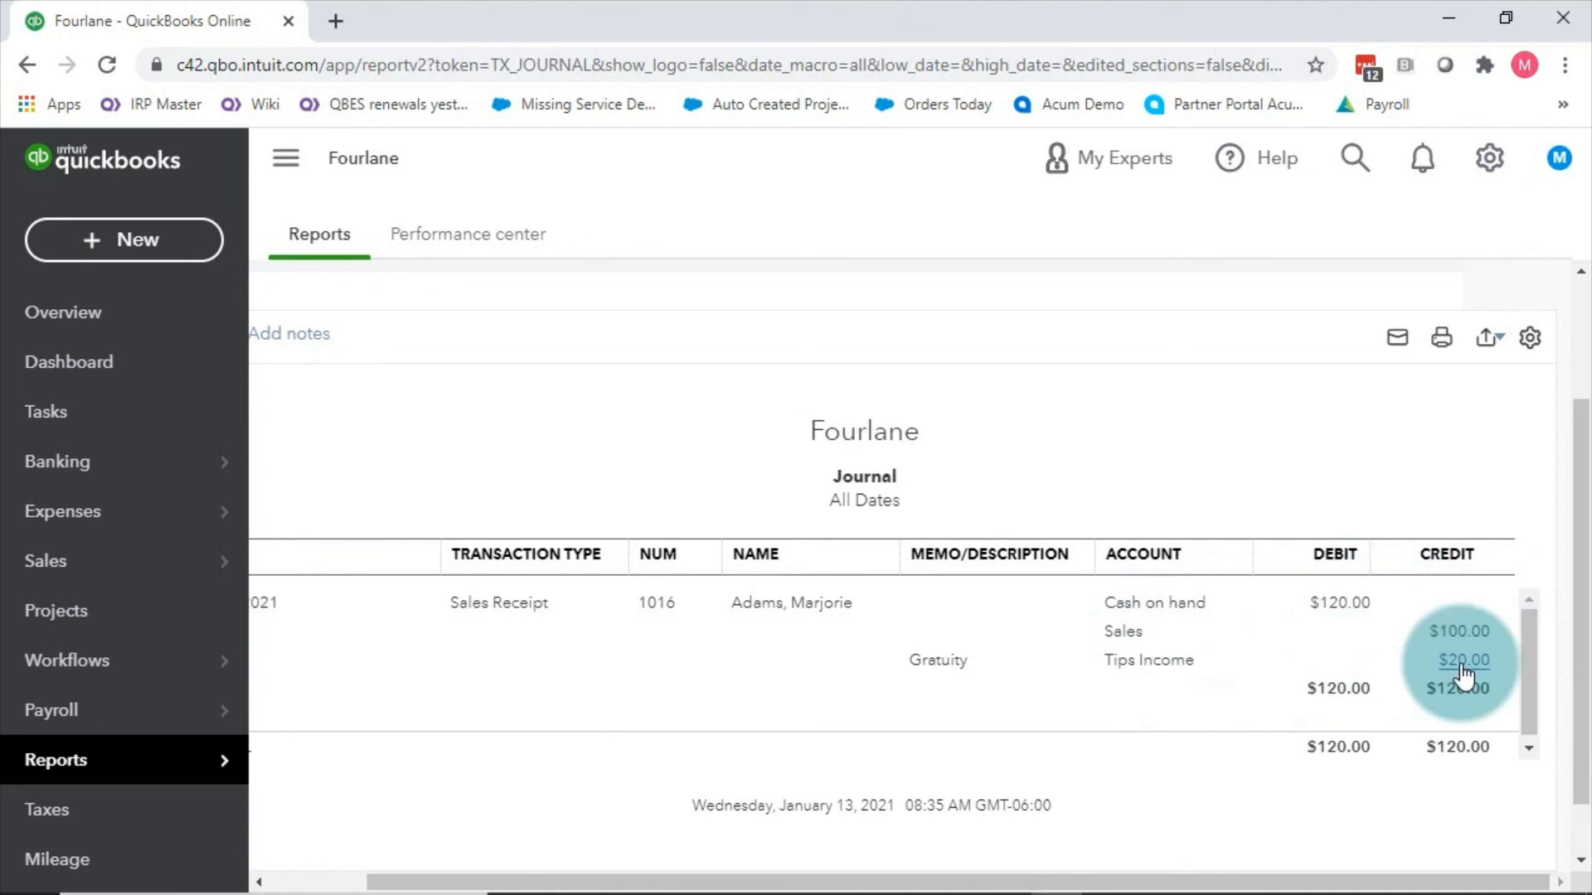
{"action": "left_click_drag", "start_coordinate": [1362, 881], "coordinate": [1219, 881]}
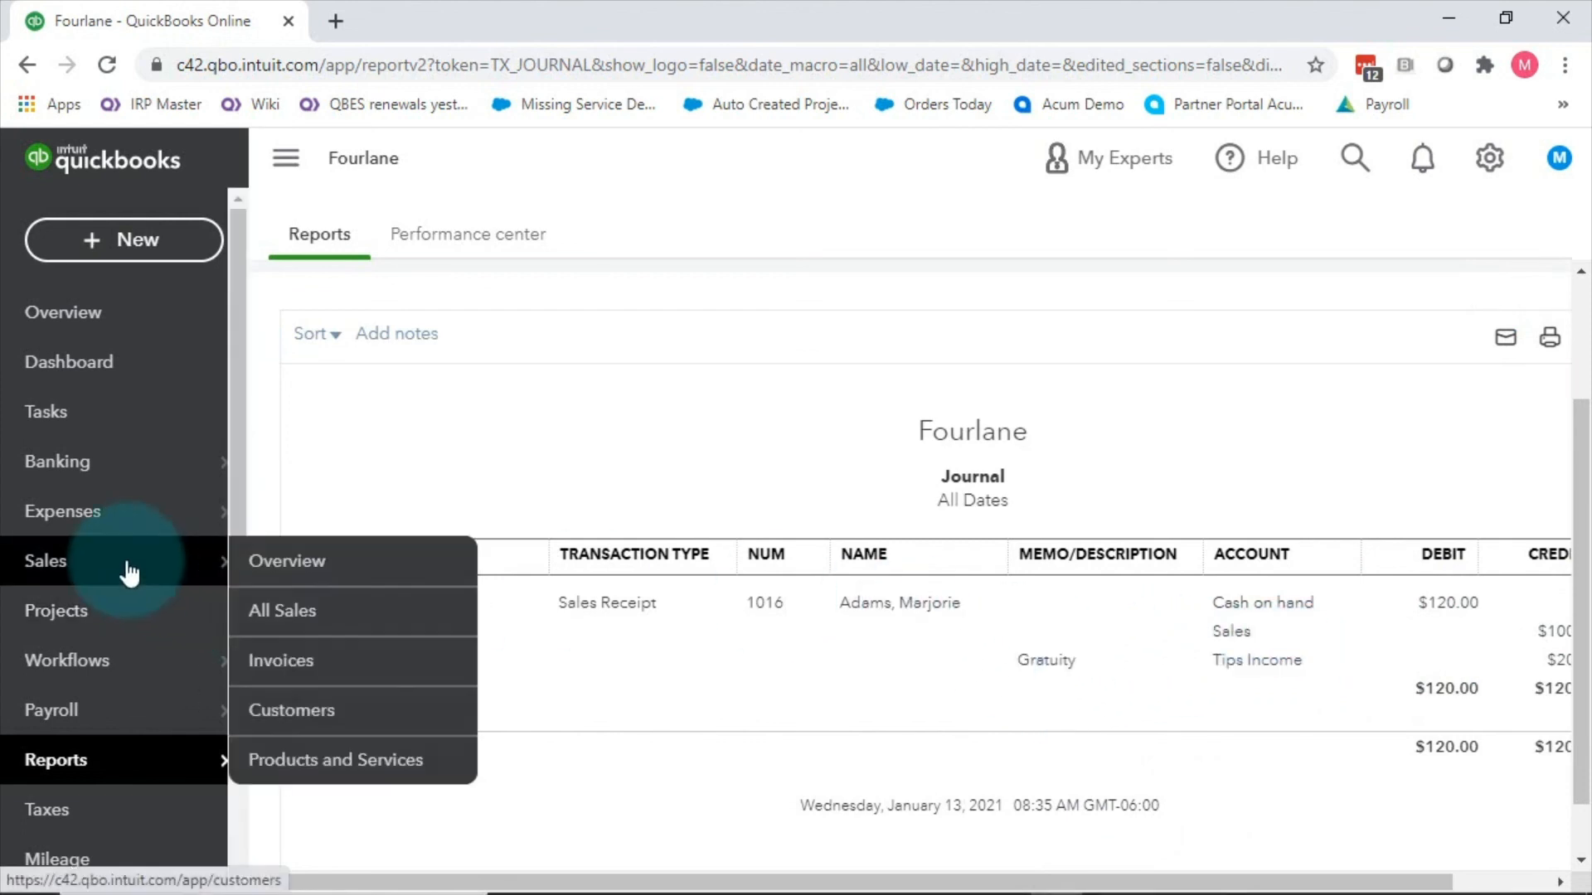
Step: Filter the Chart of Accounts by 'tip' and run the Tips Income report to review its transactions
{"action": "left_click", "coordinate": [1509, 159]}
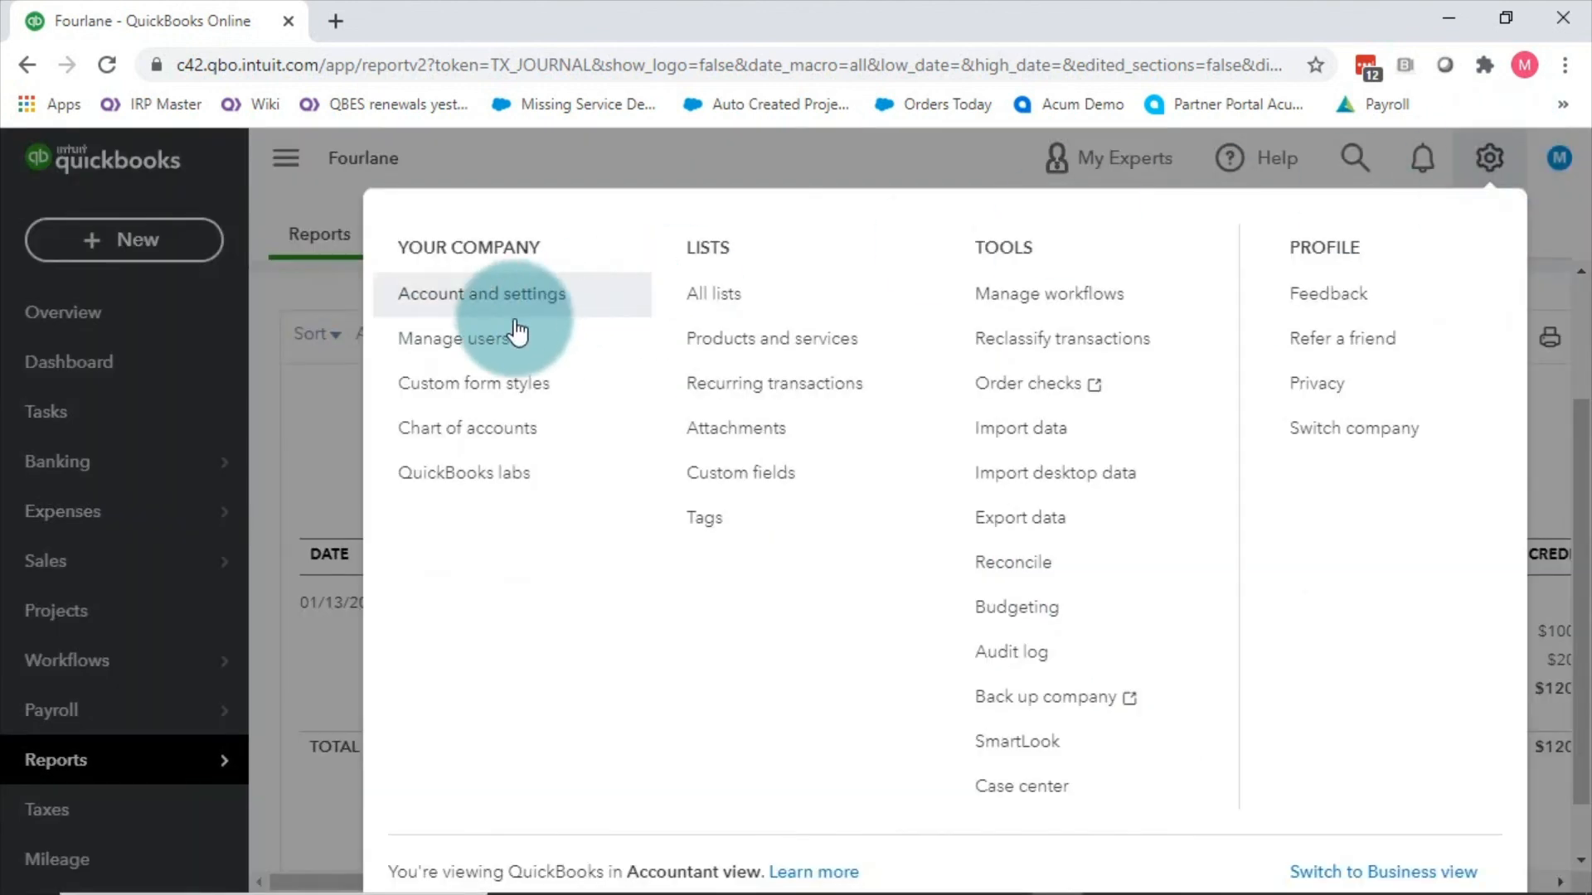
{"action": "left_click", "coordinate": [487, 429]}
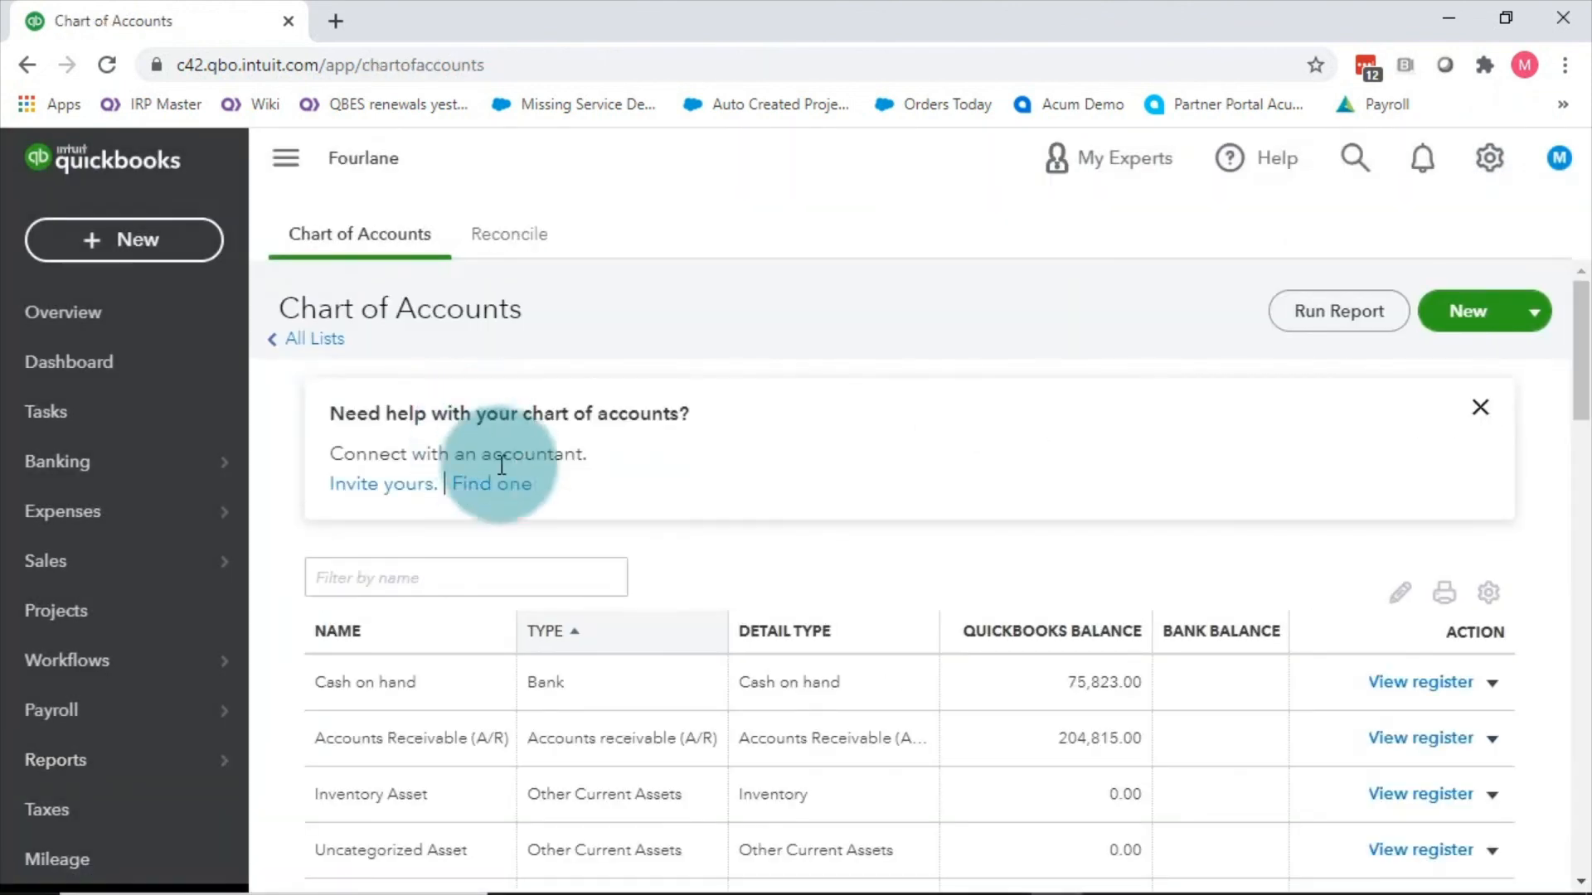
{"action": "left_click", "coordinate": [446, 575]}
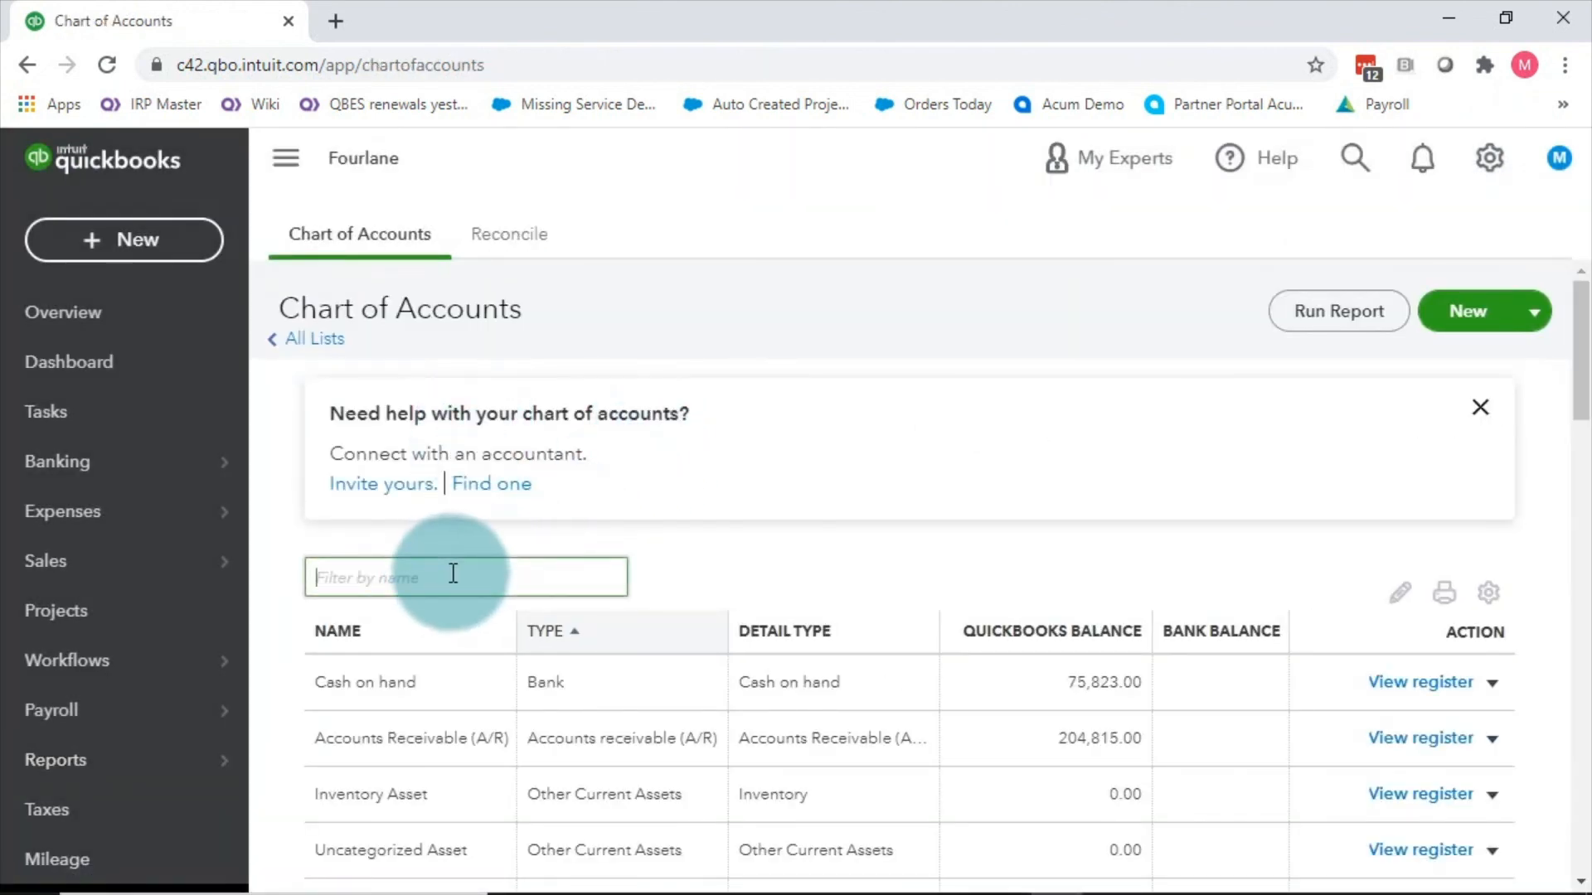
{"action": "type", "text": "tip"}
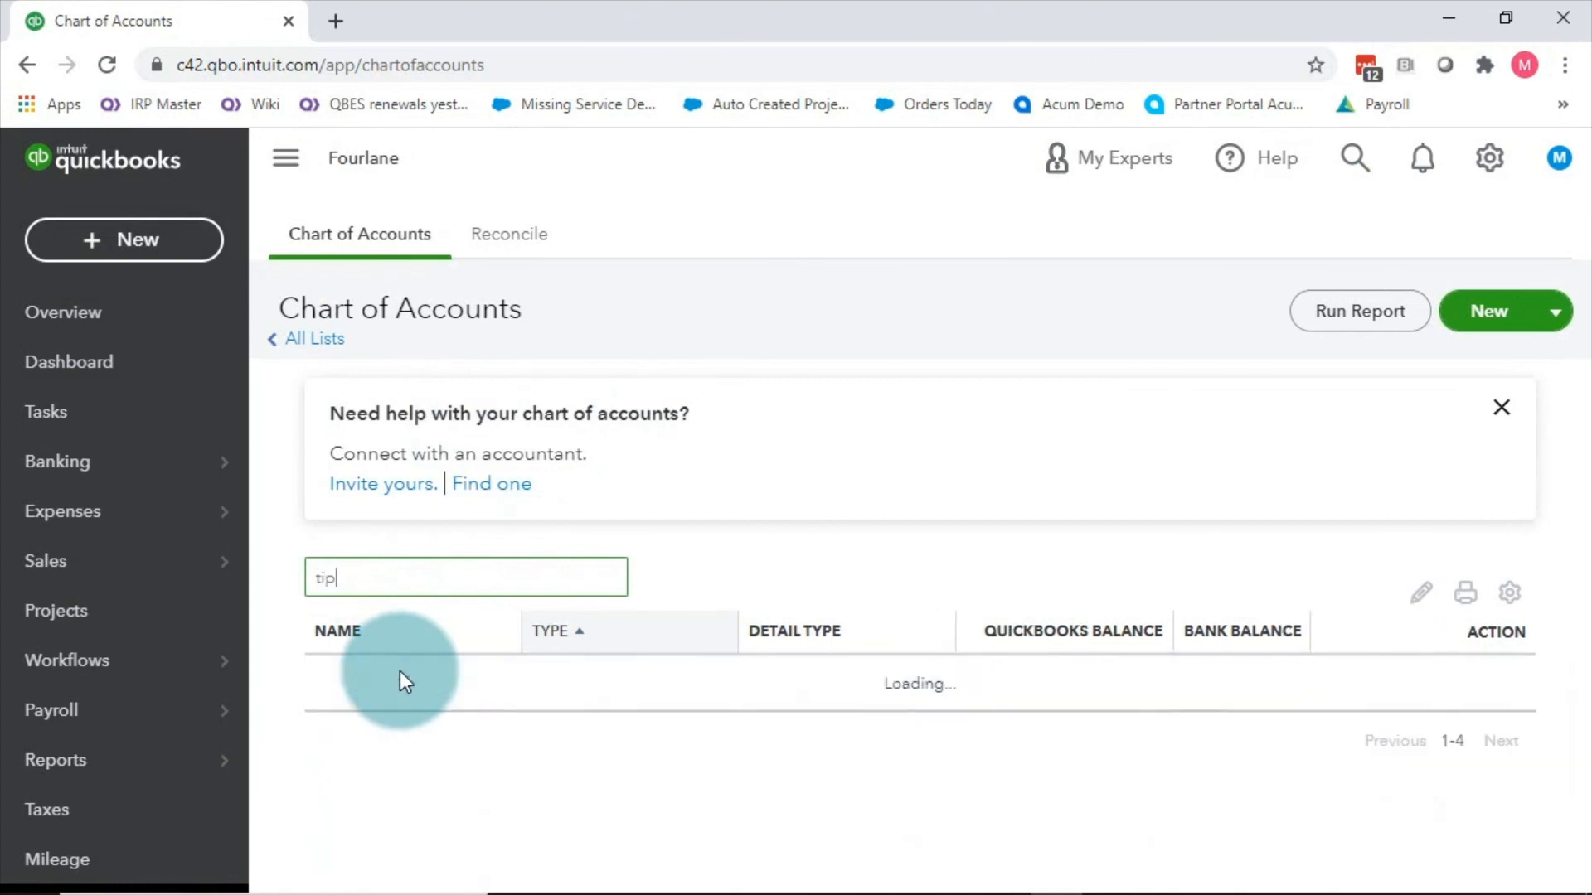
{"action": "left_click", "coordinate": [1493, 699]}
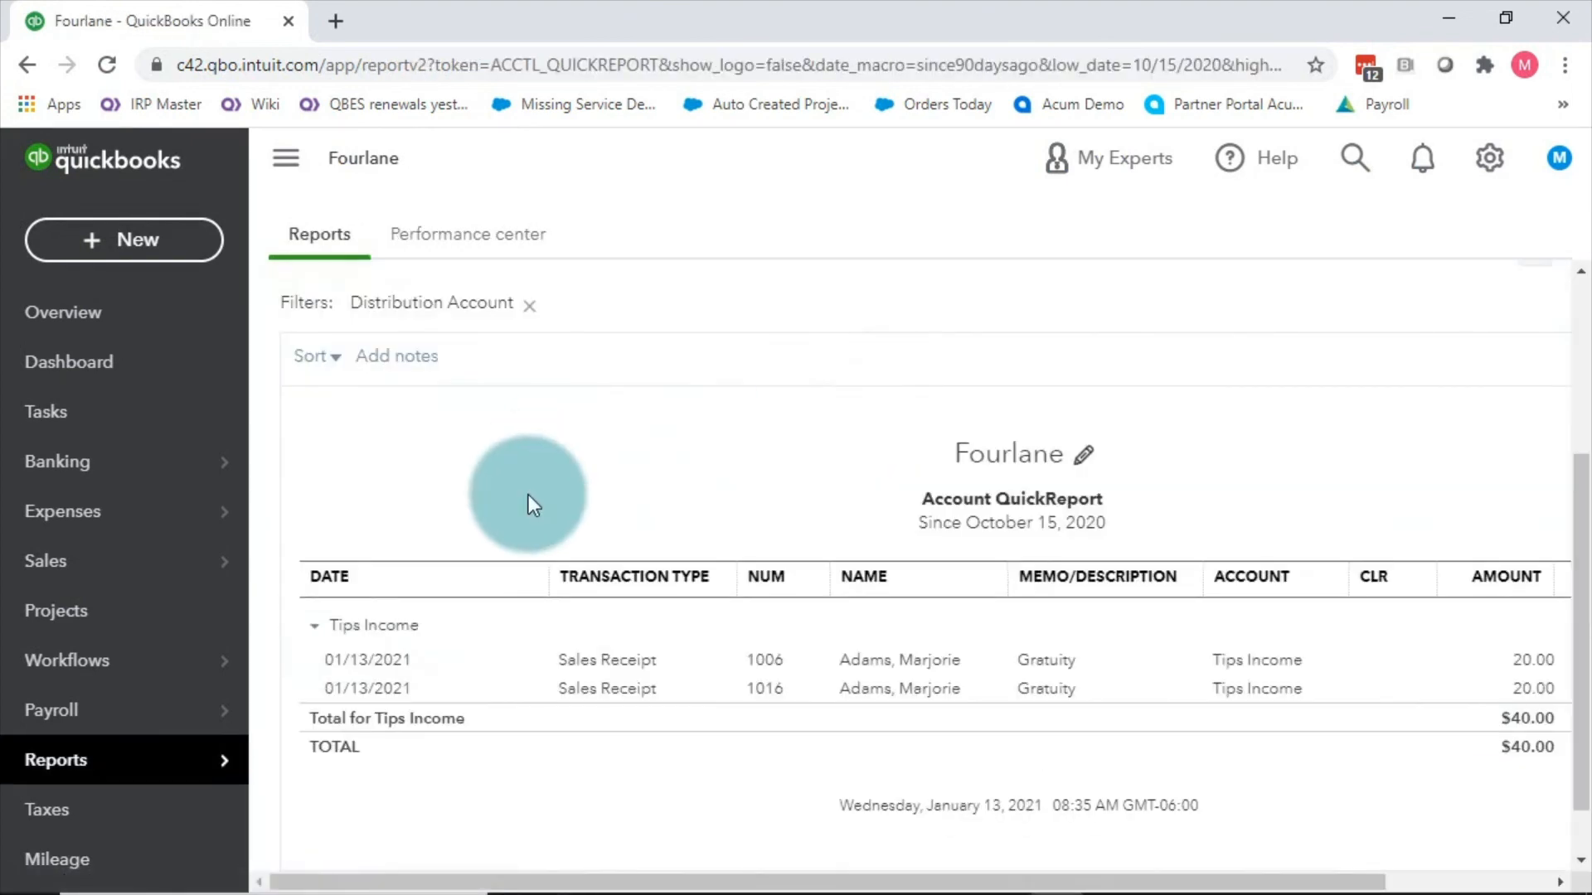
{"action": "left_click", "coordinate": [83, 761]}
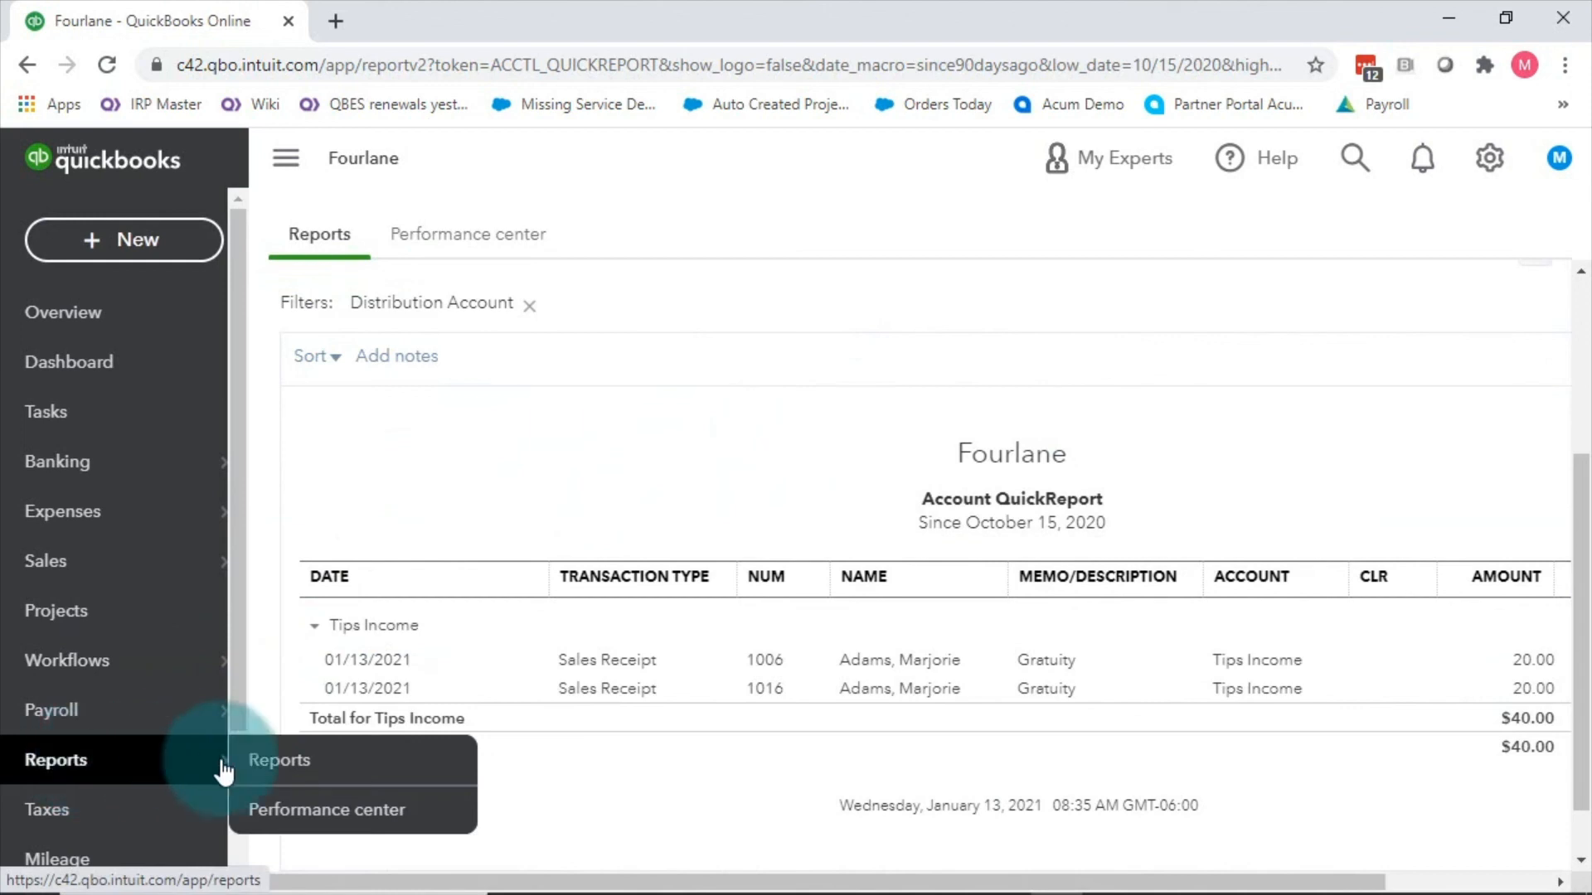
Step: Go back to the Chart of Accounts and bring up the actions available for Tips Income
{"action": "left_click", "coordinate": [1554, 166]}
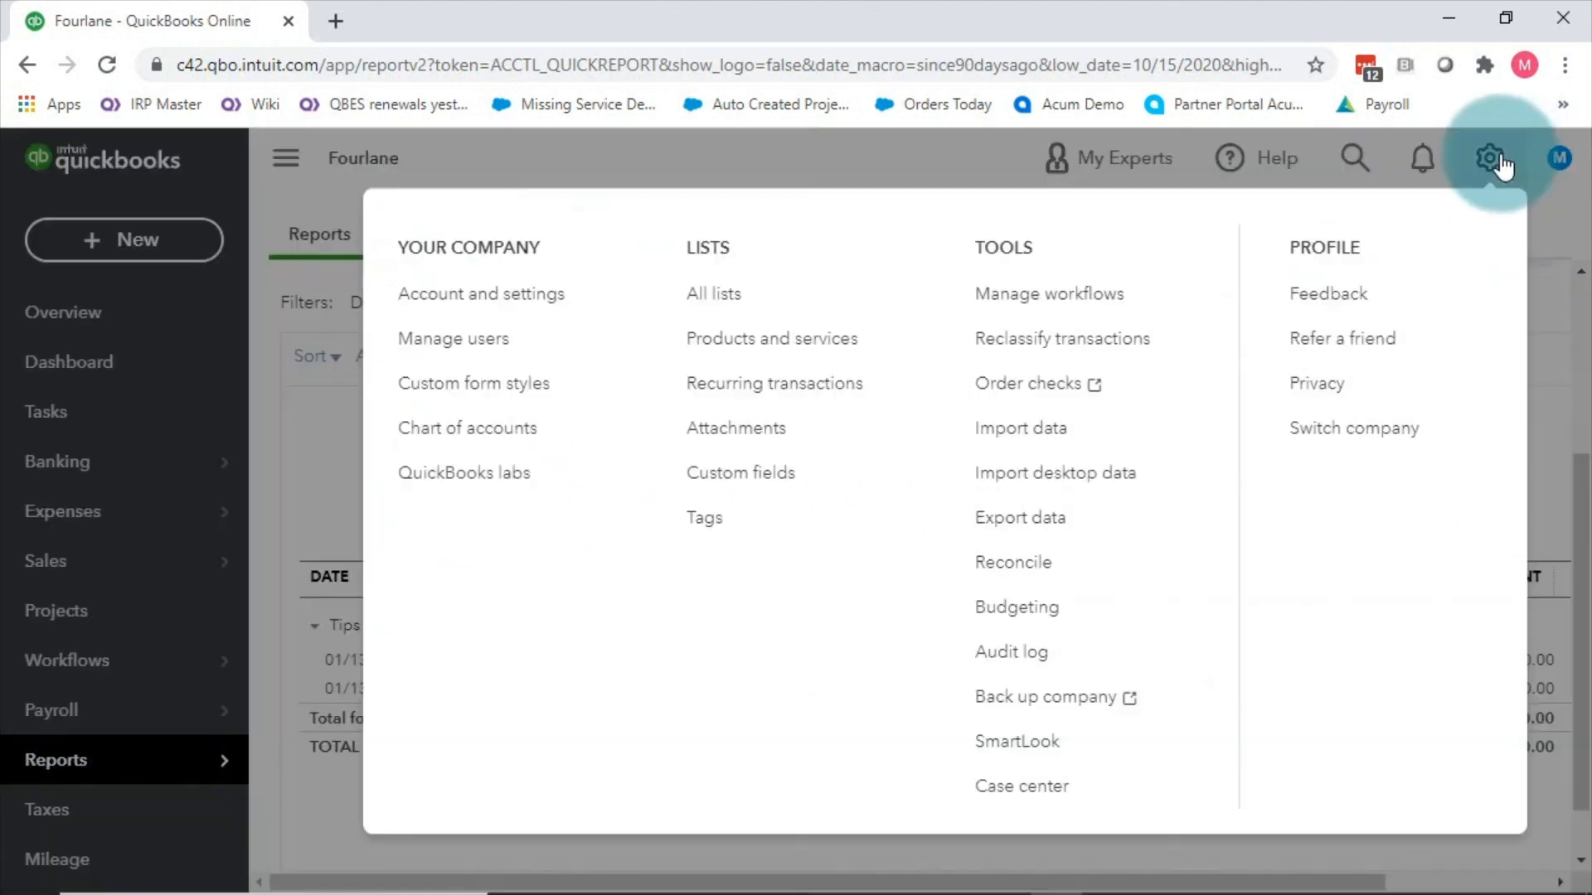
{"action": "left_click", "coordinate": [428, 417]}
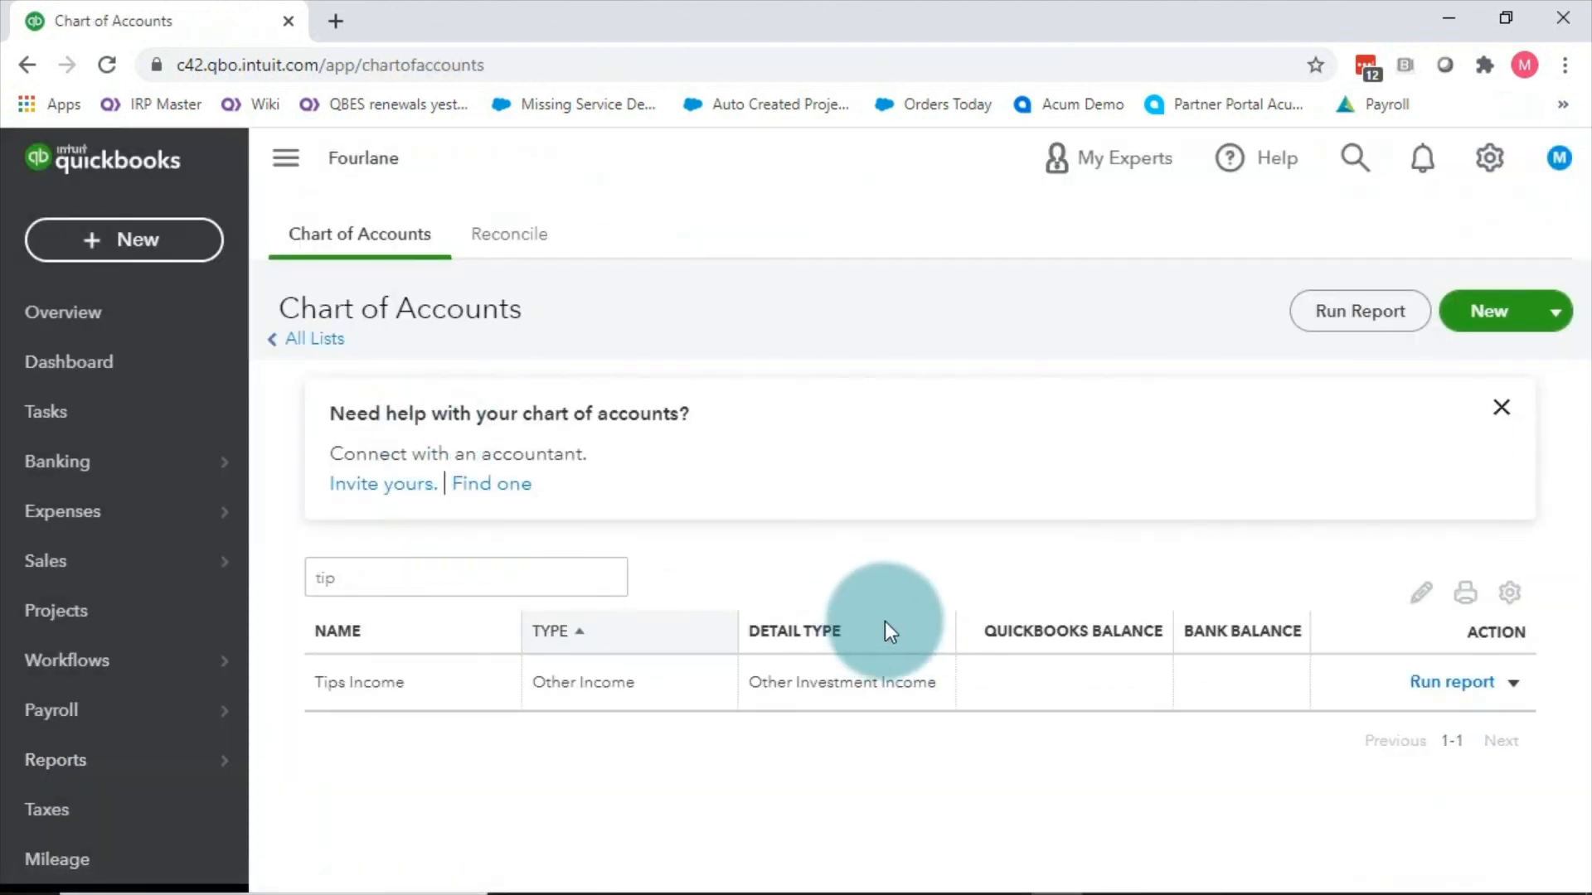
{"action": "left_click", "coordinate": [1514, 682]}
{"action": "left_click", "coordinate": [1357, 721]}
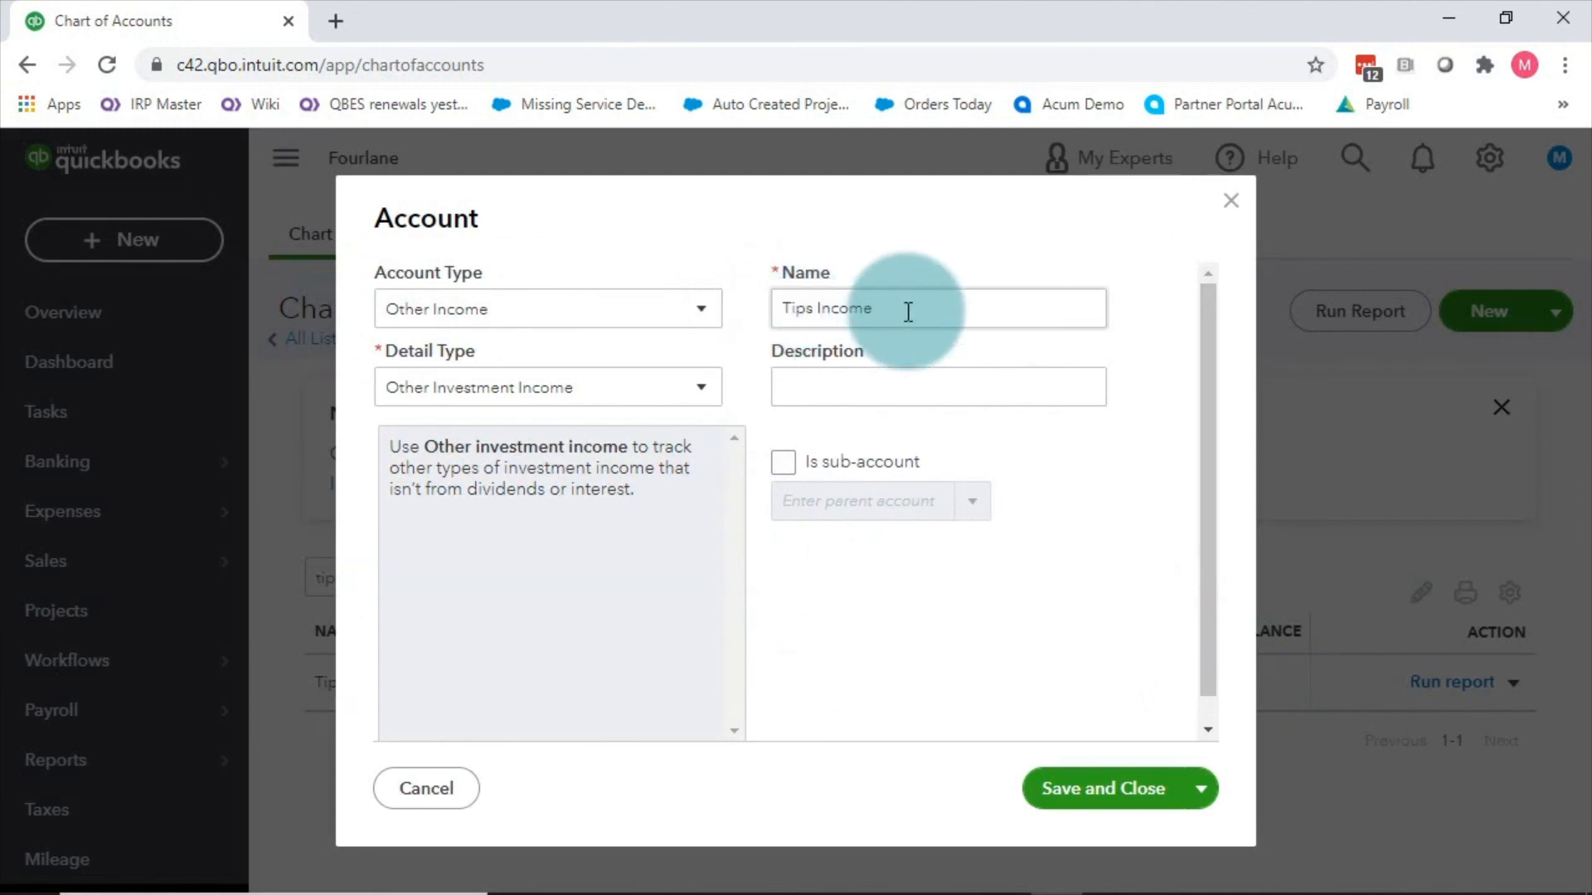
{"action": "left_click", "coordinate": [717, 319]}
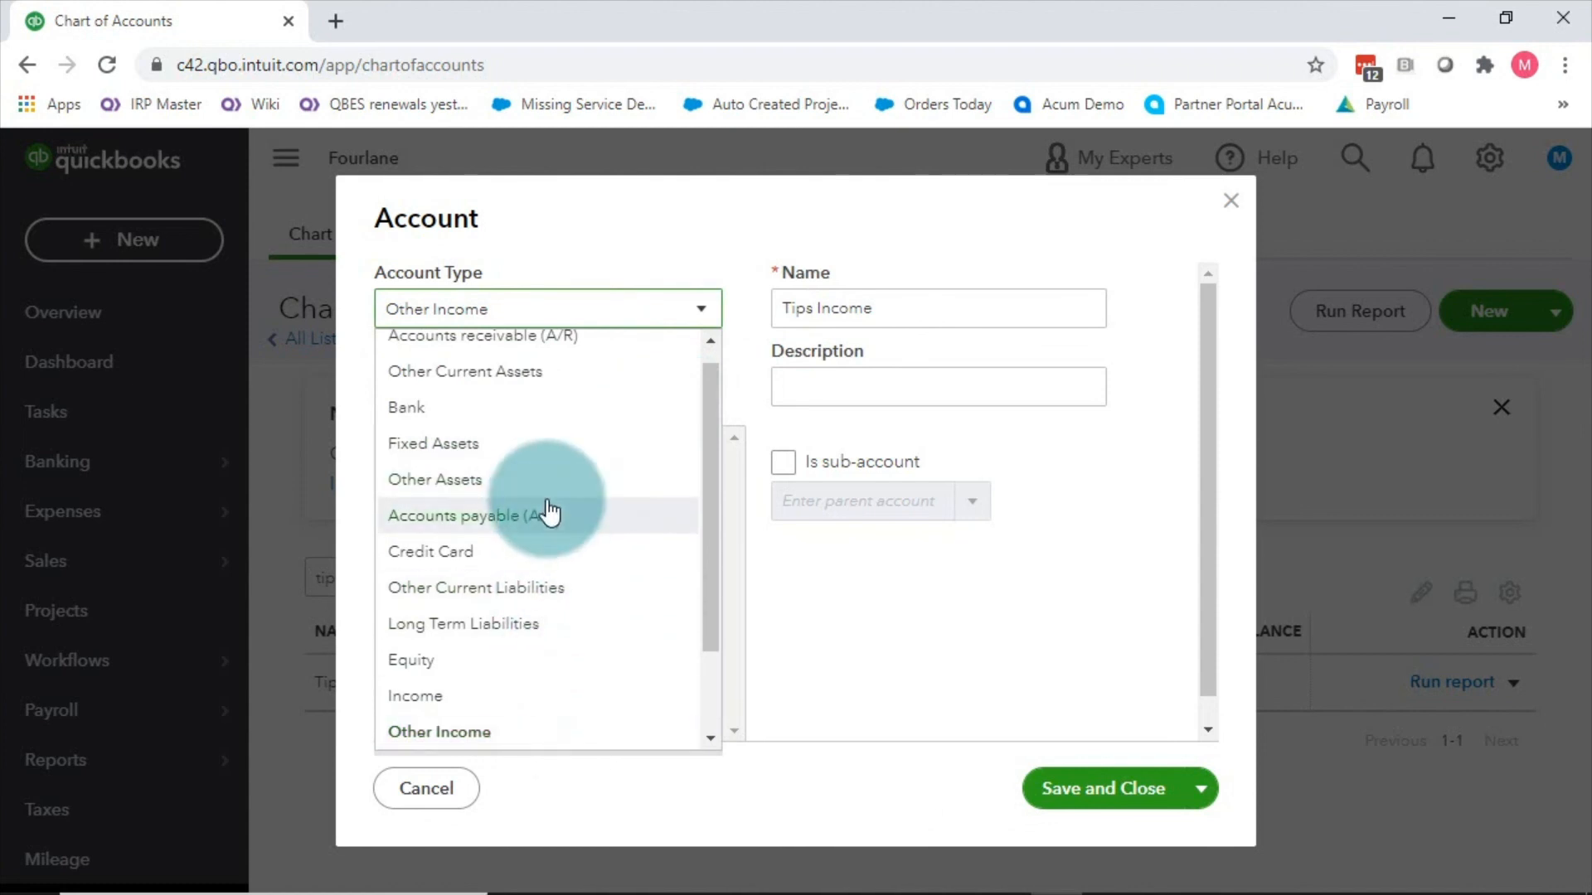
{"action": "left_click", "coordinate": [551, 588]}
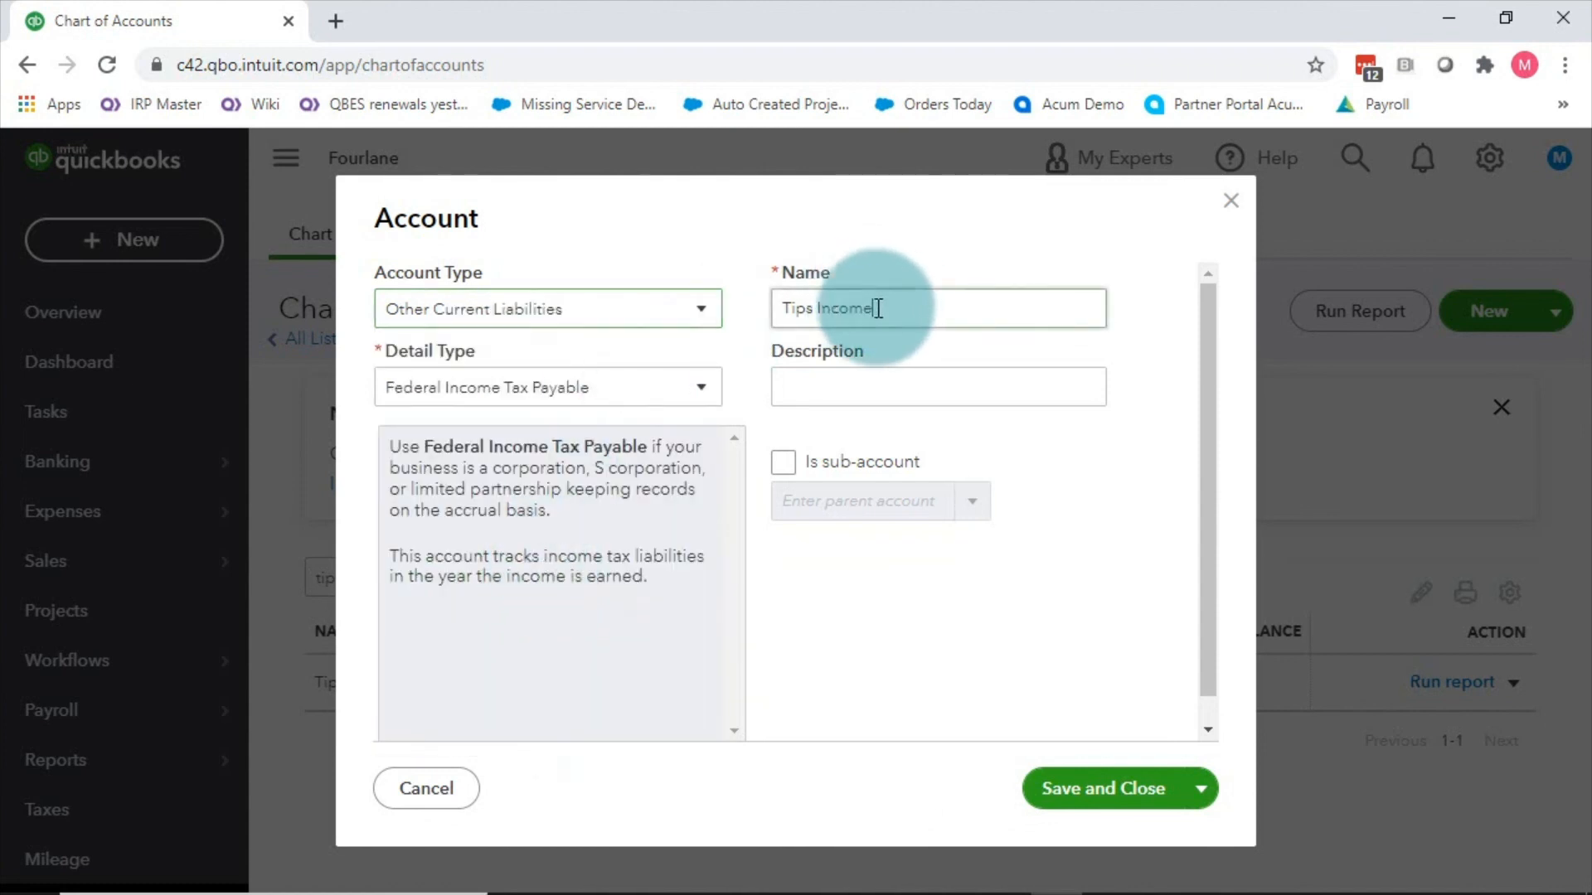
{"action": "left_click_drag", "start_coordinate": [875, 307], "coordinate": [826, 314]}
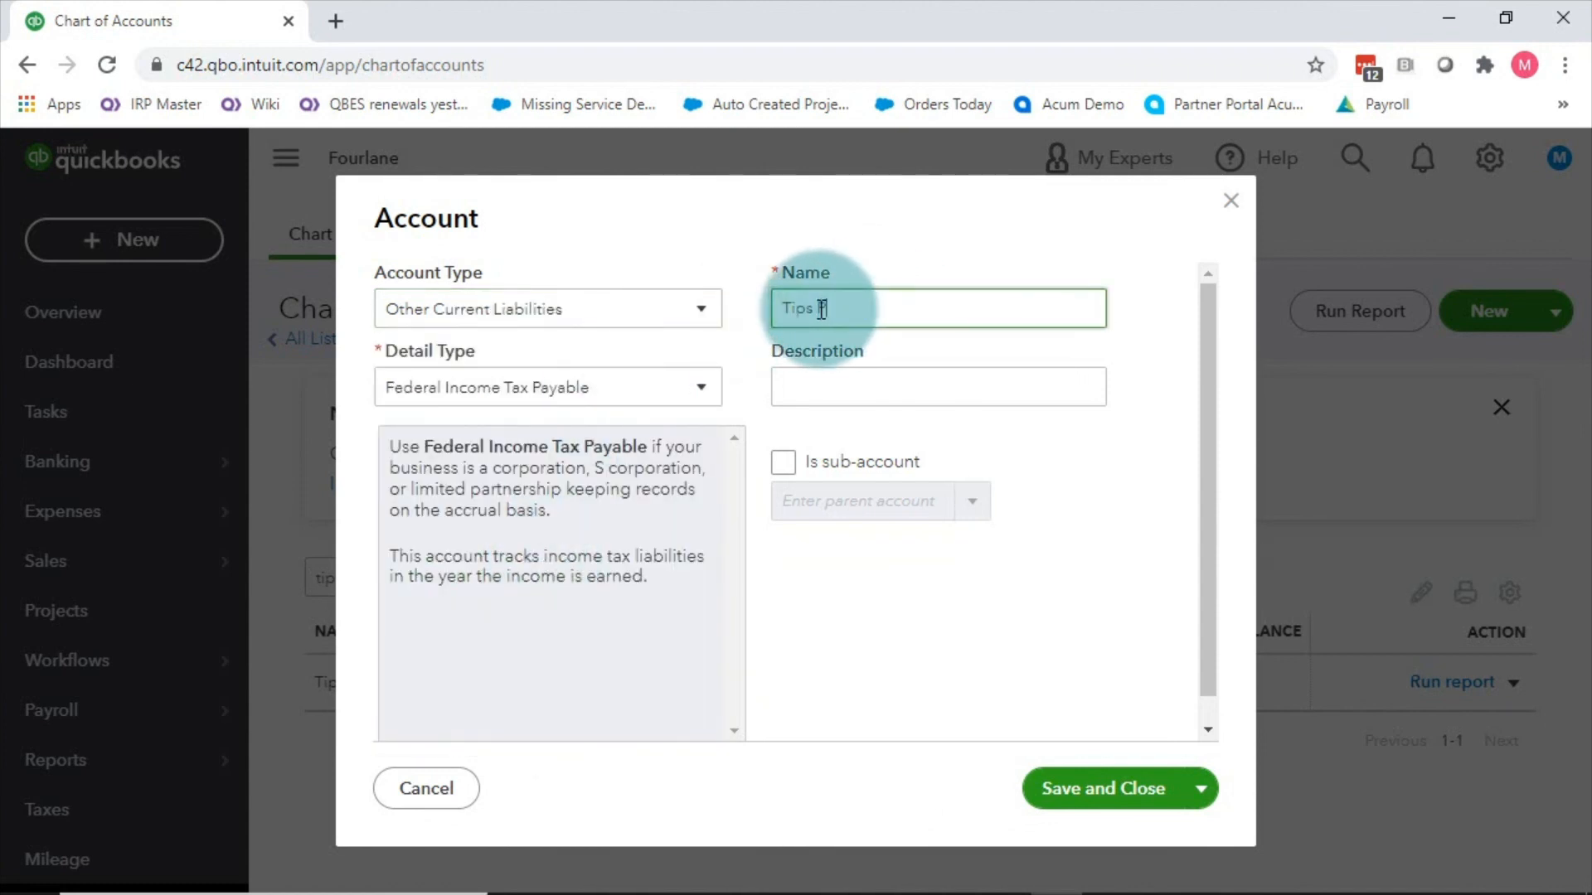
{"action": "key", "text": "Tab"}
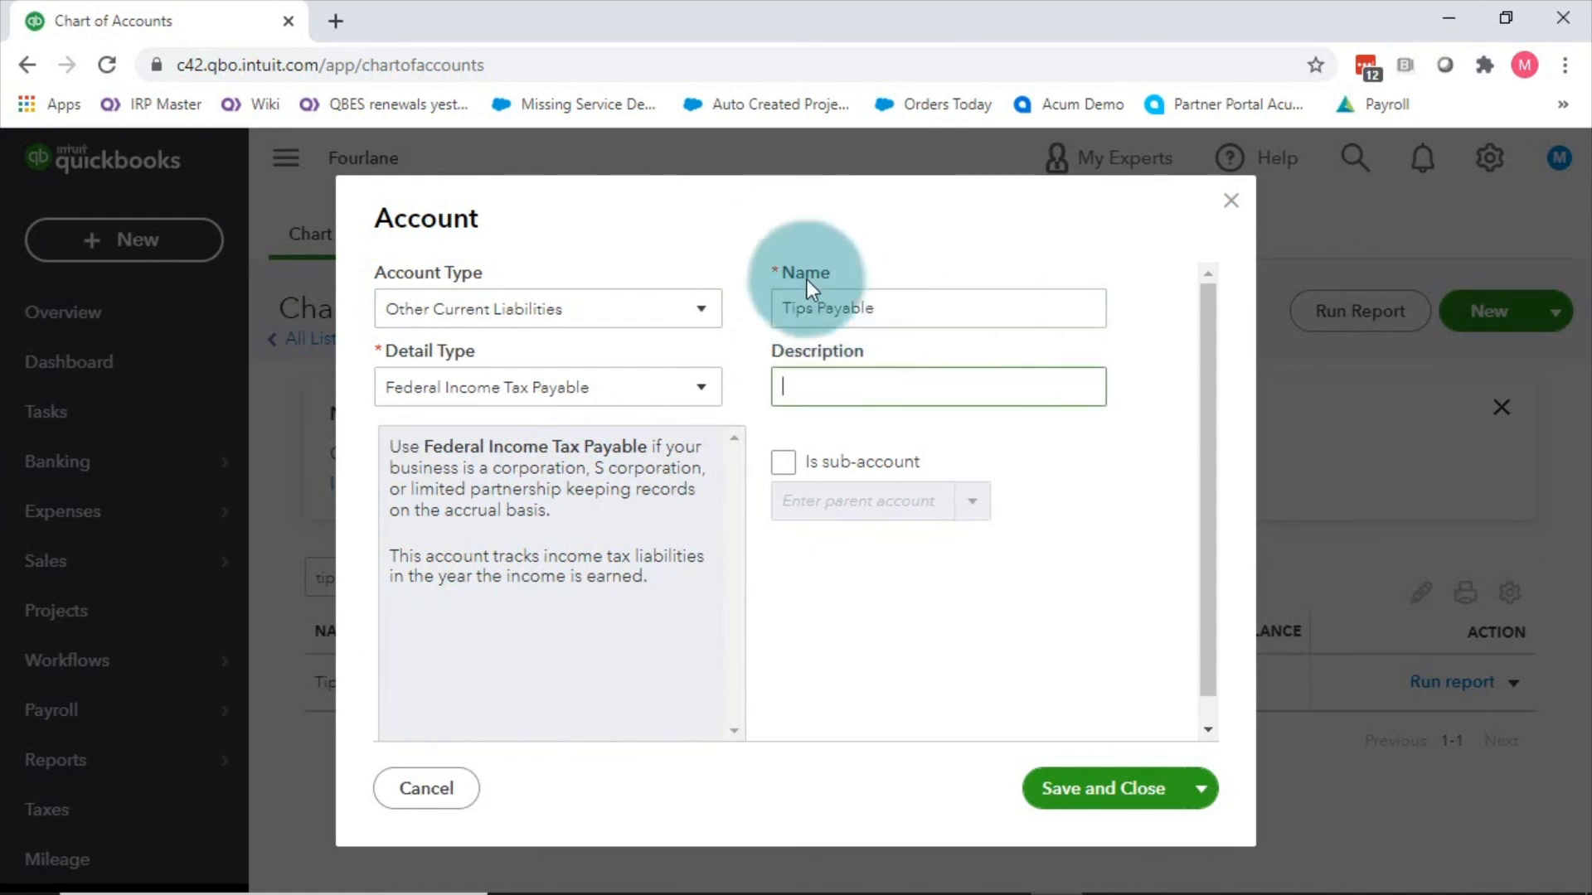
{"action": "left_click", "coordinate": [663, 390]}
{"action": "scroll", "coordinate": [531, 663], "scroll_direction": "down", "scroll_amount": 1}
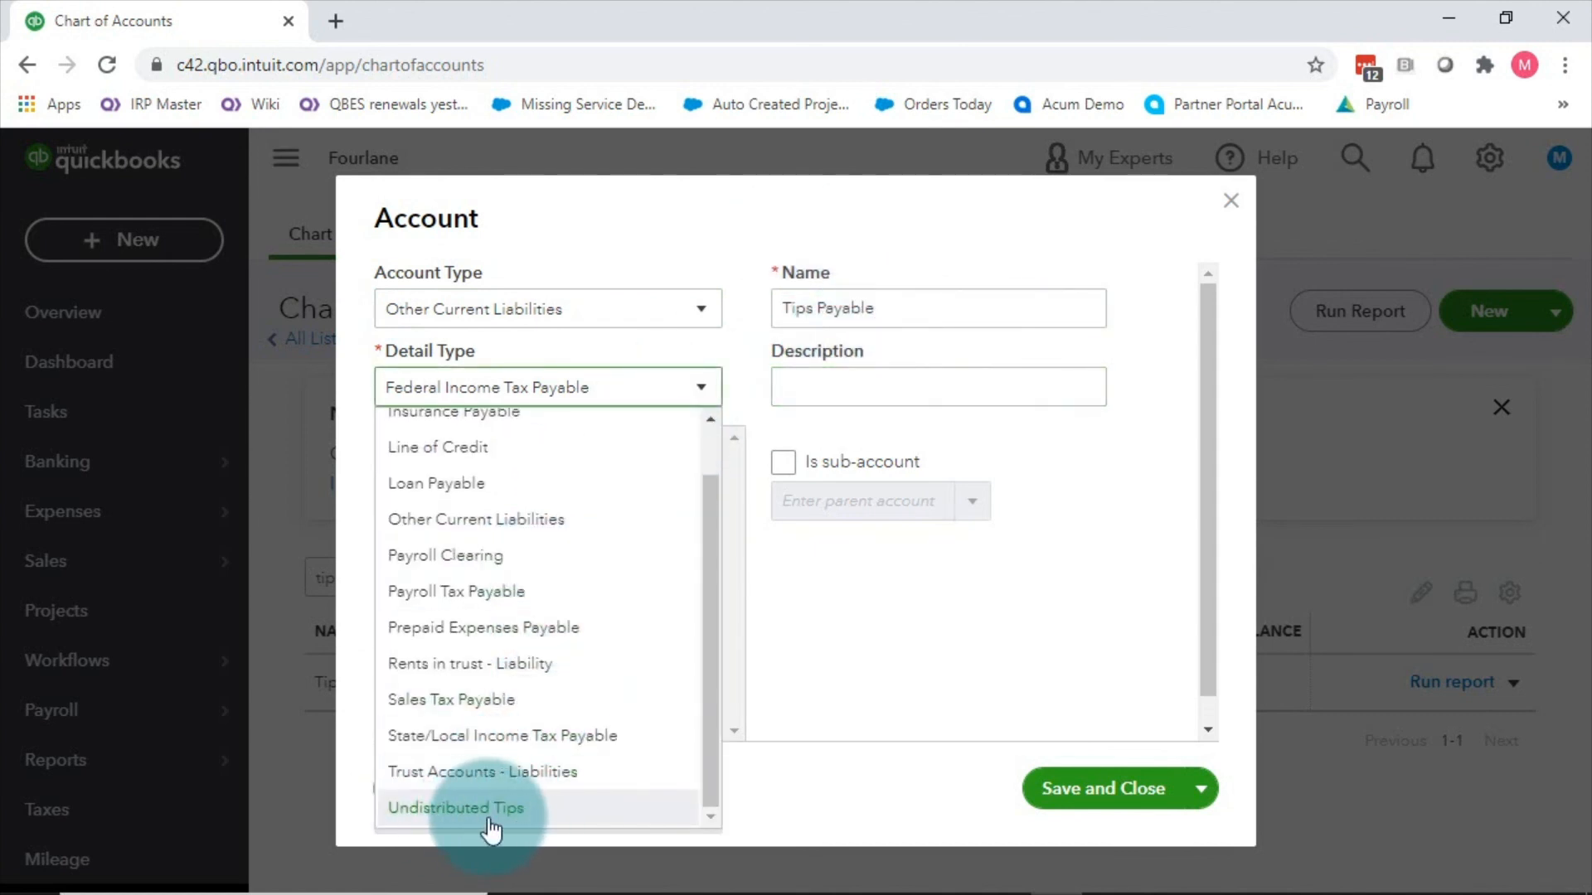
{"action": "left_click", "coordinate": [488, 808]}
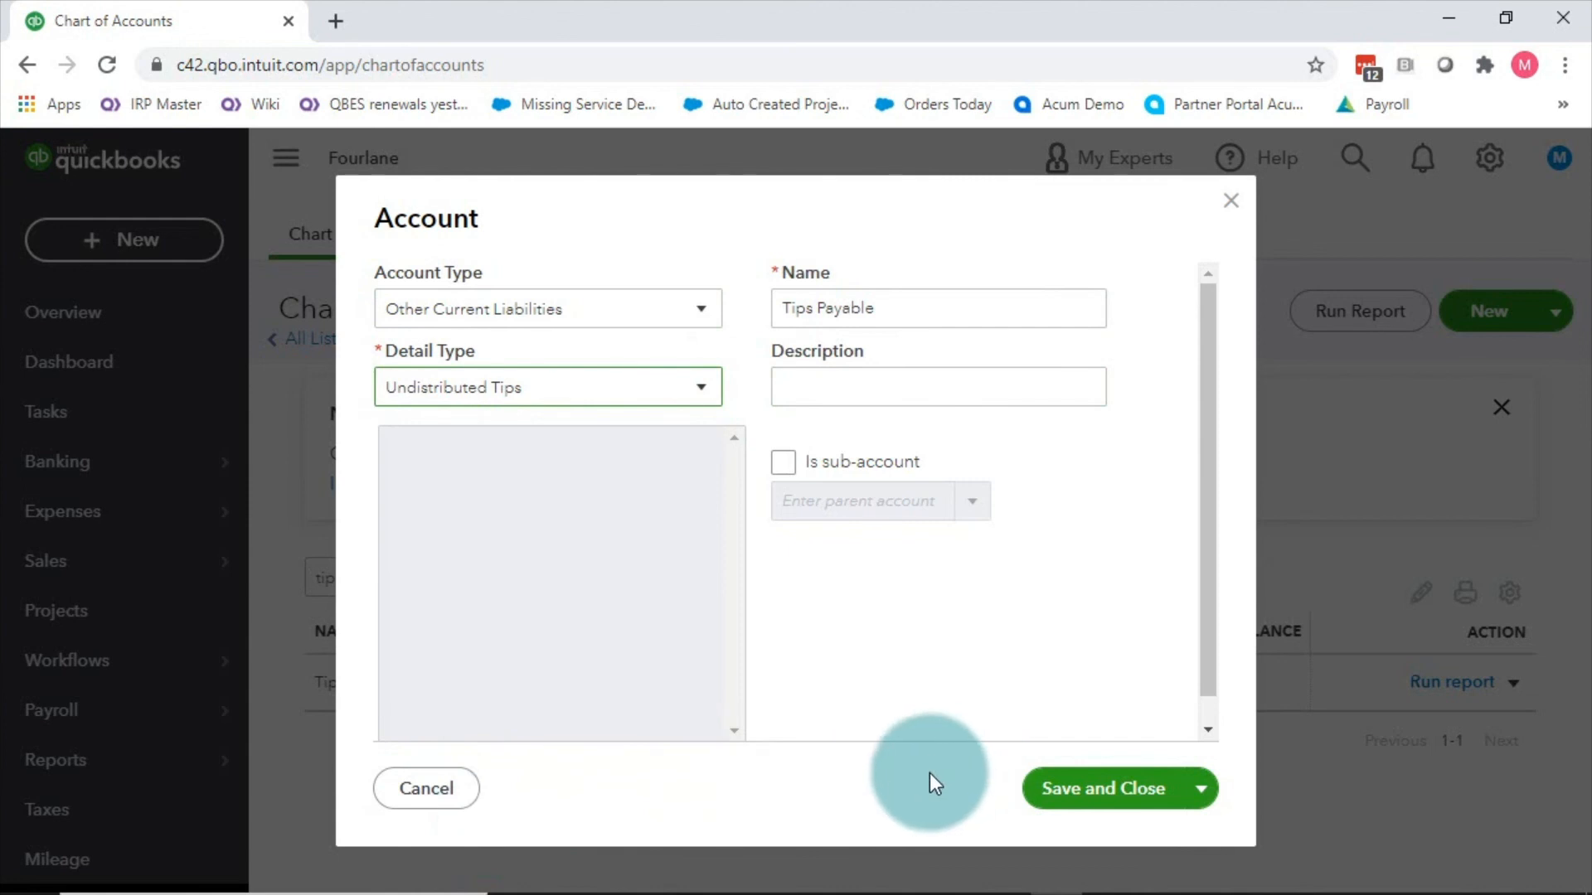
{"action": "left_click", "coordinate": [432, 798]}
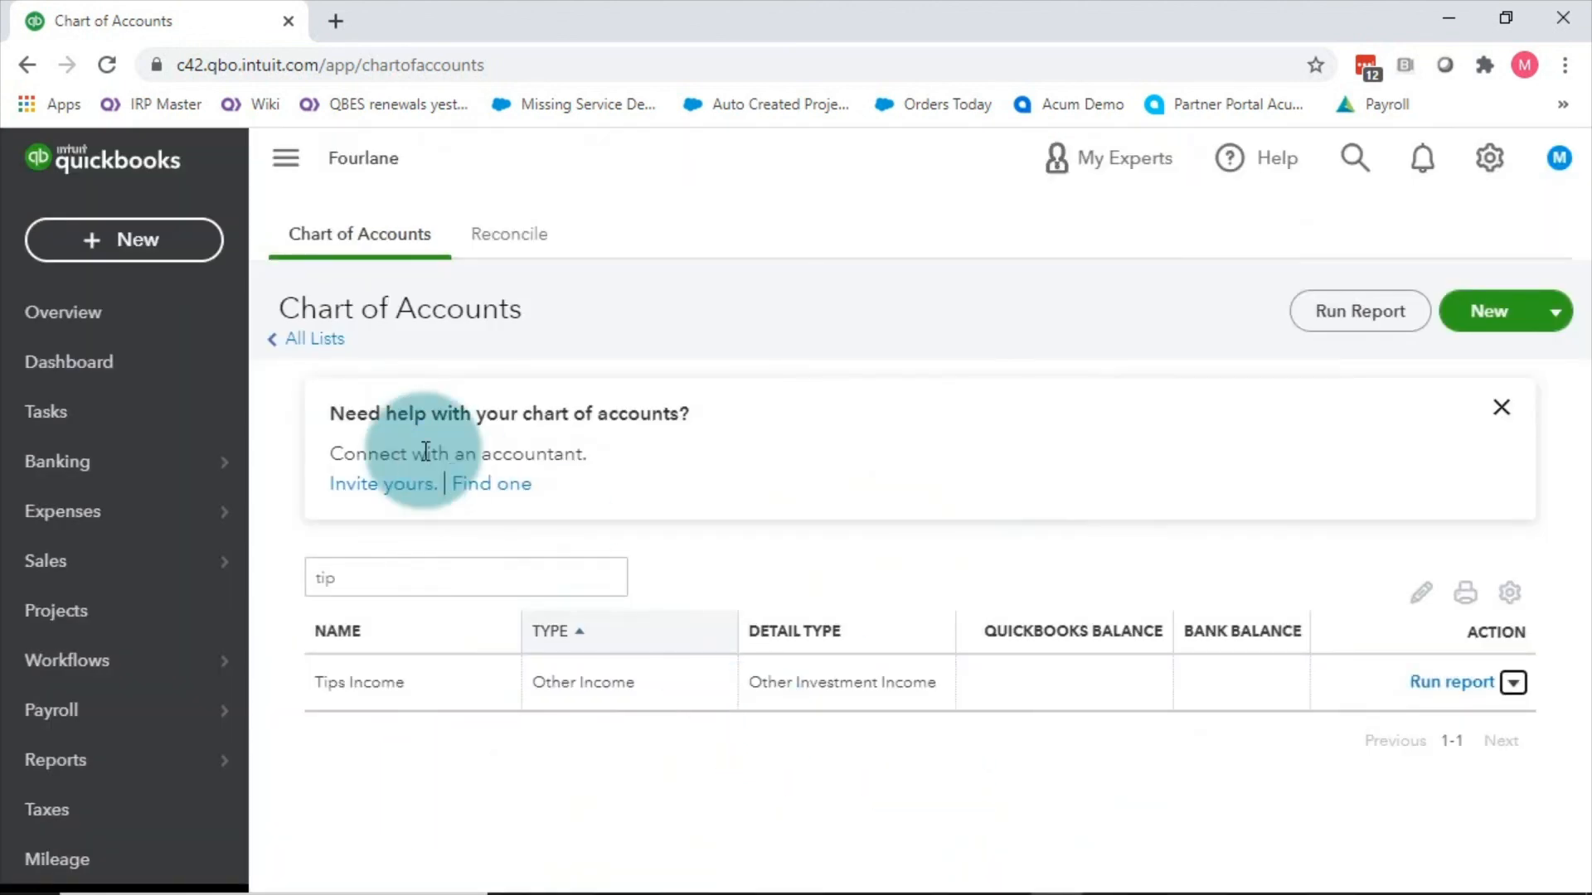